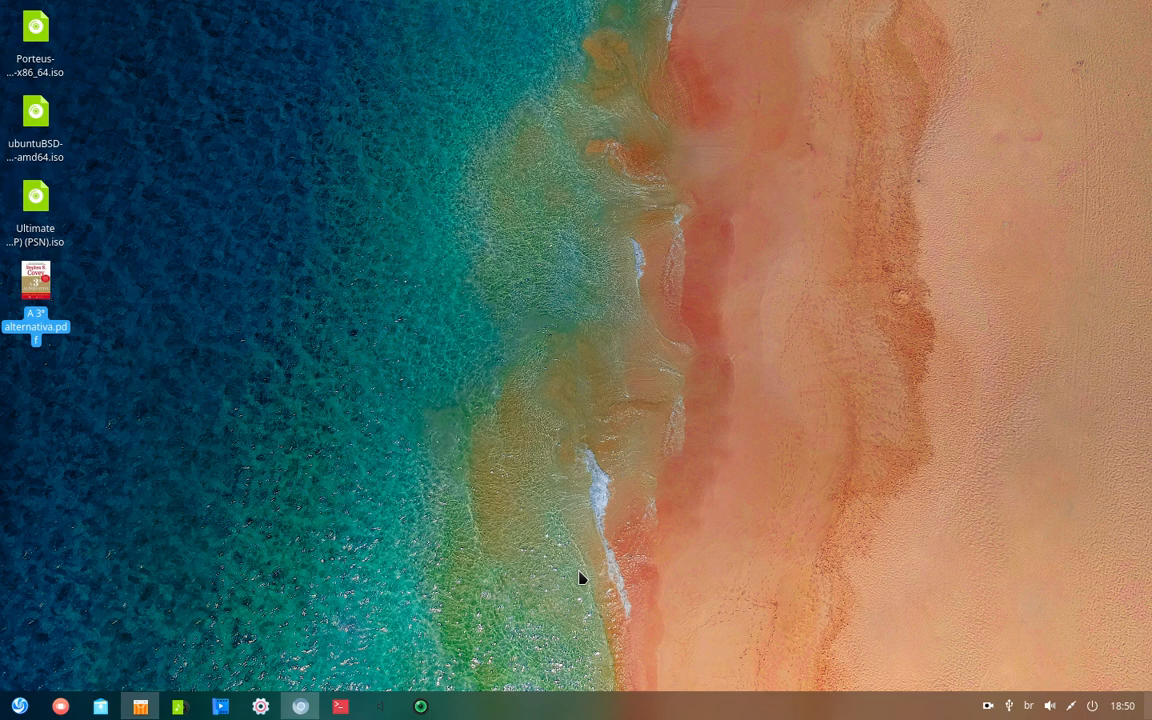
- Restore Chrome and scroll the UbuntuBSD article to its download and Init vs SystemD sections
{"action": "left_click", "coordinate": [300, 706]}
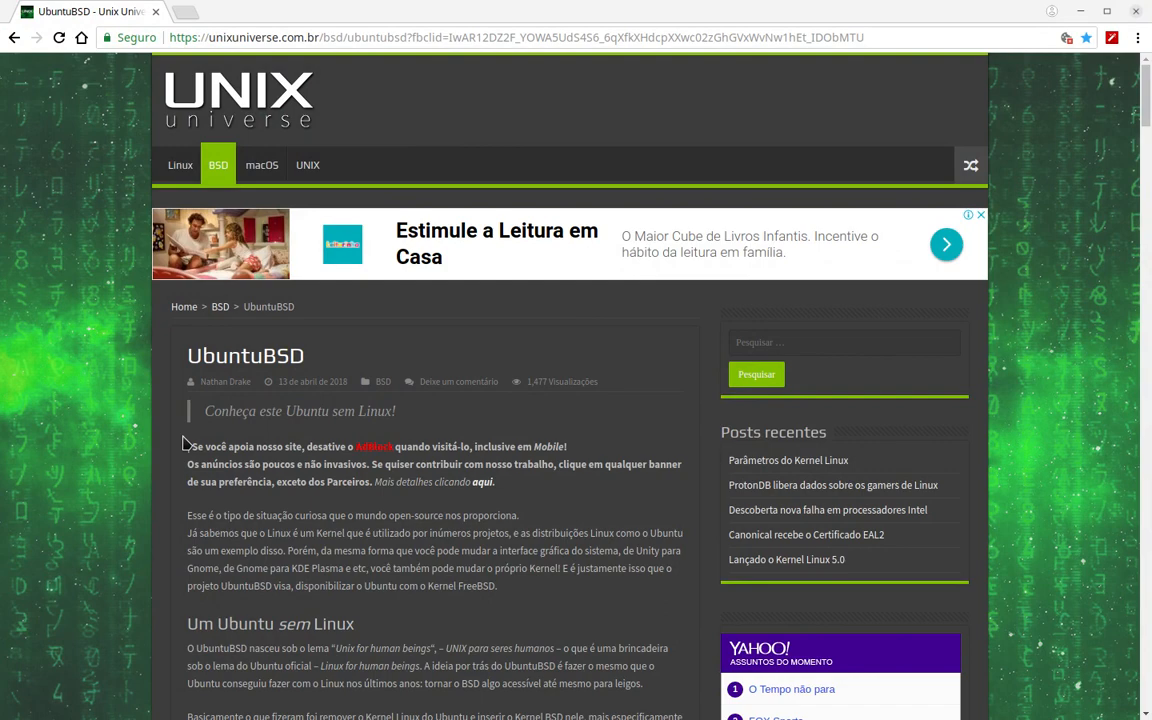
{"action": "scroll", "coordinate": [183, 444], "scroll_direction": "down", "scroll_amount": 4}
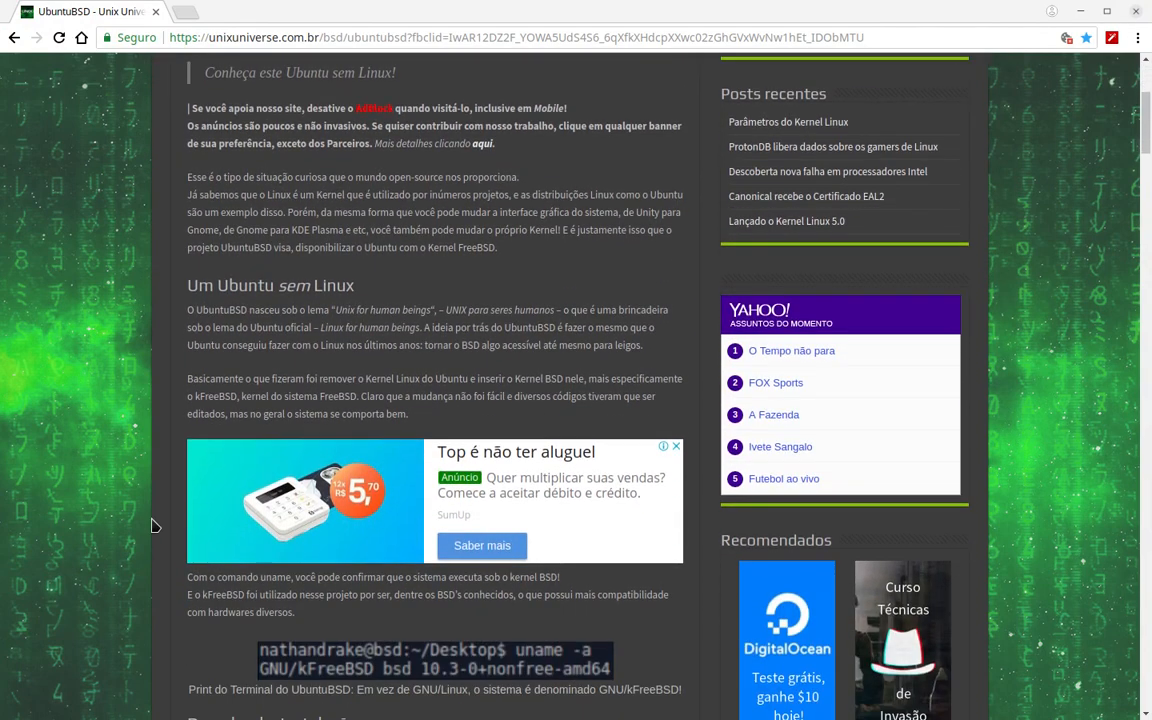
{"action": "scroll", "coordinate": [153, 525], "scroll_direction": "down", "scroll_amount": 1}
{"action": "scroll", "coordinate": [153, 525], "scroll_direction": "up", "scroll_amount": 2}
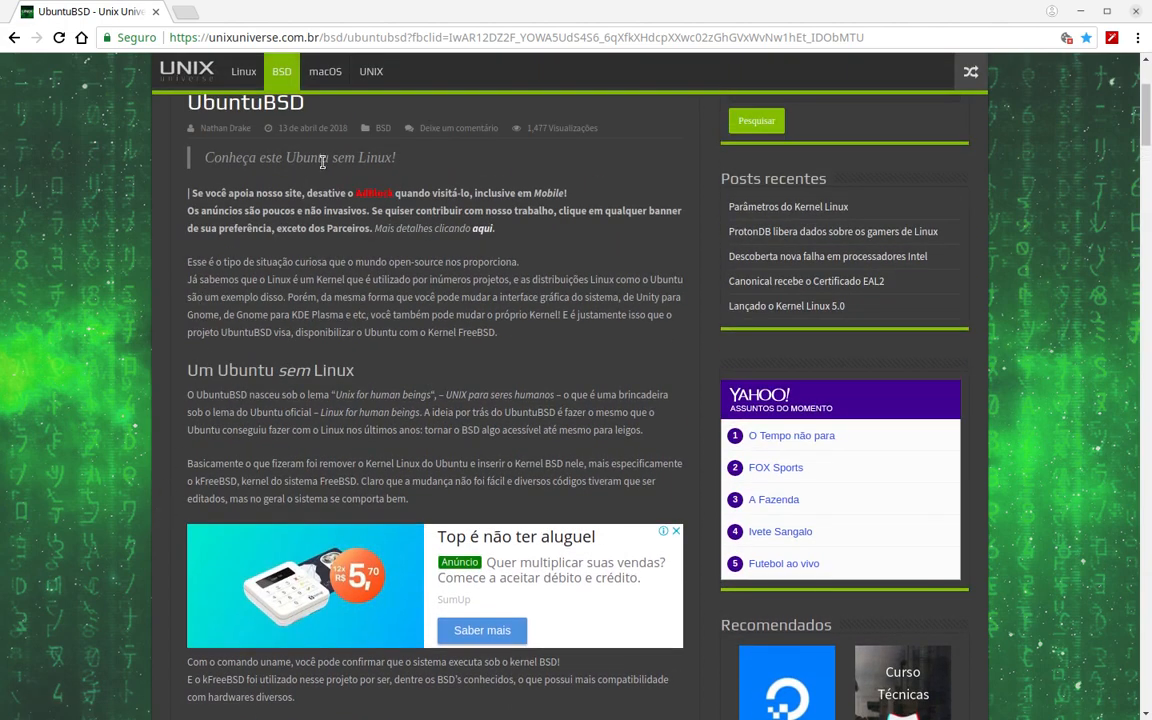
{"action": "scroll", "coordinate": [274, 215], "scroll_direction": "down", "scroll_amount": 2}
{"action": "scroll", "coordinate": [198, 262], "scroll_direction": "up", "scroll_amount": 2}
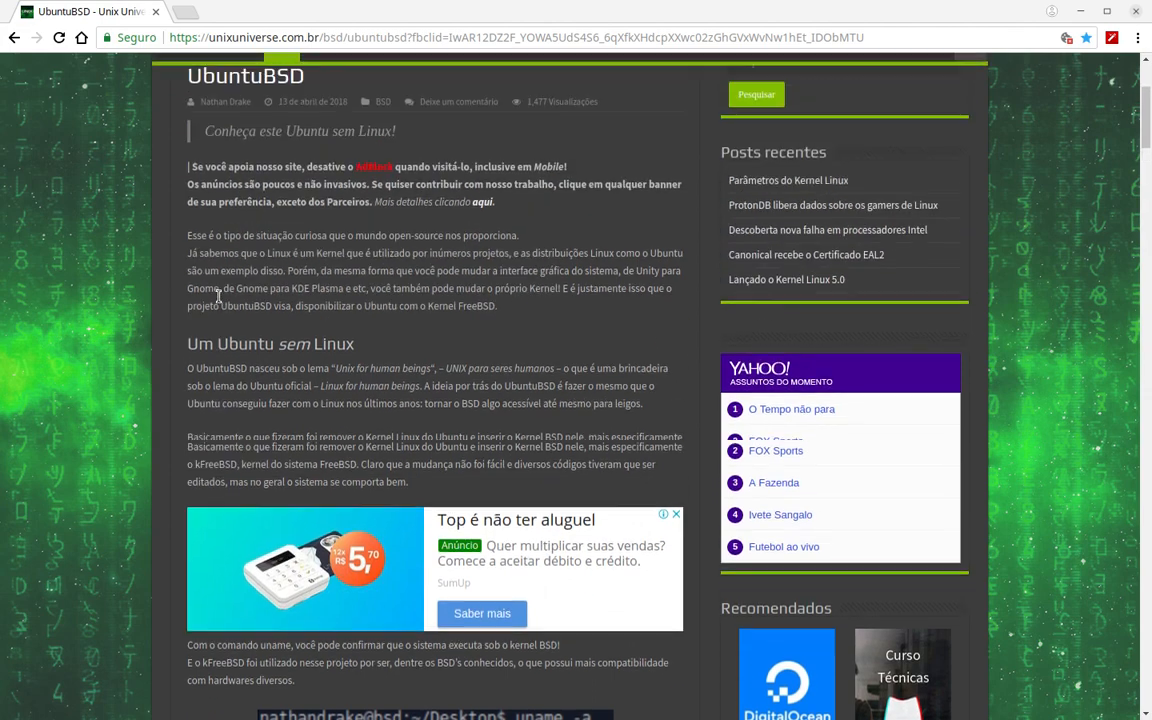
{"action": "scroll", "coordinate": [158, 447], "scroll_direction": "down", "scroll_amount": 6}
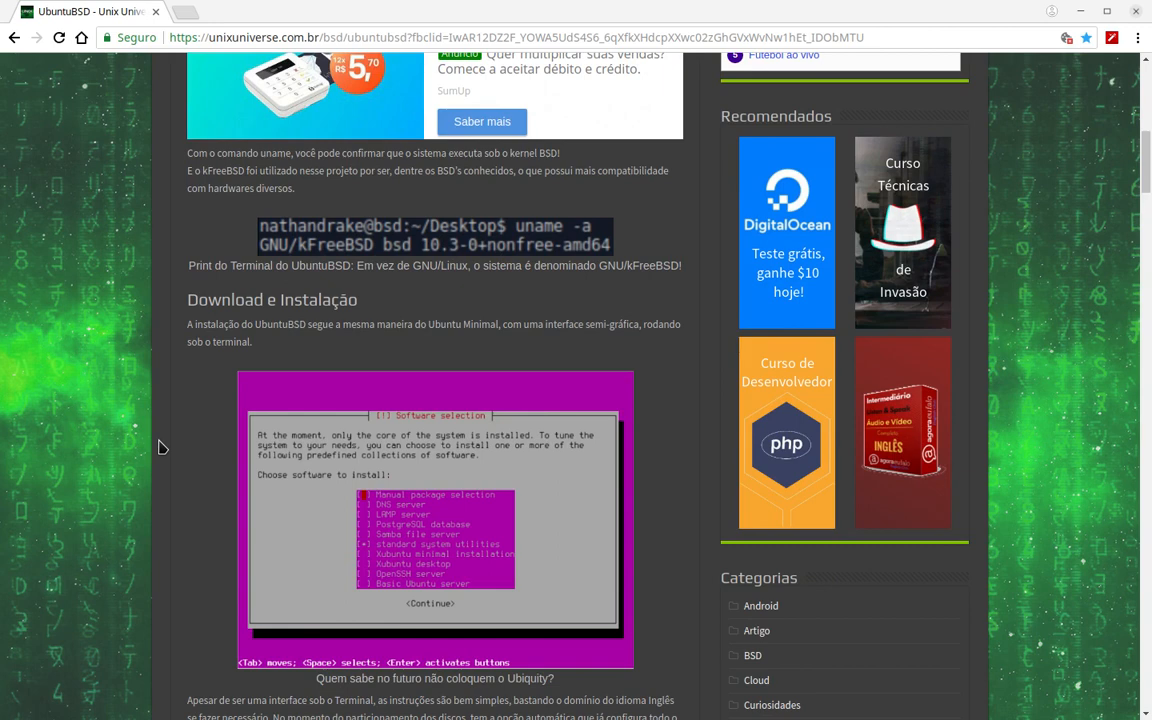
{"action": "scroll", "coordinate": [158, 447], "scroll_direction": "down", "scroll_amount": 2}
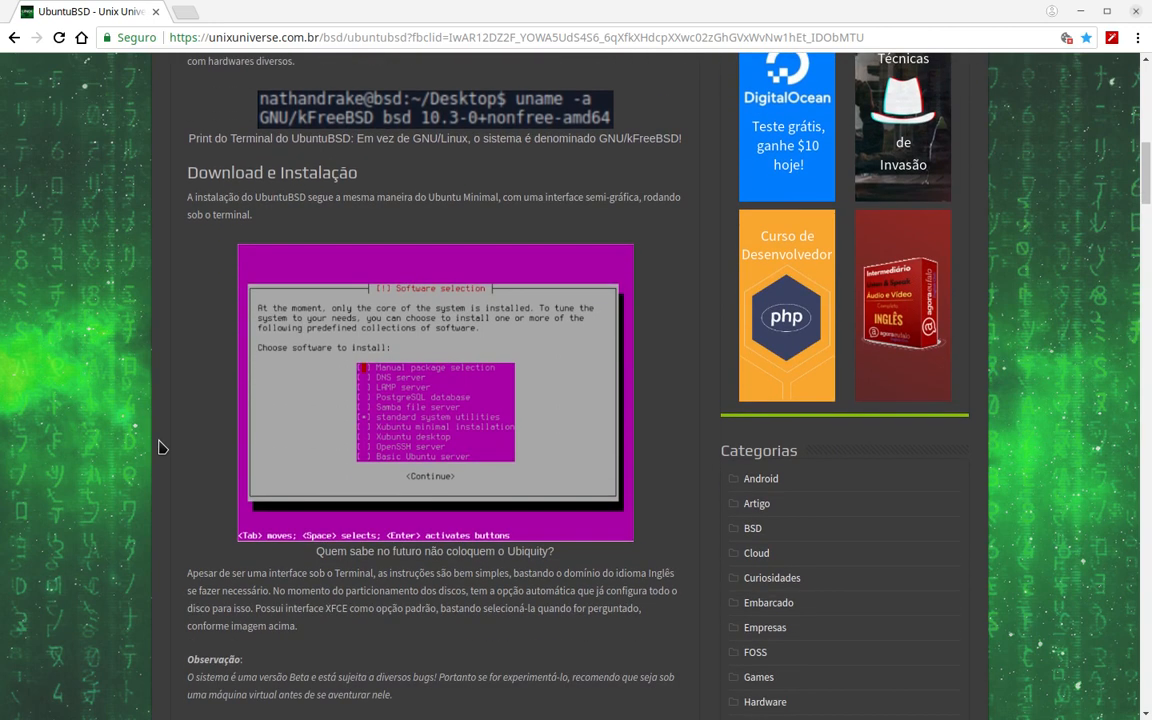
{"action": "scroll", "coordinate": [158, 447], "scroll_direction": "down", "scroll_amount": 2}
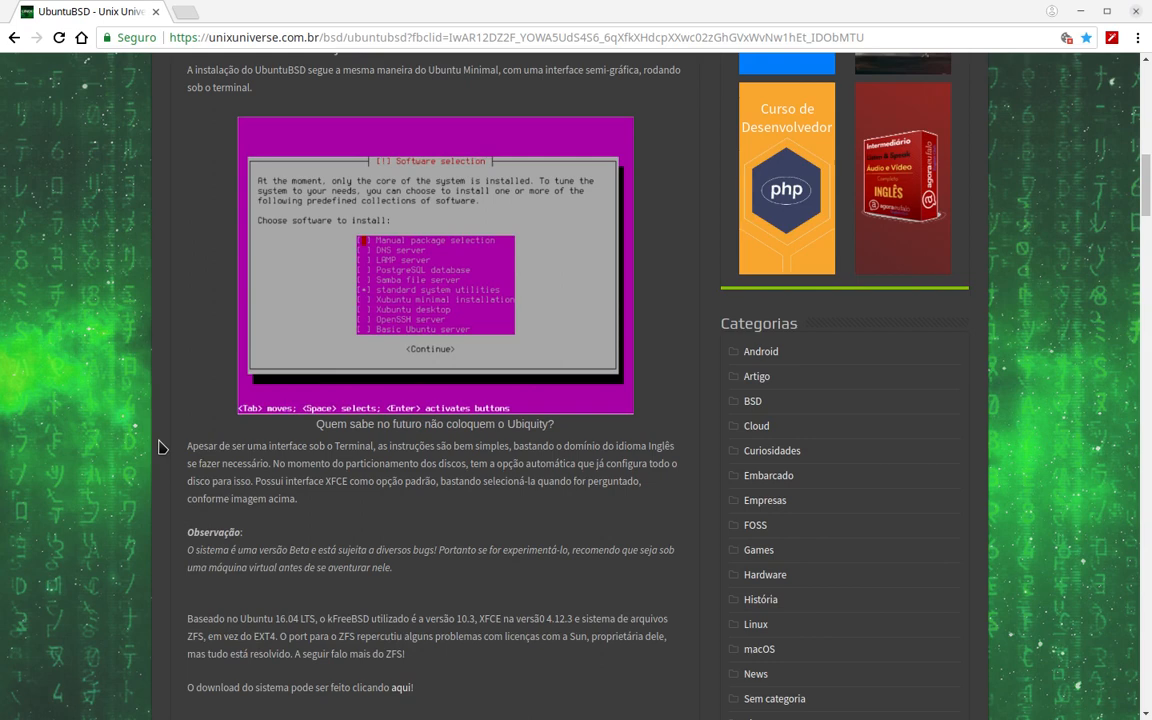
{"action": "scroll", "coordinate": [158, 447], "scroll_direction": "down", "scroll_amount": 4}
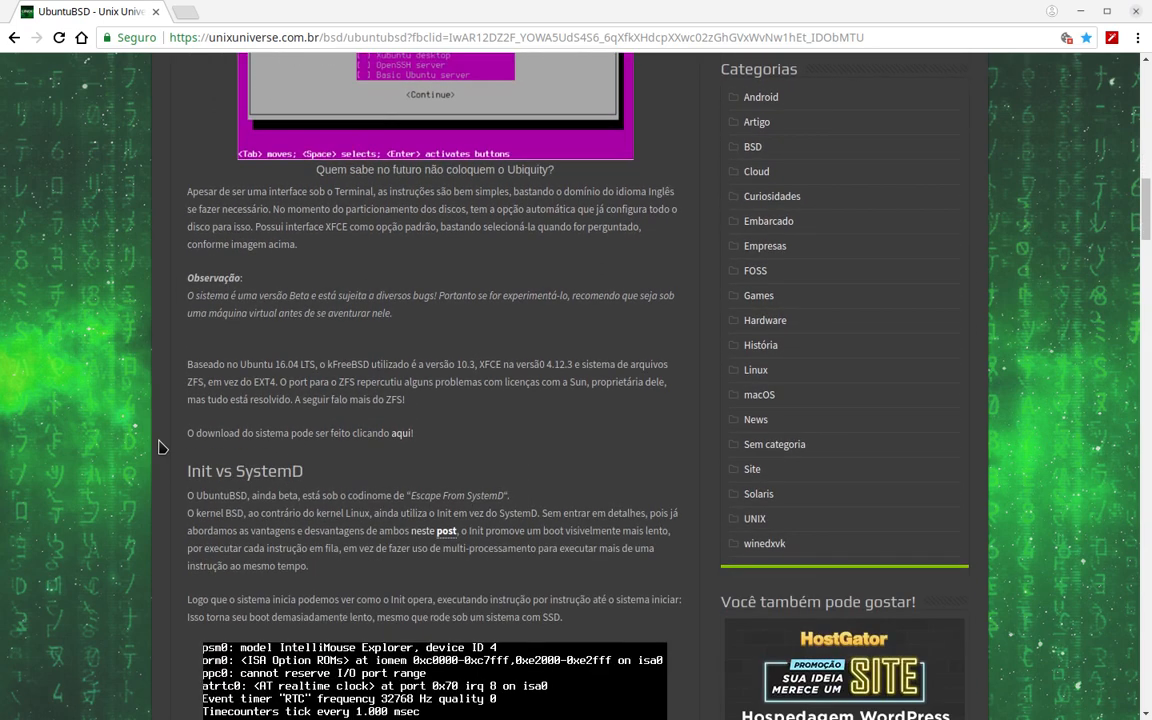
- Select the 'Baseado no Ubuntu 16.04 LTS' sentence about kFreeBSD 10.3, XFCE 4.12.3 and ZFS
{"action": "left_click_drag", "start_coordinate": [351, 364], "coordinate": [441, 378]}
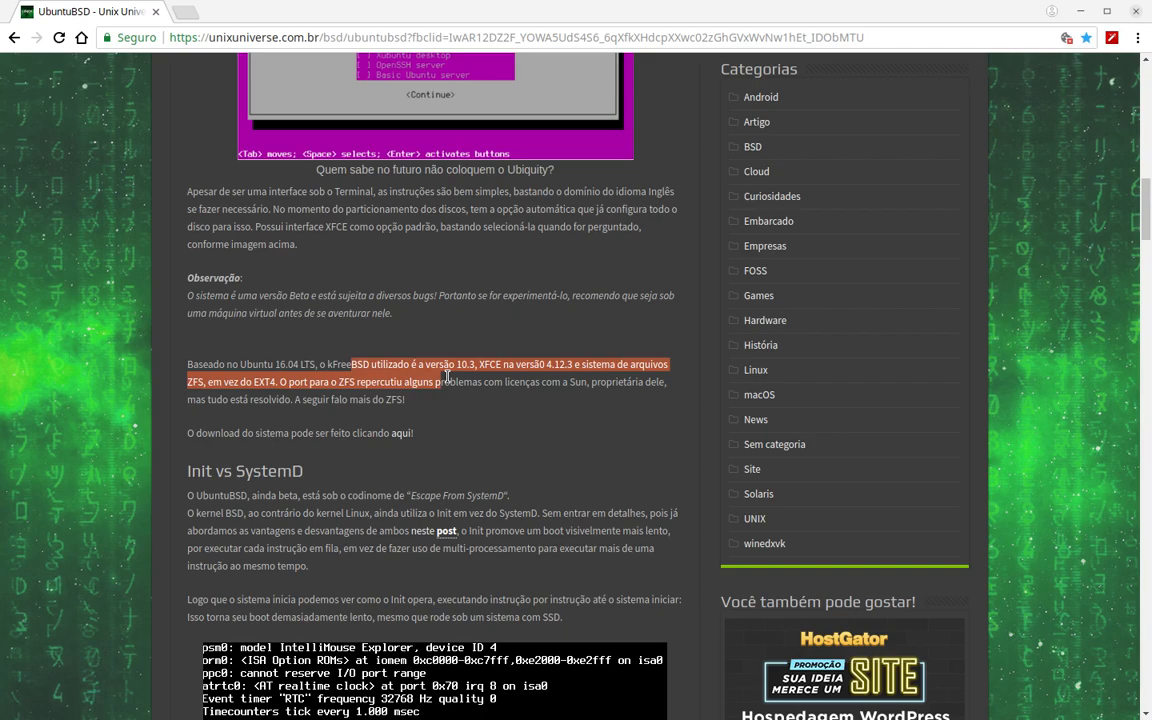
- Open the article's 'aqui' download link in a new tab
{"action": "left_click", "coordinate": [196, 428]}
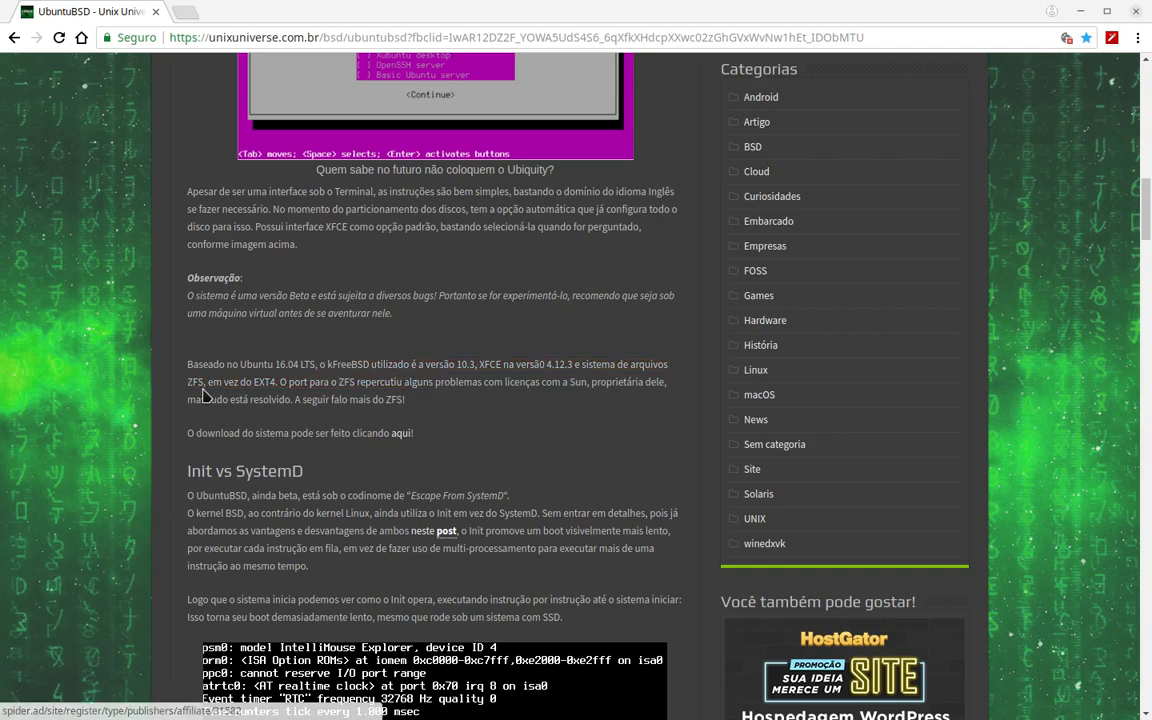
{"action": "scroll", "coordinate": [135, 440], "scroll_direction": "down", "scroll_amount": 2}
{"action": "scroll", "coordinate": [150, 620], "scroll_direction": "down", "scroll_amount": 4}
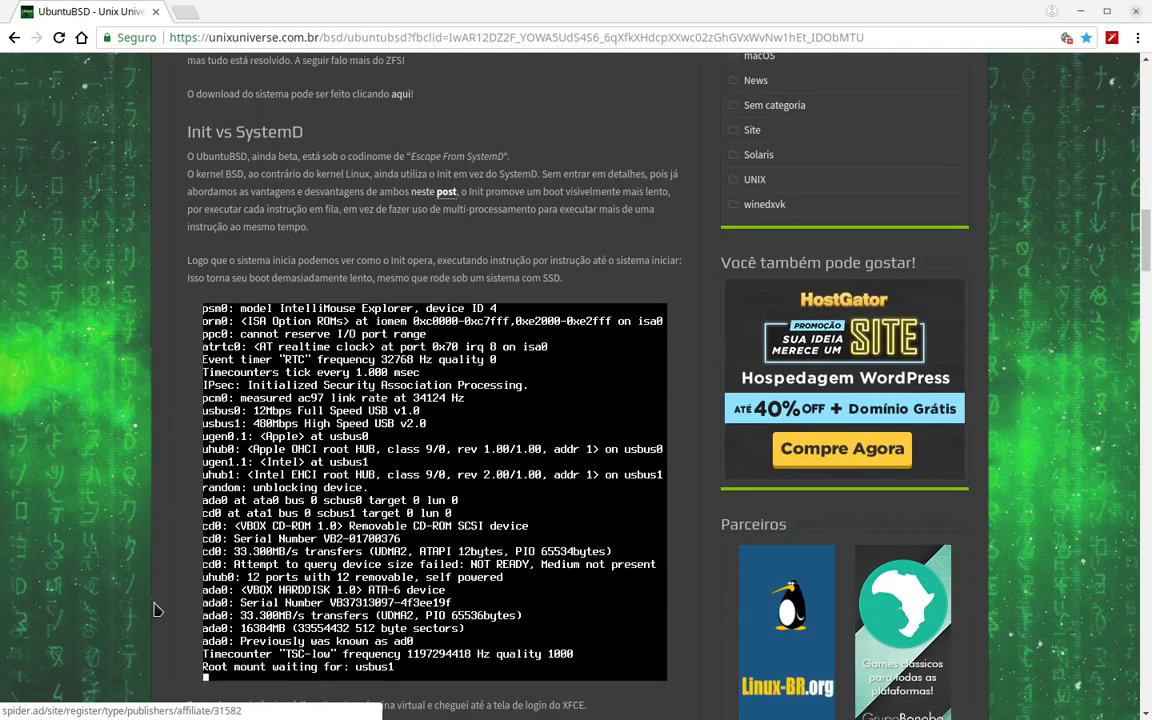
{"action": "scroll", "coordinate": [170, 650], "scroll_direction": "up", "scroll_amount": 2}
{"action": "scroll", "coordinate": [180, 590], "scroll_direction": "up", "scroll_amount": 3}
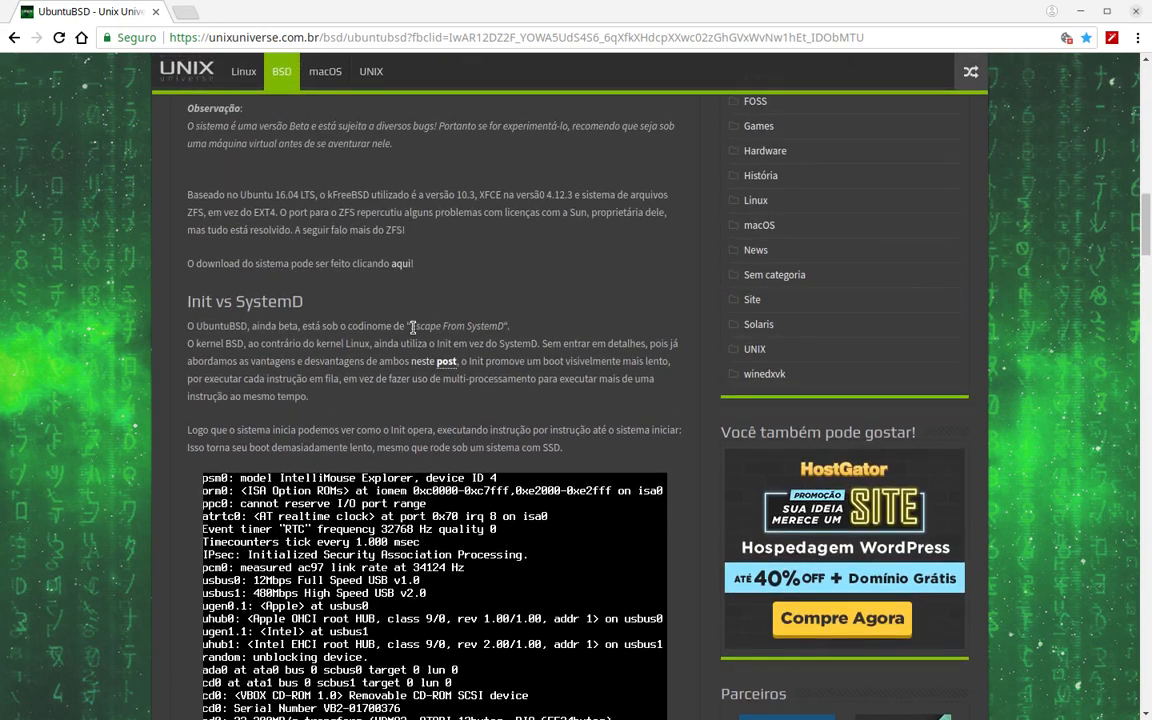
{"action": "scroll", "coordinate": [405, 398], "scroll_direction": "up", "scroll_amount": 1}
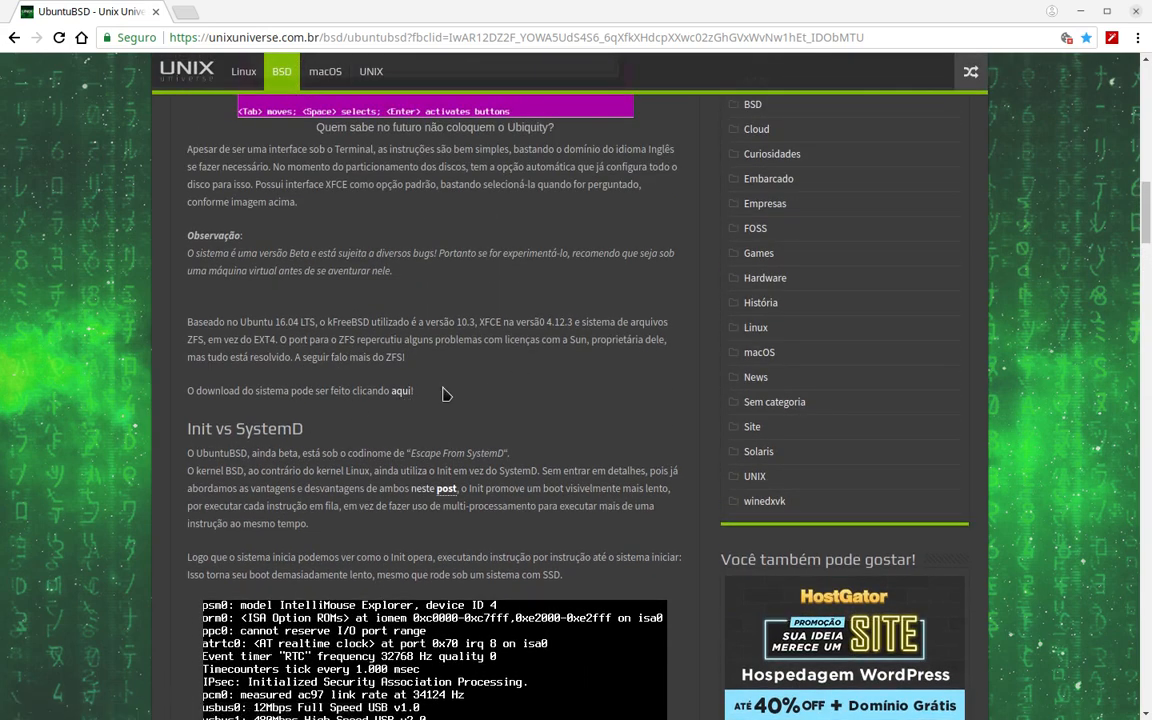
{"action": "right_click", "coordinate": [407, 395]}
{"action": "left_click", "coordinate": [490, 404]}
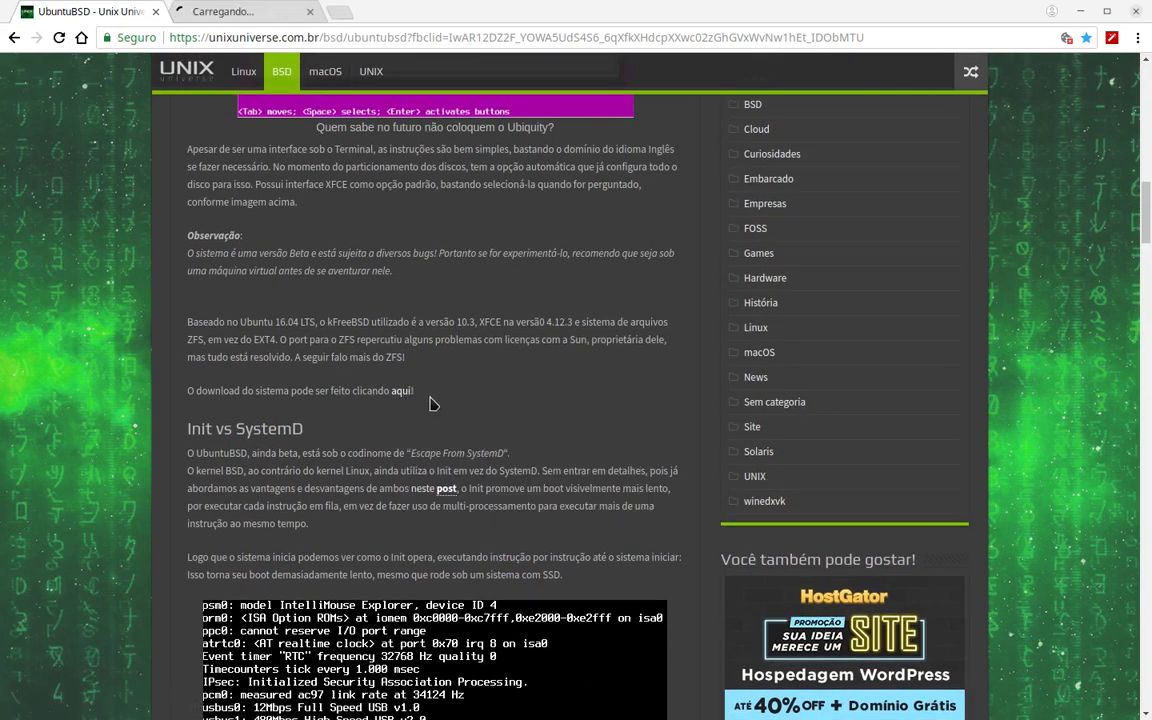
- View the SourceForge ubuntuBSD project page, then minimize Chrome
{"action": "left_click", "coordinate": [236, 12]}
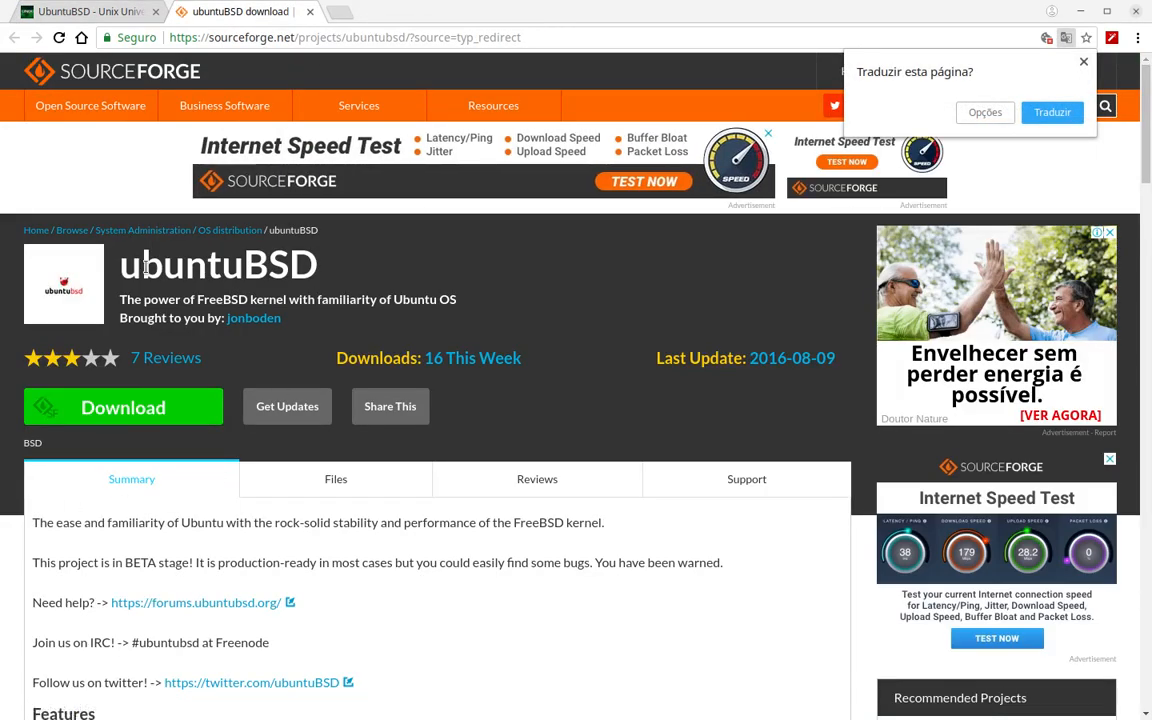
{"action": "scroll", "coordinate": [130, 385], "scroll_direction": "down", "scroll_amount": 1}
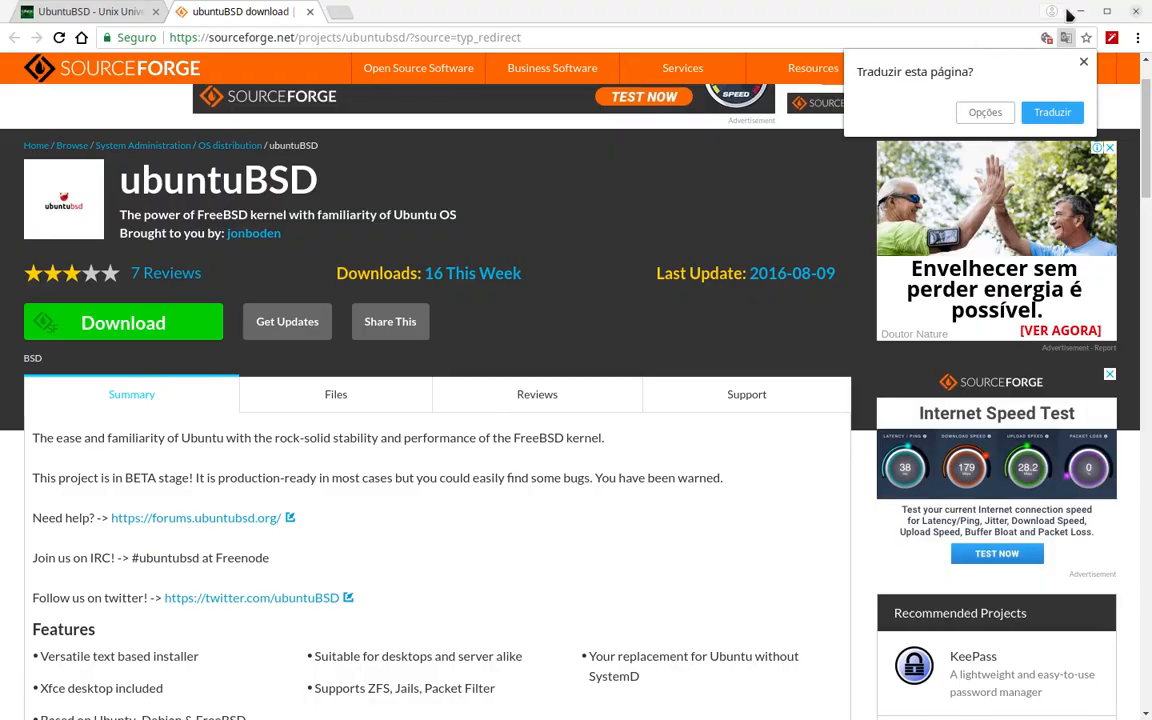
{"action": "left_click", "coordinate": [1079, 11]}
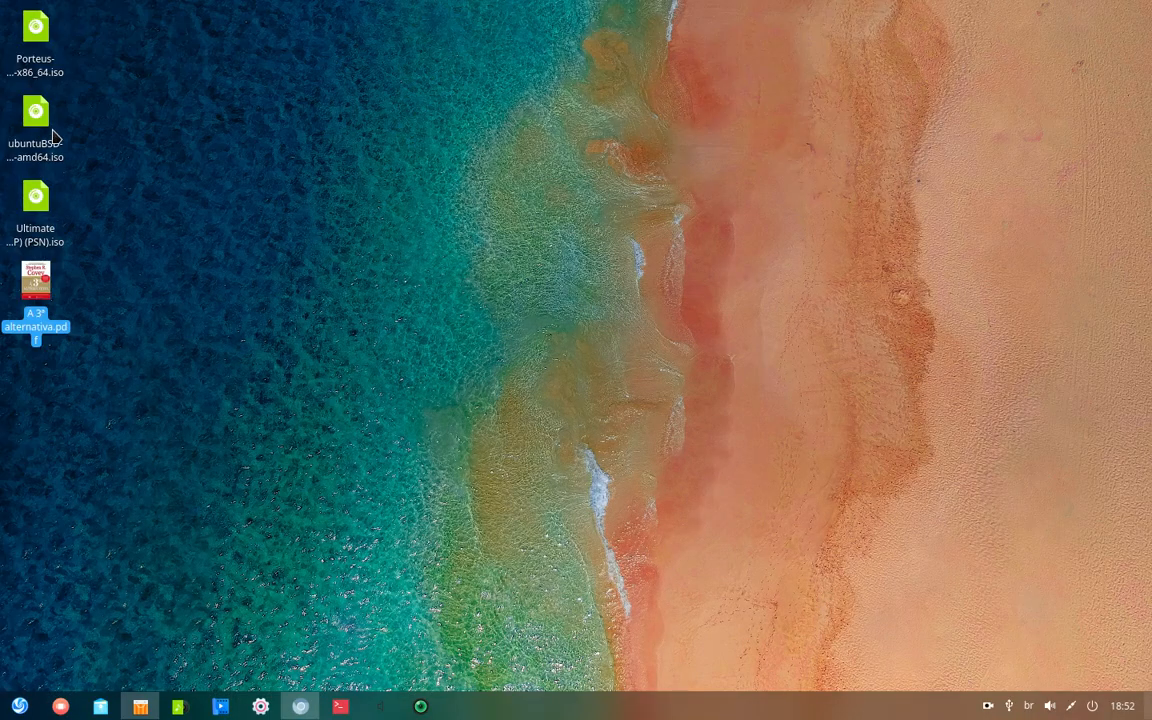
{"action": "left_click", "coordinate": [28, 121]}
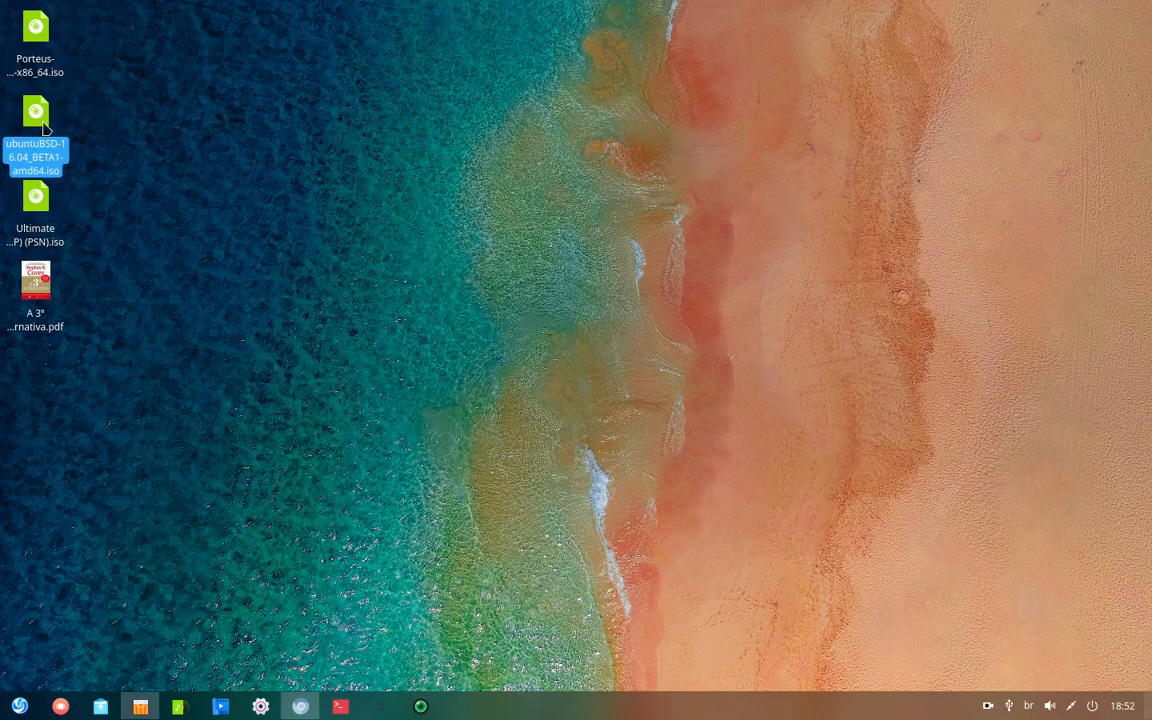
{"action": "right_click", "coordinate": [43, 127]}
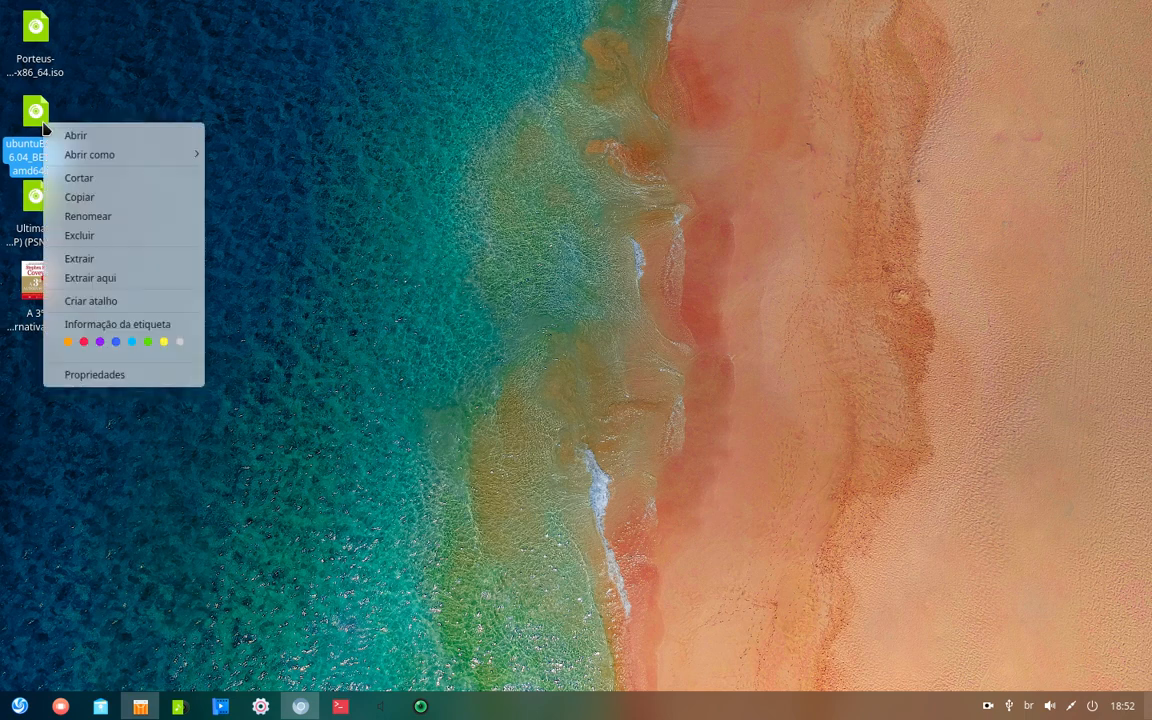
{"action": "left_click", "coordinate": [93, 370]}
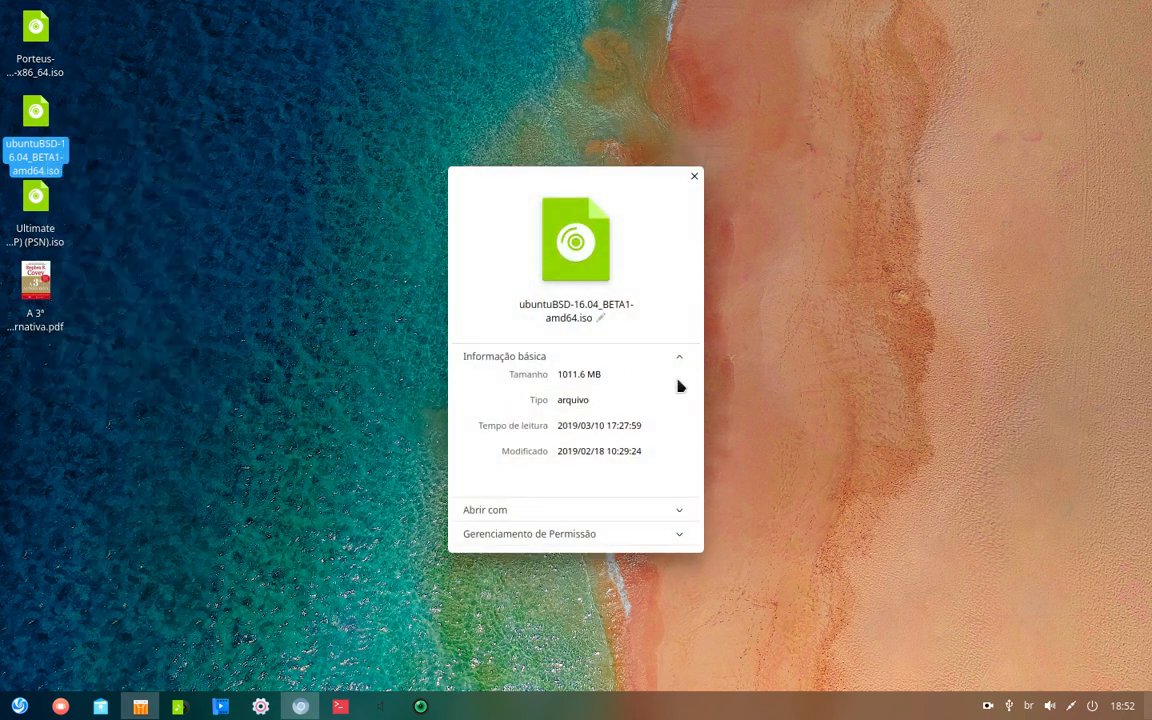
{"action": "left_click", "coordinate": [694, 178]}
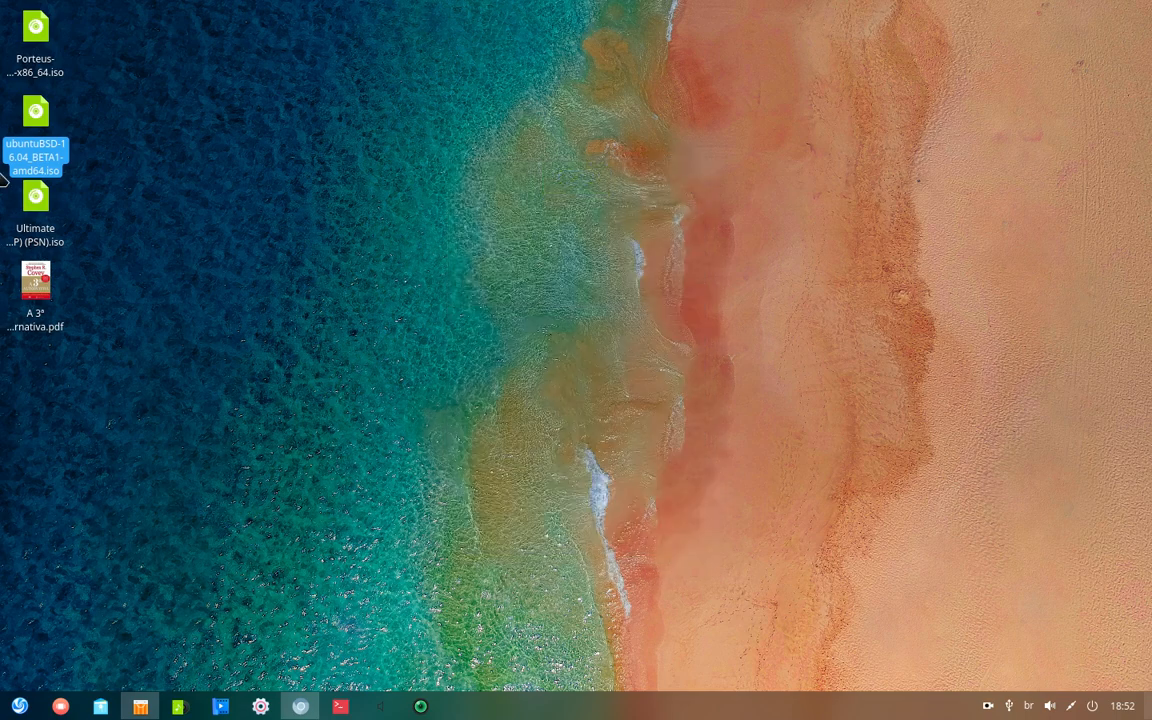
{"action": "left_click", "coordinate": [298, 708]}
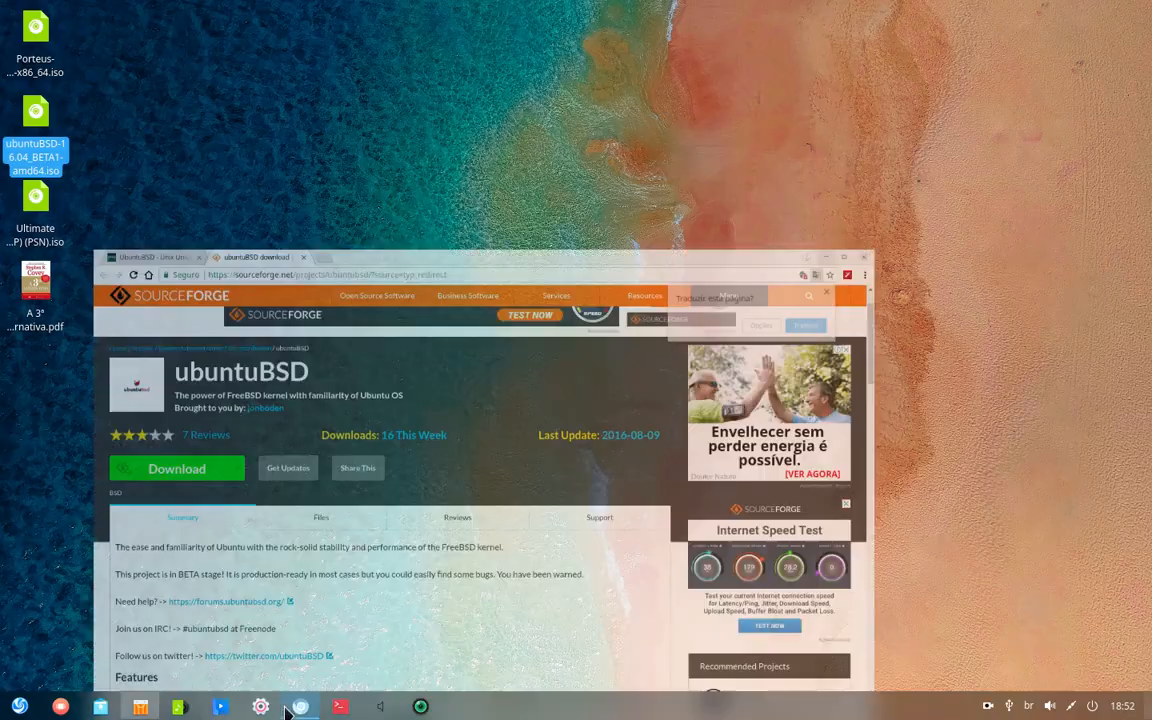
{"action": "left_click", "coordinate": [140, 20]}
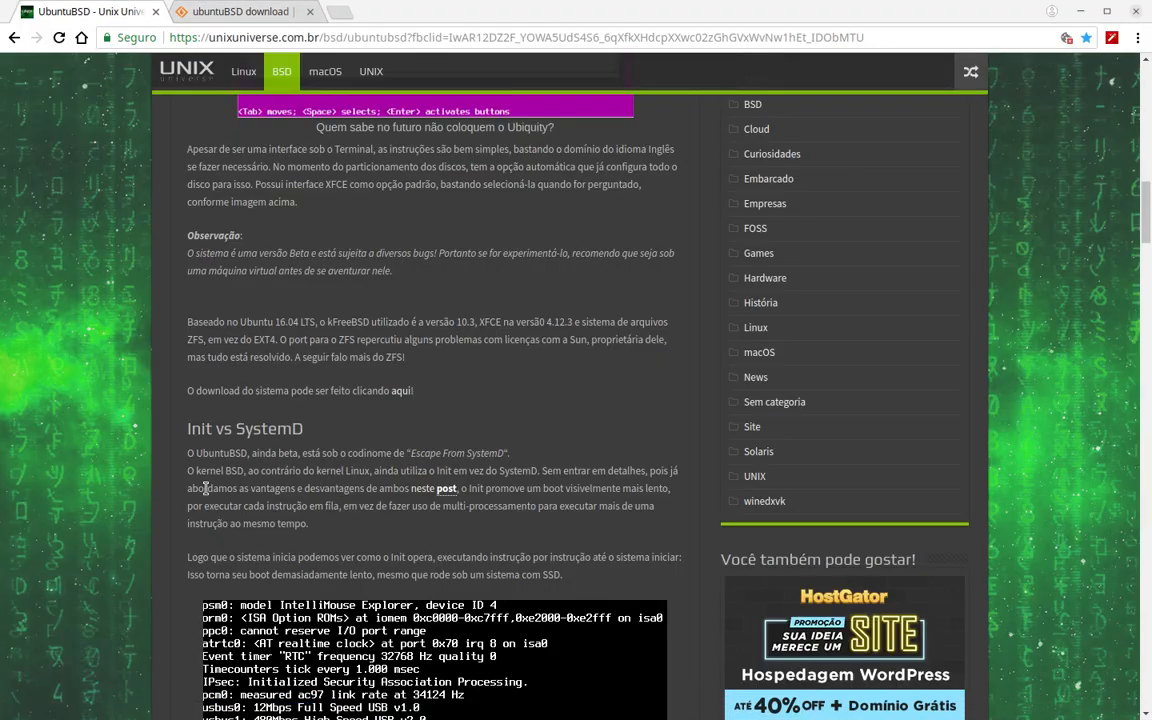
{"action": "left_click", "coordinate": [1080, 12]}
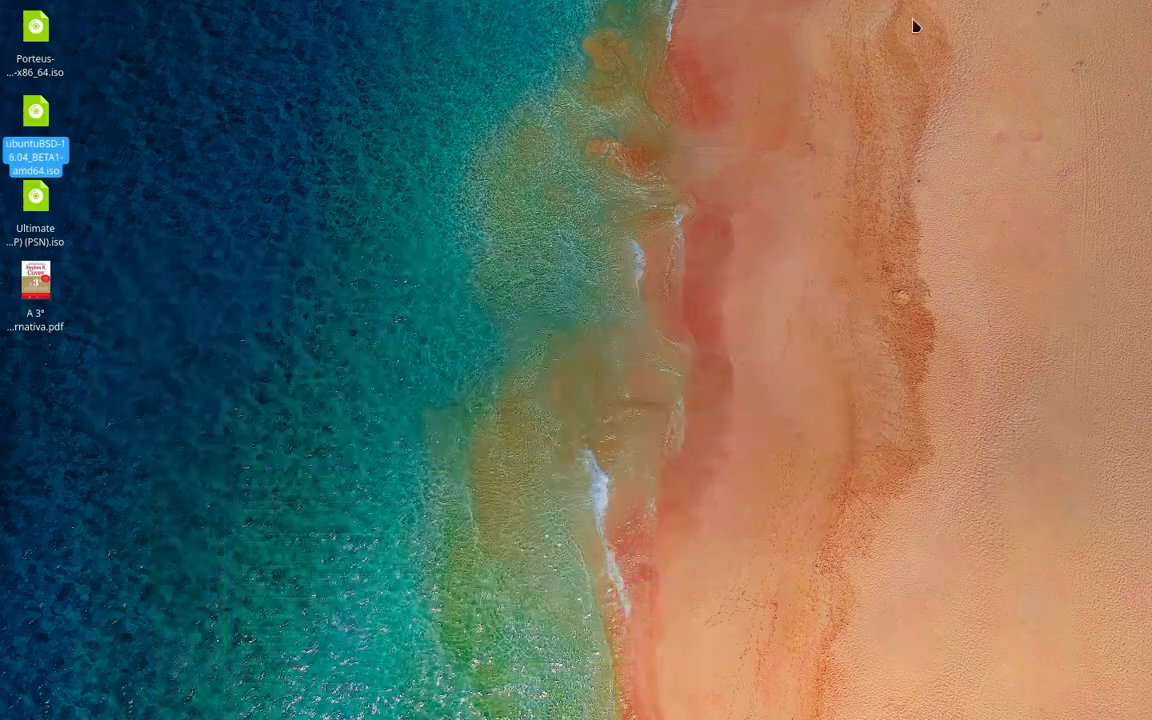
- Launch Oracle VM VirtualBox Manager from the Deepin application launcher
{"action": "left_click", "coordinate": [19, 707]}
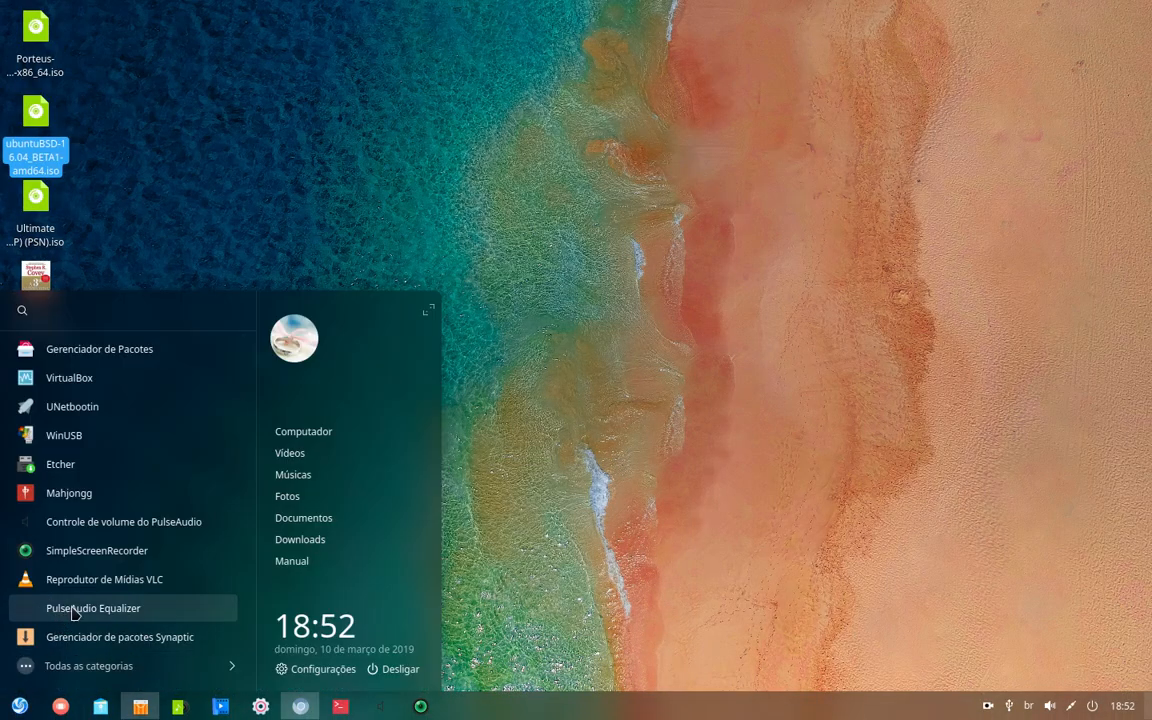
{"action": "left_click", "coordinate": [495, 465]}
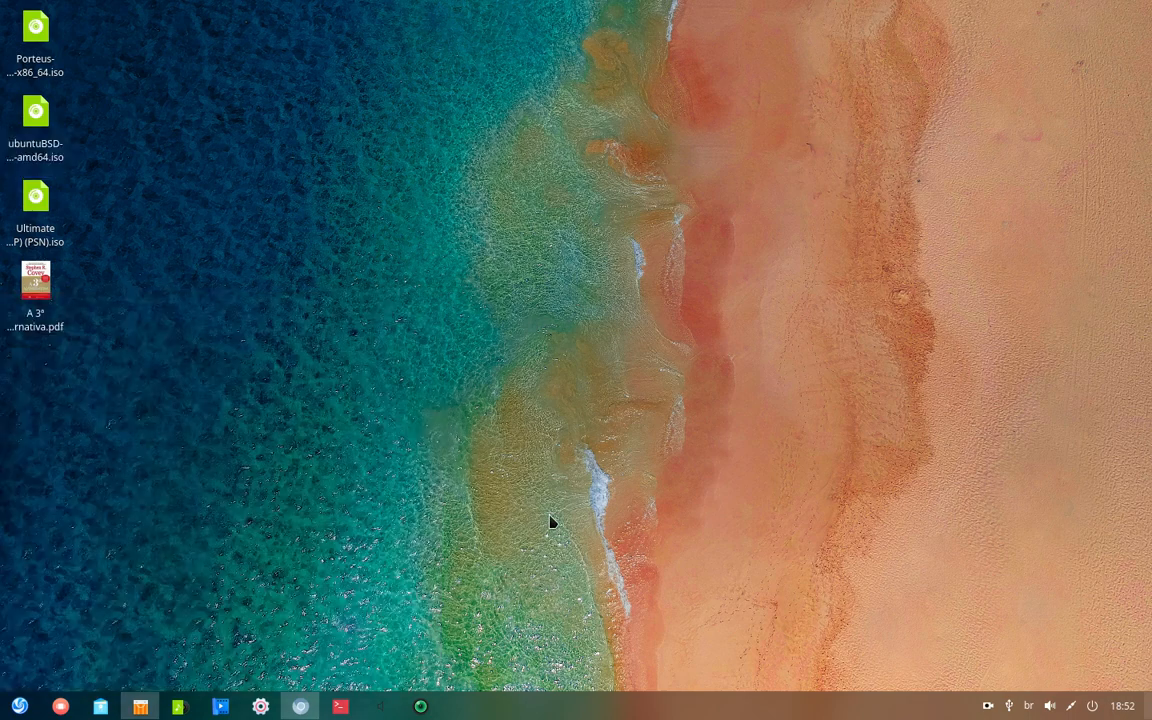
{"action": "left_click", "coordinate": [44, 117]}
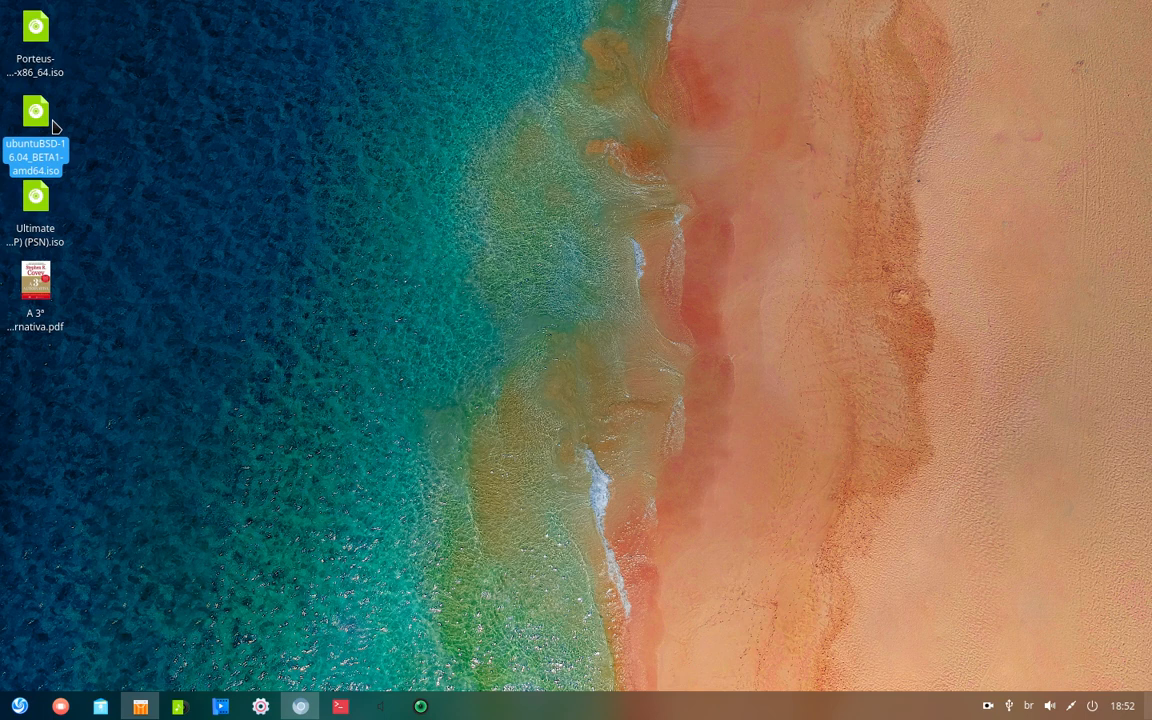
{"action": "left_click", "coordinate": [505, 378]}
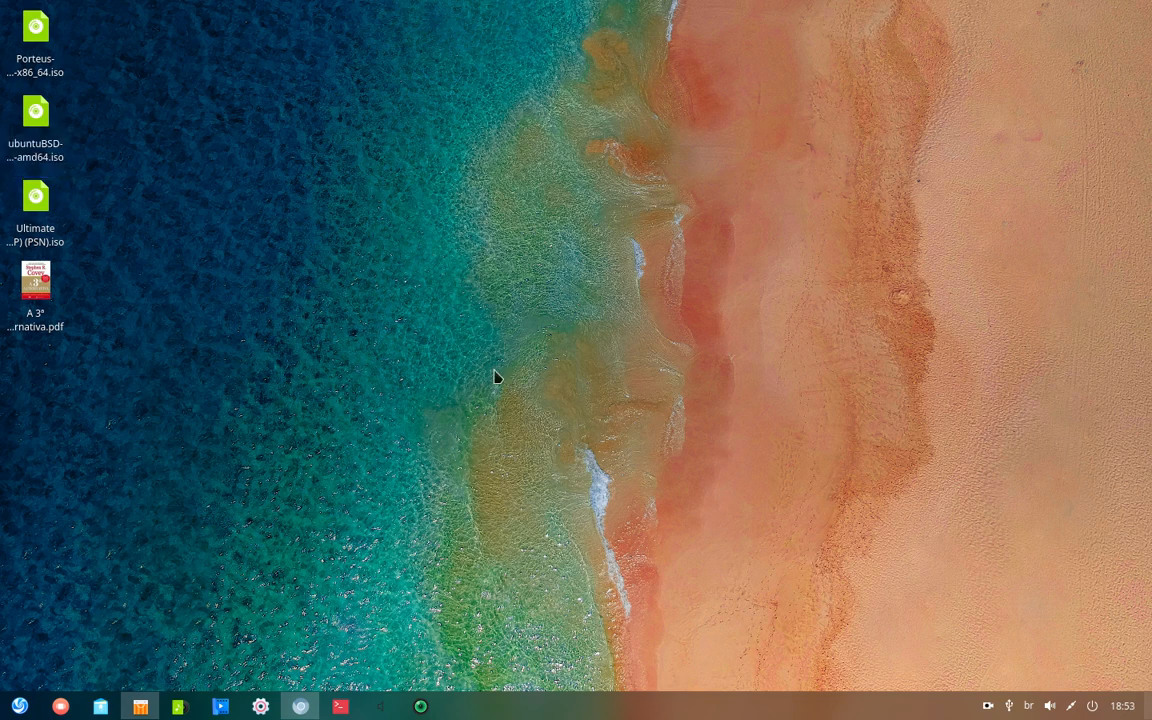
{"action": "left_click", "coordinate": [24, 708]}
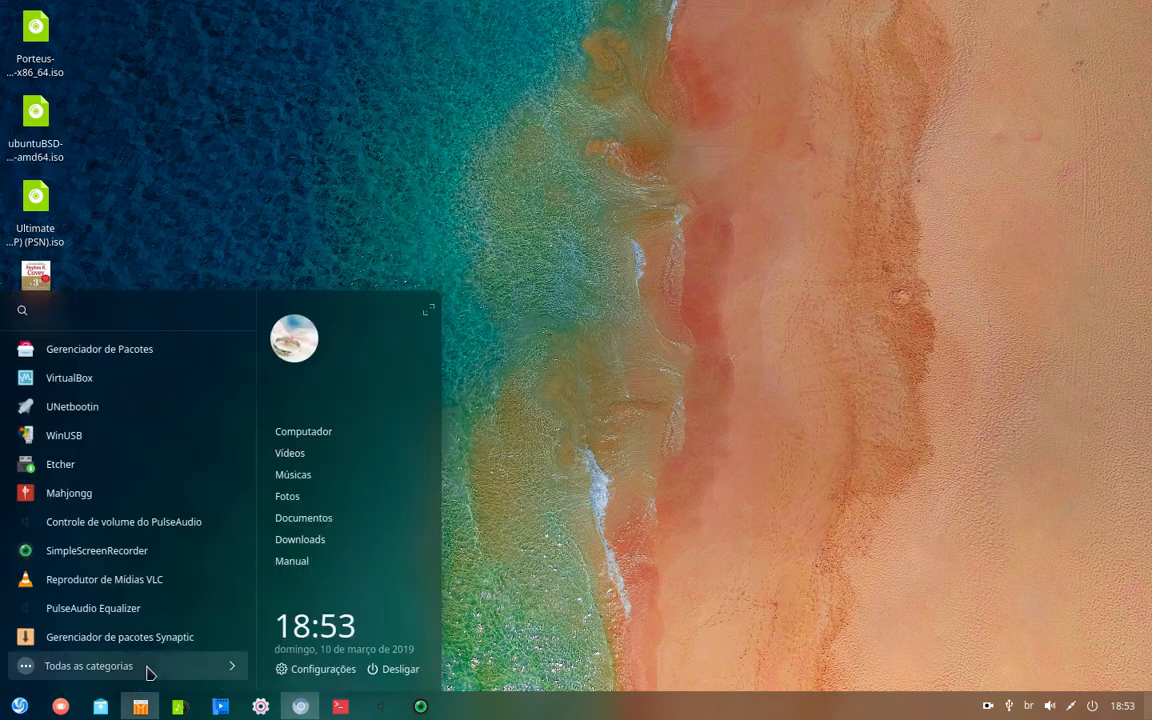
{"action": "left_click", "coordinate": [481, 544]}
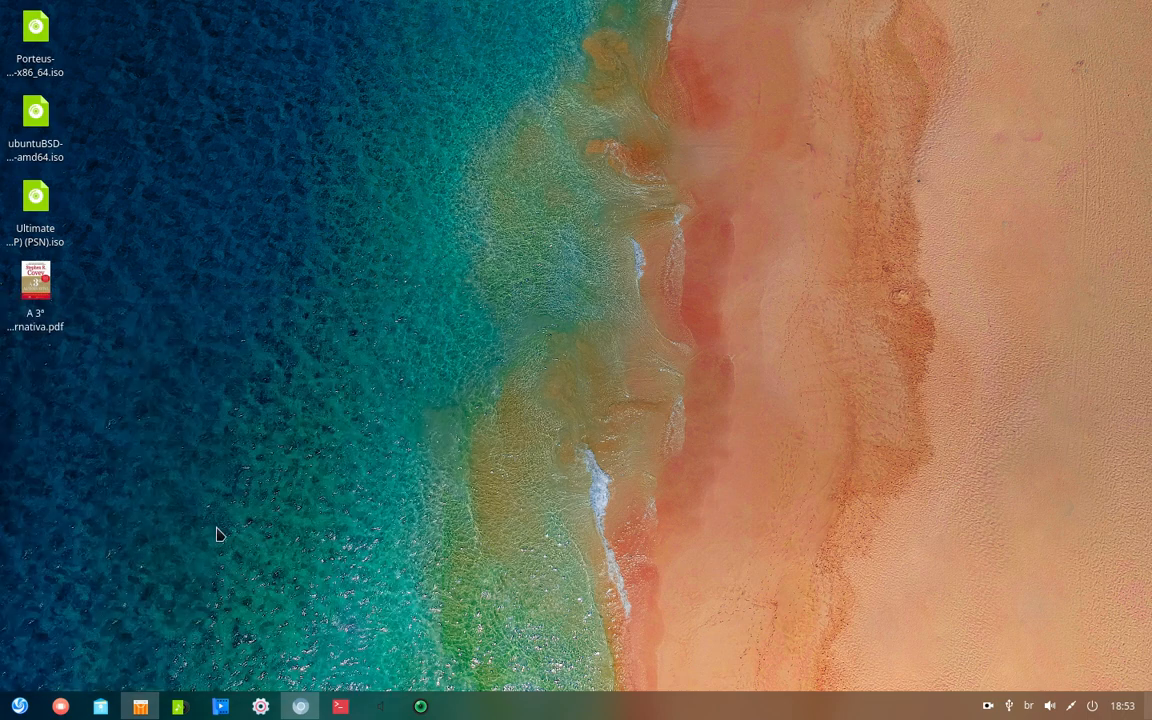
{"action": "left_click", "coordinate": [17, 705]}
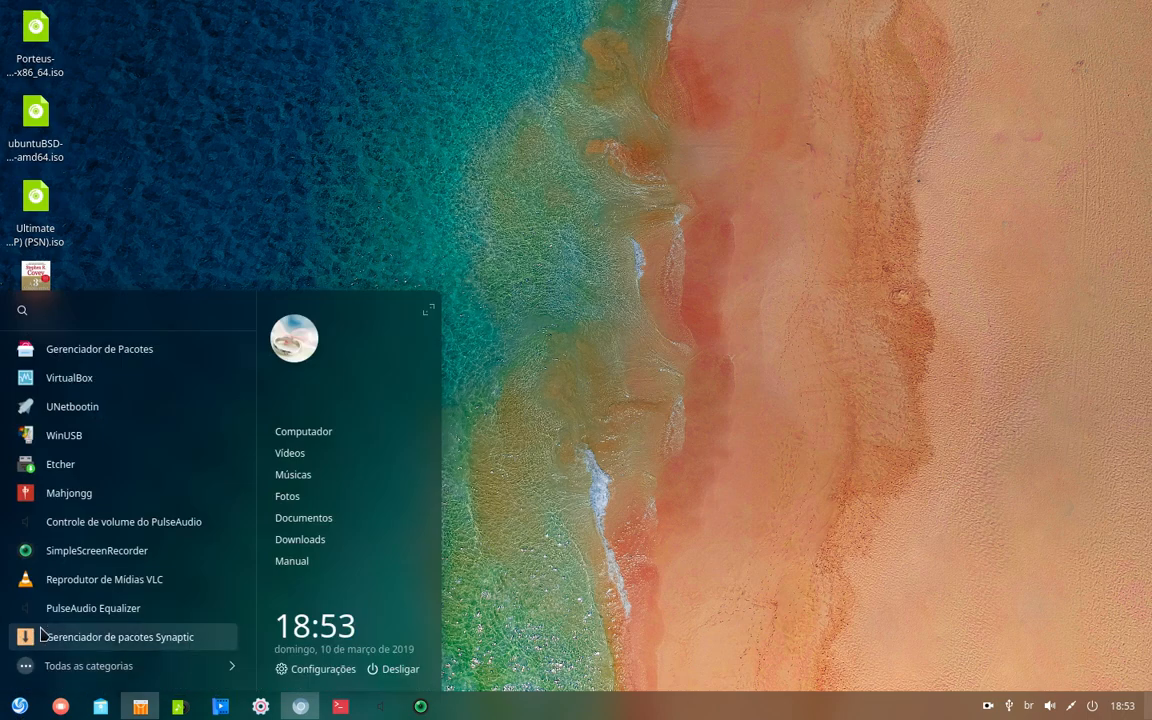
{"action": "left_click", "coordinate": [85, 382]}
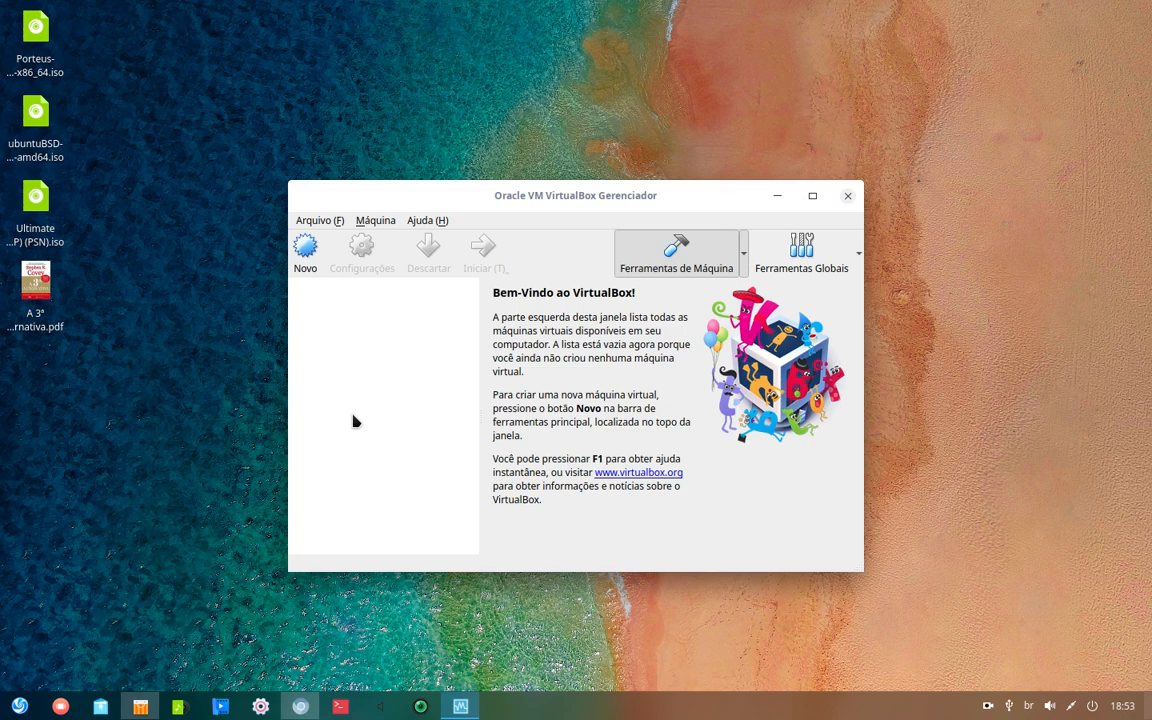
- Browse the application launcher and check the ubuntuBSD ISO on the desktop
{"action": "key", "text": "super"}
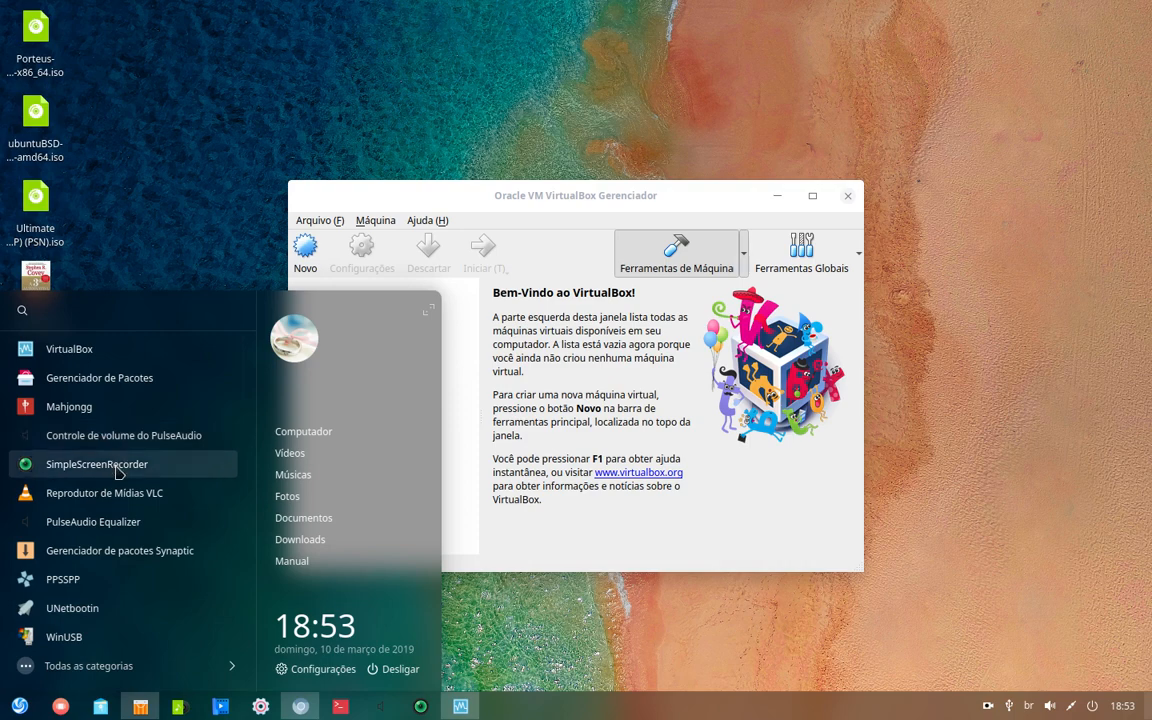
{"action": "scroll", "coordinate": [118, 510], "scroll_direction": "down", "scroll_amount": 3}
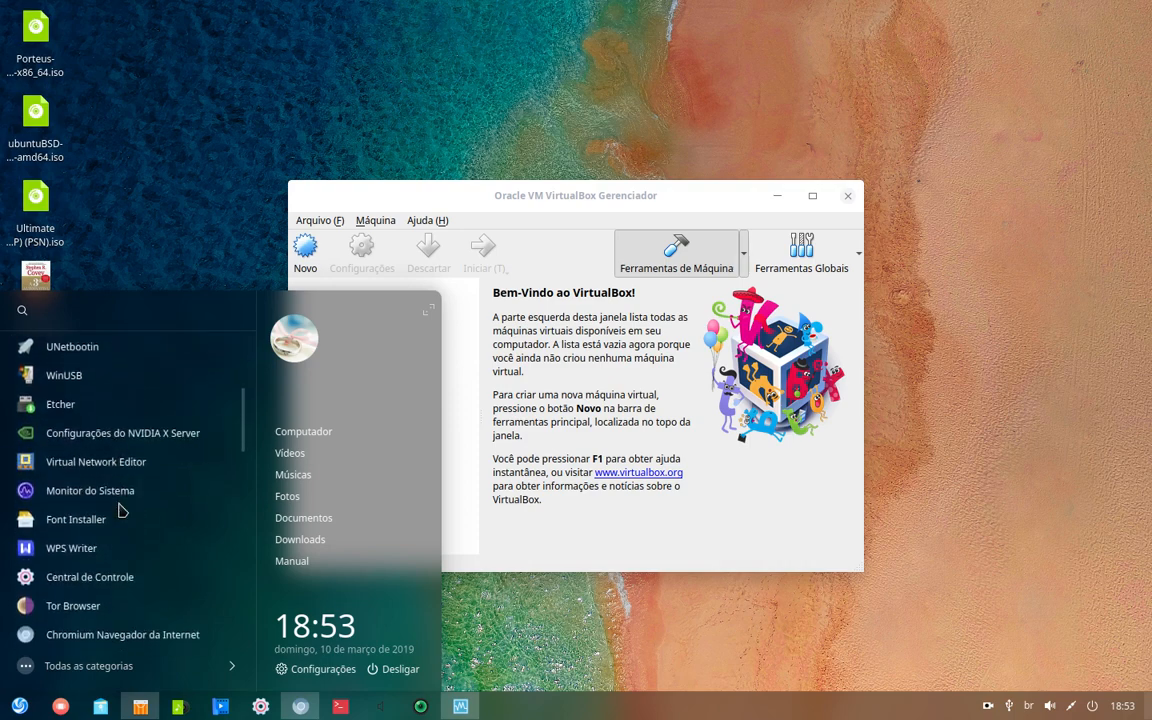
{"action": "scroll", "coordinate": [101, 594], "scroll_direction": "down", "scroll_amount": 1}
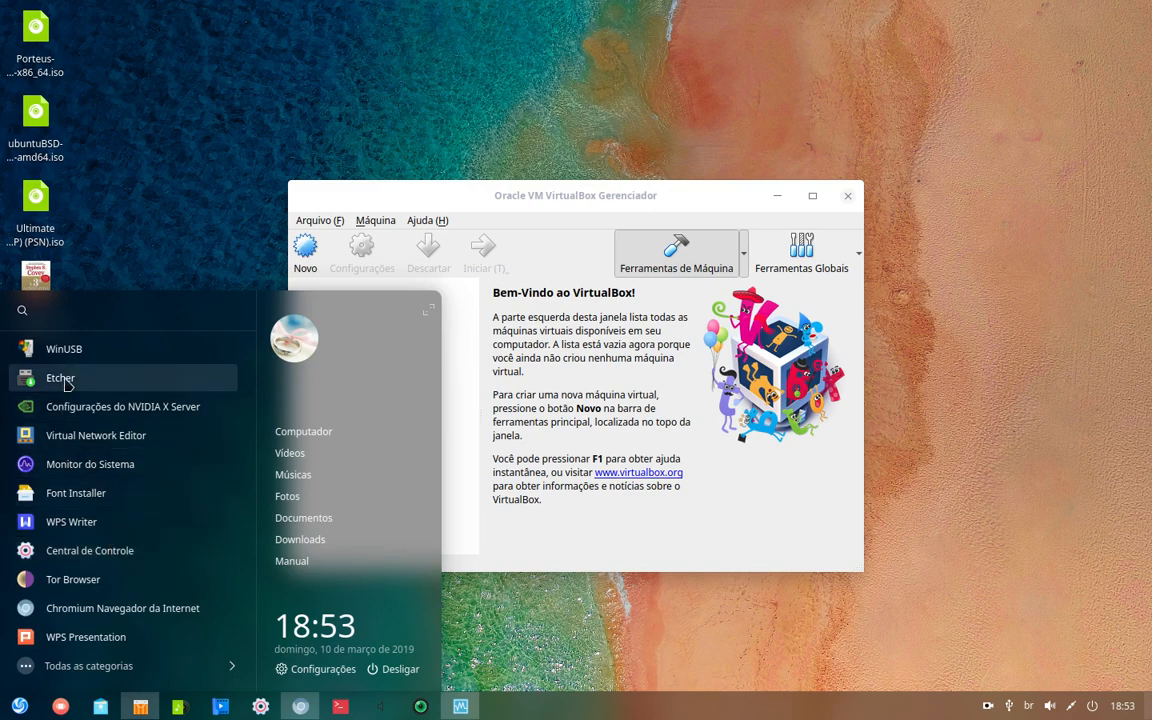
{"action": "left_click", "coordinate": [104, 142]}
{"action": "left_click", "coordinate": [42, 130]}
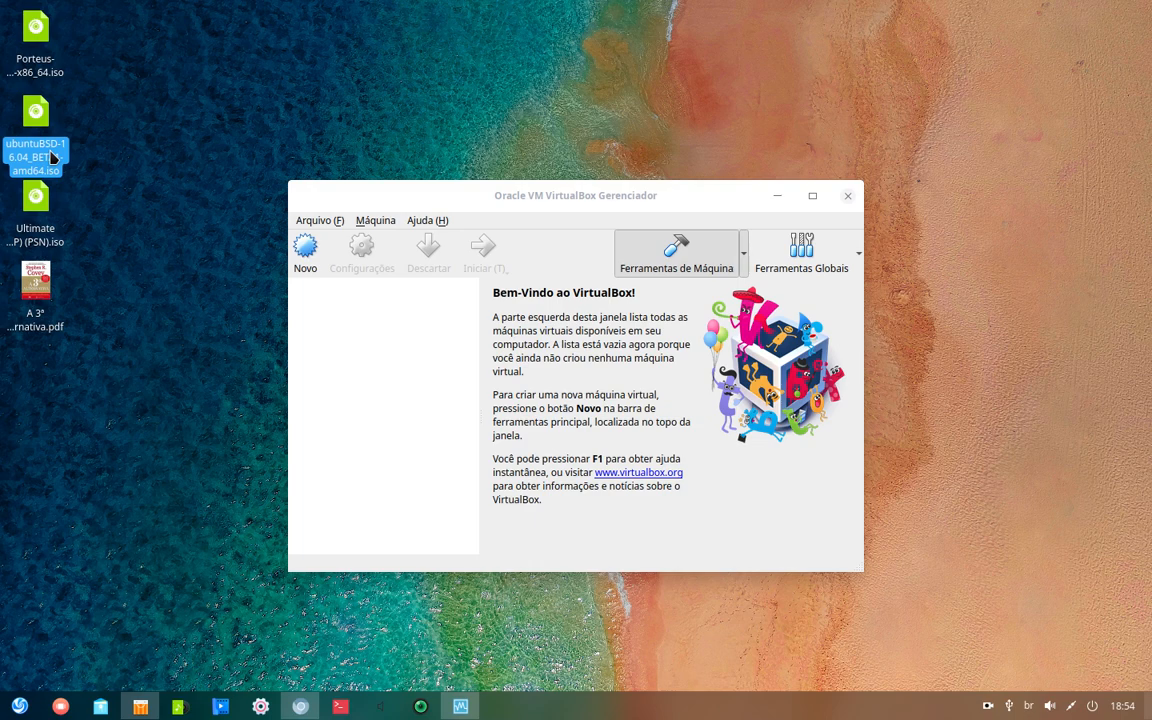
{"action": "left_click", "coordinate": [104, 184]}
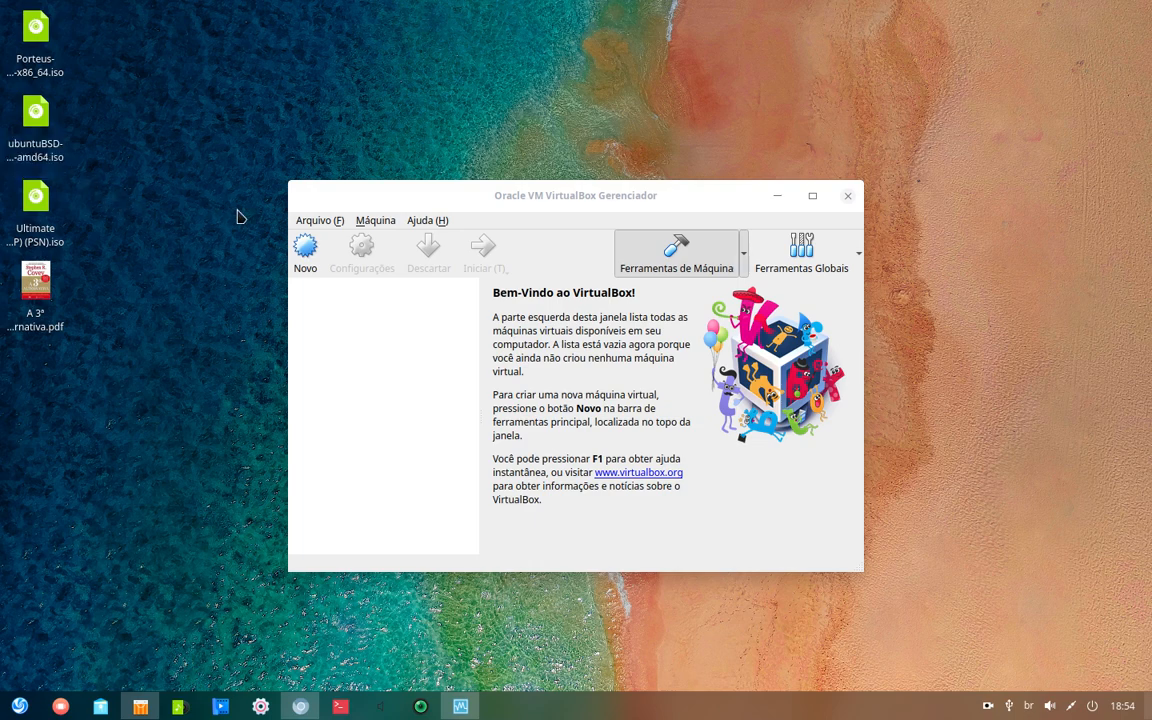
- Move the Manager window up and right and start the Novo machine wizard
{"action": "left_click_drag", "start_coordinate": [576, 191], "coordinate": [615, 166]}
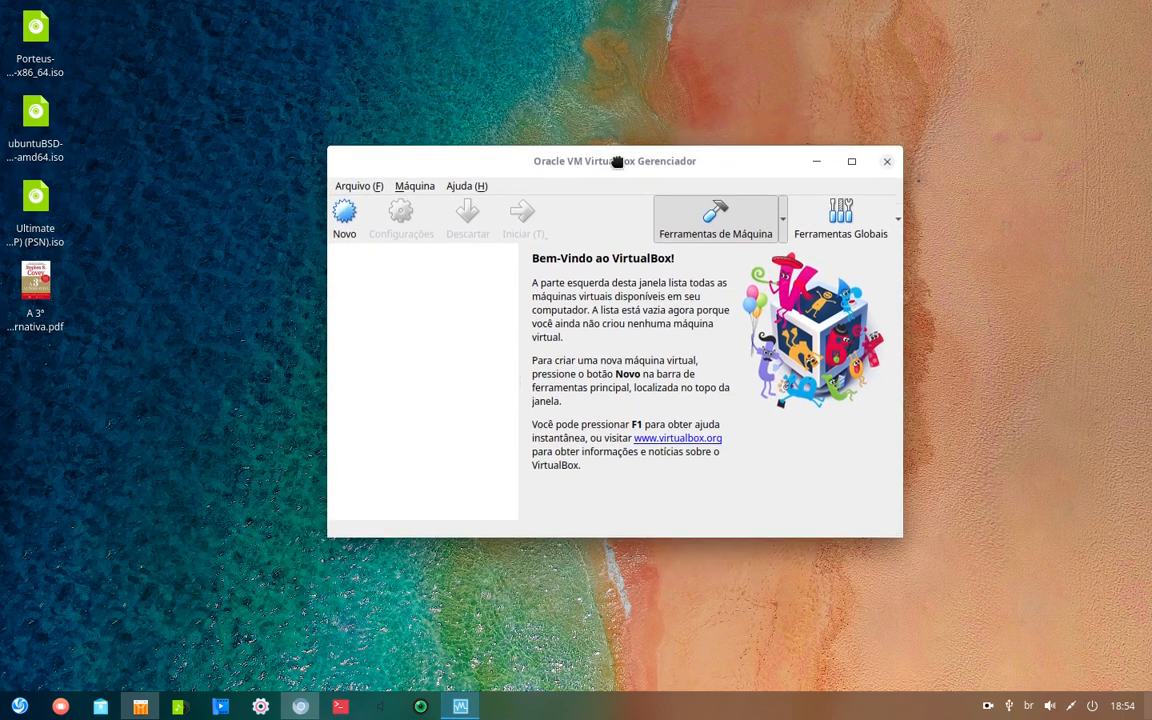
{"action": "left_click", "coordinate": [18, 706]}
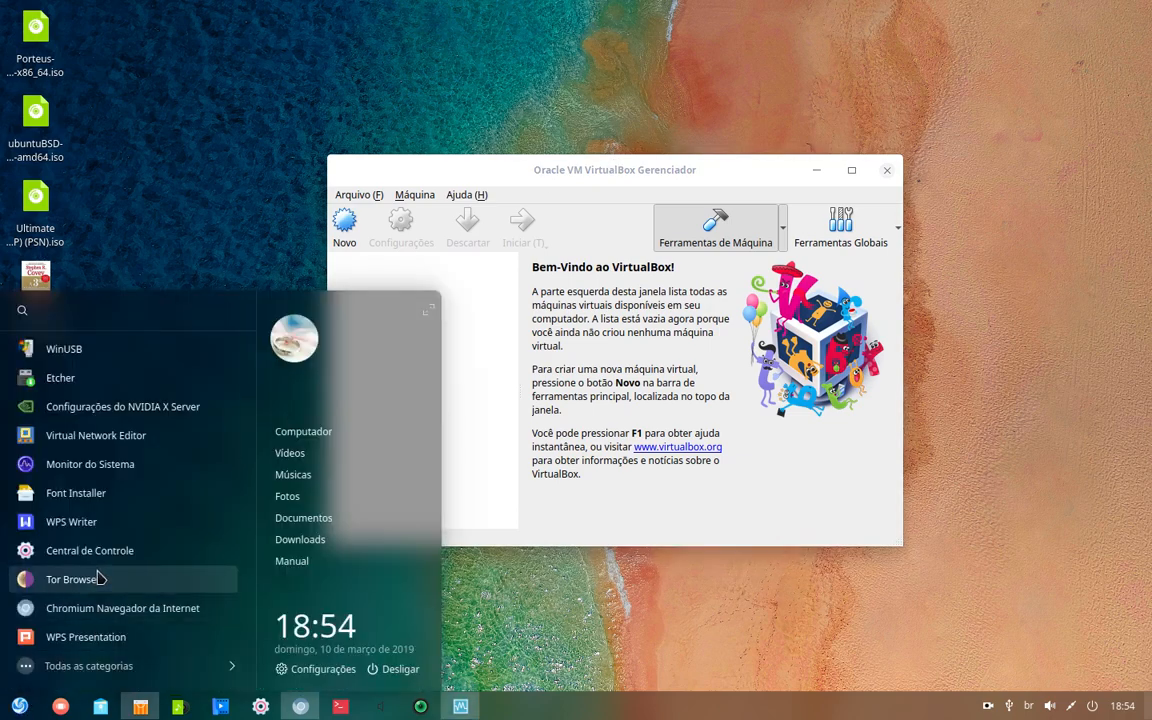
{"action": "left_click", "coordinate": [579, 181]}
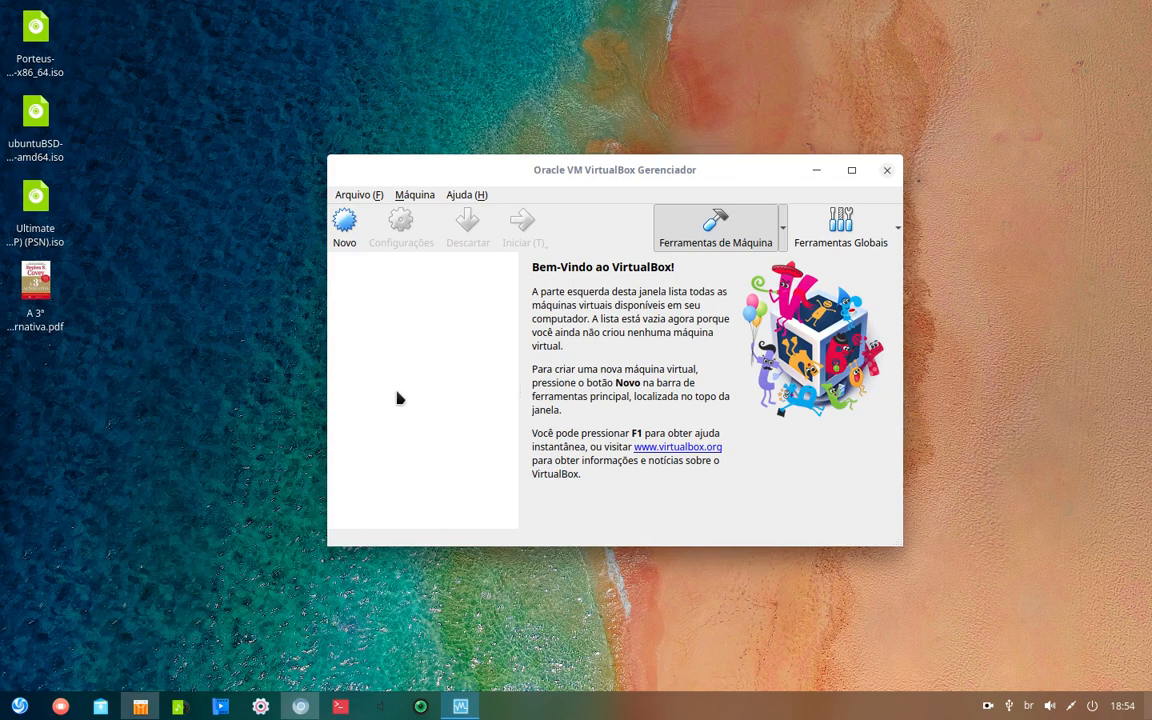
{"action": "left_click", "coordinate": [350, 232]}
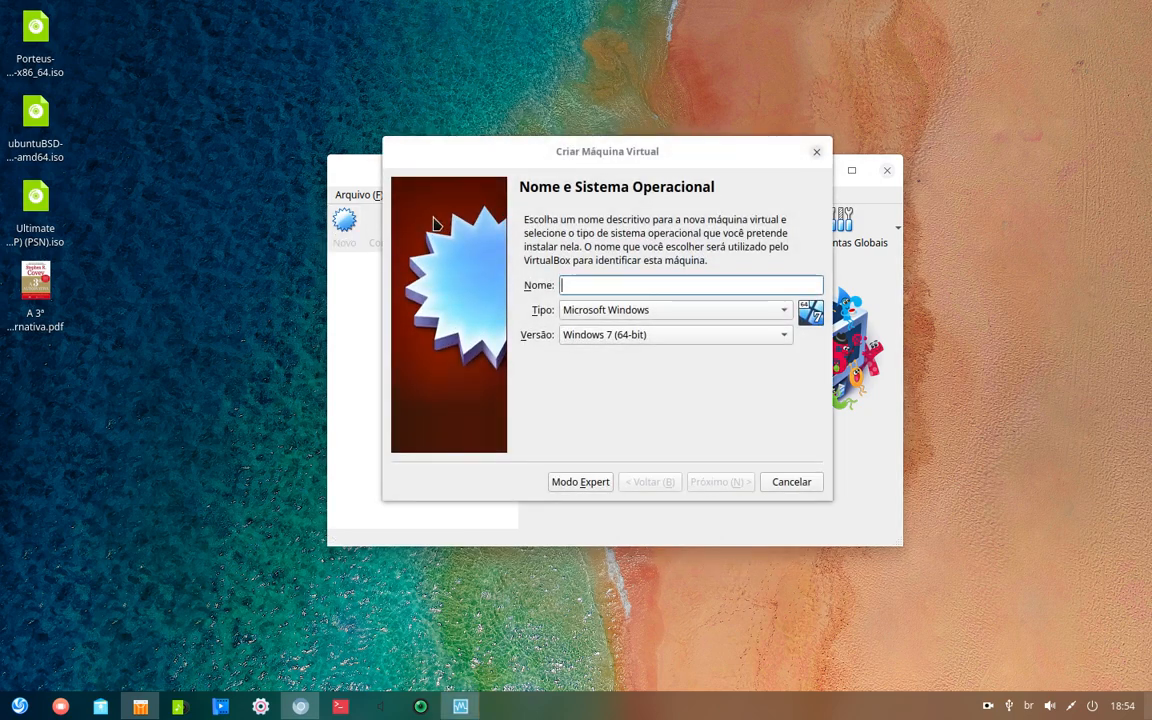
- Name the machine 'Ubuntu BSD' (Linux, Ubuntu 64-bit) and give it 1614 MB of memory
{"action": "type", "text": "Ubun"}
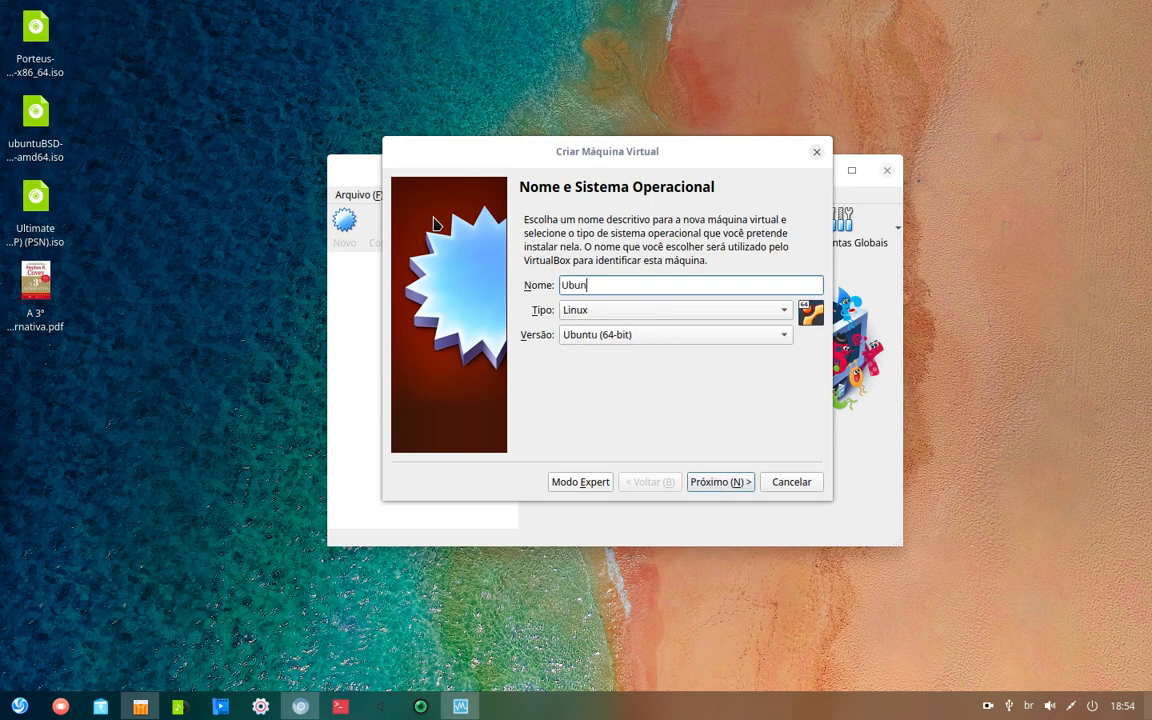
{"action": "type", "text": "tu BSD"}
{"action": "left_click", "coordinate": [723, 482]}
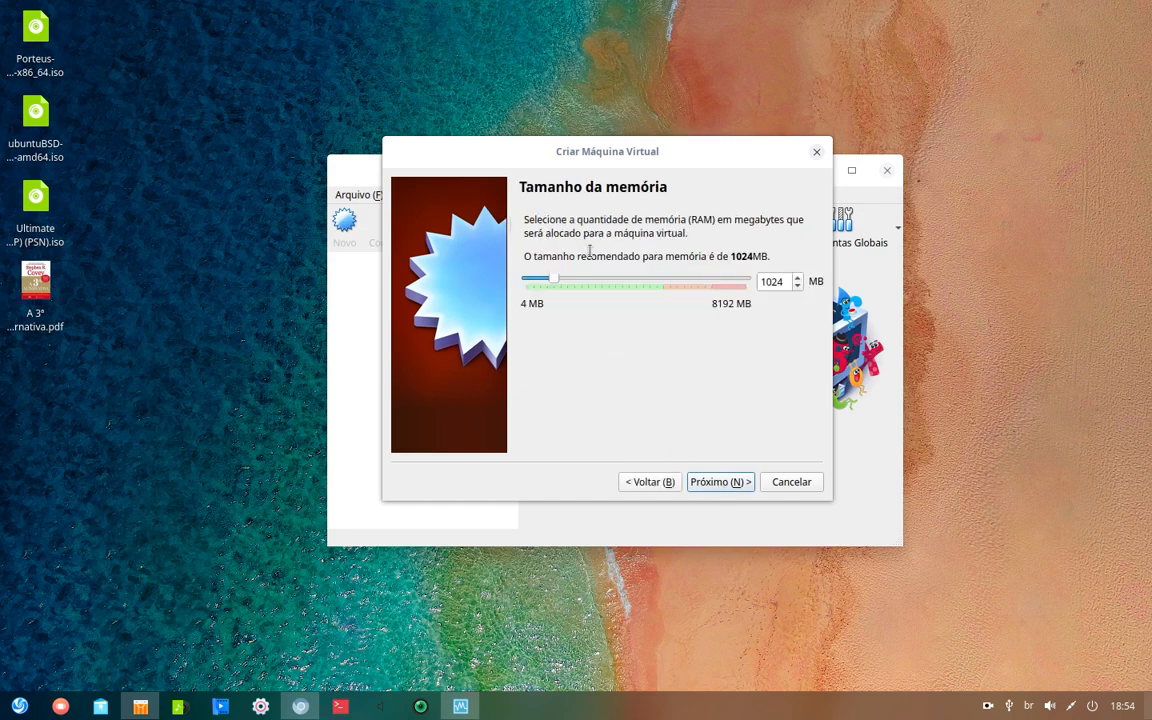
{"action": "left_click_drag", "start_coordinate": [557, 284], "coordinate": [574, 284]}
{"action": "left_click", "coordinate": [733, 481]}
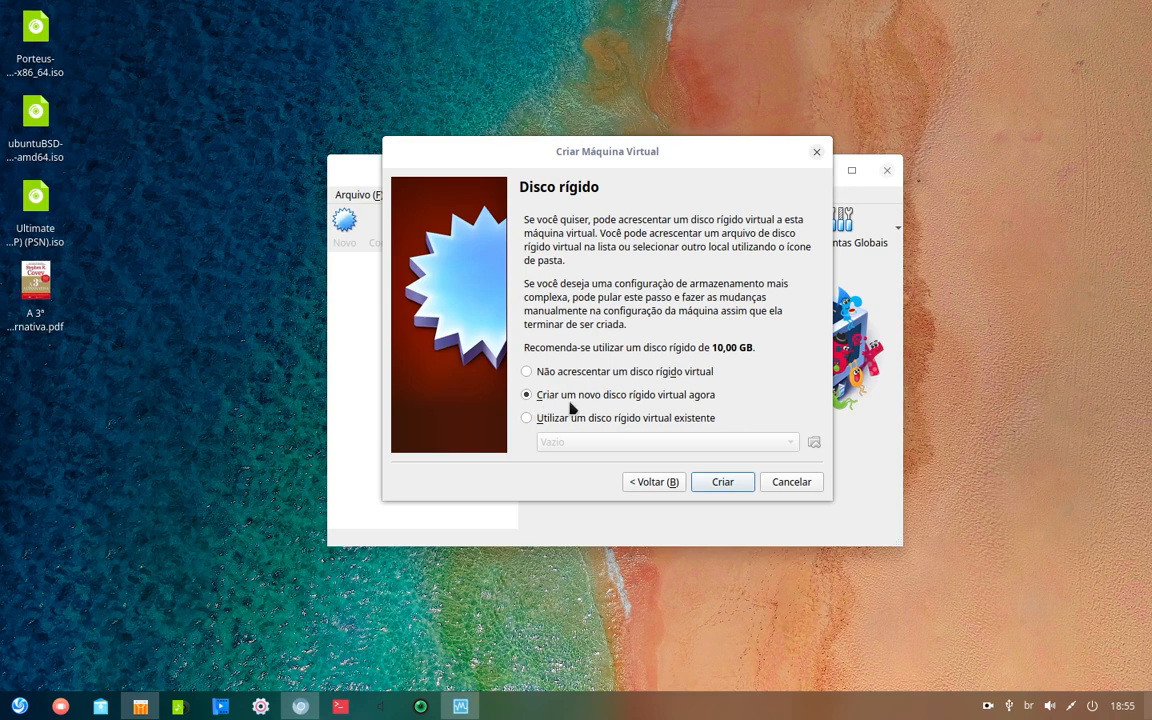
- Create a dynamically allocated 18,80 GB VDI disk to finish the Ubuntu BSD machine
{"action": "left_click", "coordinate": [724, 483]}
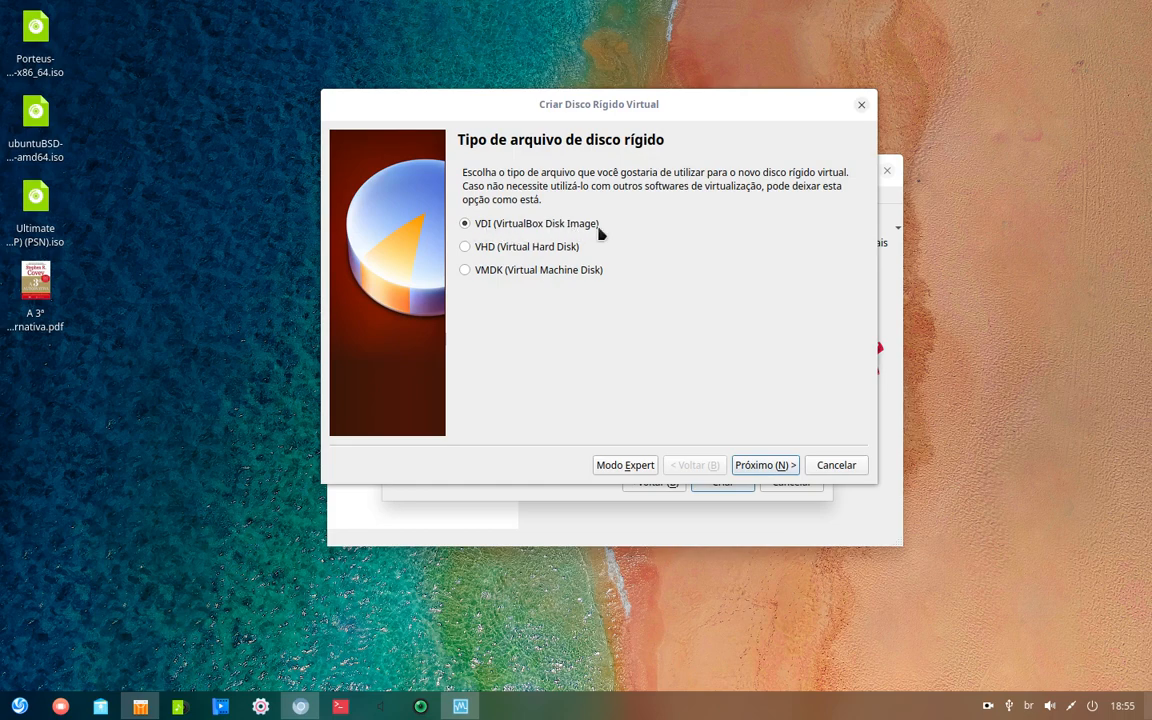
{"action": "left_click", "coordinate": [779, 467]}
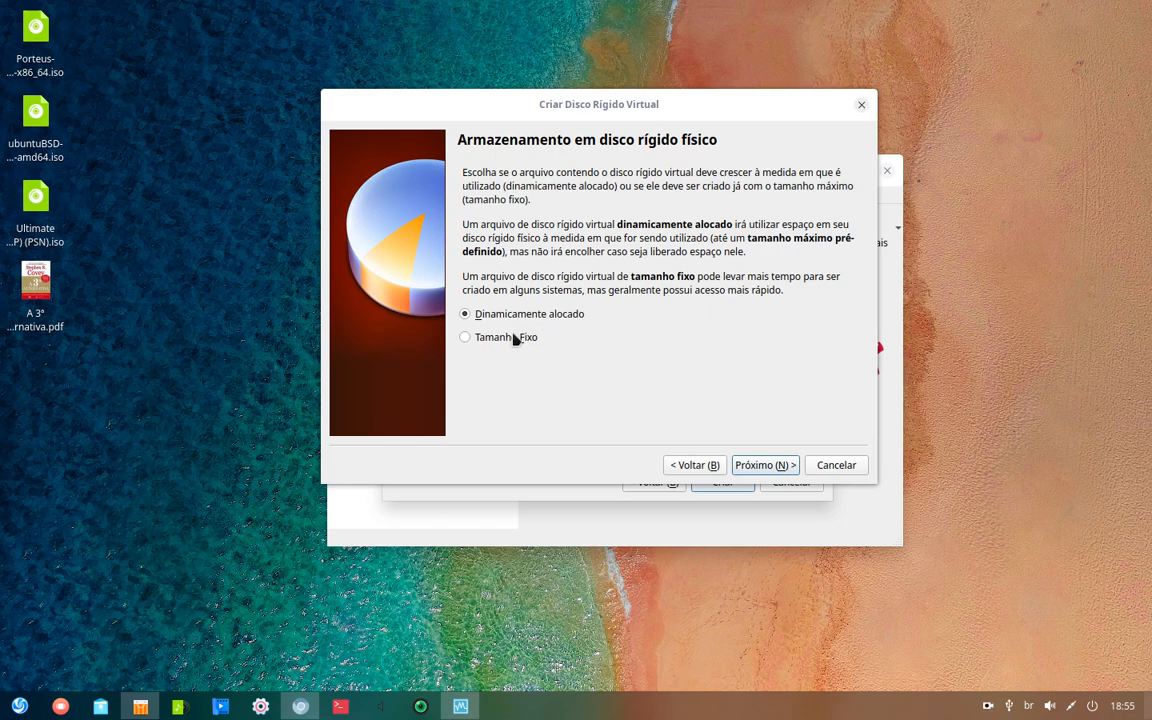
{"action": "left_click", "coordinate": [759, 472]}
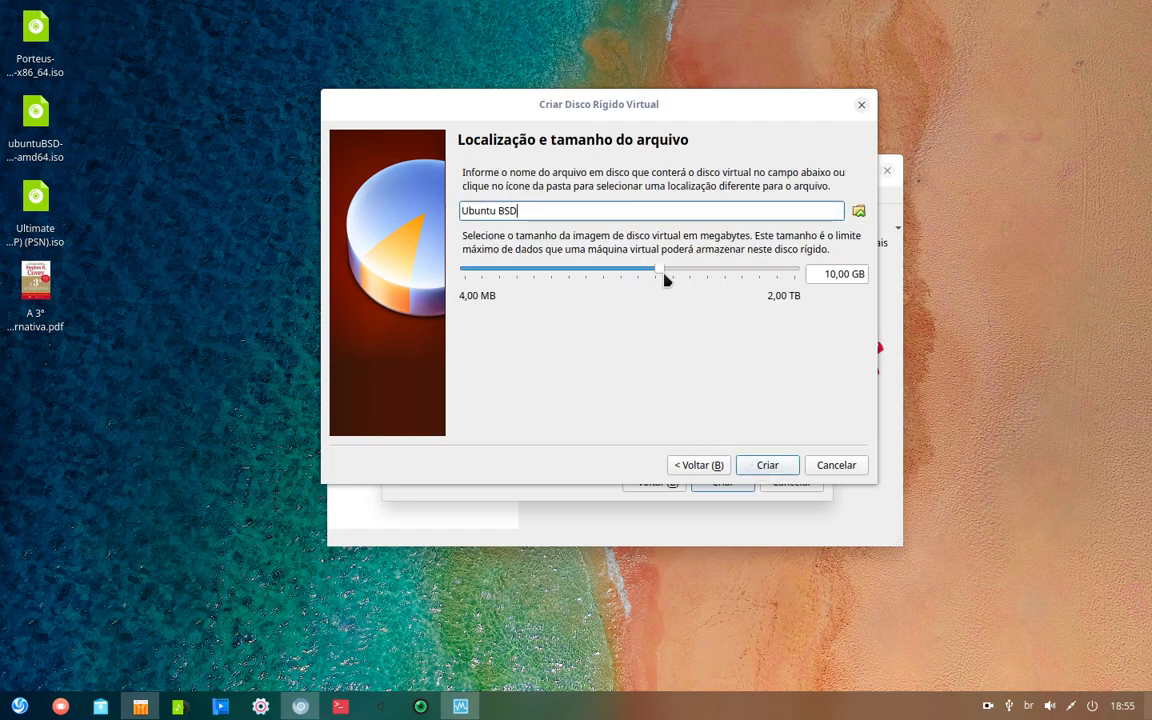
{"action": "left_click_drag", "start_coordinate": [661, 273], "coordinate": [678, 273]}
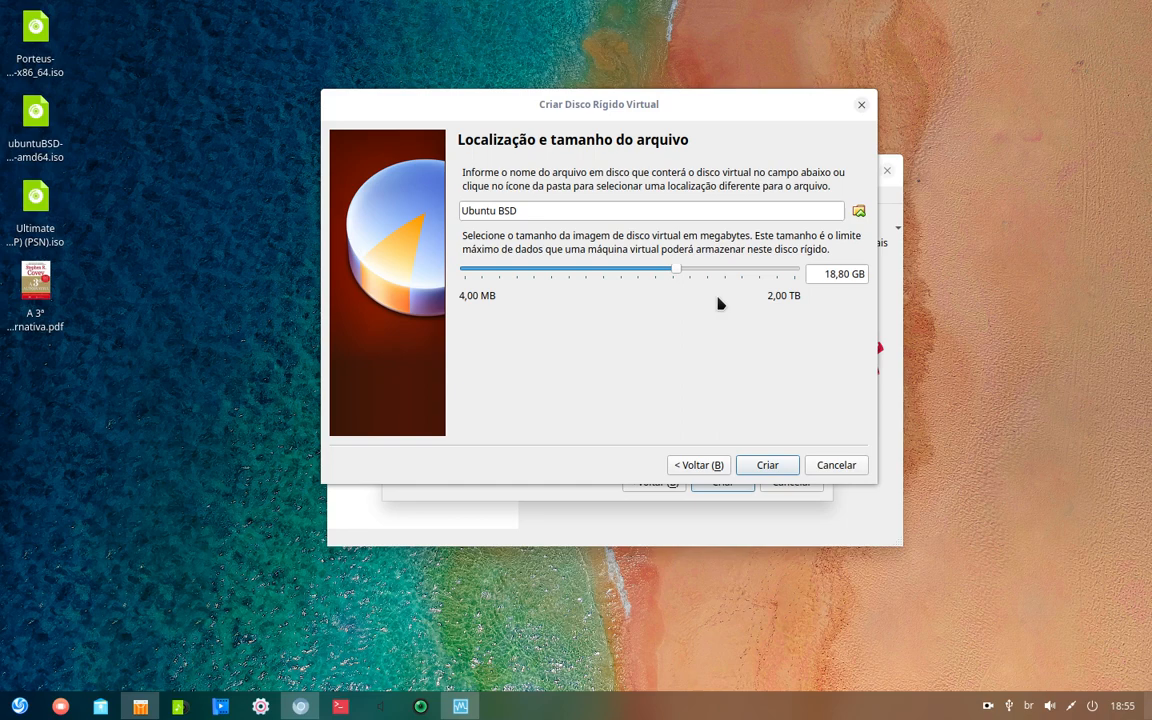
{"action": "left_click", "coordinate": [767, 466]}
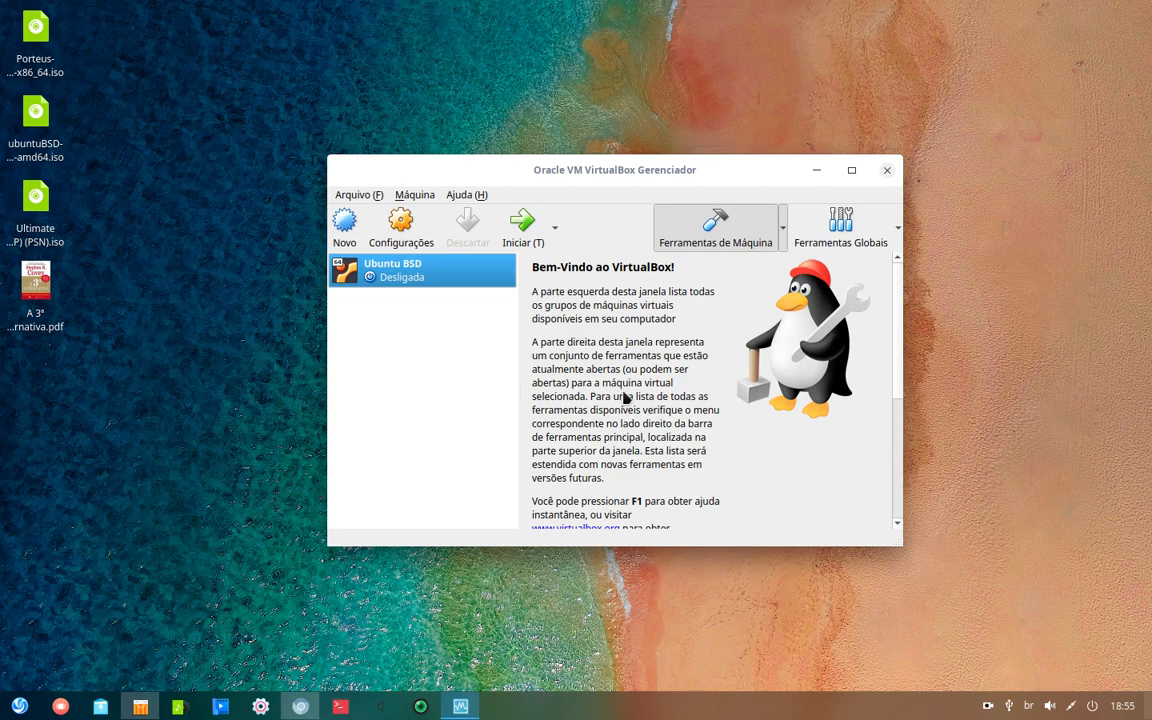
- Open the Ubuntu BSD machine's settings window and reposition it
{"action": "scroll", "coordinate": [625, 399], "scroll_direction": "down", "scroll_amount": 2}
{"action": "scroll", "coordinate": [591, 399], "scroll_direction": "up", "scroll_amount": 2}
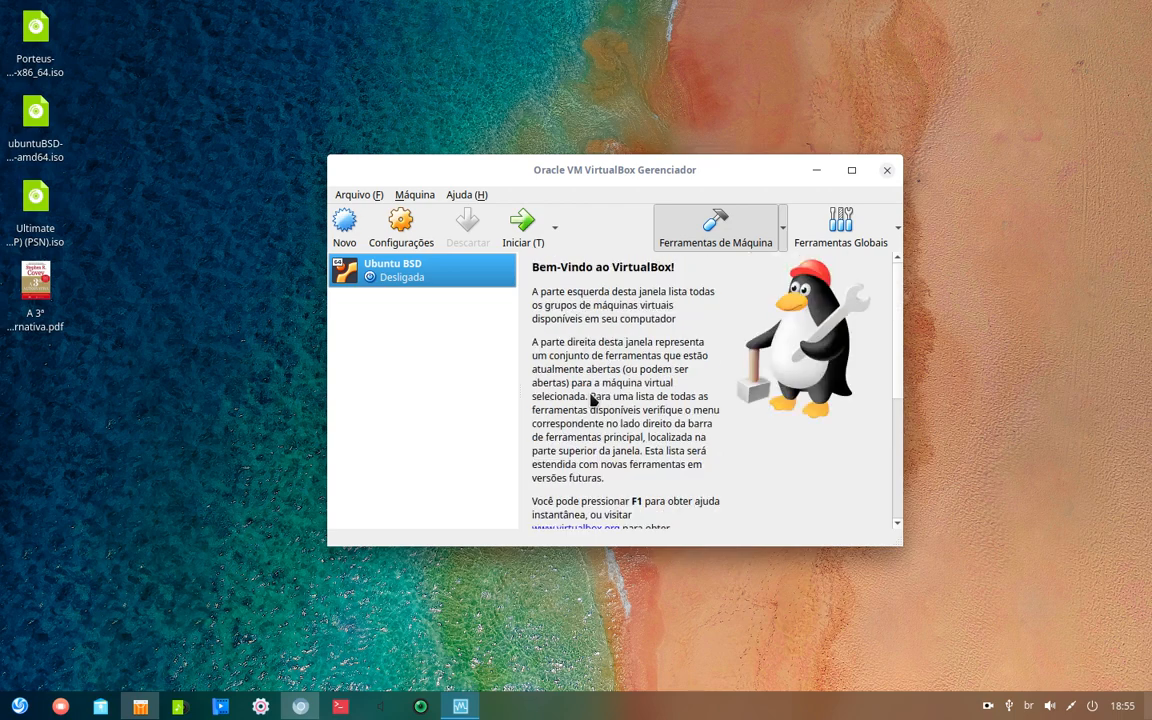
{"action": "right_click", "coordinate": [405, 270]}
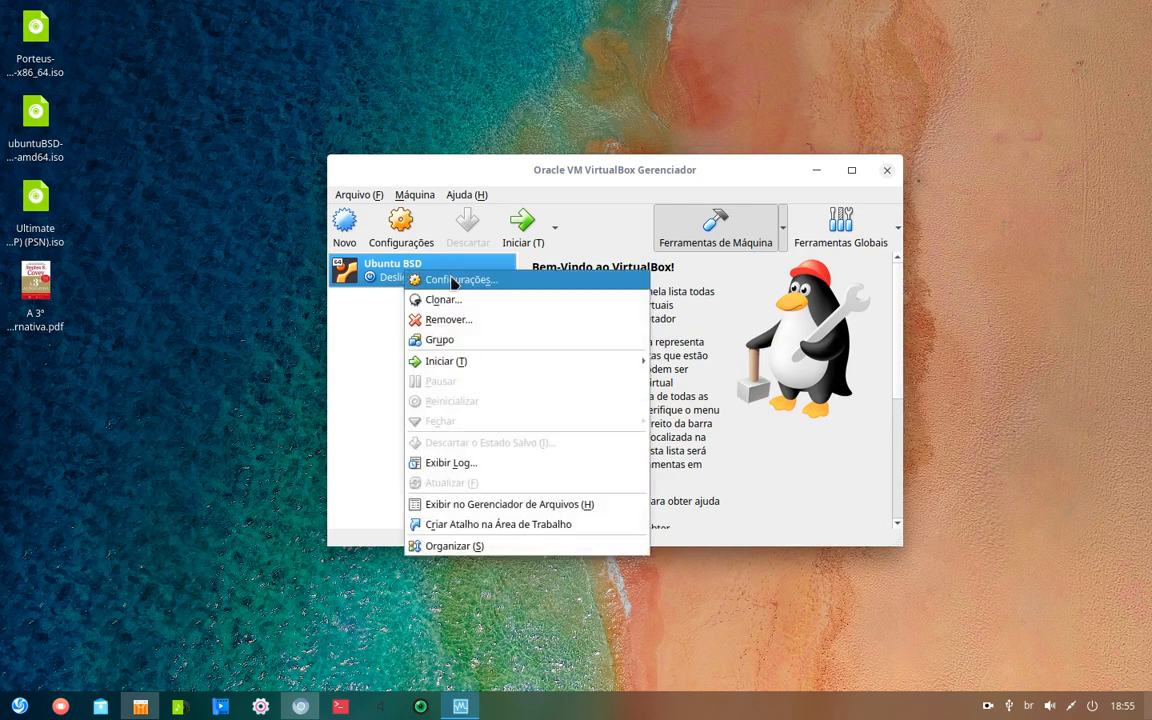
{"action": "left_click", "coordinate": [453, 283]}
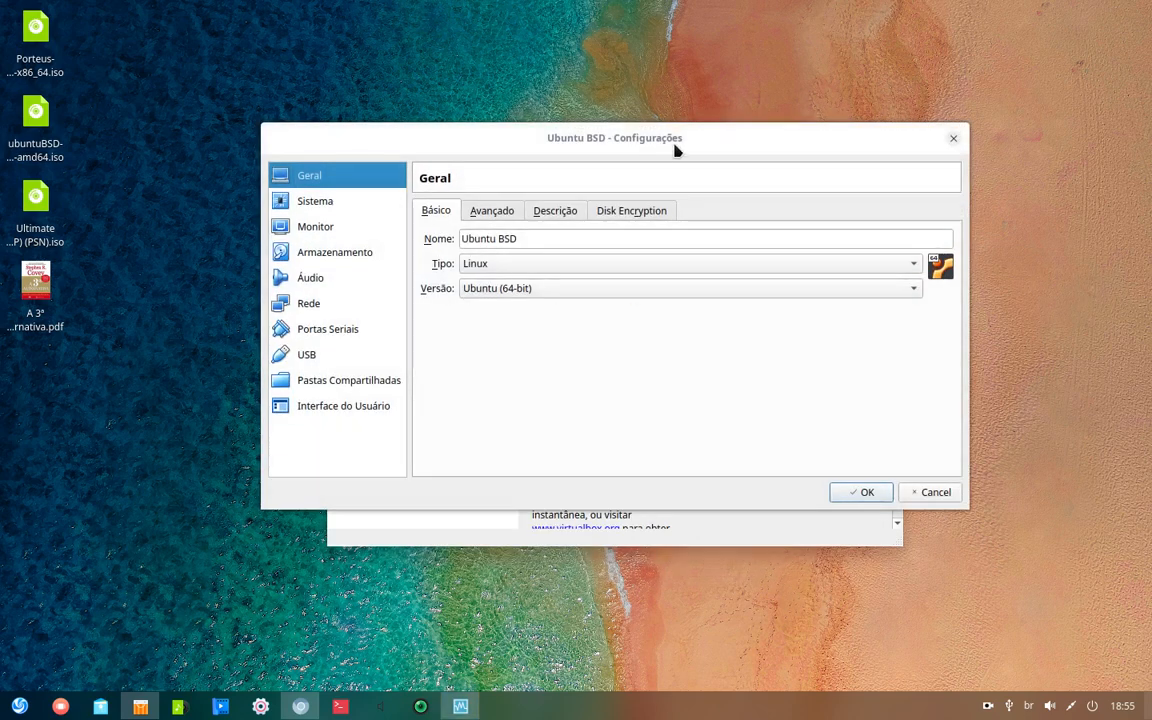
{"action": "left_click_drag", "start_coordinate": [676, 150], "coordinate": [710, 410]}
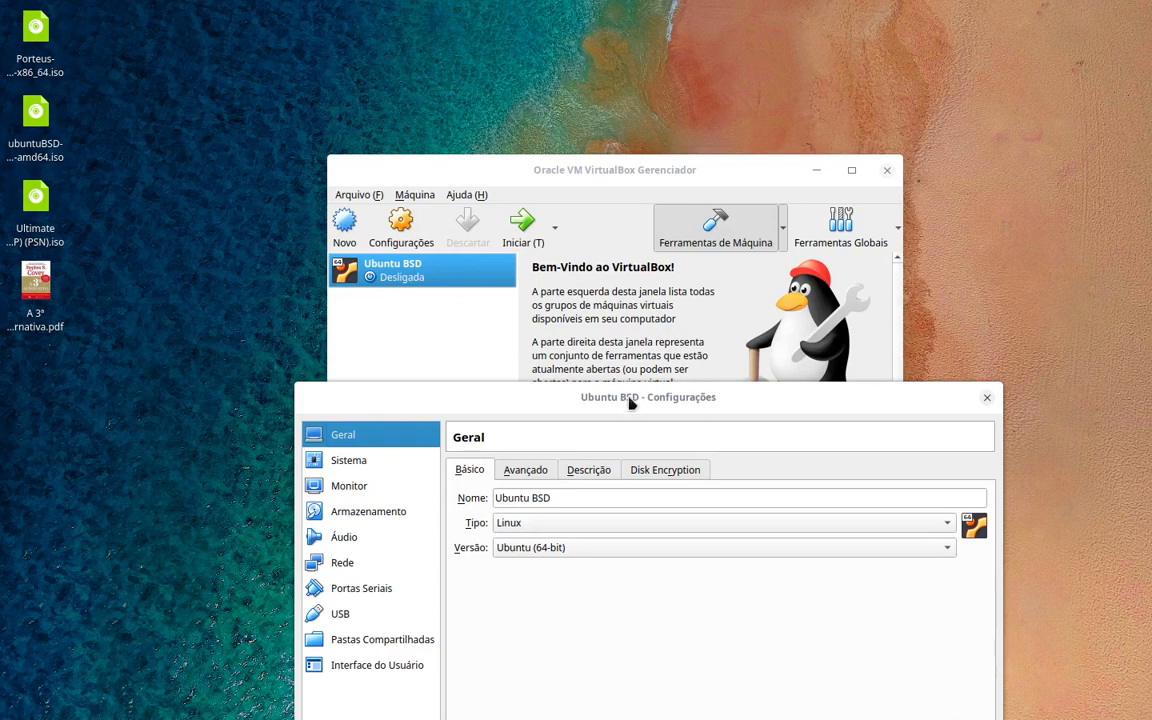
{"action": "left_click_drag", "start_coordinate": [632, 403], "coordinate": [647, 192]}
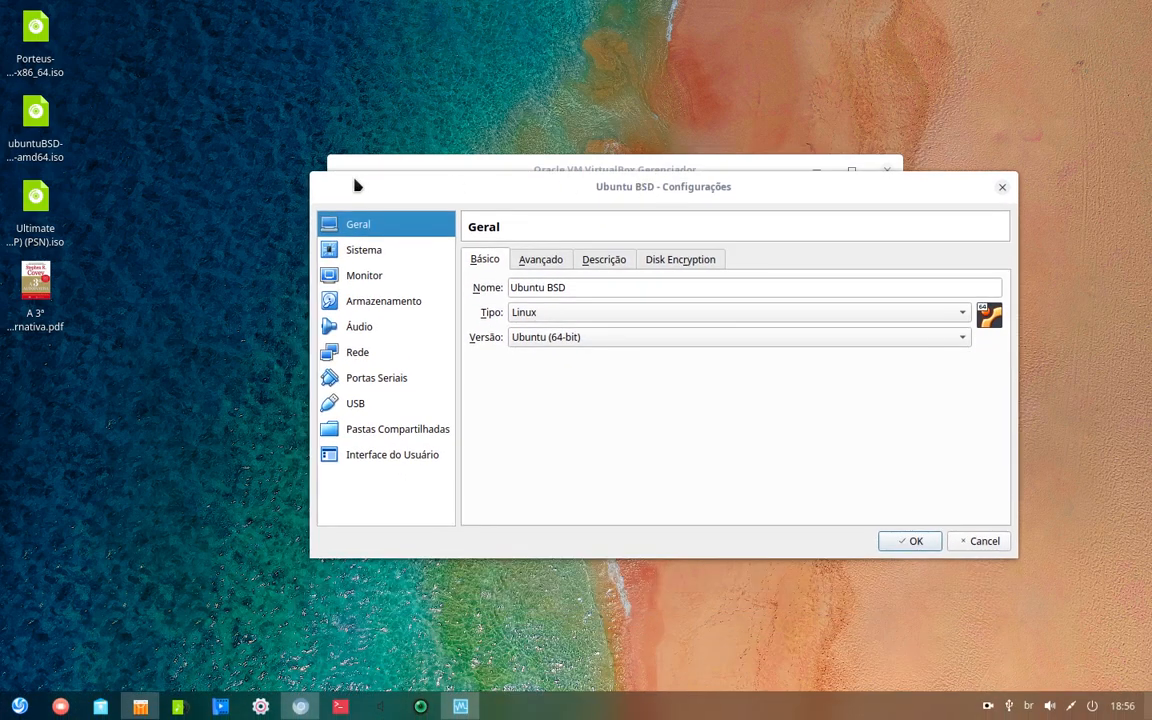
- Set video memory to 128 MB and enable 3D acceleration
{"action": "left_click", "coordinate": [378, 254]}
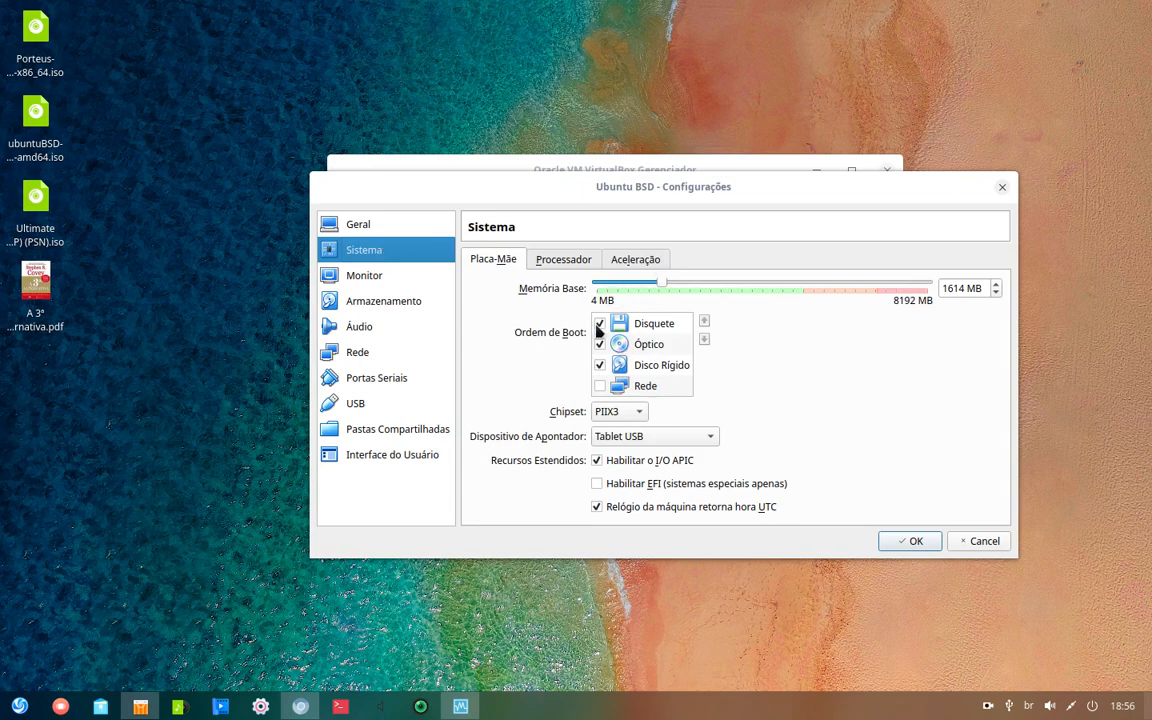
{"action": "left_click", "coordinate": [536, 261]}
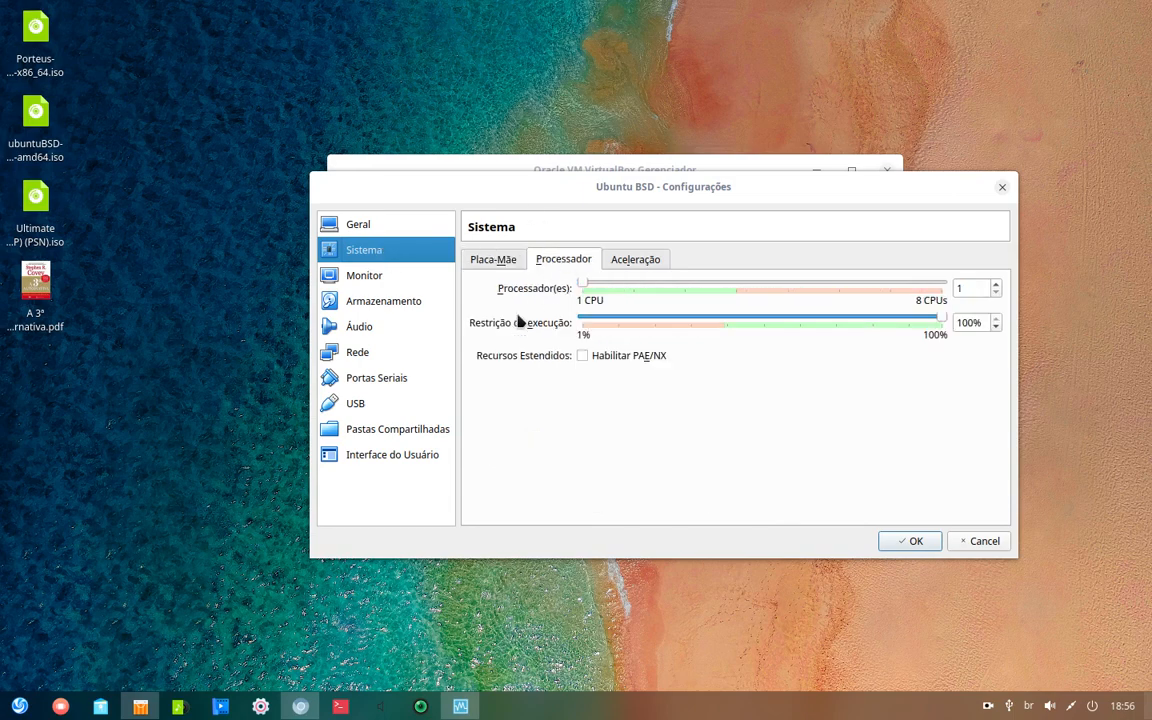
{"action": "left_click", "coordinate": [340, 276]}
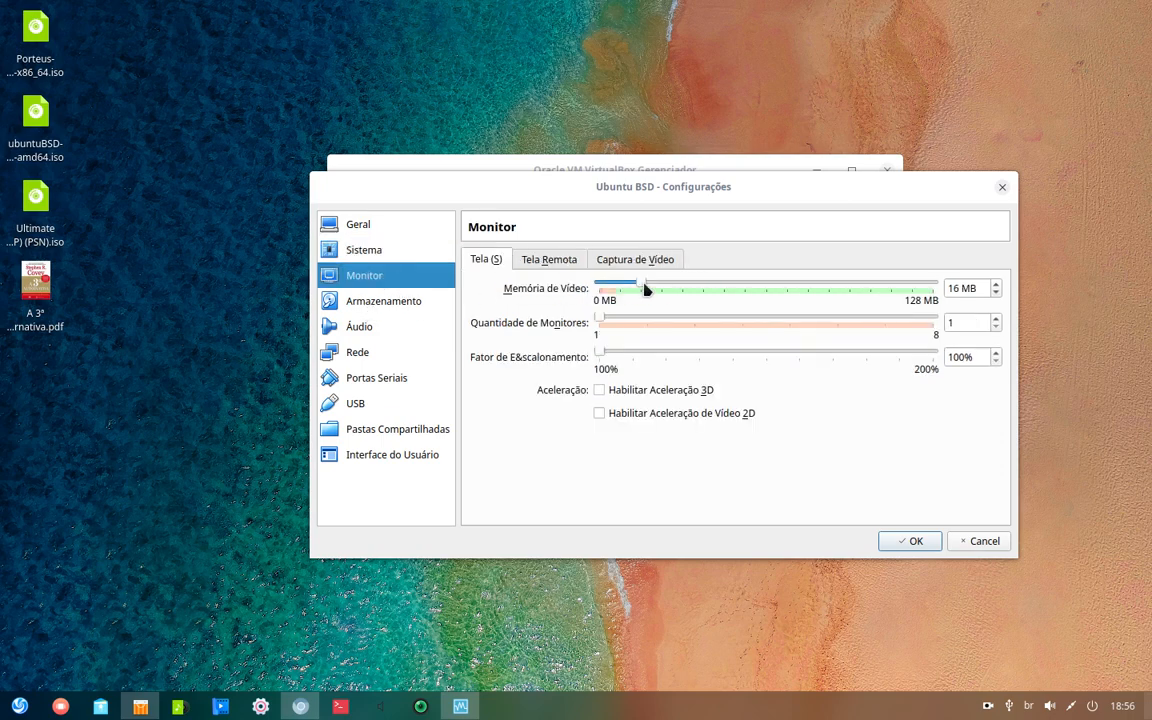
{"action": "left_click_drag", "start_coordinate": [642, 287], "coordinate": [941, 288]}
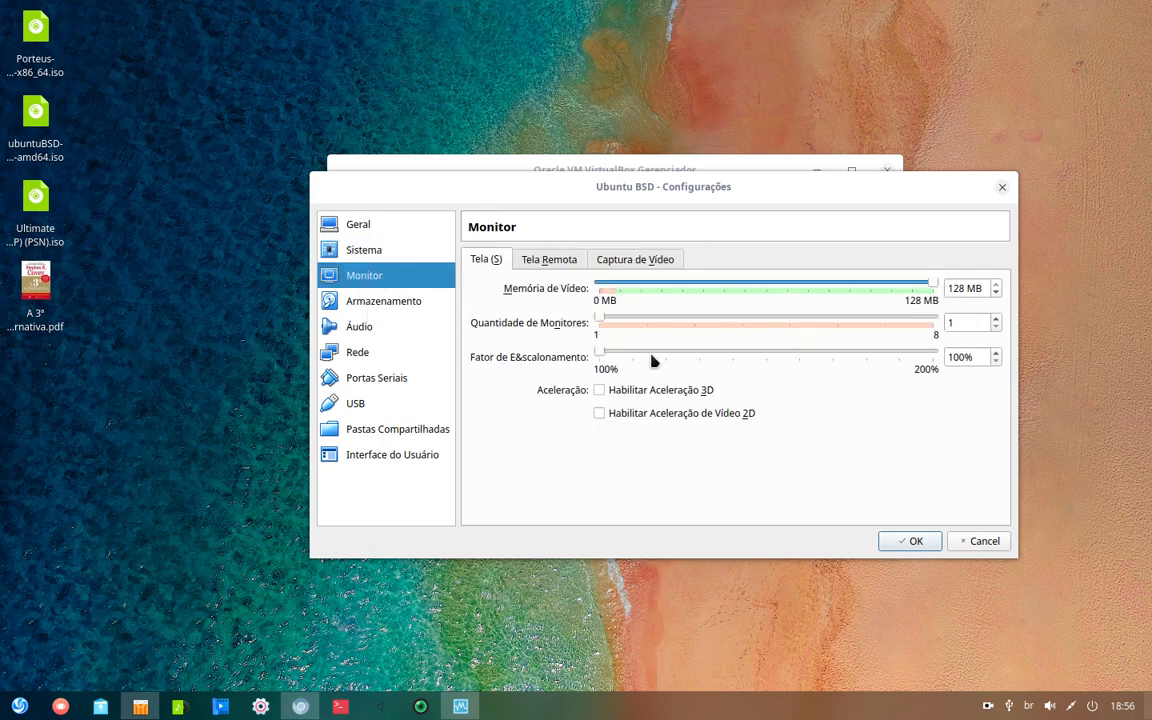
{"action": "left_click", "coordinate": [599, 390]}
{"action": "left_click", "coordinate": [388, 303]}
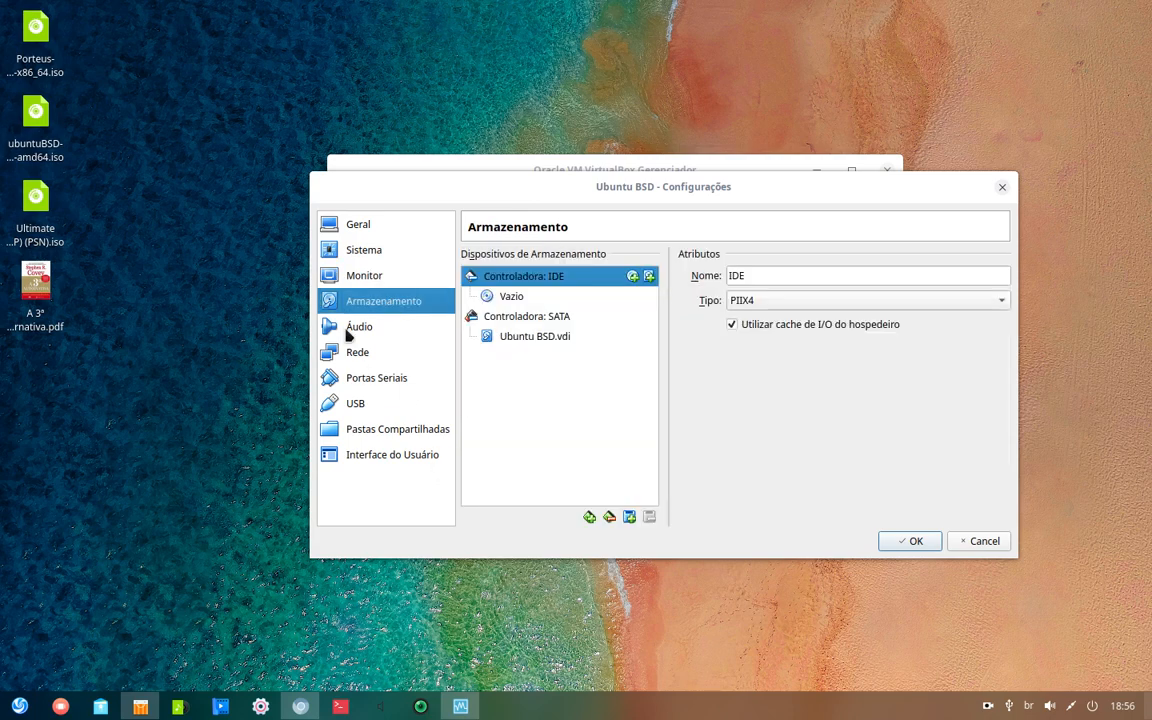
- Load ubuntuBSD-16.04_BETA1-amd64.iso from Área de trabalho into the optical drive
{"action": "left_click", "coordinate": [512, 298]}
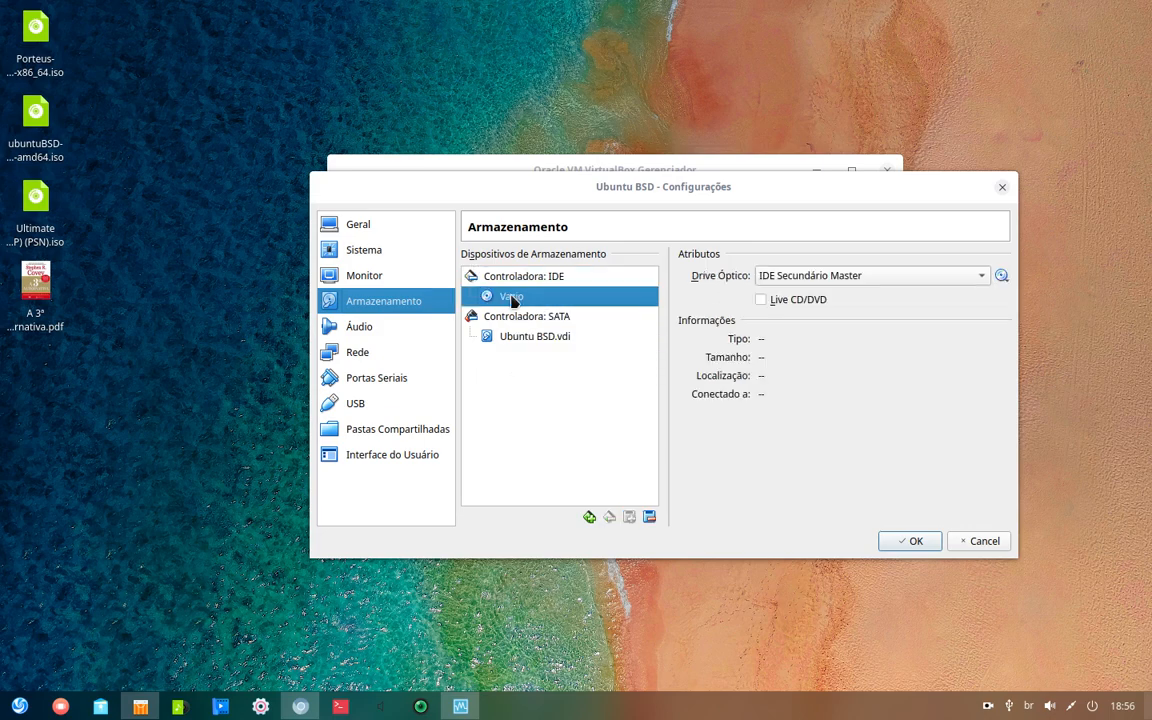
{"action": "left_click", "coordinate": [1003, 278]}
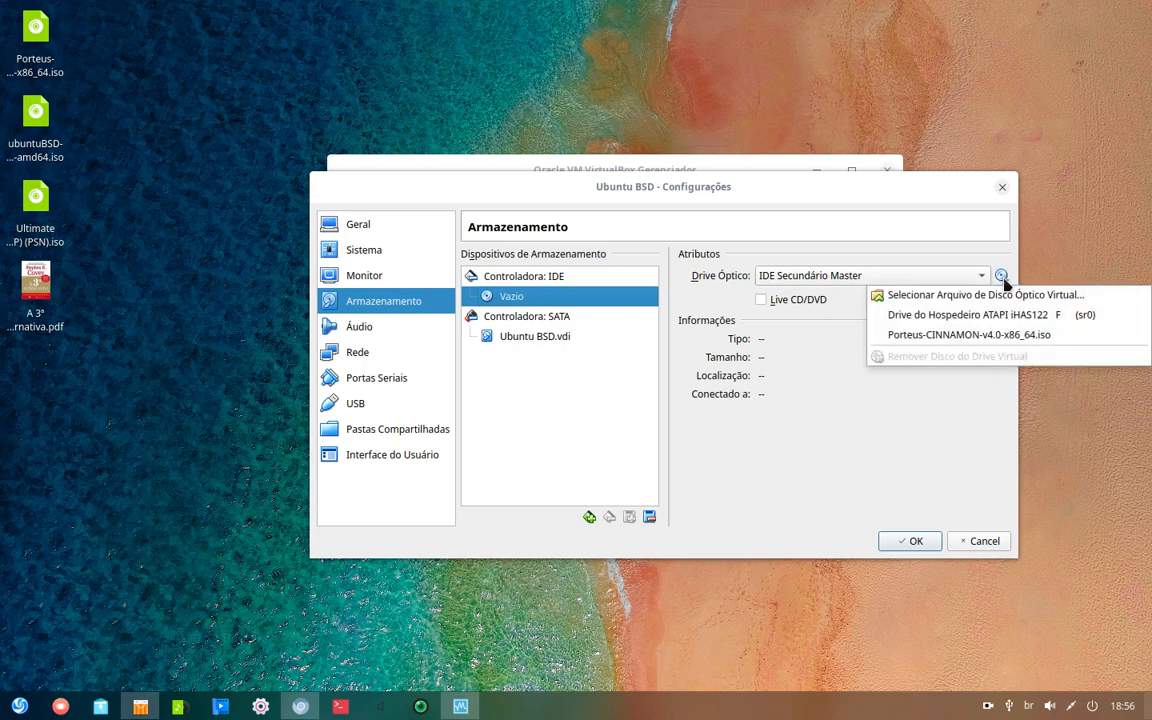
{"action": "left_click", "coordinate": [936, 296]}
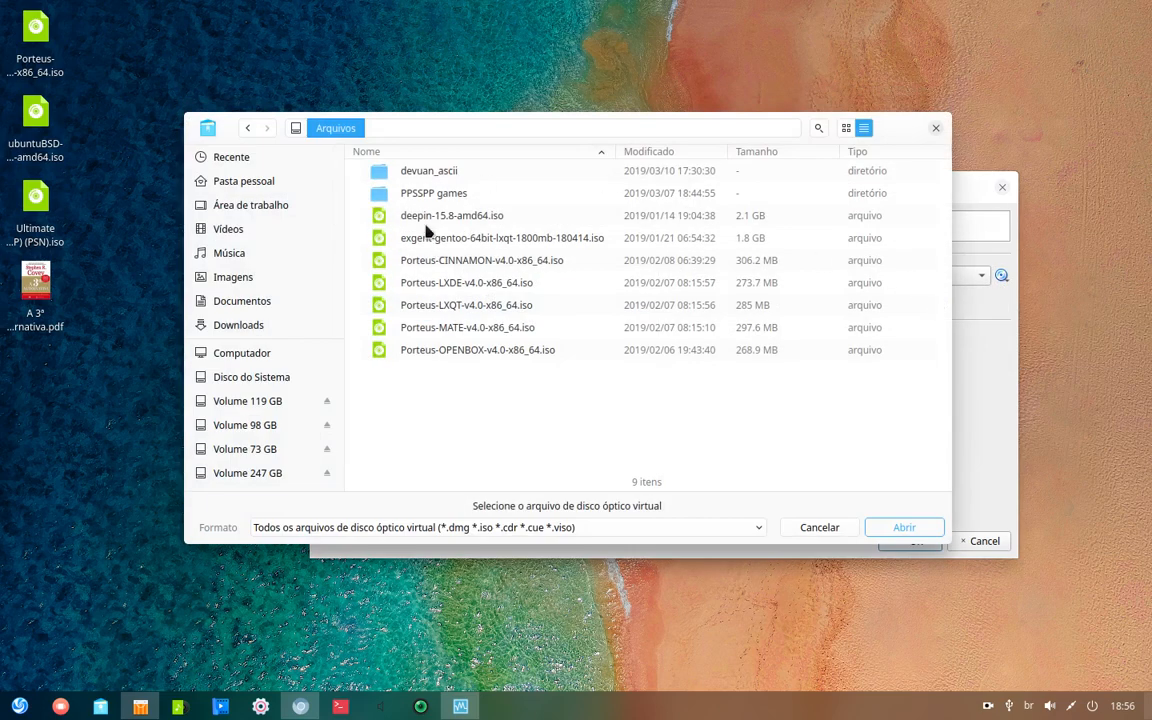
{"action": "left_click", "coordinate": [238, 181]}
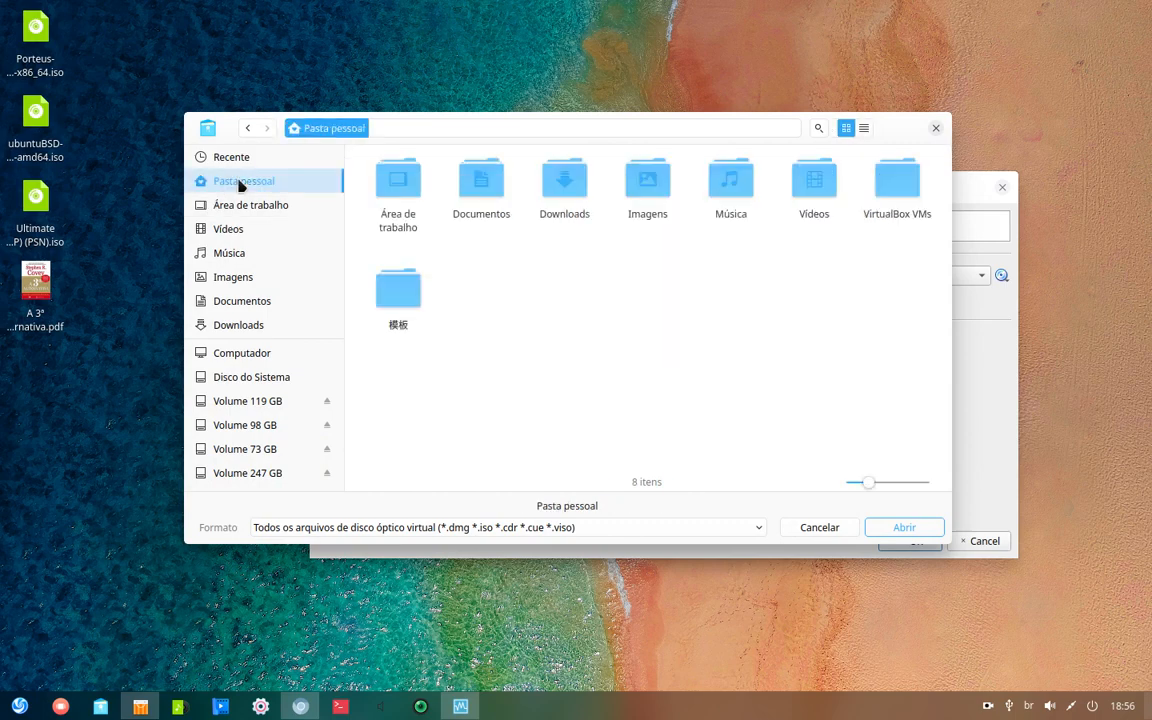
{"action": "double_click", "coordinate": [372, 178]}
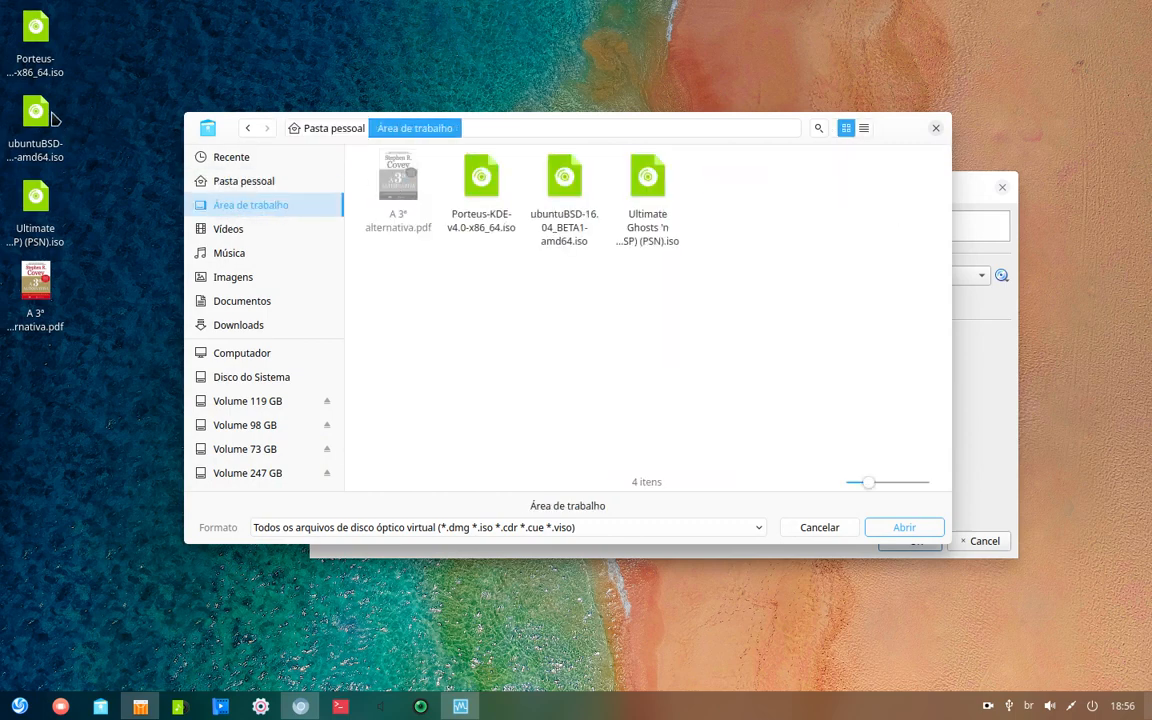
{"action": "left_click", "coordinate": [32, 128]}
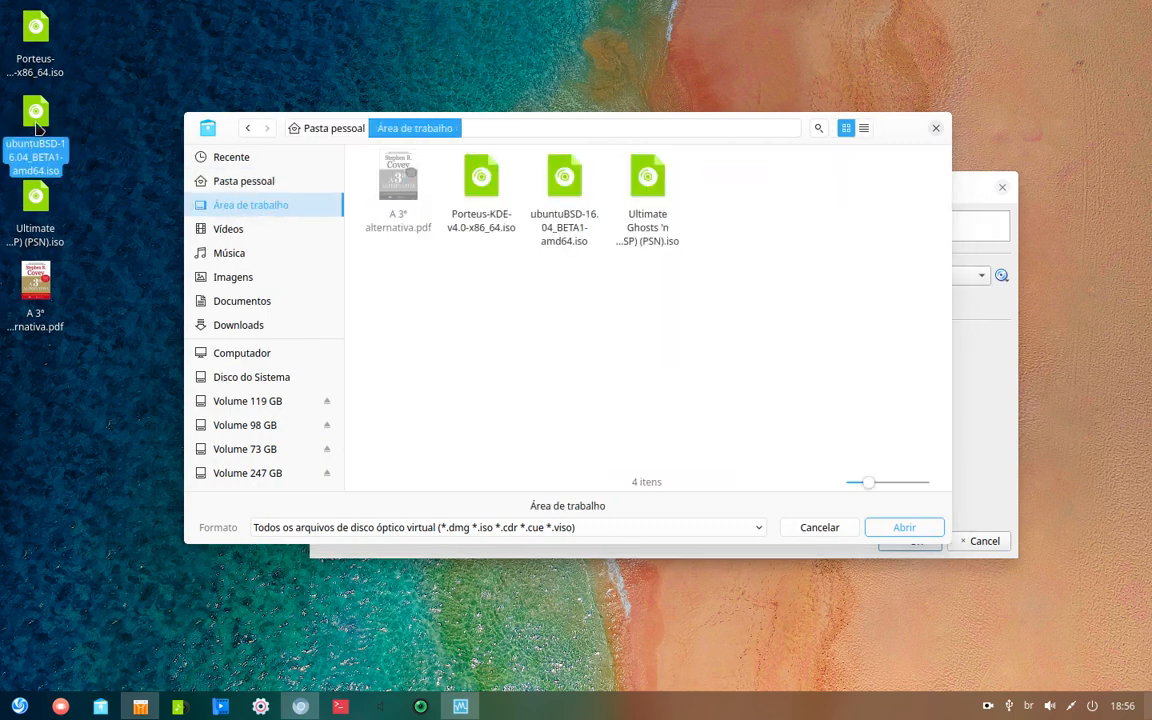
{"action": "left_click", "coordinate": [548, 182]}
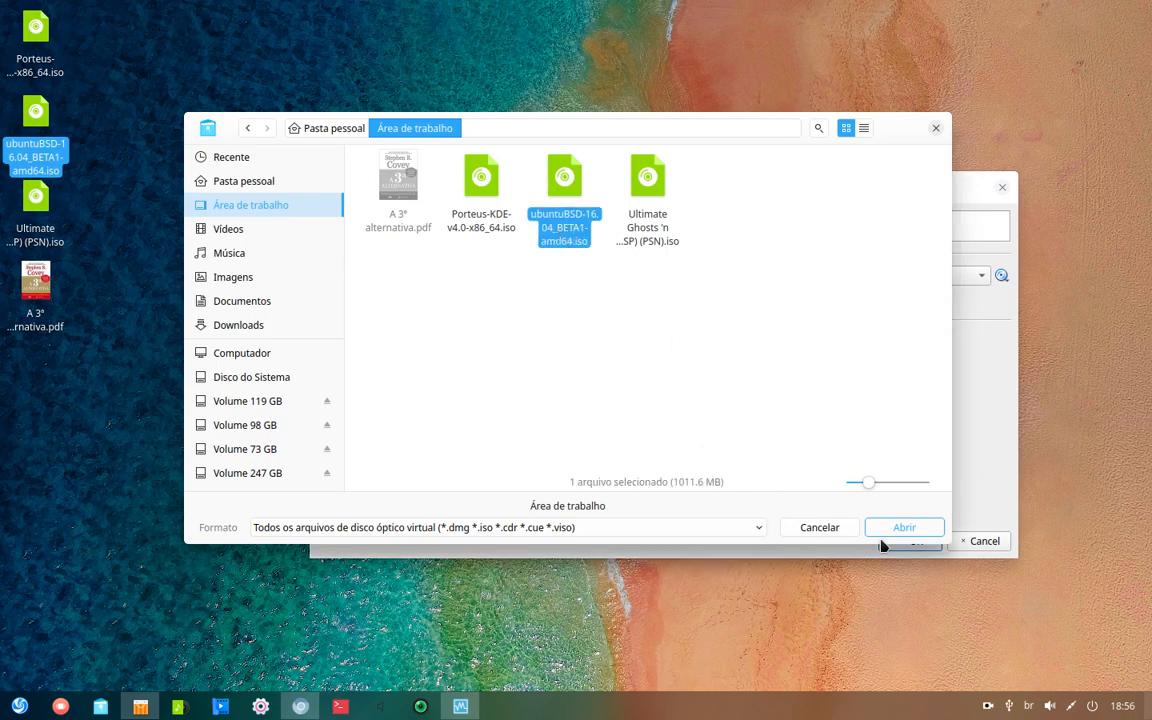
{"action": "left_click", "coordinate": [906, 530]}
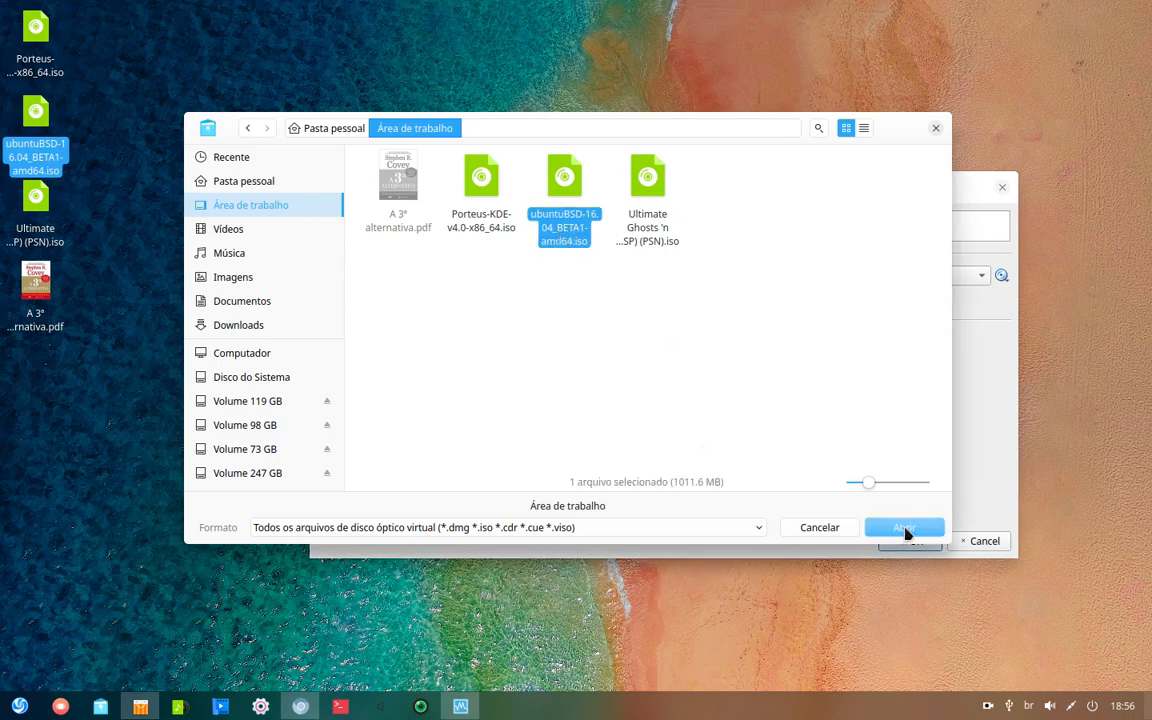
{"action": "left_click", "coordinate": [563, 211]}
{"action": "left_click", "coordinate": [614, 324]}
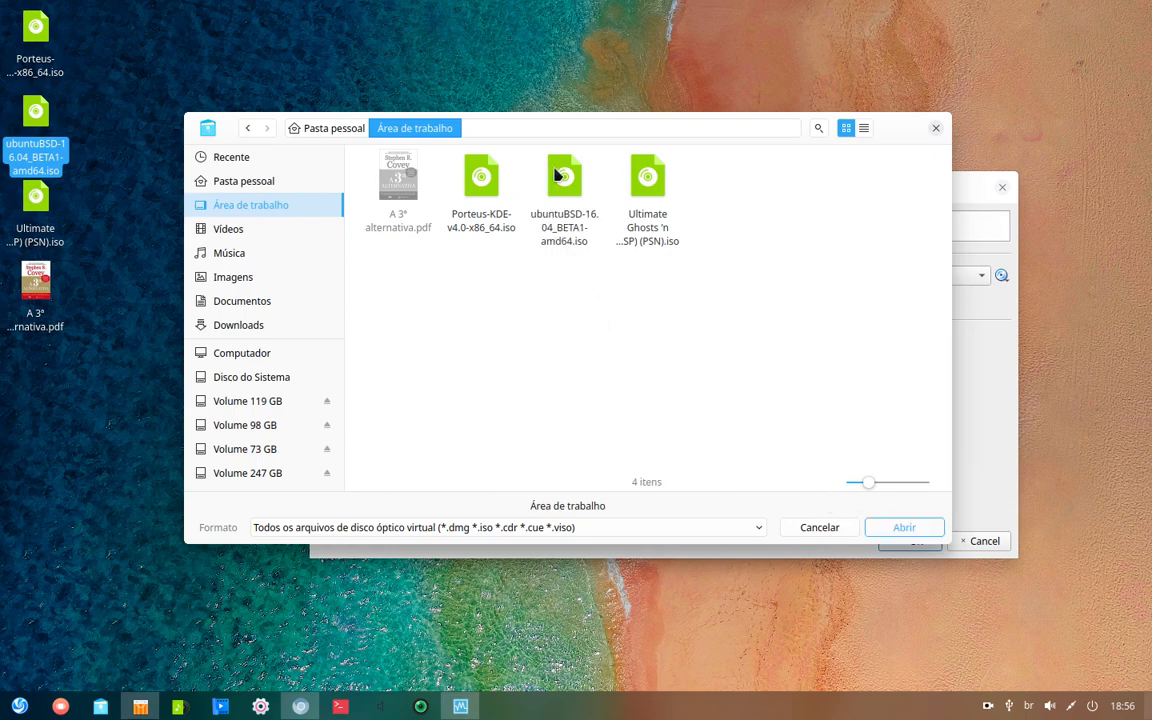
{"action": "left_click", "coordinate": [557, 172]}
{"action": "left_click", "coordinate": [906, 529]}
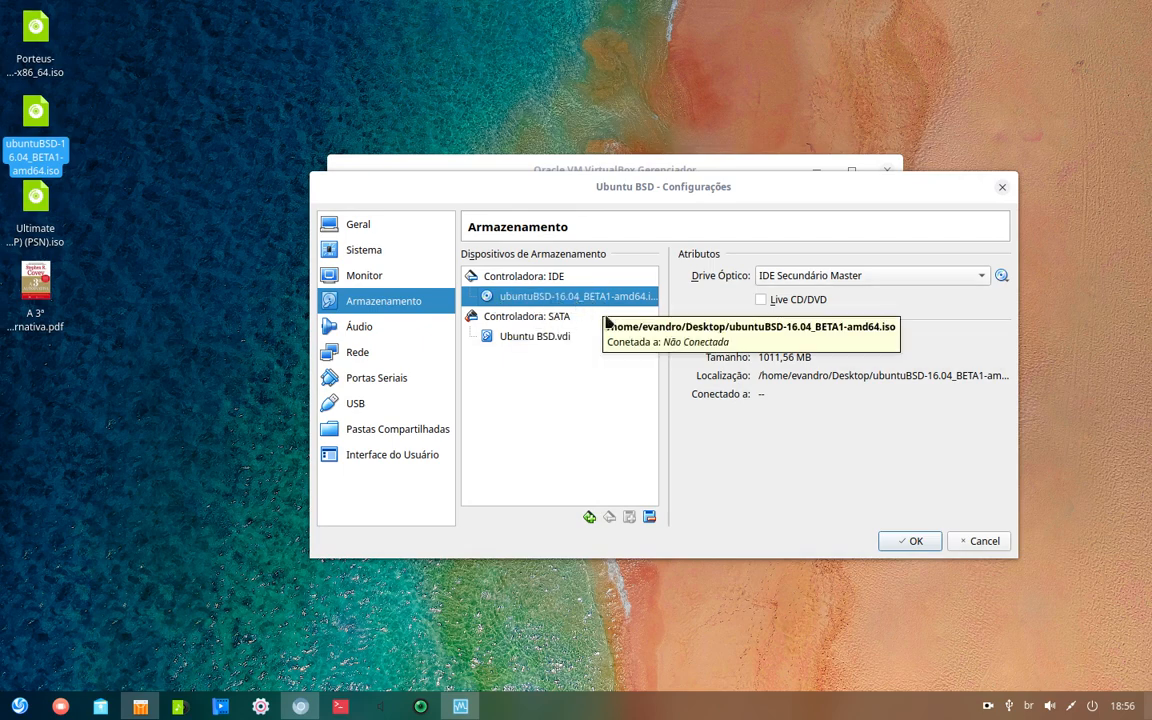
- Review the audio, network, serial, USB, shared folder and interface pages, then save with OK
{"action": "left_click", "coordinate": [363, 329]}
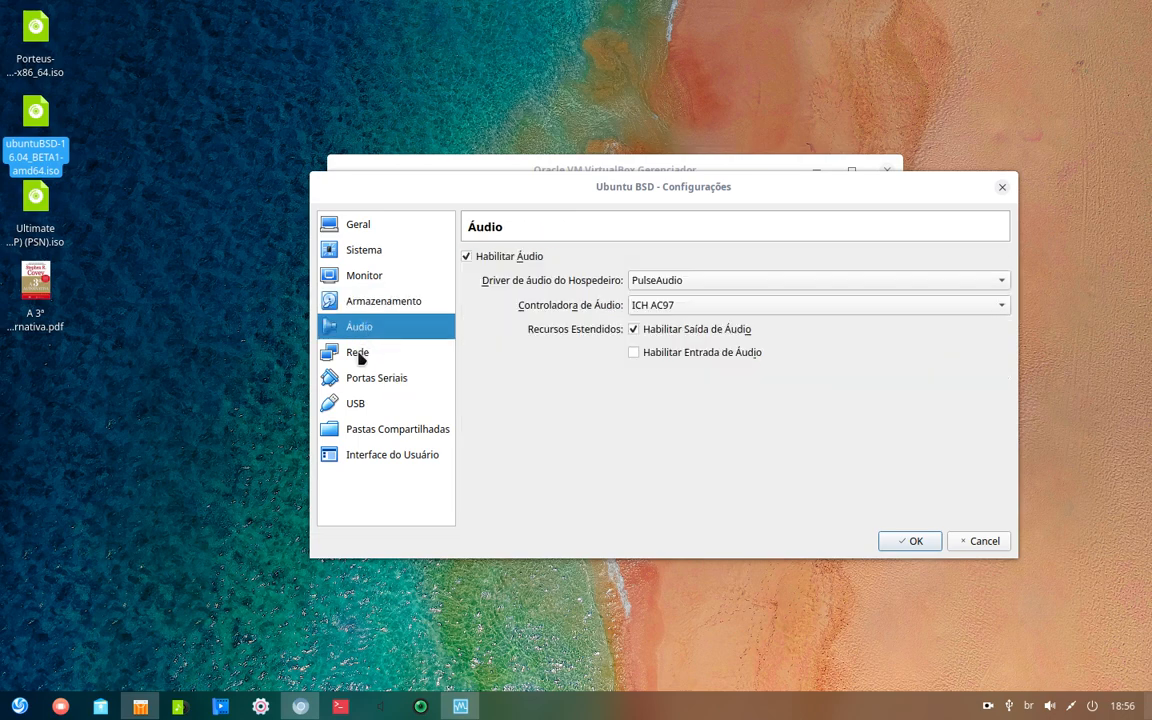
{"action": "left_click", "coordinate": [360, 355]}
{"action": "left_click", "coordinate": [362, 378]}
{"action": "left_click", "coordinate": [362, 404]}
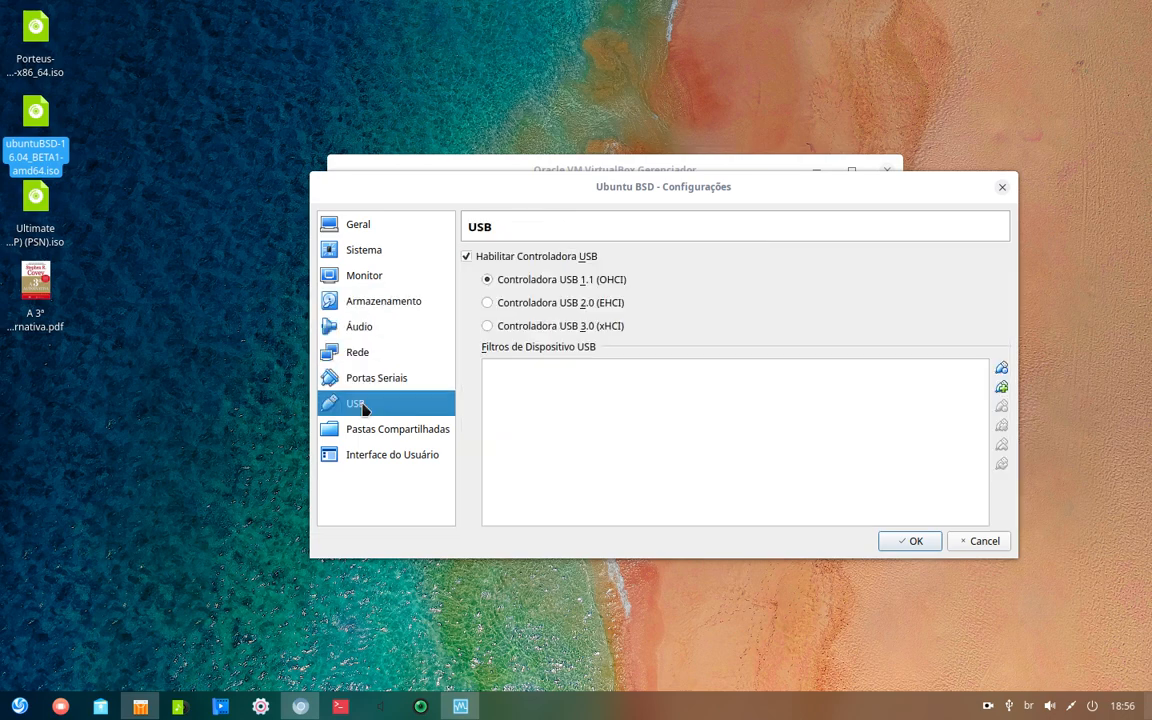
{"action": "left_click", "coordinate": [363, 429]}
{"action": "left_click", "coordinate": [368, 456]}
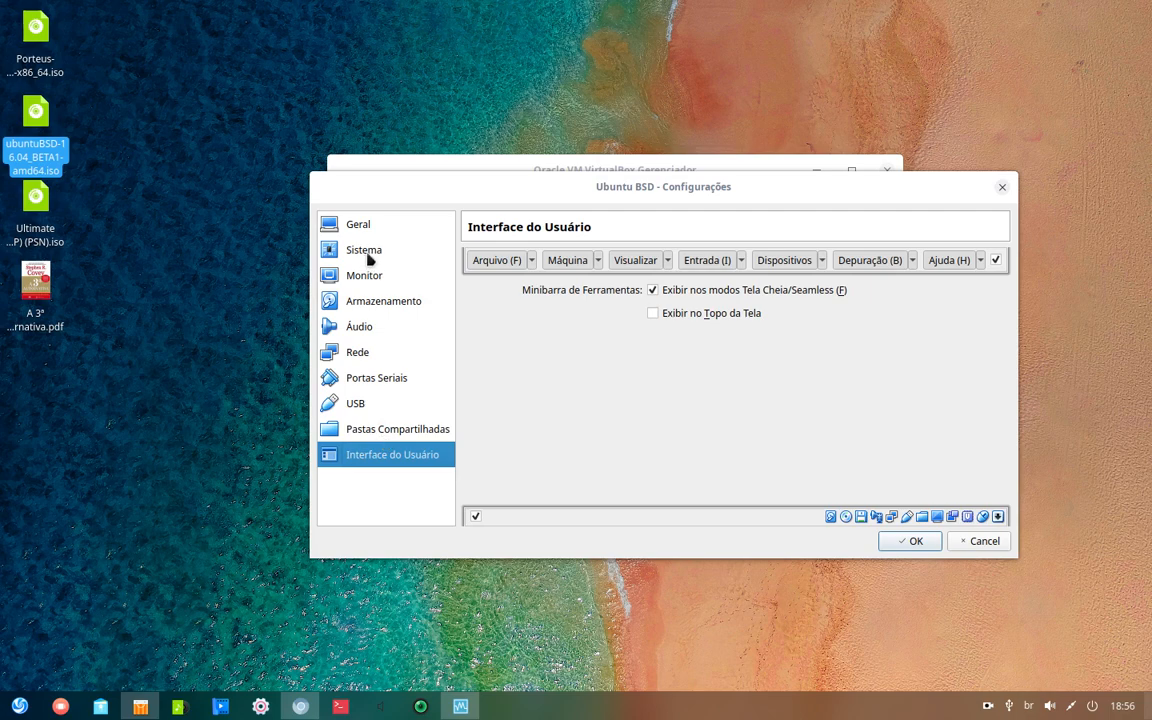
{"action": "left_click", "coordinate": [914, 542]}
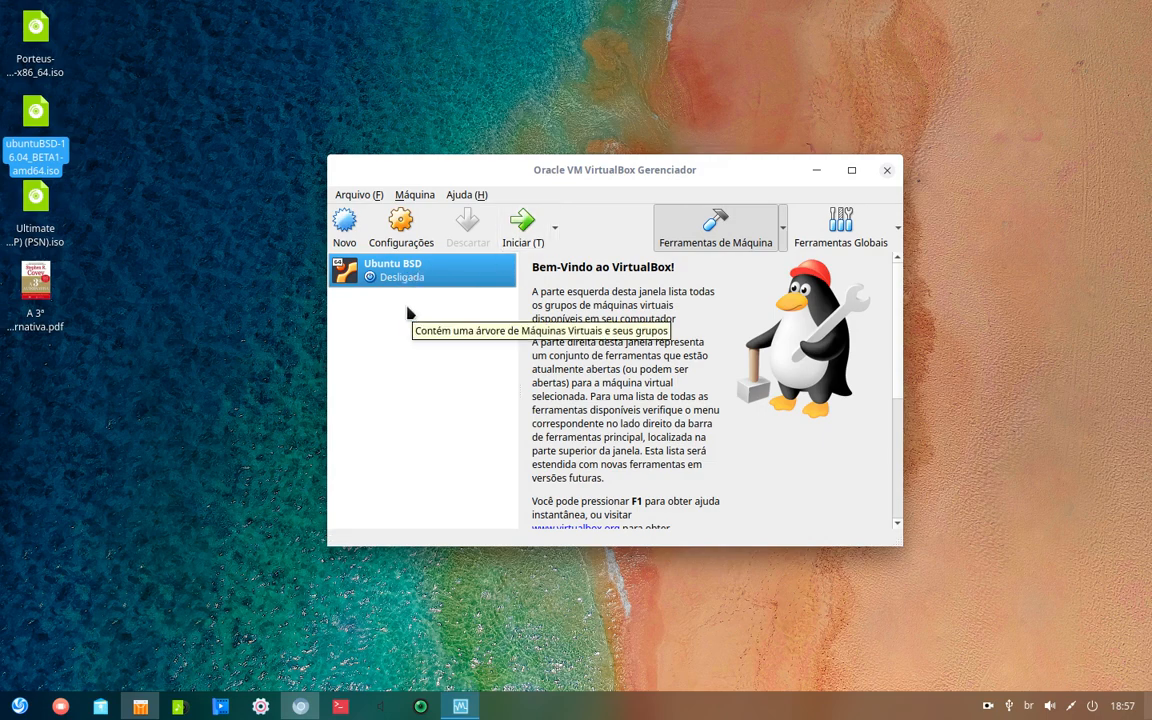
- Boot the Ubuntu BSD machine and dismiss the keyboard auto-capture notice
{"action": "left_click", "coordinate": [524, 230]}
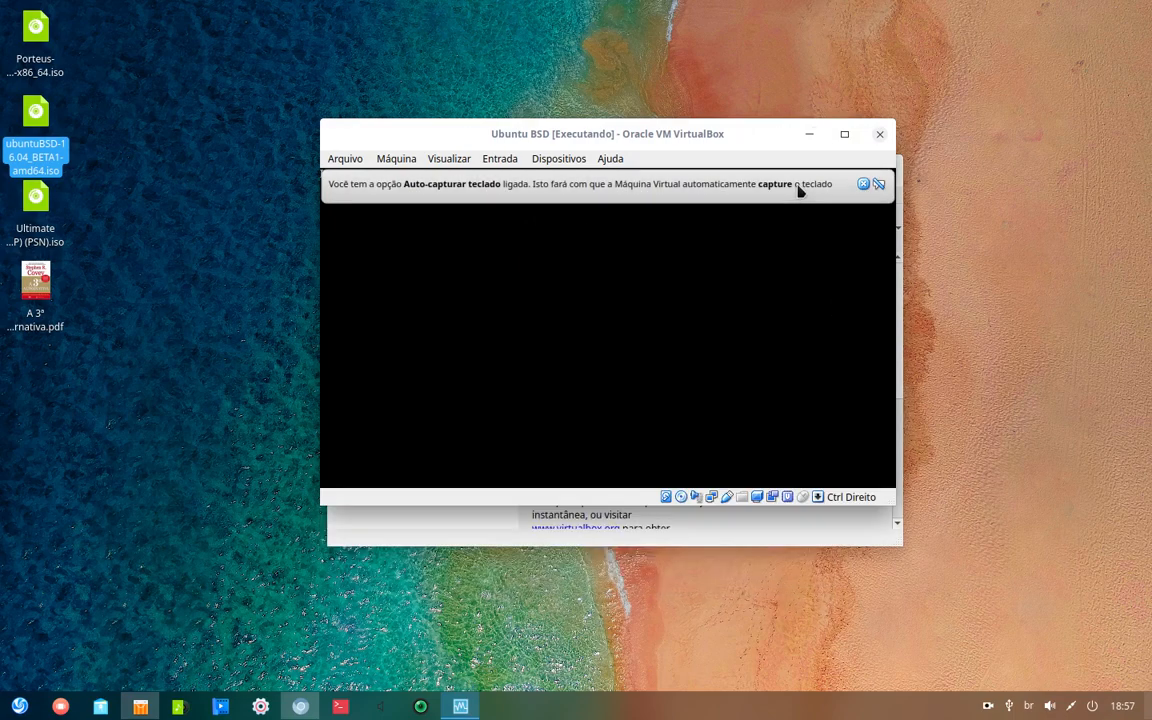
{"action": "left_click", "coordinate": [868, 186]}
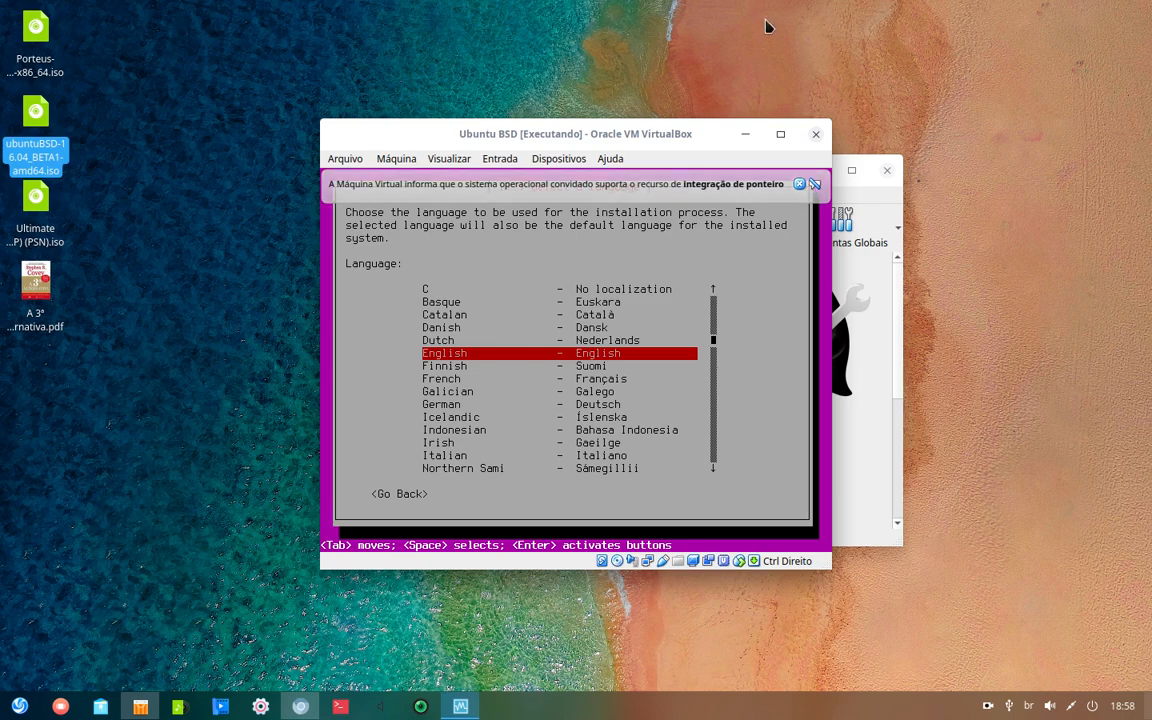
- Switch the Ubuntu BSD VM to scaled mode via Visualizar and enlarge its window across the screen
{"action": "left_click_drag", "start_coordinate": [706, 142], "coordinate": [565, 193]}
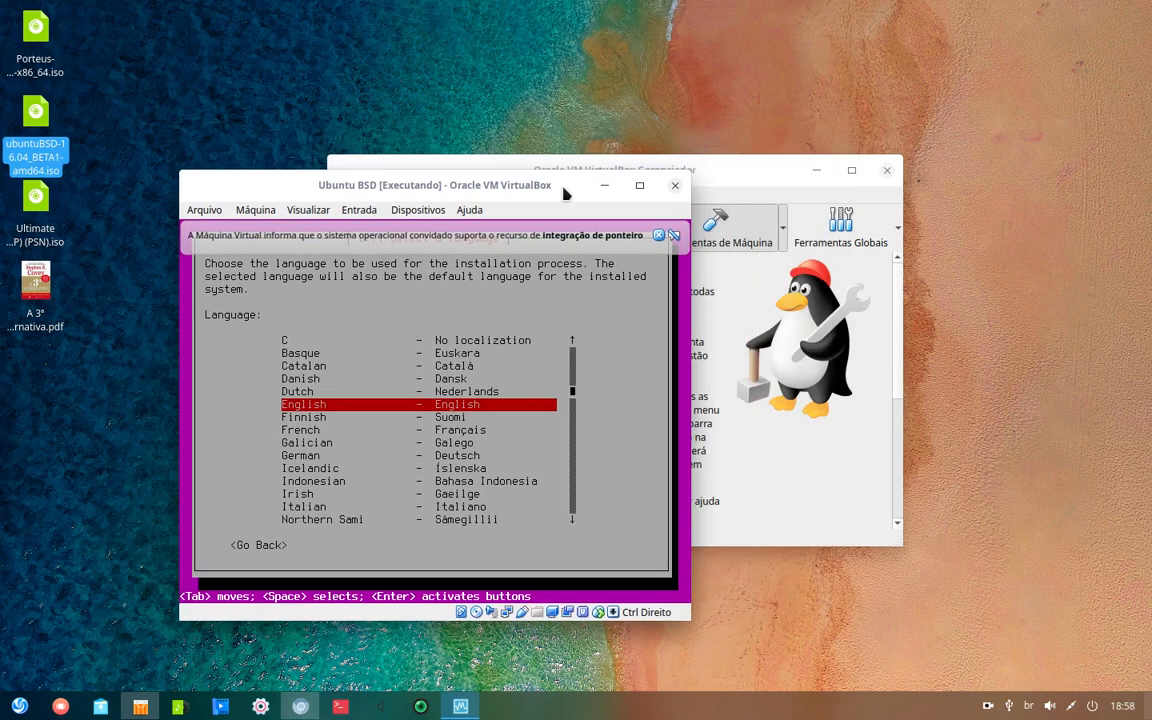
{"action": "left_click", "coordinate": [252, 210]}
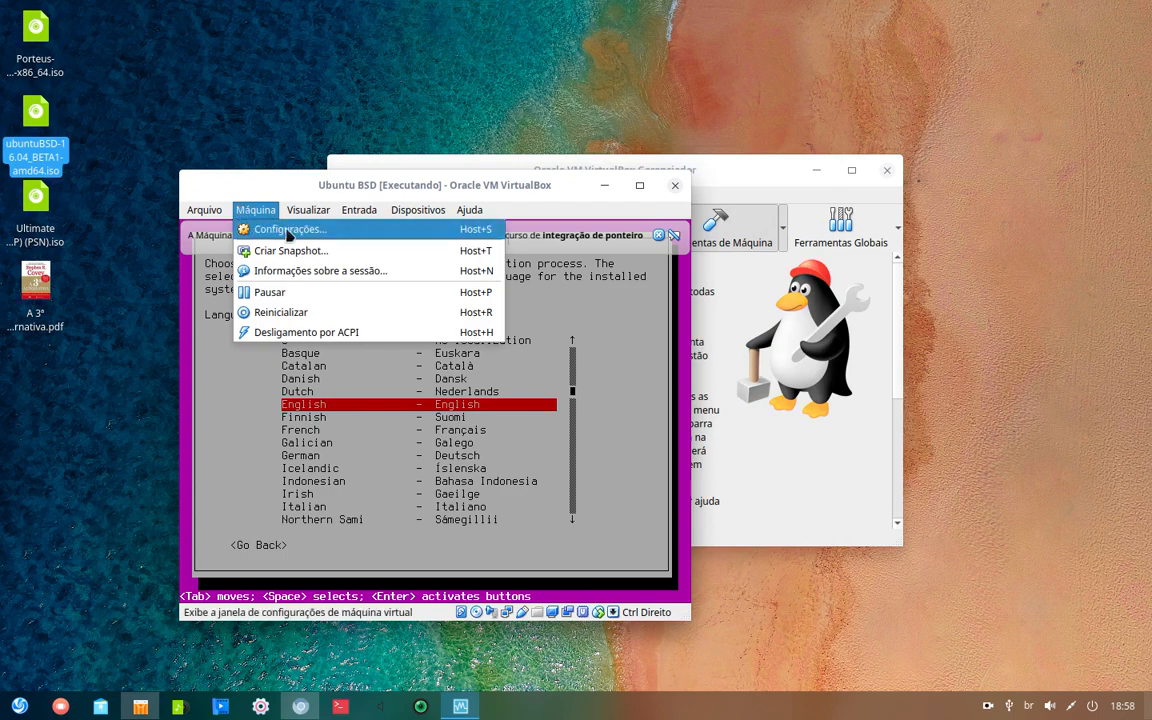
{"action": "mouse_move", "coordinate": [307, 210]}
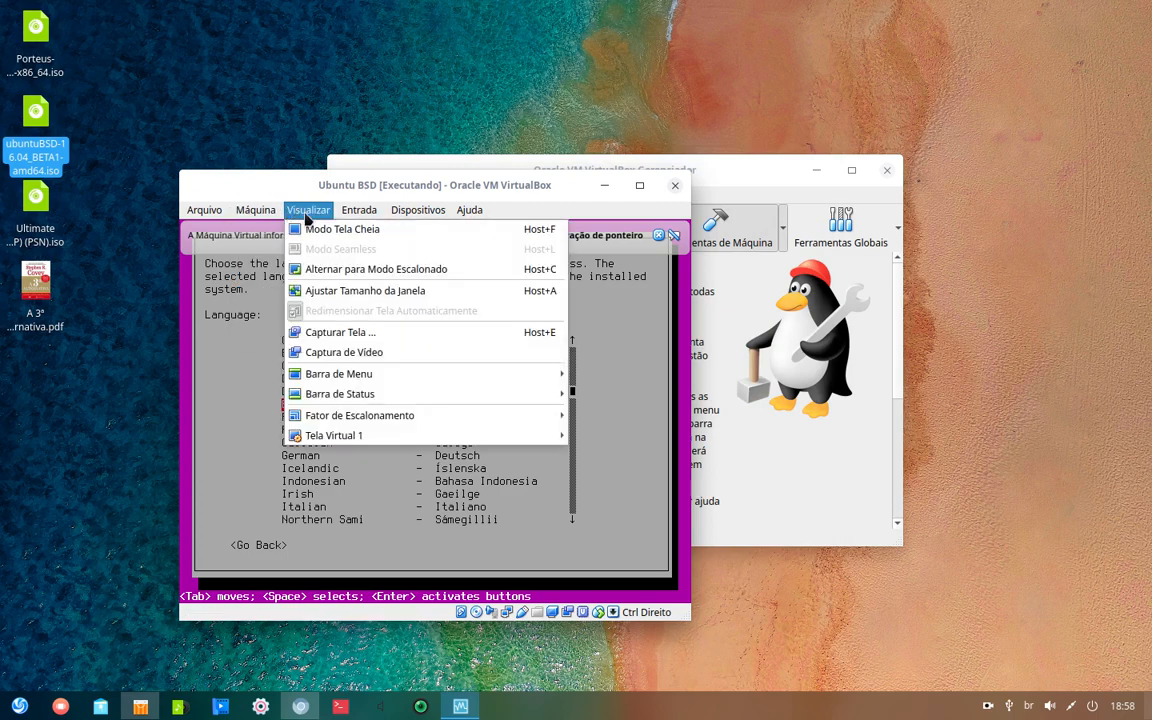
{"action": "left_click", "coordinate": [336, 269]}
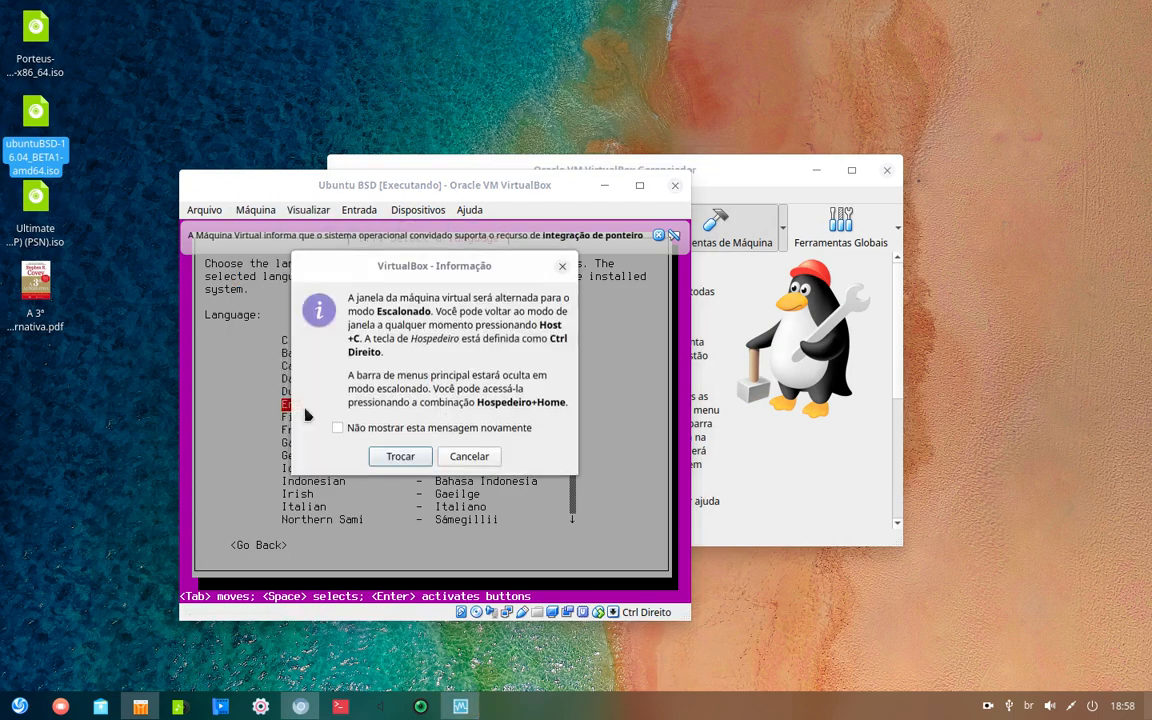
{"action": "left_click", "coordinate": [400, 457]}
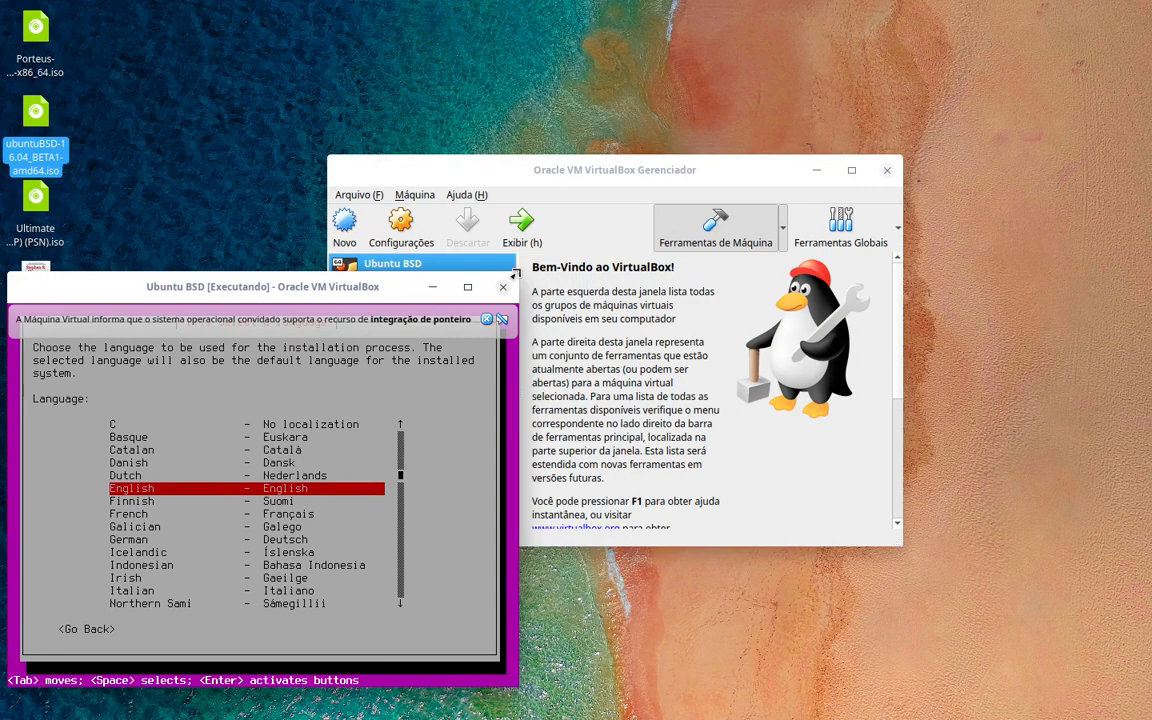
{"action": "left_click_drag", "start_coordinate": [518, 273], "coordinate": [1133, 44]}
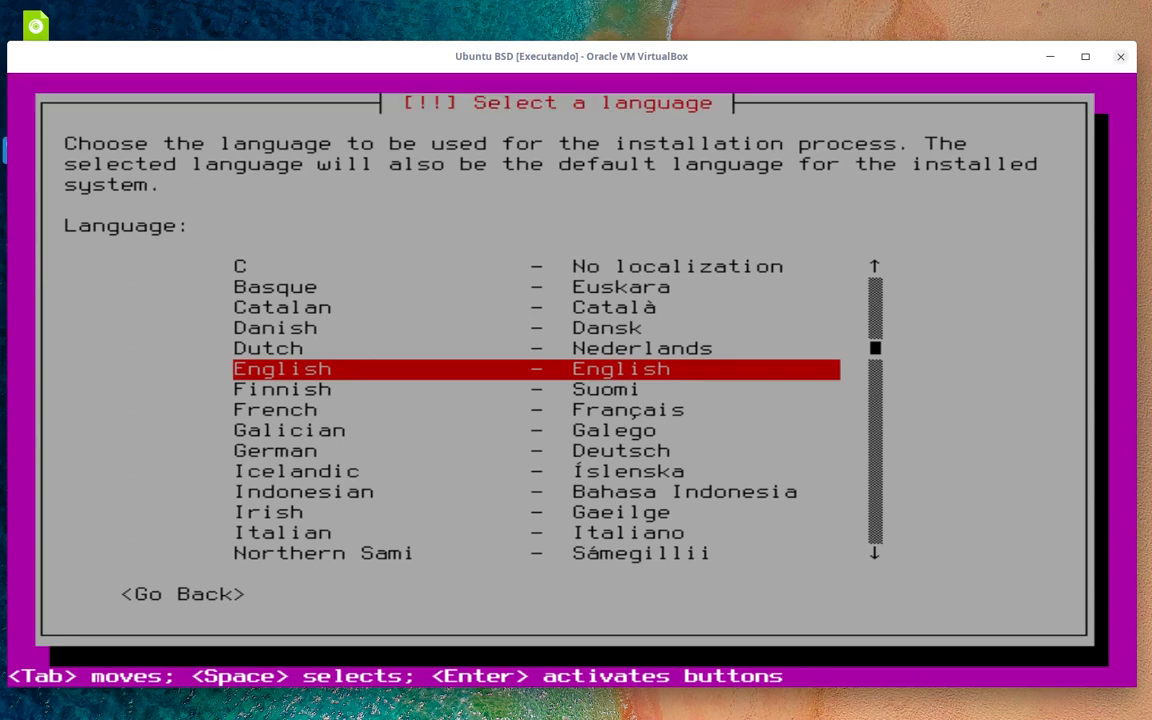
- Select Portuguese (Brazil) as the installer language
{"action": "key", "text": "Down"}
{"action": "key", "text": "Down"}
{"action": "key", "text": "Up"}
{"action": "key", "text": "Up"}
{"action": "key", "text": "Down"}
{"action": "key", "text": "Down"}
{"action": "key", "text": "Down"}
{"action": "key", "text": "Down"}
{"action": "key", "text": "Down"}
{"action": "key", "text": "Down"}
{"action": "key", "text": "Down"}
{"action": "key", "text": "Down"}
{"action": "key", "text": "Down"}
{"action": "key", "text": "Down"}
{"action": "key", "text": "Down"}
{"action": "key", "text": "Down"}
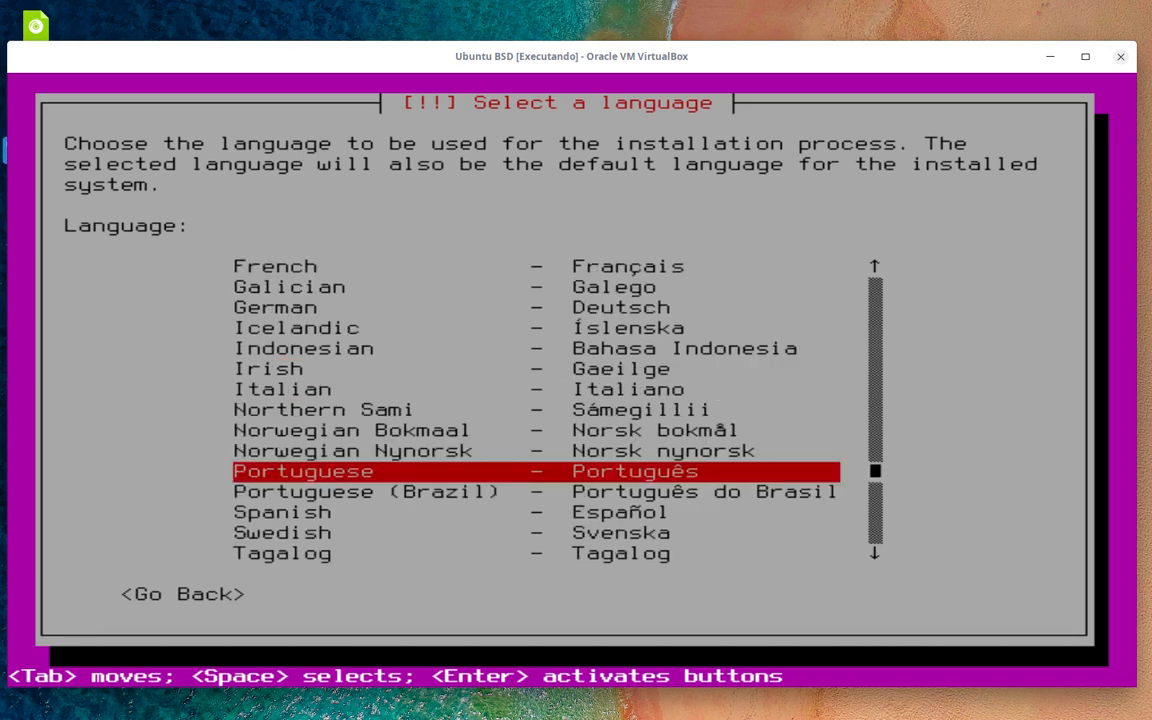
{"action": "key", "text": "Down"}
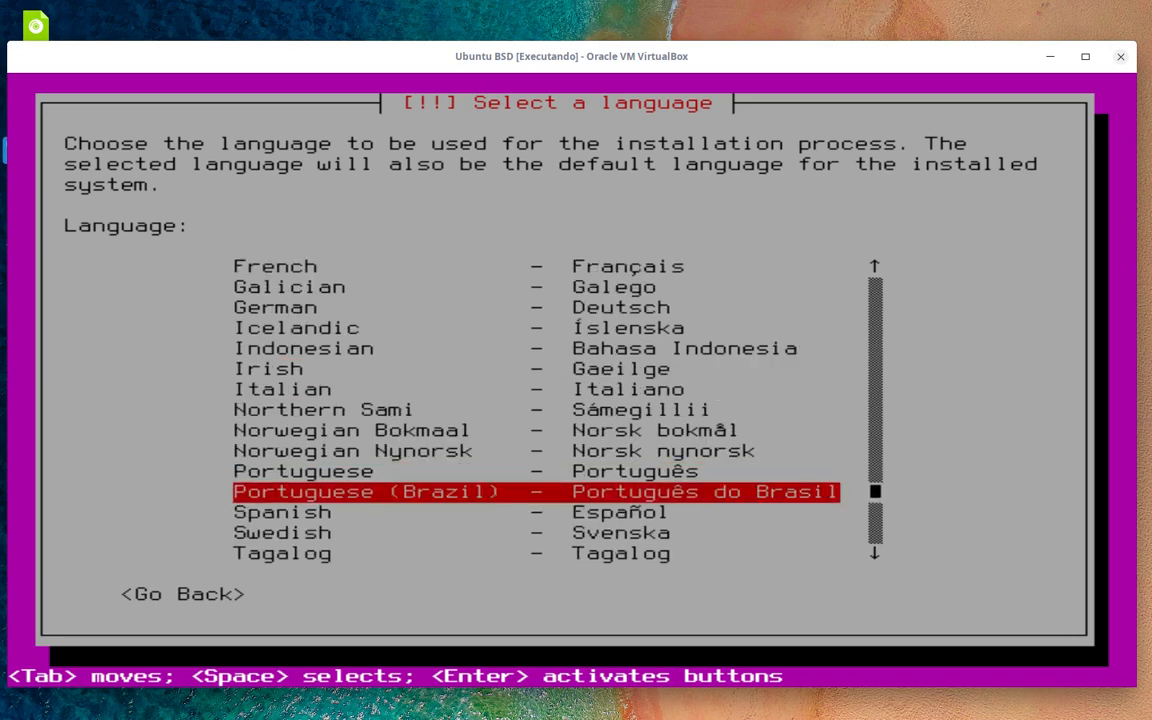
{"action": "key", "text": "Return"}
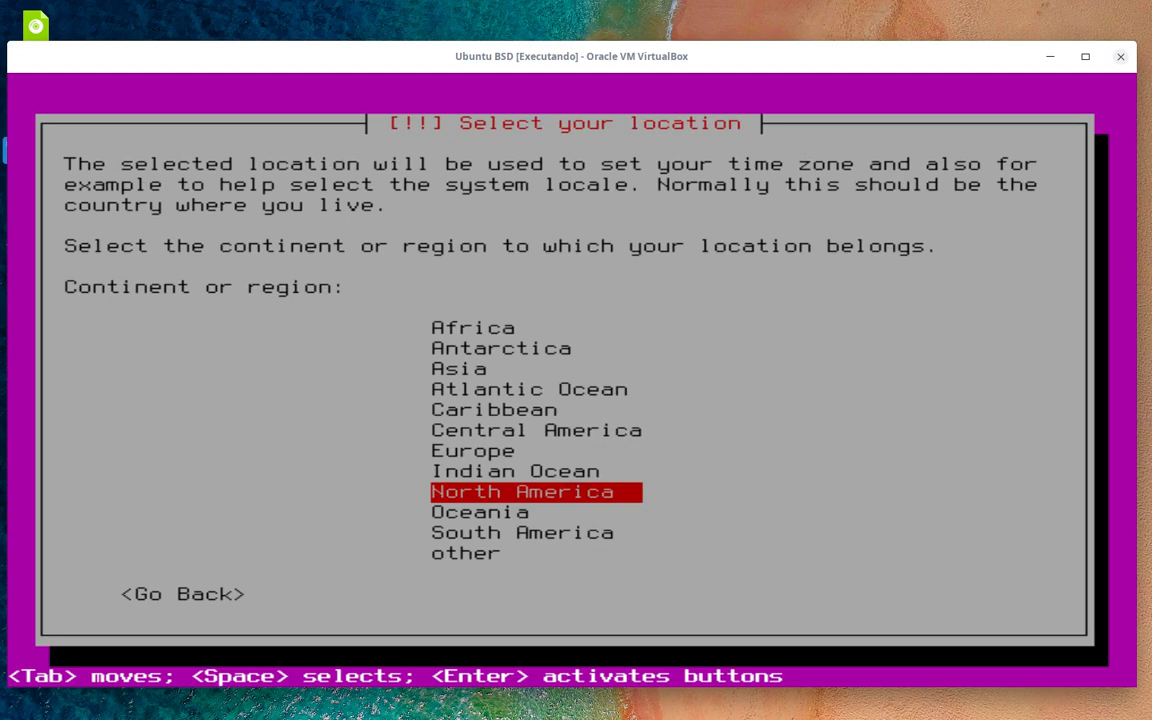
- Set the location to South America, then Brazil
{"action": "key", "text": "Down"}
{"action": "key", "text": "Down"}
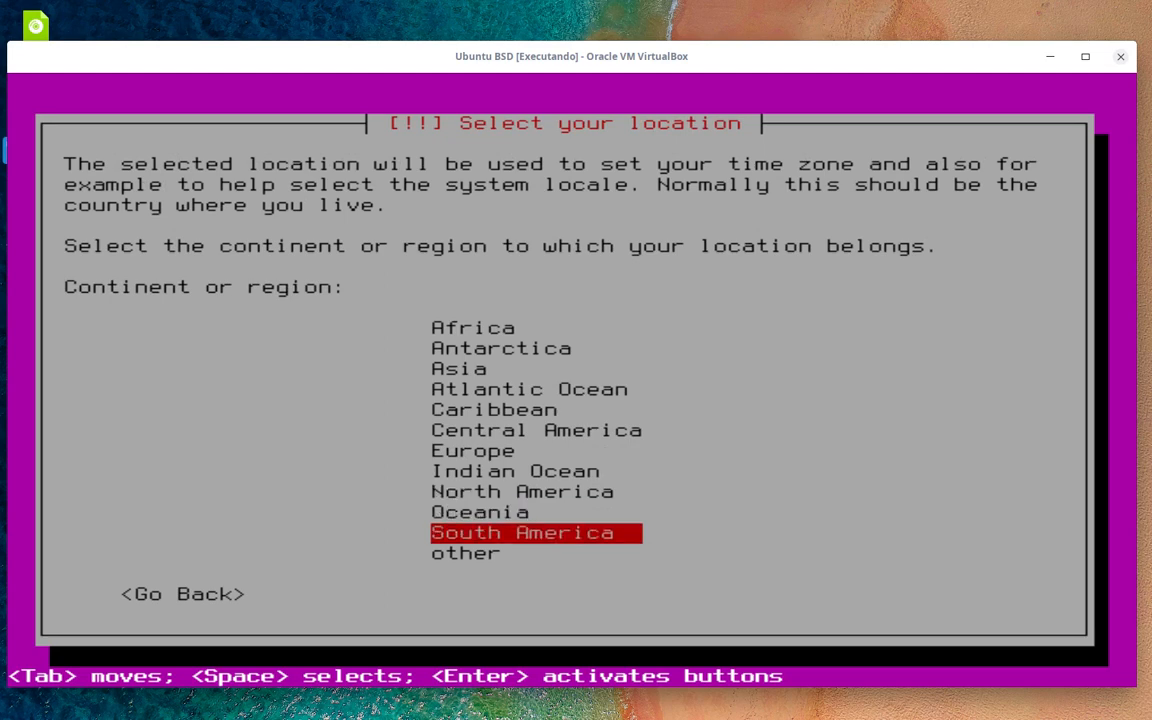
{"action": "key", "text": "Return"}
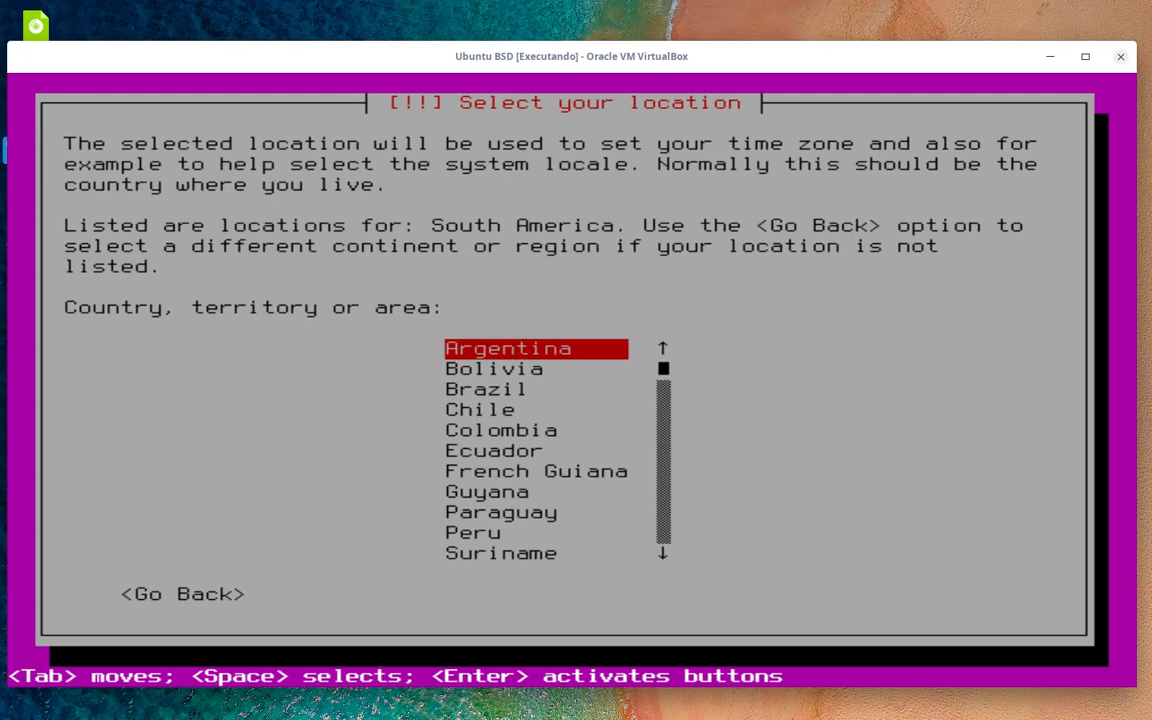
{"action": "key", "text": "Down"}
{"action": "key", "text": "Down"}
{"action": "key", "text": "Down"}
{"action": "key", "text": "Down"}
{"action": "key", "text": "Down"}
{"action": "key", "text": "Down"}
{"action": "key", "text": "Down"}
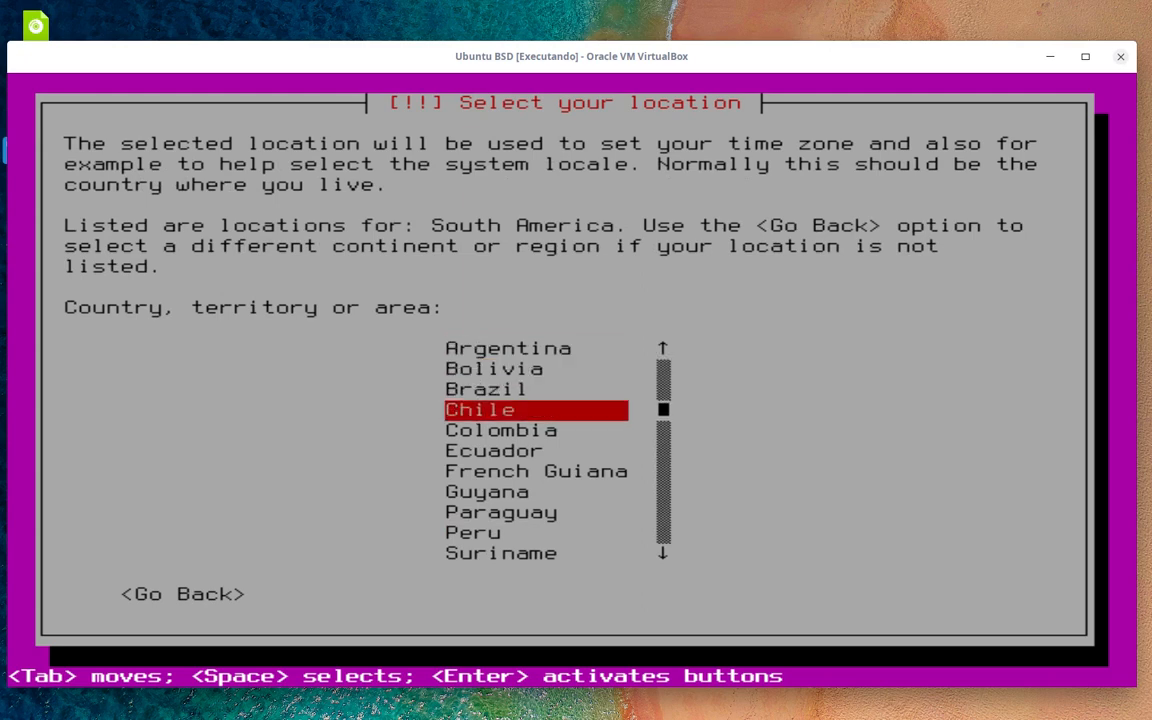
{"action": "key", "text": "Up"}
{"action": "key", "text": "Up"}
{"action": "key", "text": "Up"}
{"action": "key", "text": "Up"}
{"action": "key", "text": "Up"}
{"action": "key", "text": "Return"}
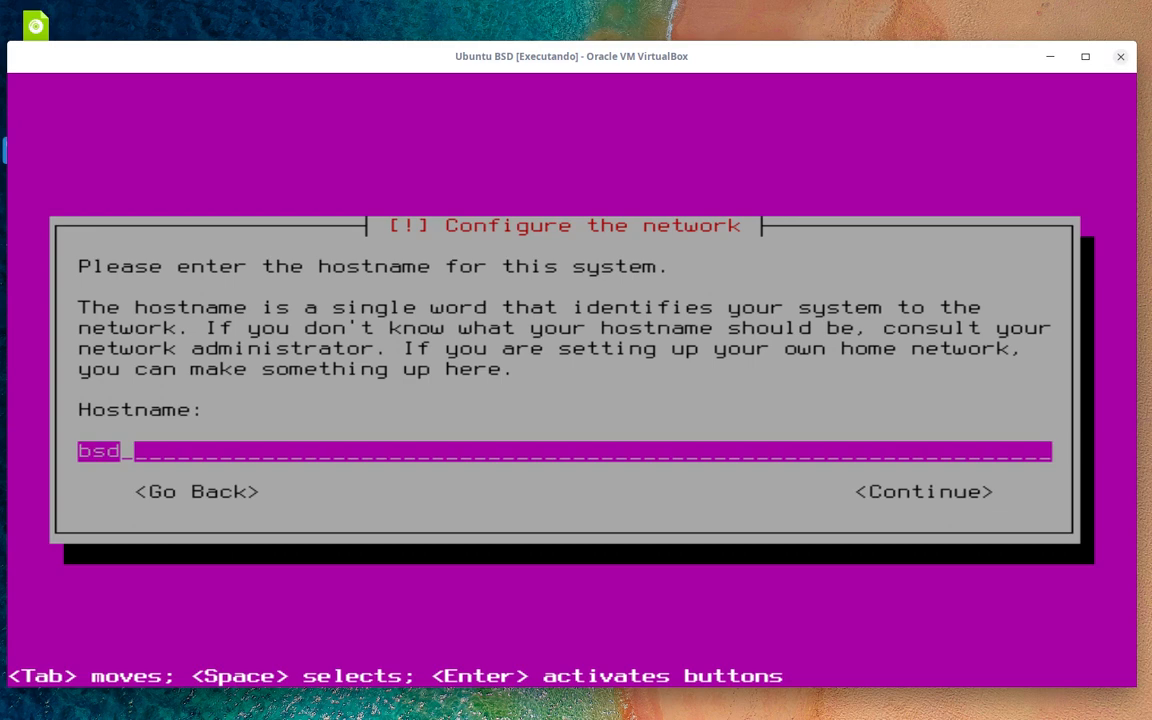
- Keep bsd as the hostname and leave the HTTP proxy empty
{"action": "key", "text": "Tab"}
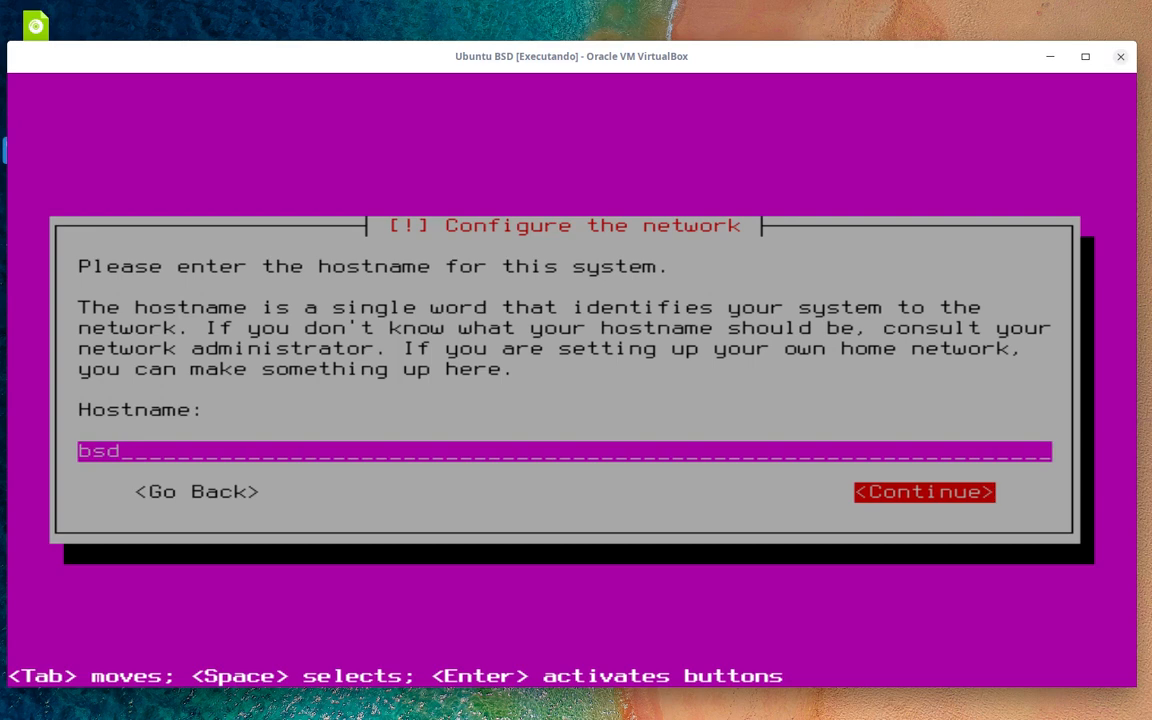
{"action": "key", "text": "Return"}
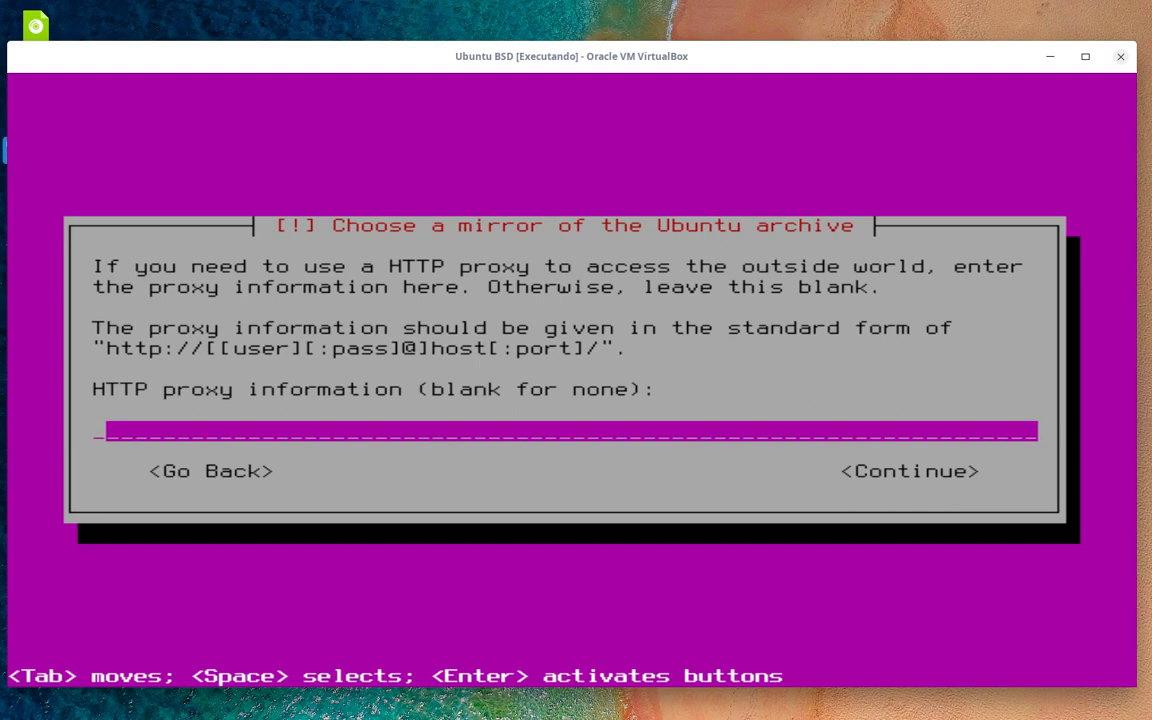
{"action": "key", "text": "Tab"}
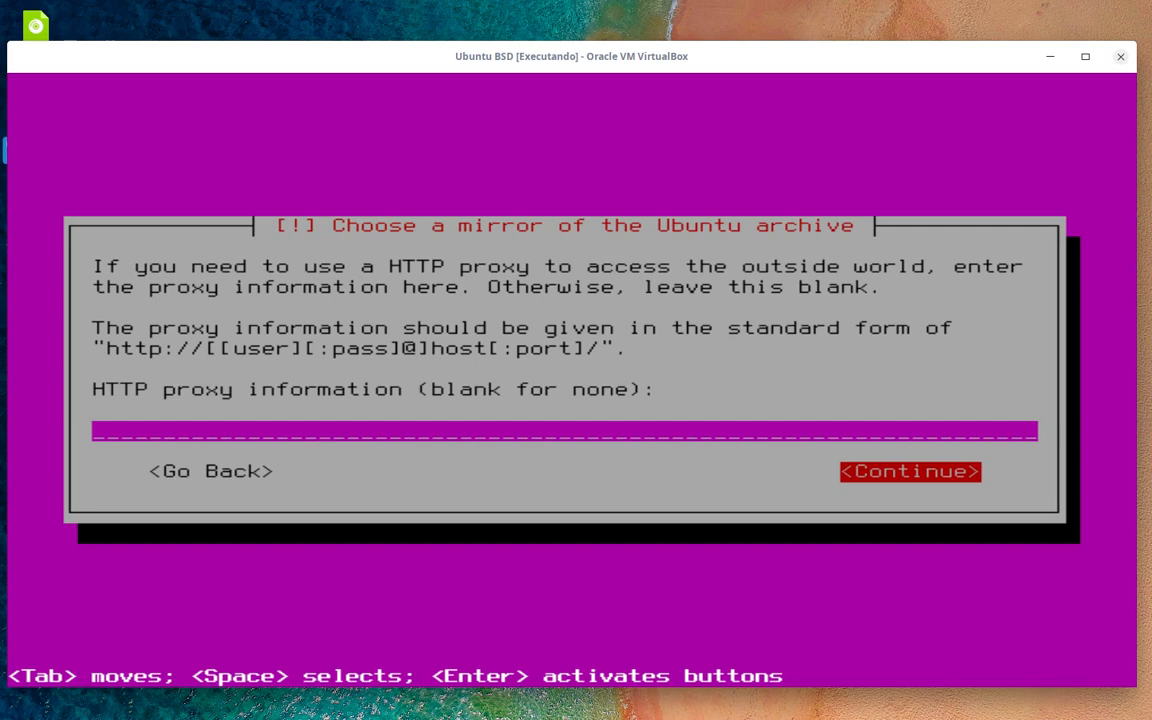
{"action": "key", "text": "Return"}
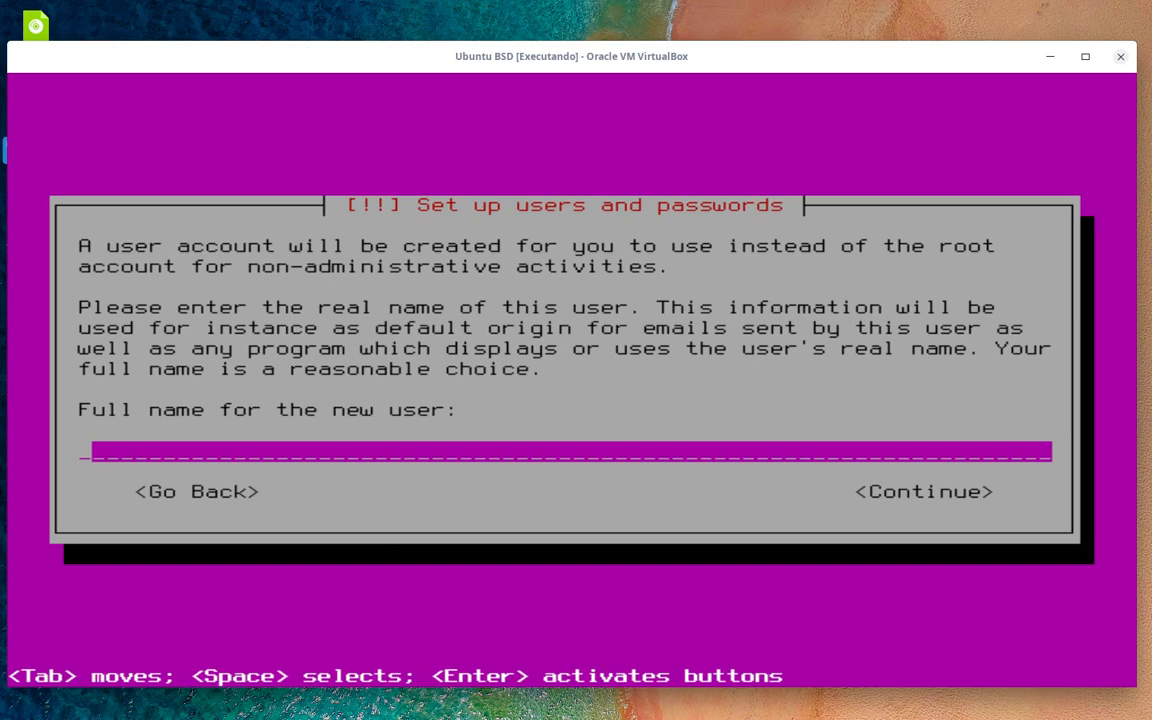
- Enter the new user's full name and accept the suggested username
{"action": "type", "text": "Evandr"}
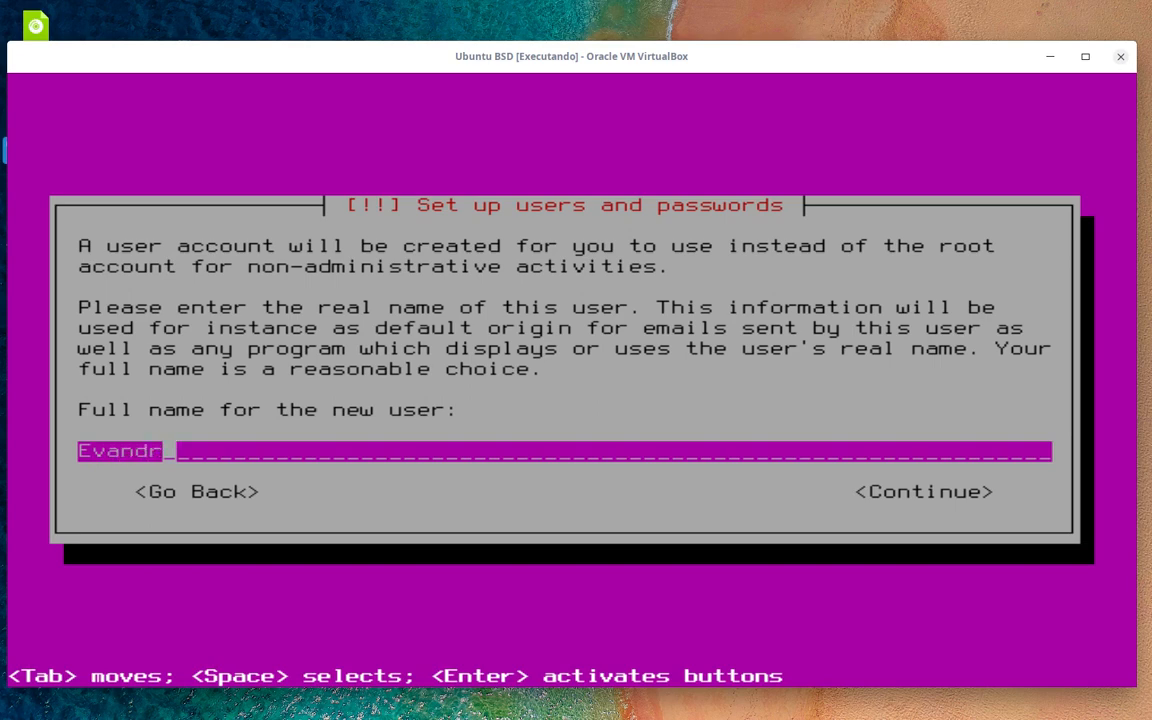
{"action": "type", "text": "o"}
{"action": "key", "text": "Tab"}
{"action": "key", "text": "Return"}
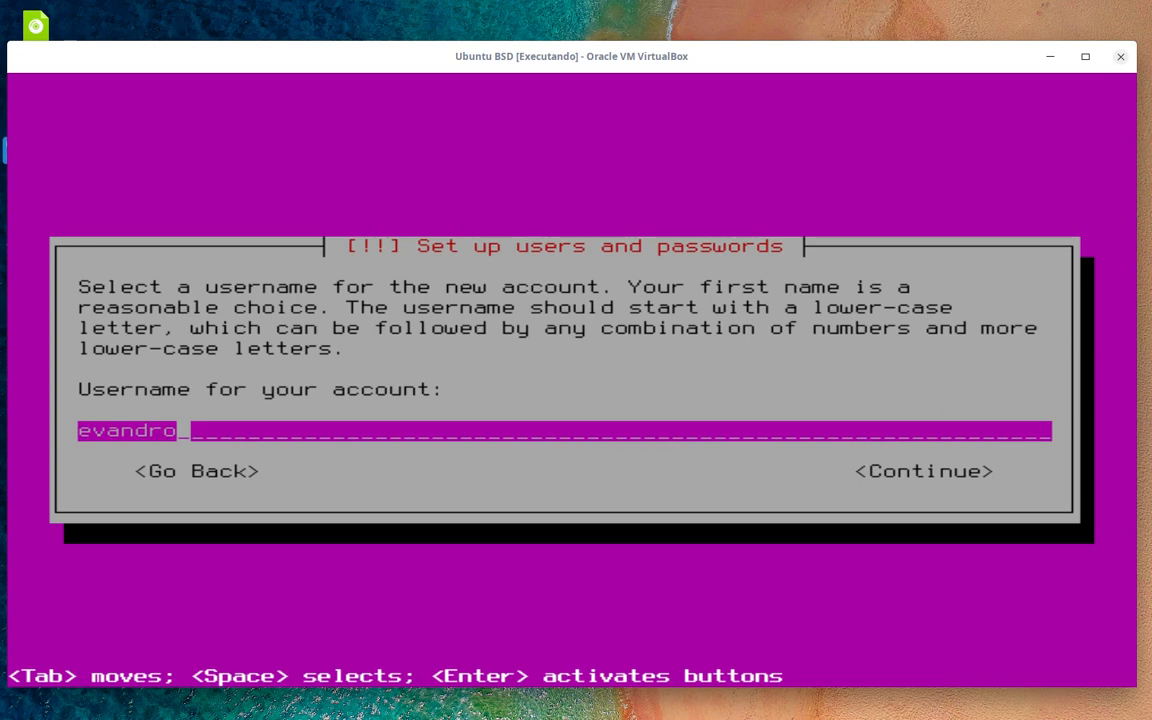
{"action": "key", "text": "Tab"}
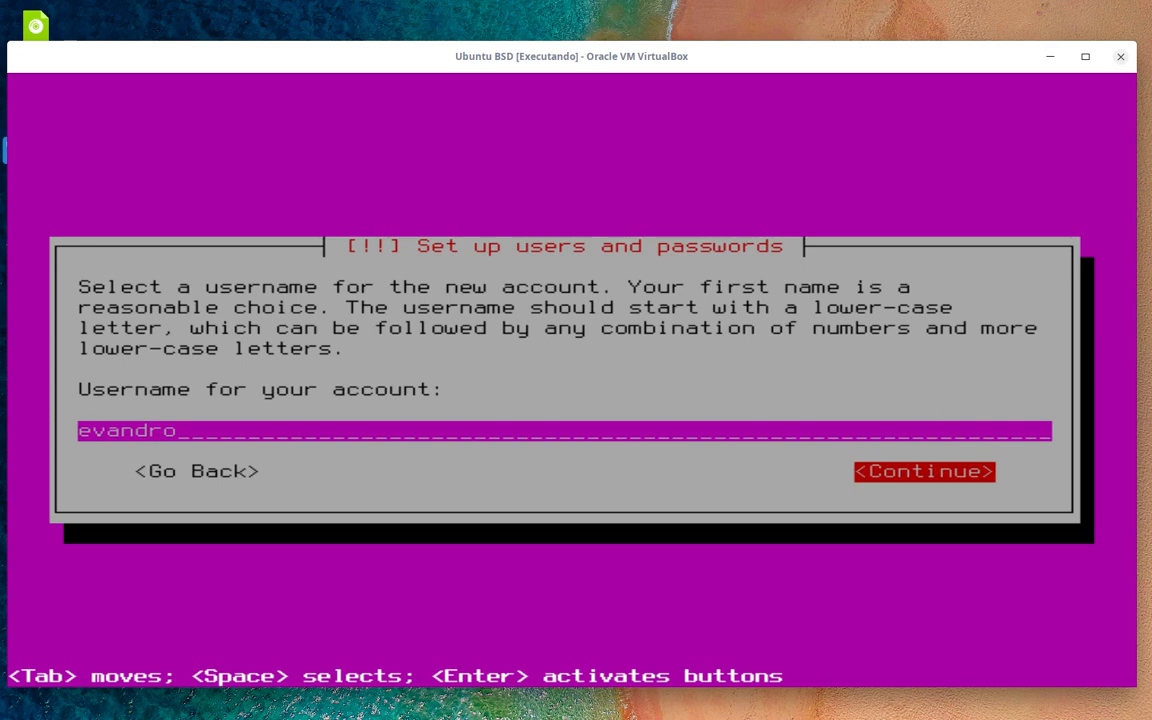
{"action": "key", "text": "Return"}
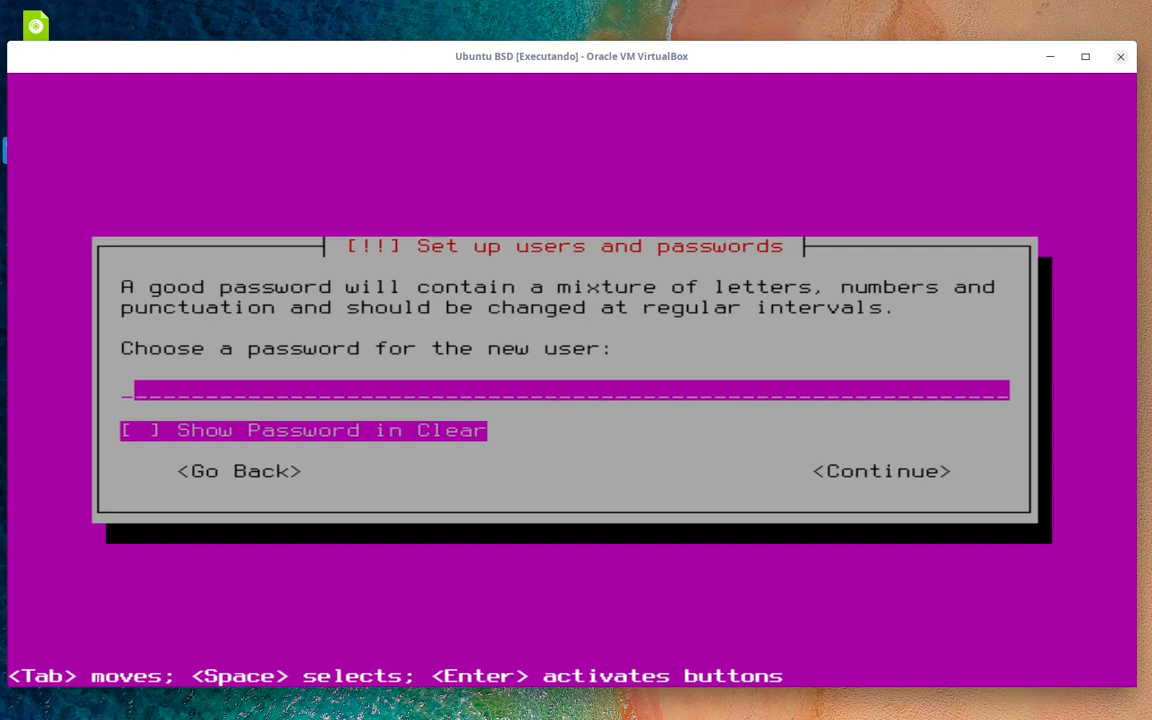
- Set a short user password, re-enter it, and accept the weak-password warning
{"action": "type", "text": "***"}
{"action": "key", "text": "Tab"}
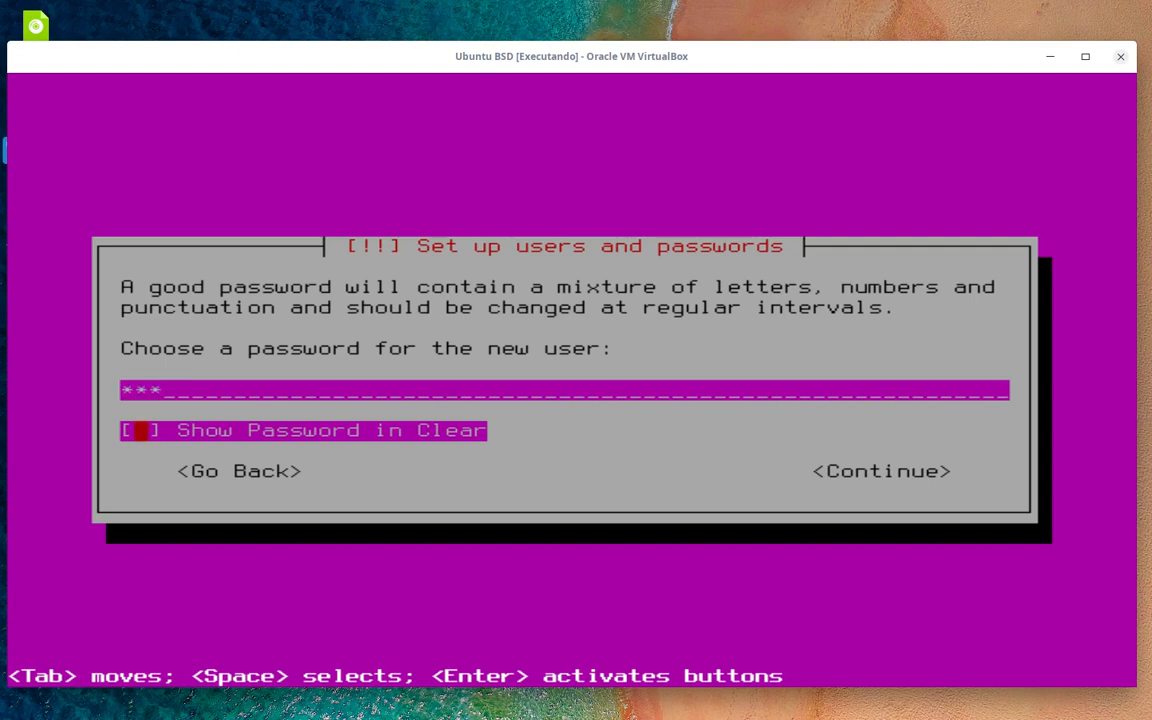
{"action": "key", "text": "space"}
{"action": "key", "text": "space"}
{"action": "key", "text": "Tab"}
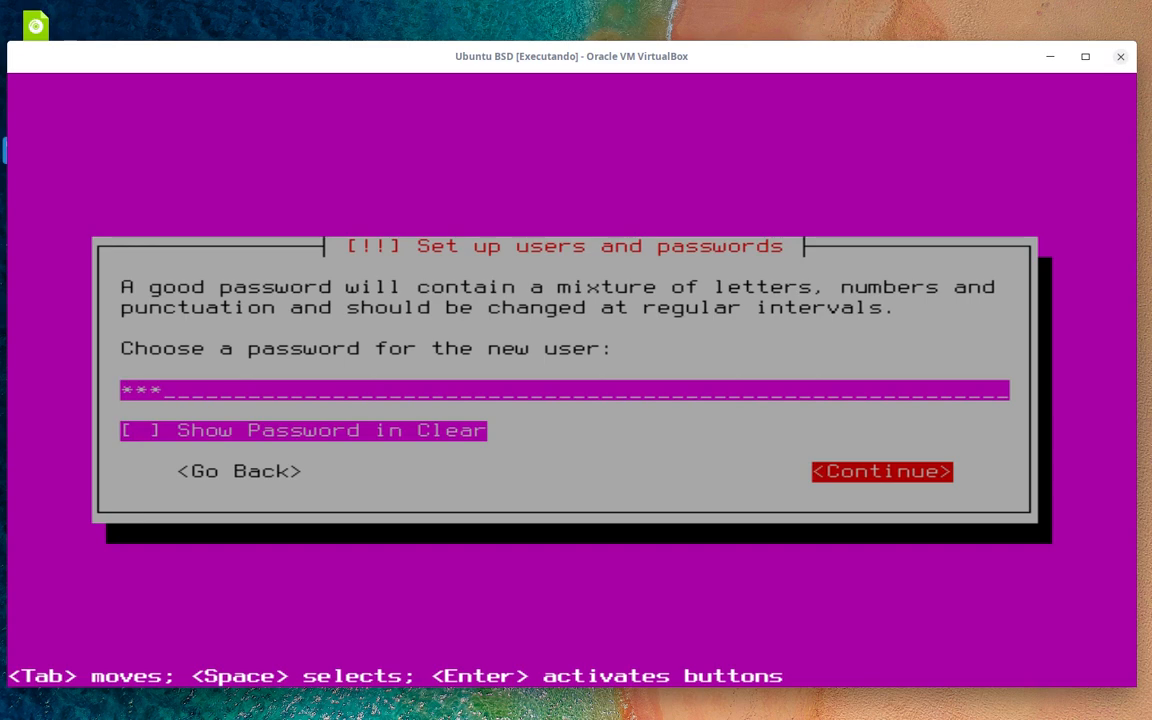
{"action": "key", "text": "Return"}
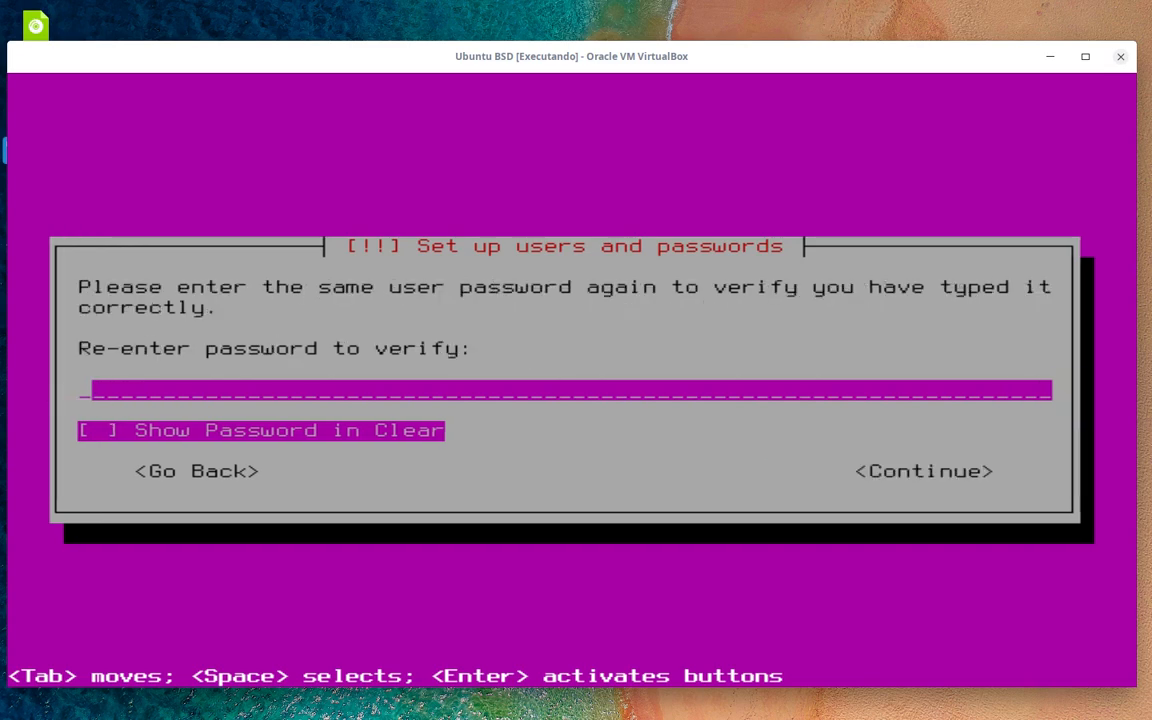
{"action": "type", "text": "123"}
{"action": "key", "text": "Tab"}
{"action": "key", "text": "Tab"}
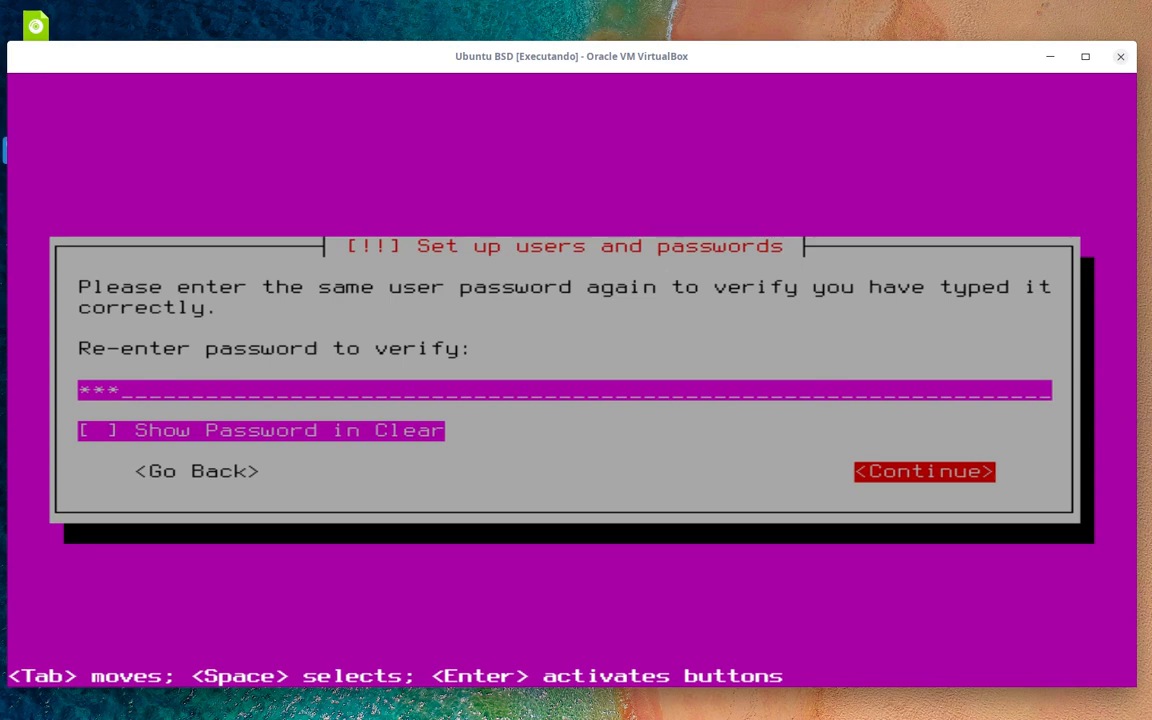
{"action": "key", "text": "Return"}
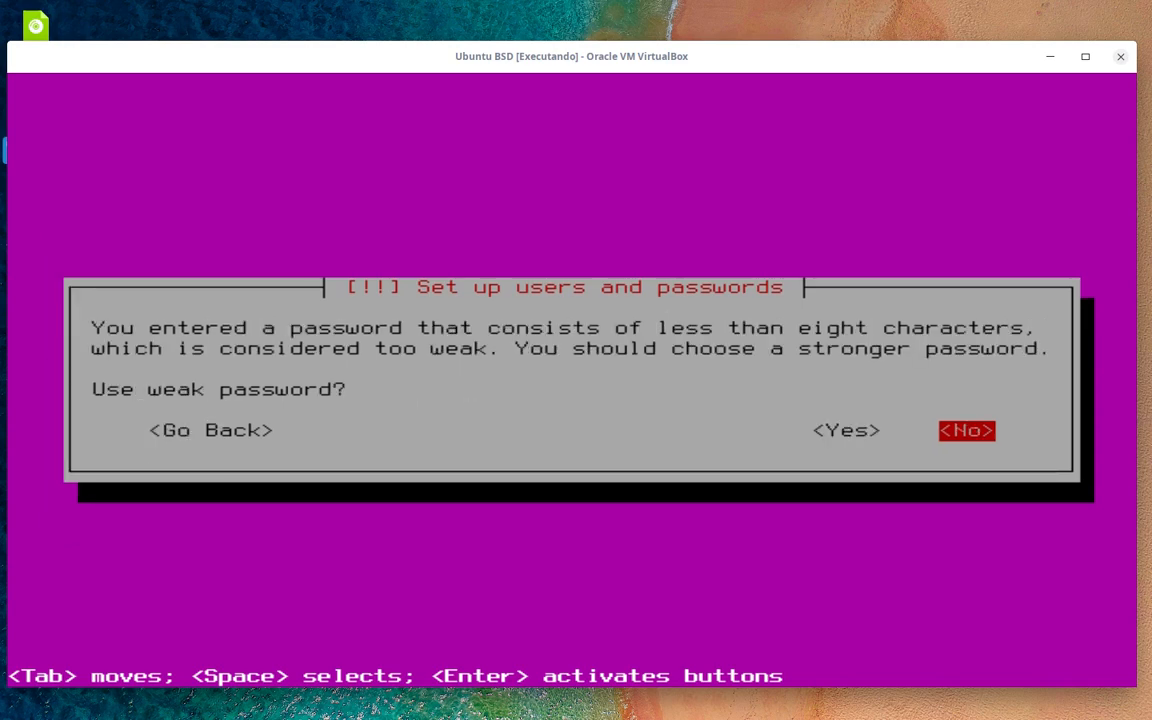
{"action": "key", "text": "Left"}
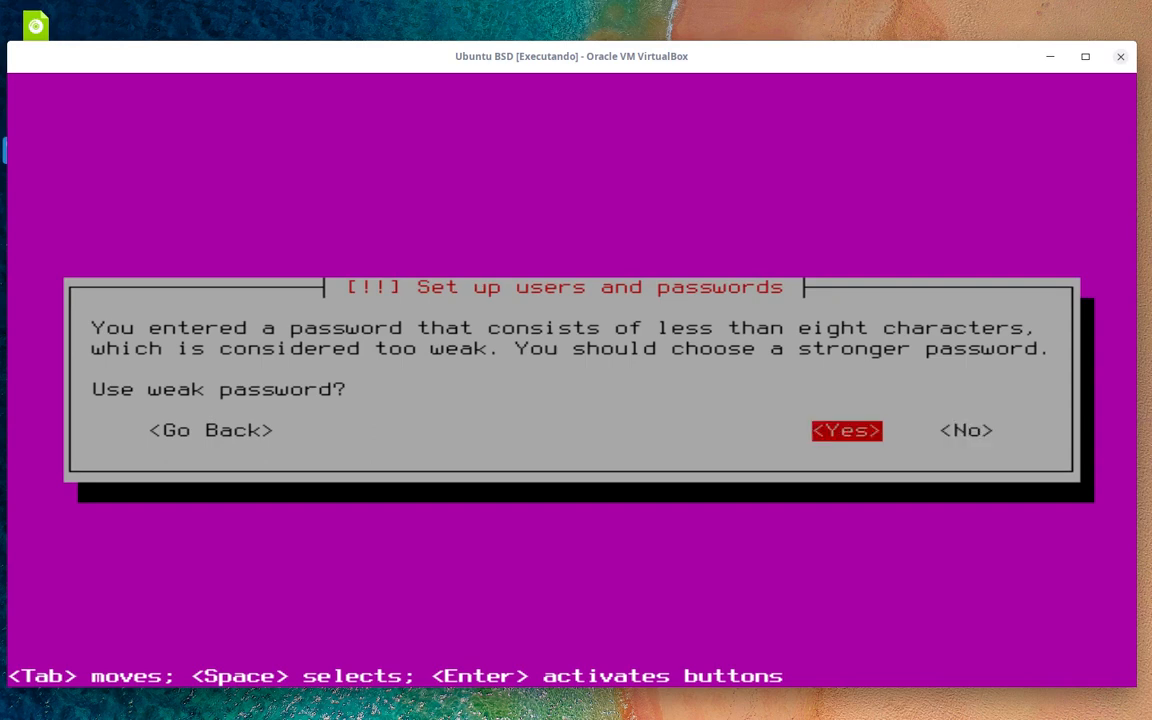
{"action": "key", "text": "Return"}
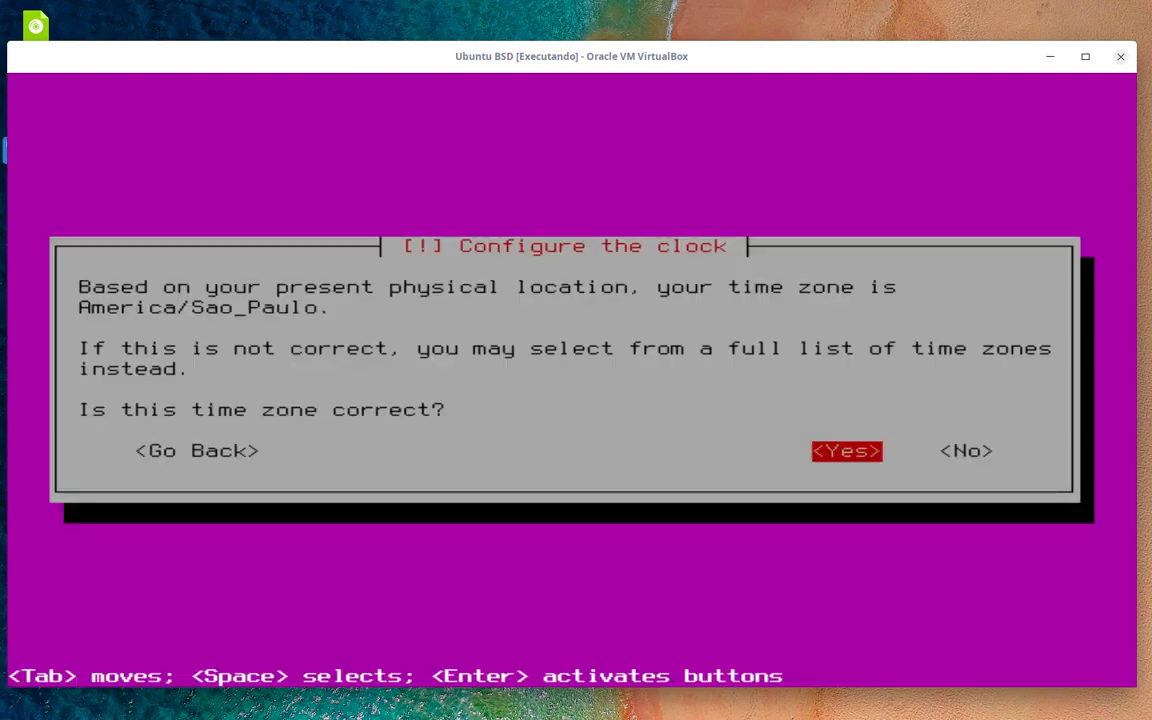
- Accept America/Sao_Paulo as the time zone
{"action": "key", "text": "Right"}
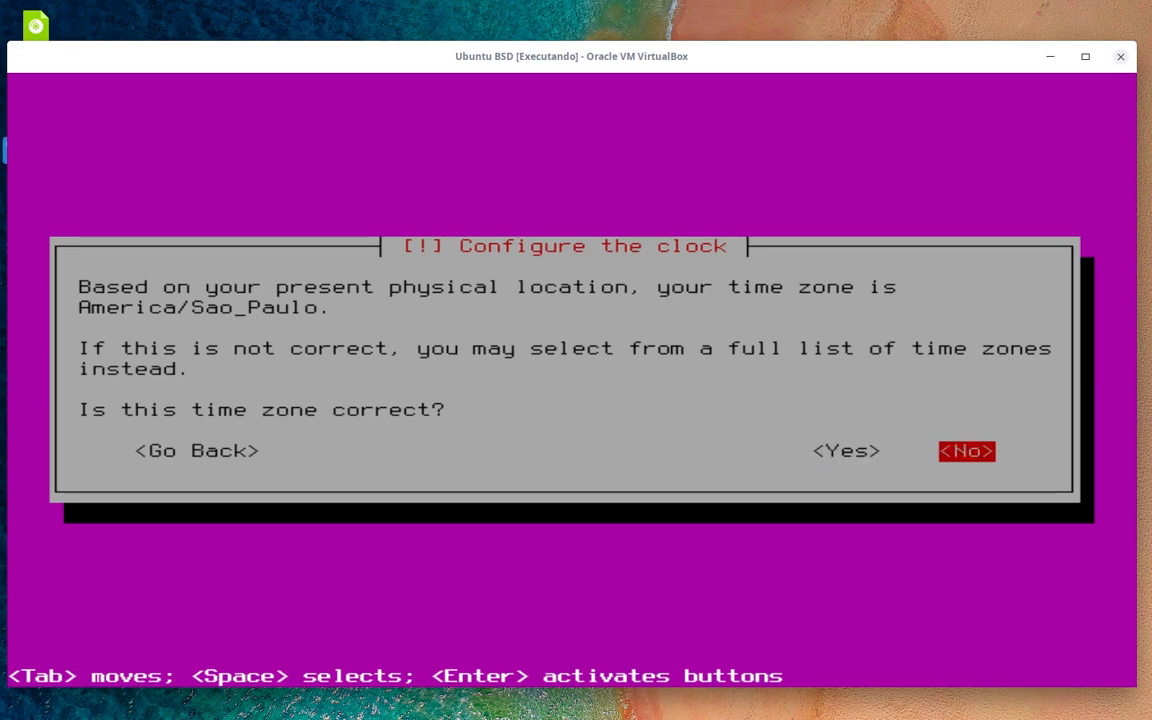
{"action": "key", "text": "Left"}
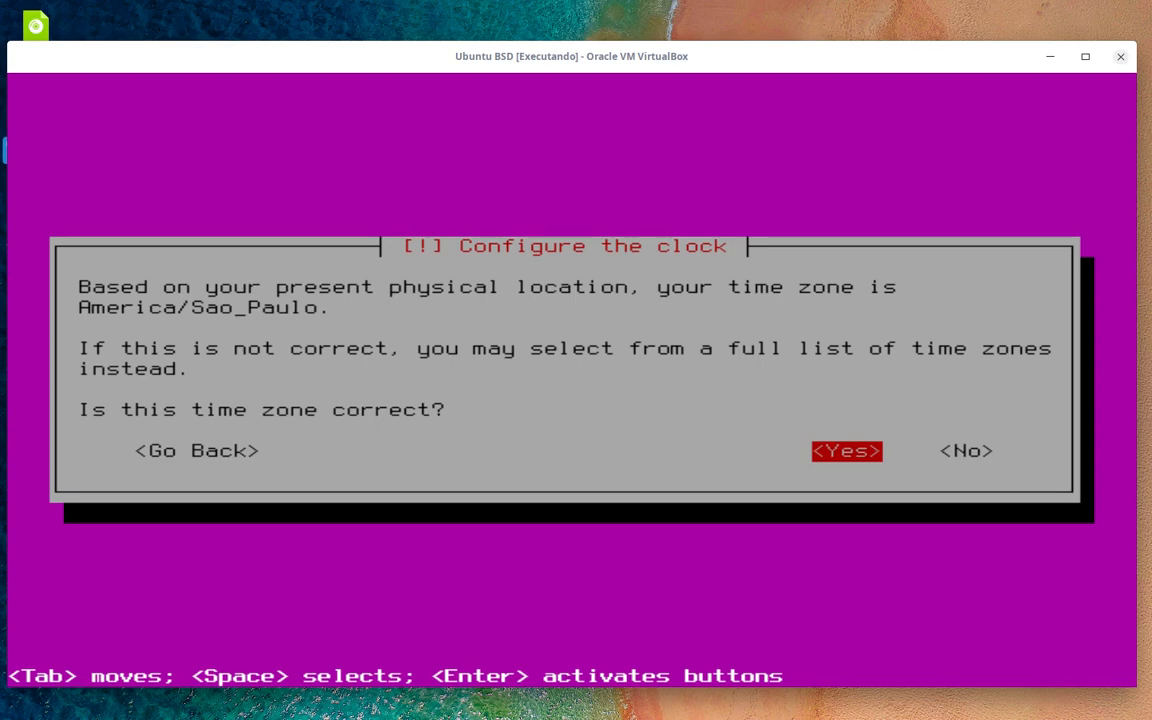
{"action": "key", "text": "Return"}
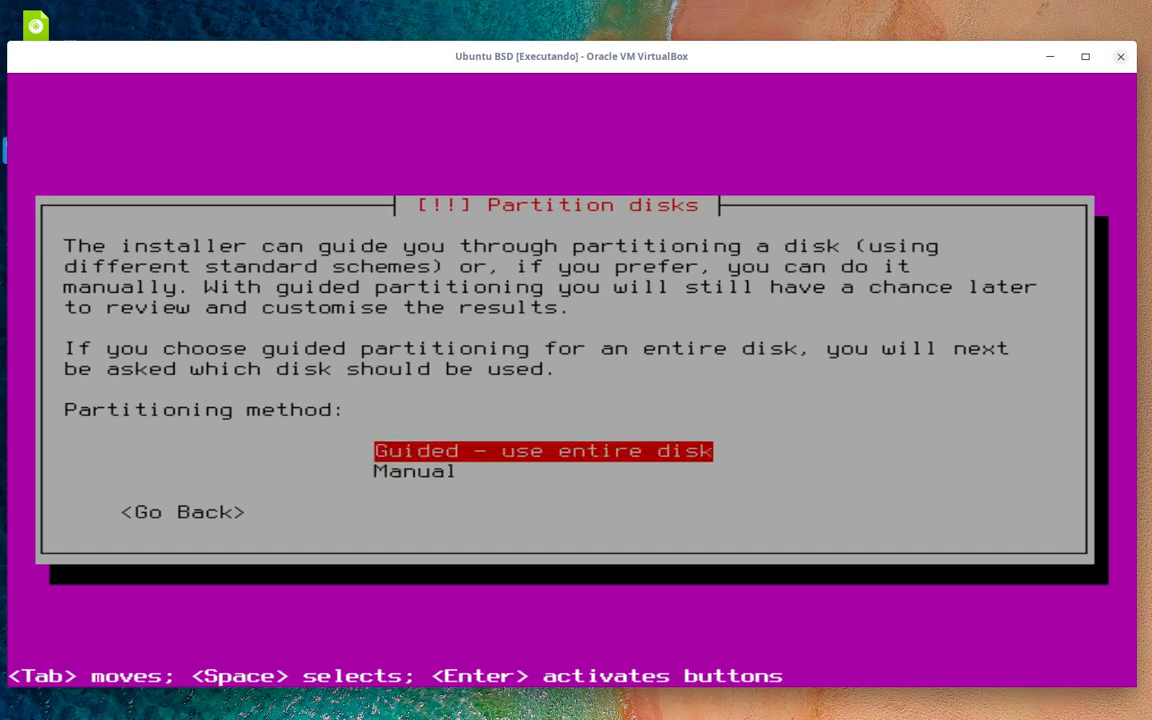
- Choose the Manual disk partitioning method
{"action": "key", "text": "Down"}
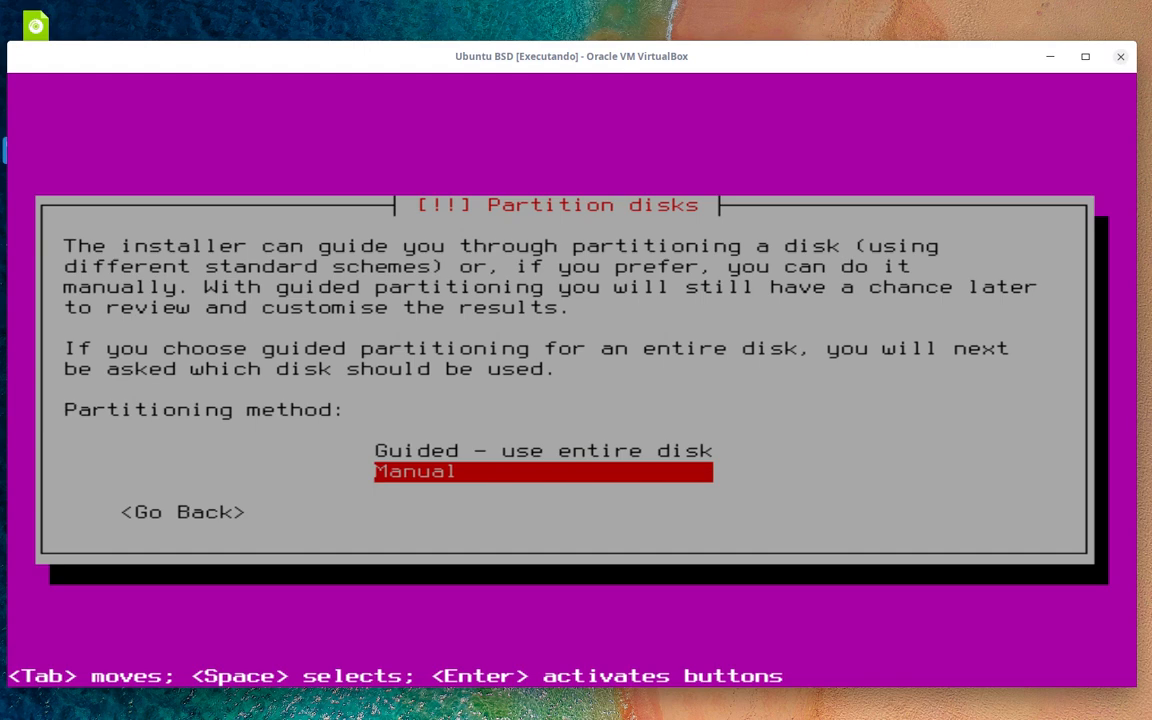
{"action": "key", "text": "Up"}
{"action": "key", "text": "Down"}
{"action": "key", "text": "Up"}
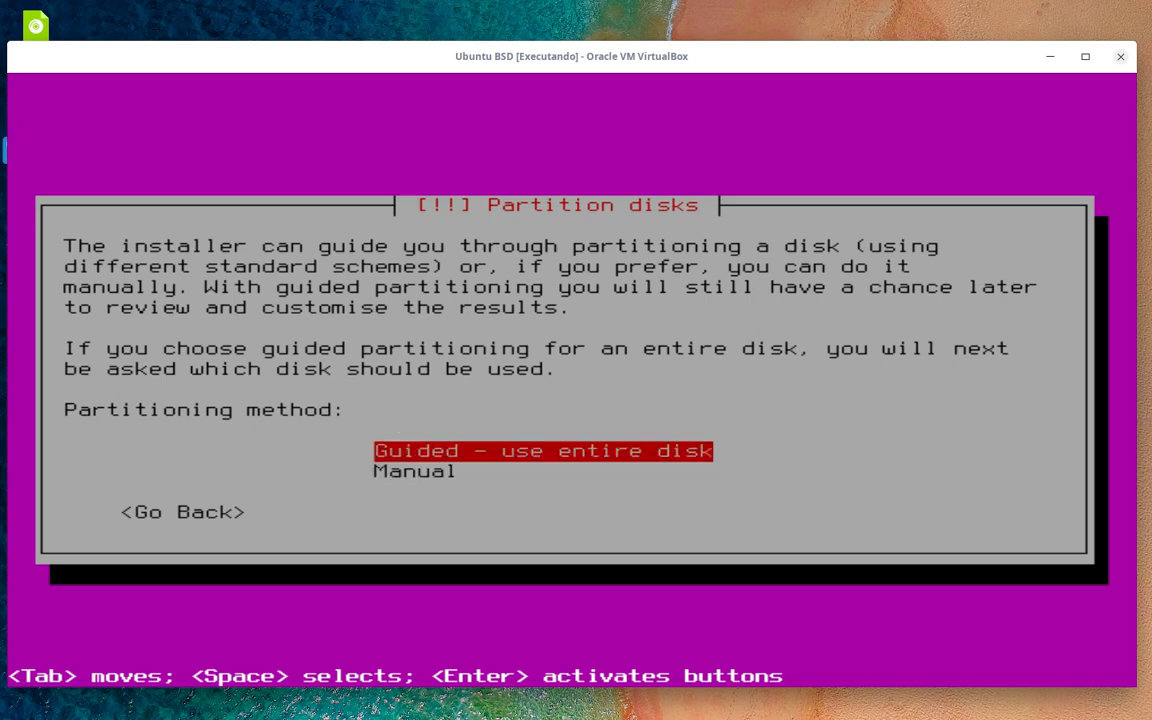
{"action": "key", "text": "Down"}
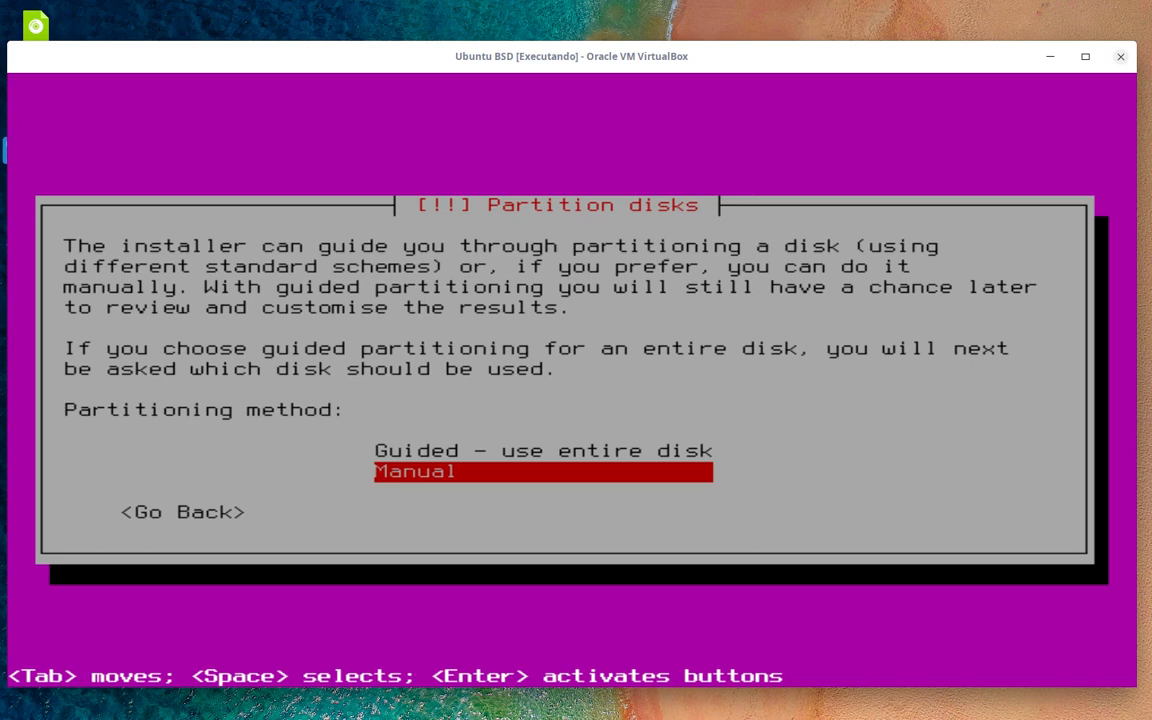
{"action": "key", "text": "Return"}
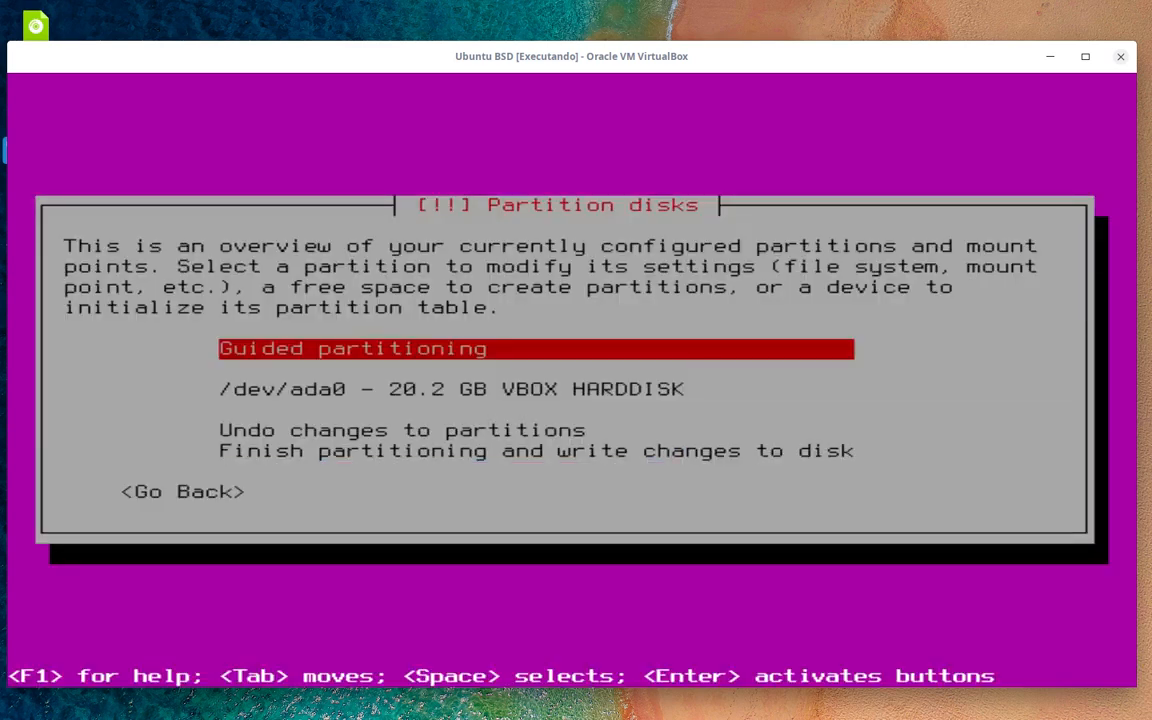
- Select the 20.2 GB /dev/ada0 VBOX HARDDISK and create a new empty partition table on it
{"action": "key", "text": "Down"}
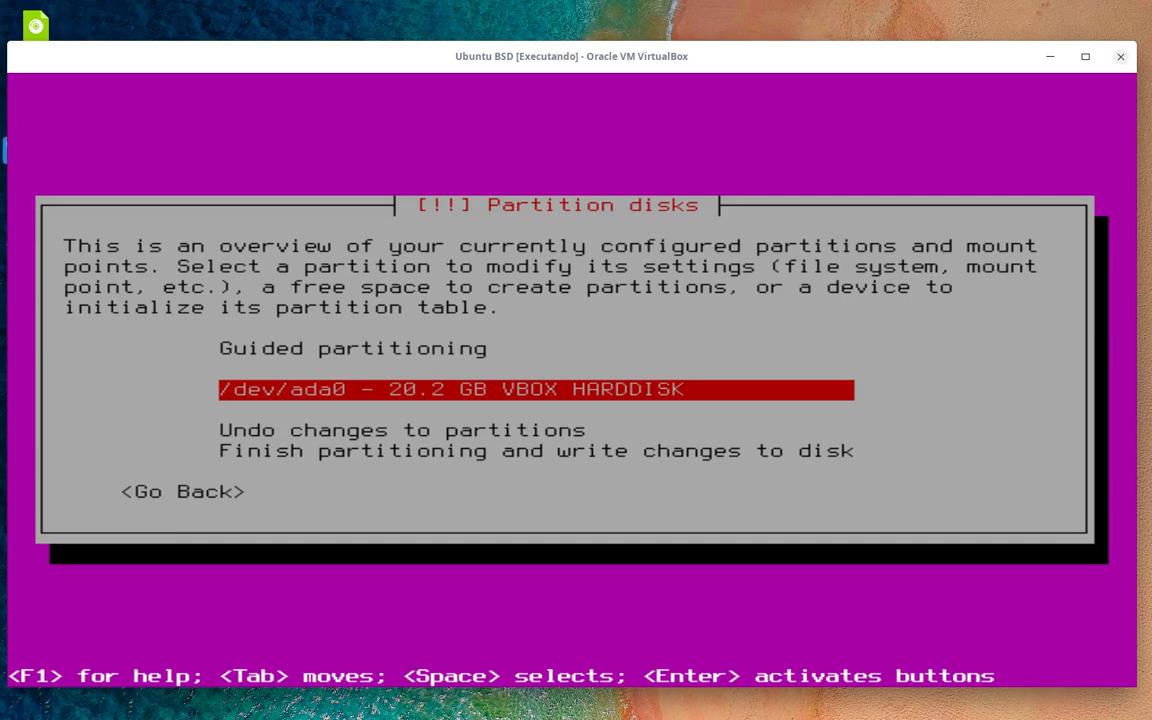
{"action": "key", "text": "Down"}
{"action": "key", "text": "Up"}
{"action": "key", "text": "Down"}
{"action": "key", "text": "Up"}
{"action": "key", "text": "Down"}
{"action": "key", "text": "Down"}
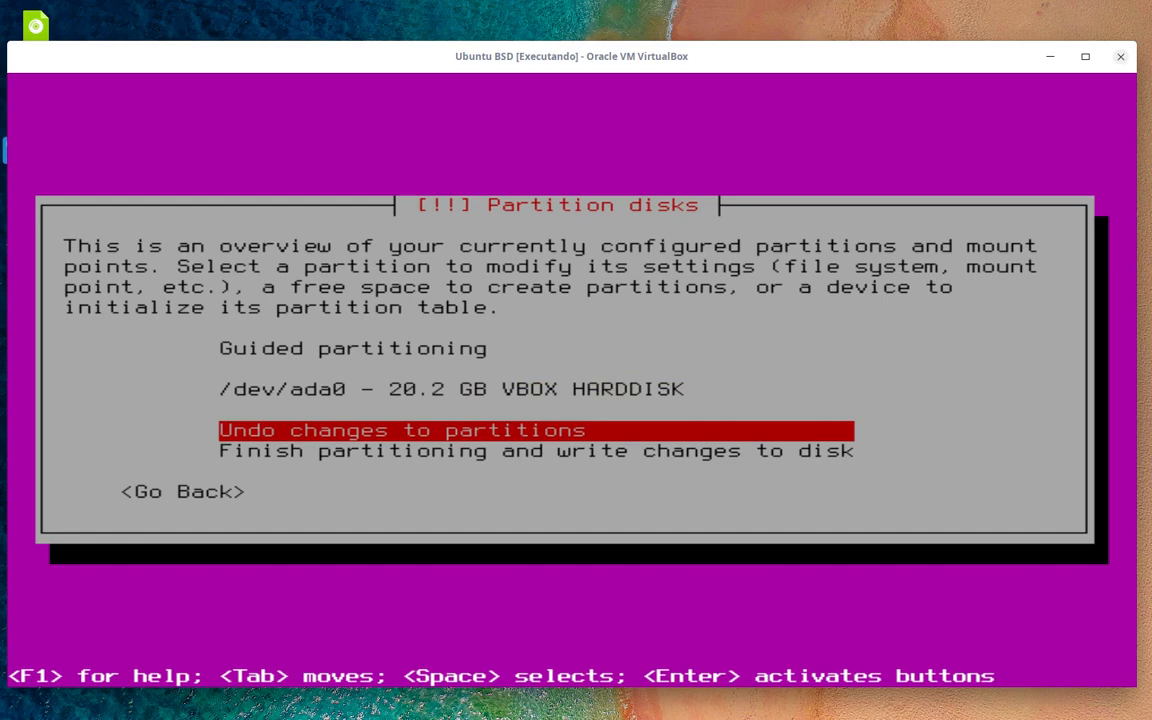
{"action": "key", "text": "Up"}
{"action": "key", "text": "Up"}
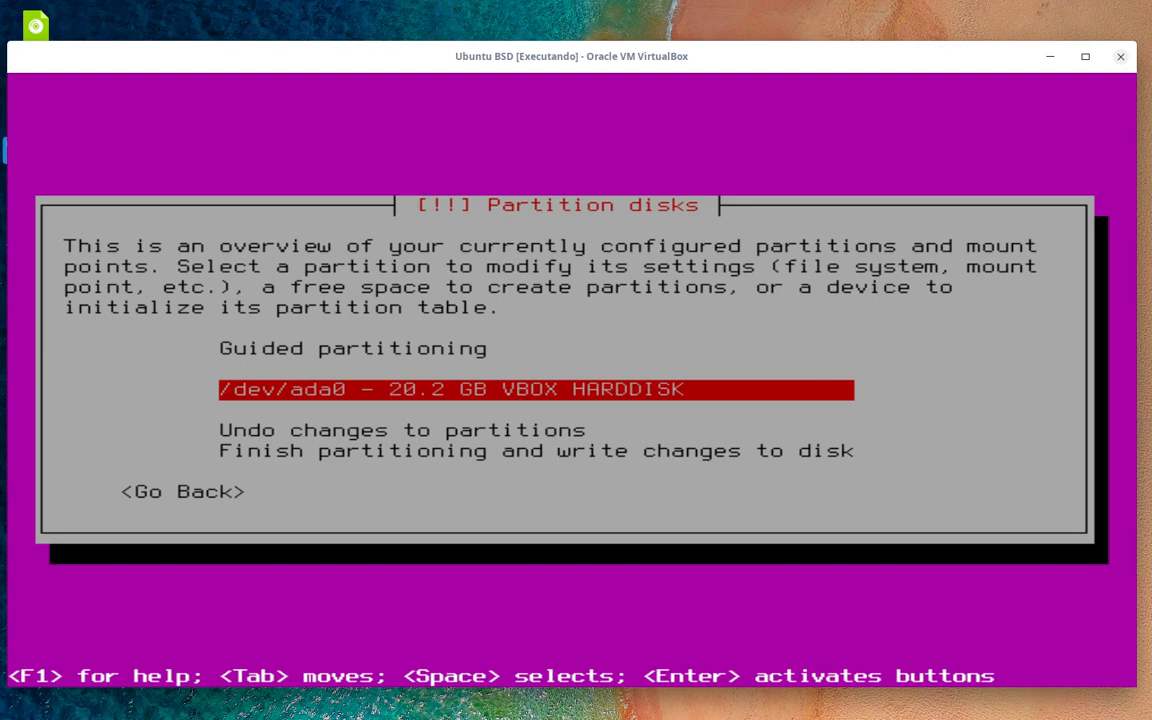
{"action": "key", "text": "Return"}
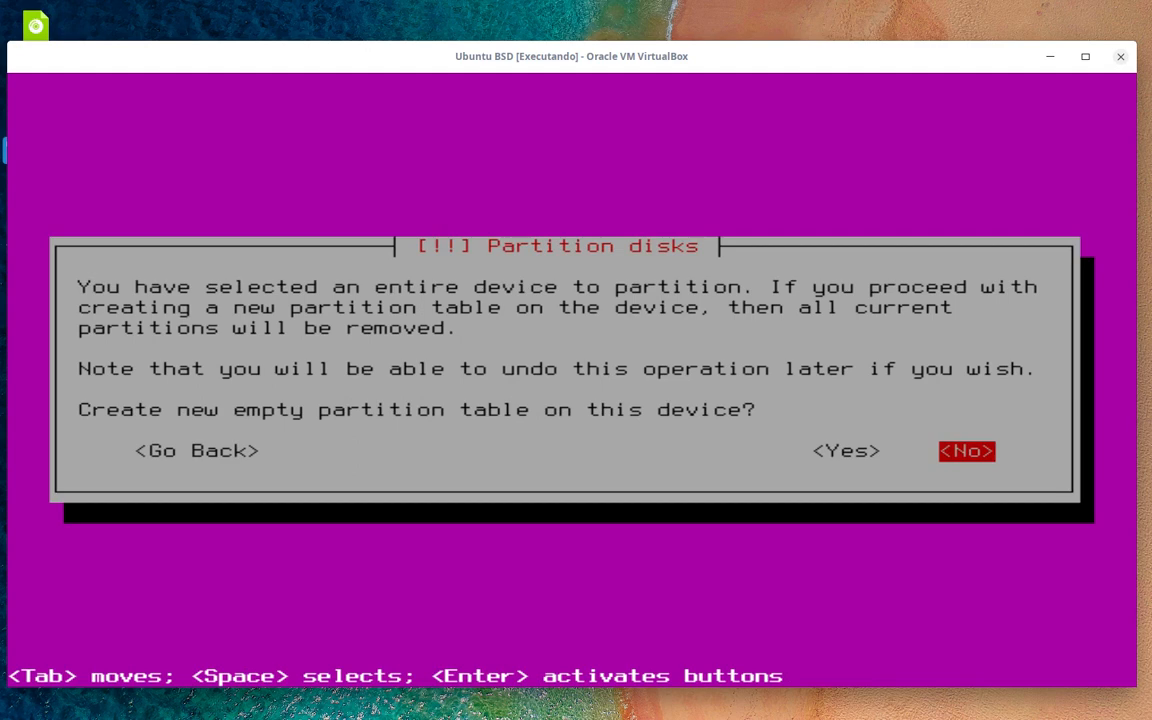
{"action": "key", "text": "Left"}
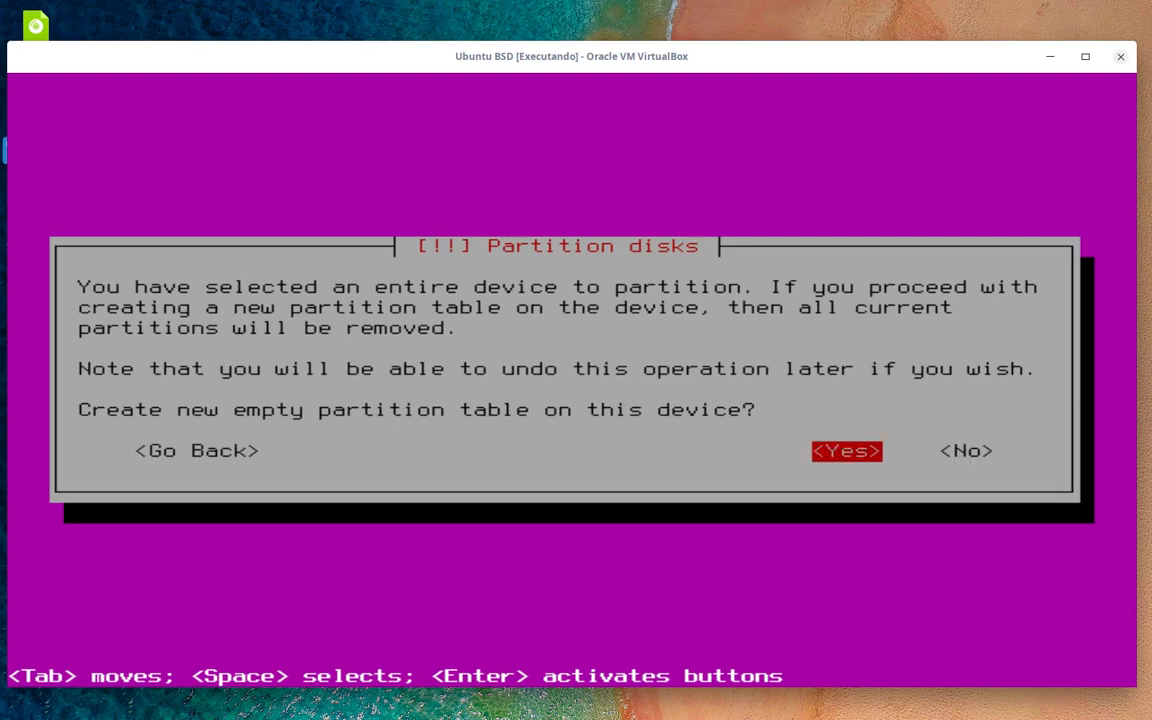
{"action": "key", "text": "Return"}
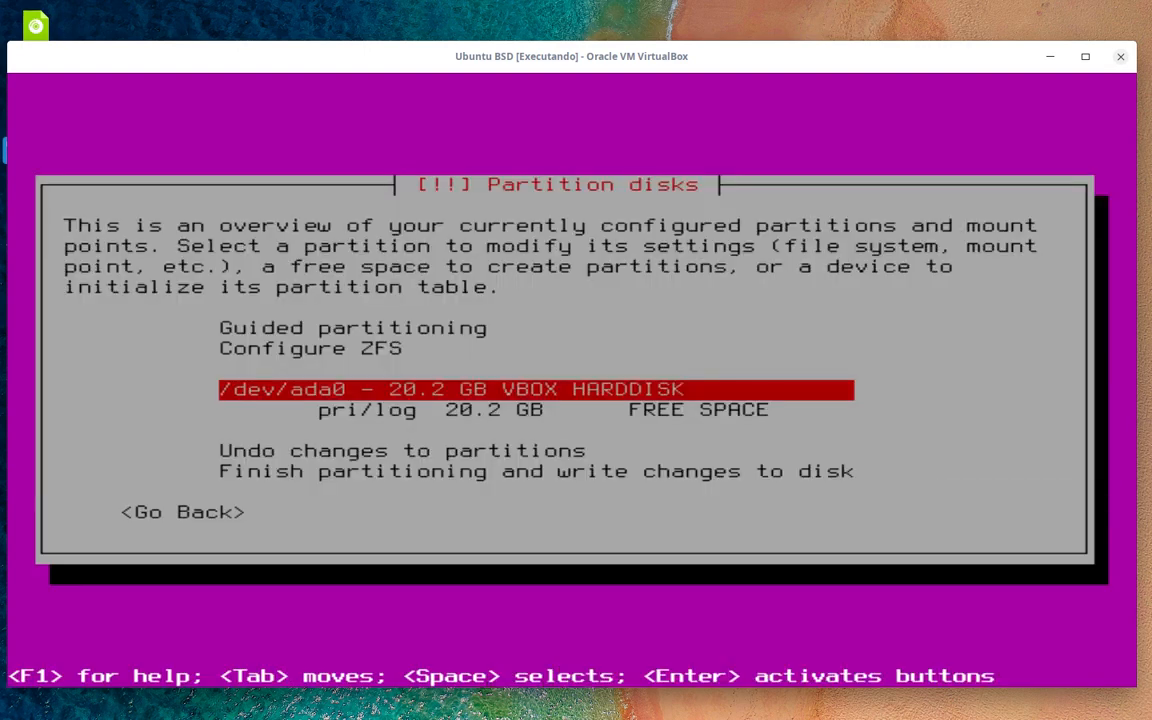
- View the cylinder/head/sector details of the 20.2 GB free space, then return to the overview
{"action": "key", "text": "Down"}
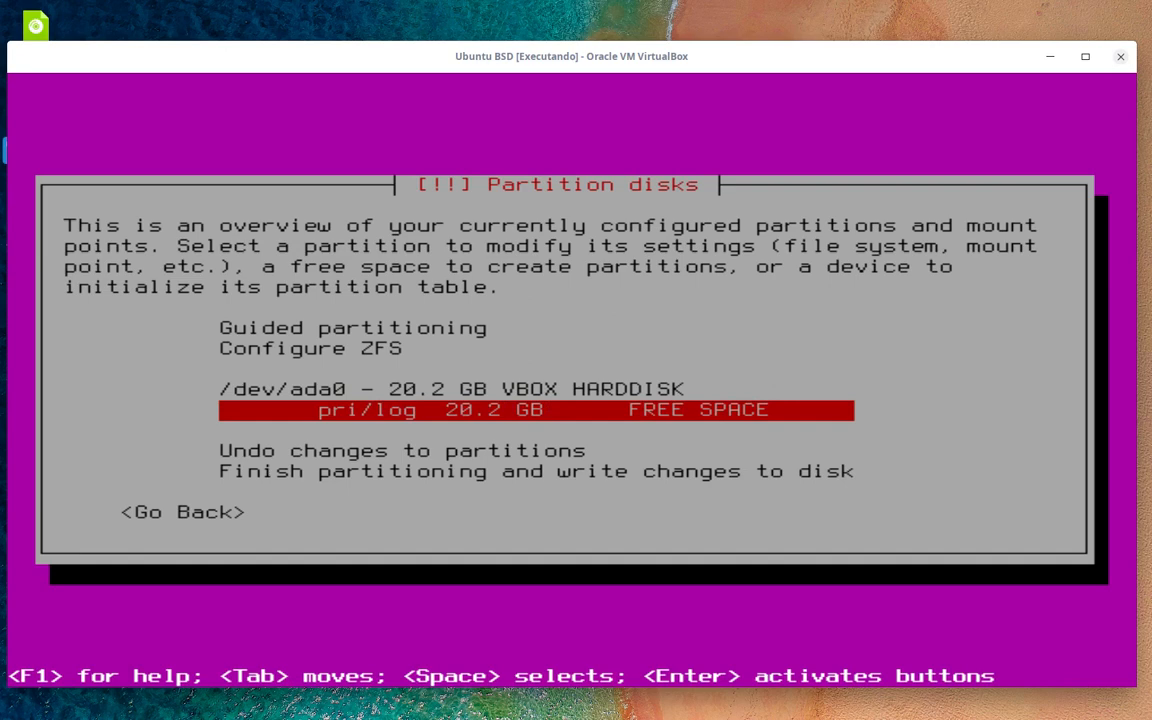
{"action": "key", "text": "Up"}
{"action": "key", "text": "Down"}
{"action": "key", "text": "Return"}
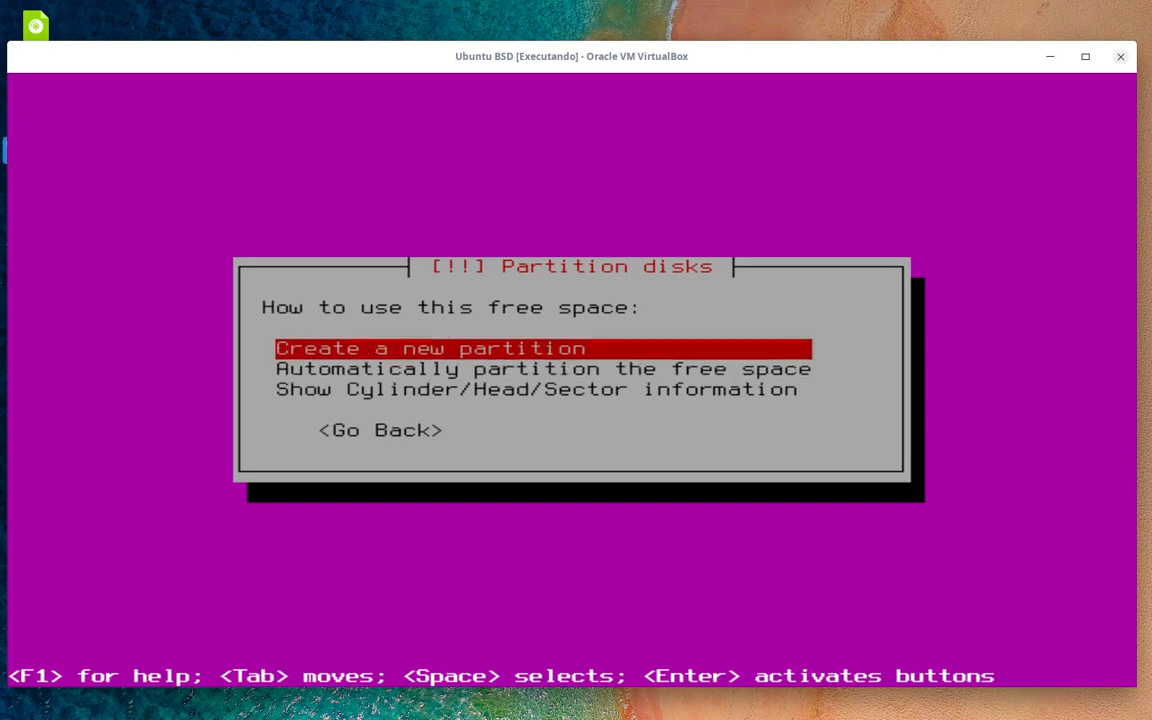
{"action": "key", "text": "Down"}
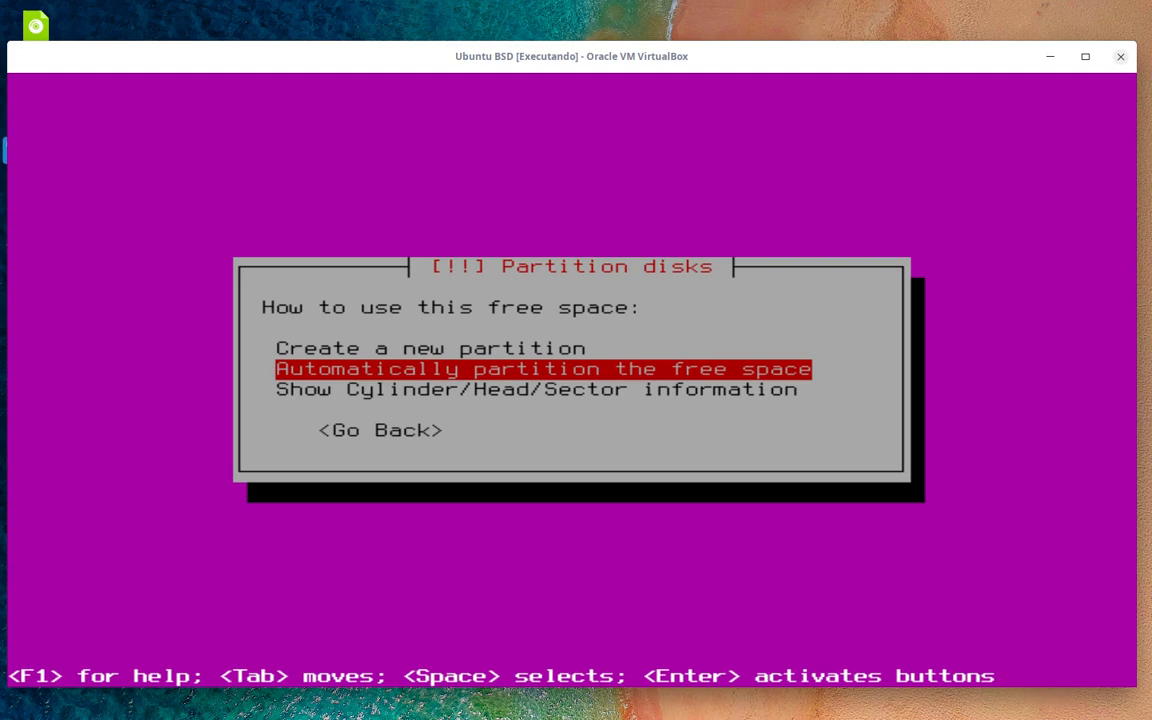
{"action": "key", "text": "Down"}
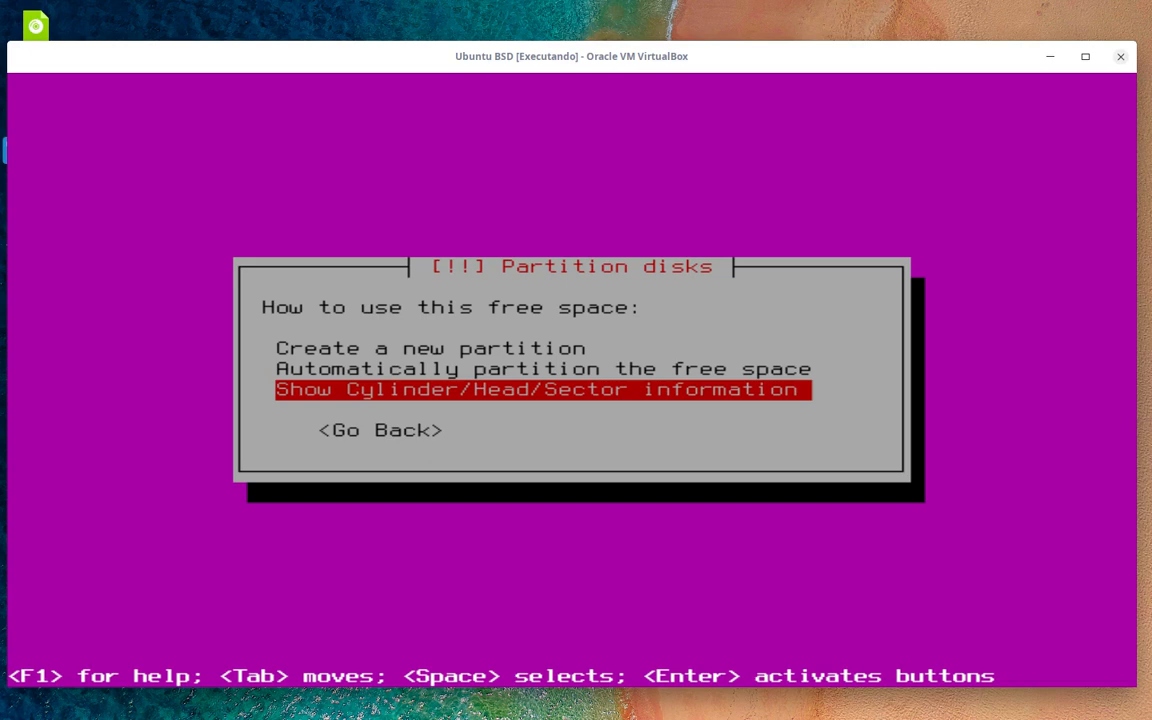
{"action": "key", "text": "Return"}
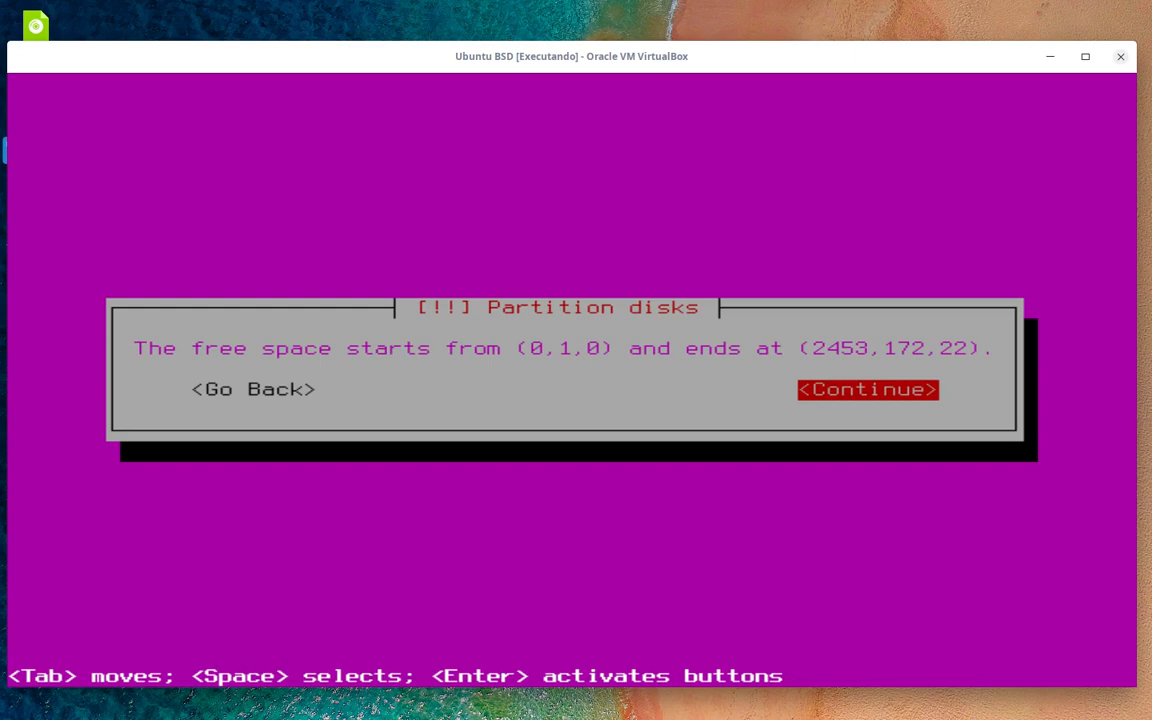
{"action": "key", "text": "Tab"}
{"action": "key", "text": "Return"}
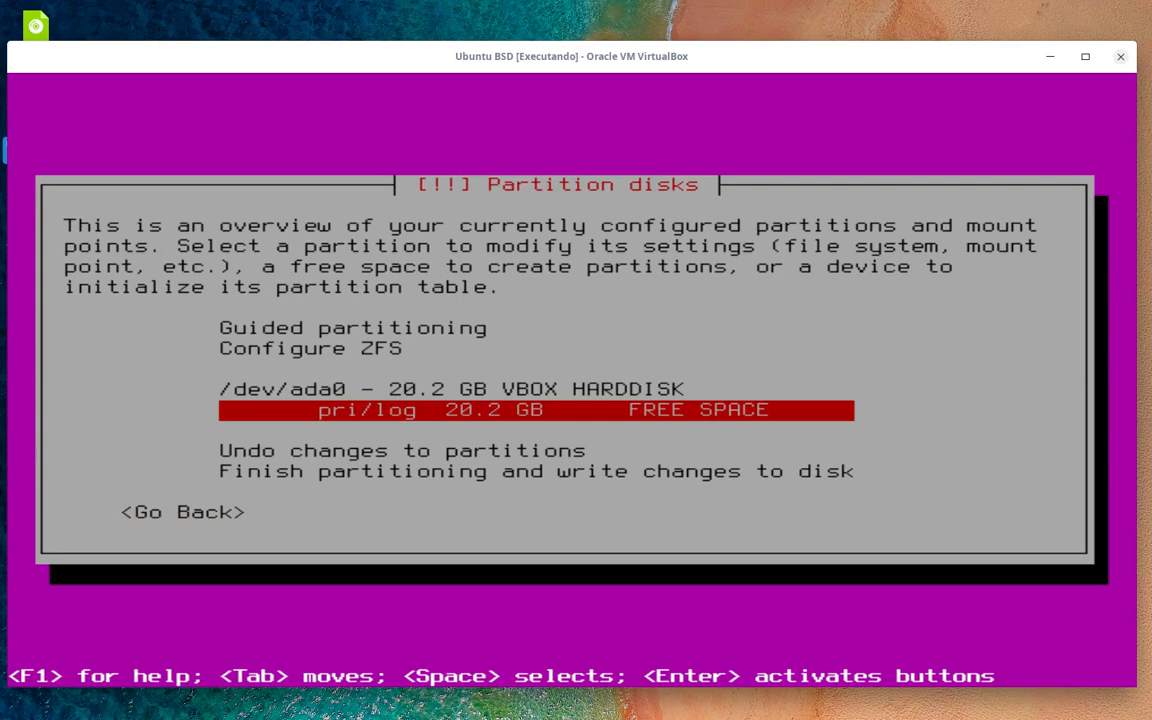
- Choose to create a new partition in the 20.2 GB free space
{"action": "key", "text": "Up"}
{"action": "key", "text": "Down"}
{"action": "key", "text": "Return"}
{"action": "key", "text": "Up"}
{"action": "key", "text": "Up"}
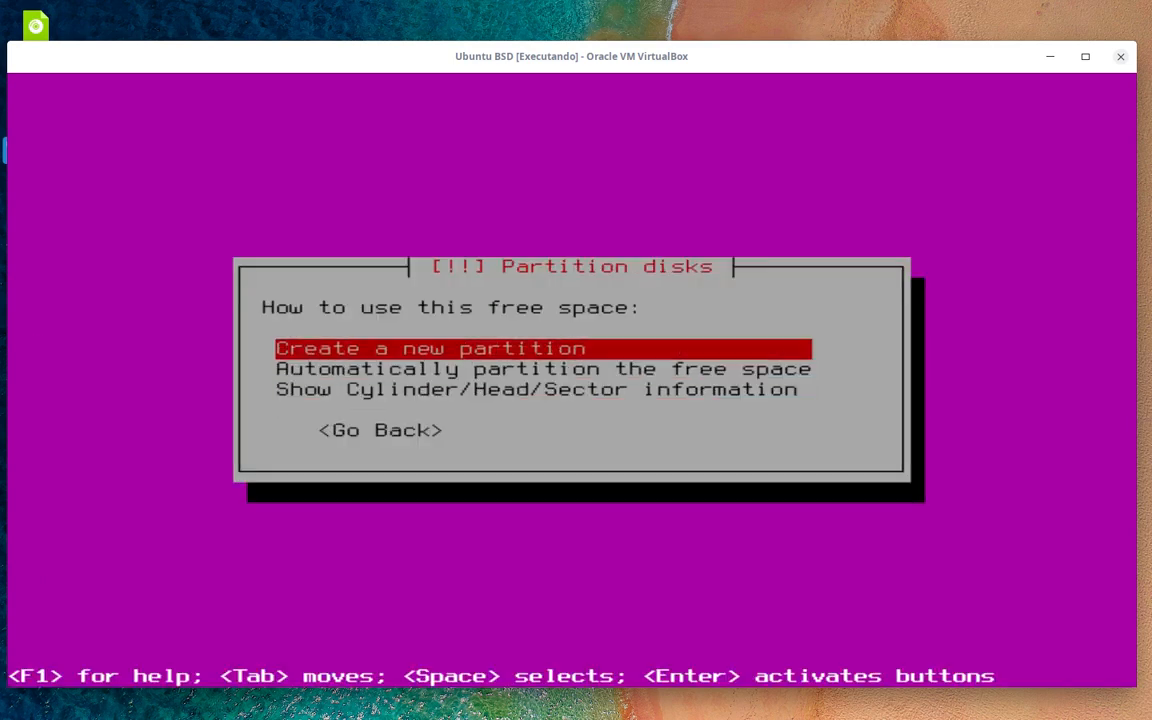
{"action": "key", "text": "Return"}
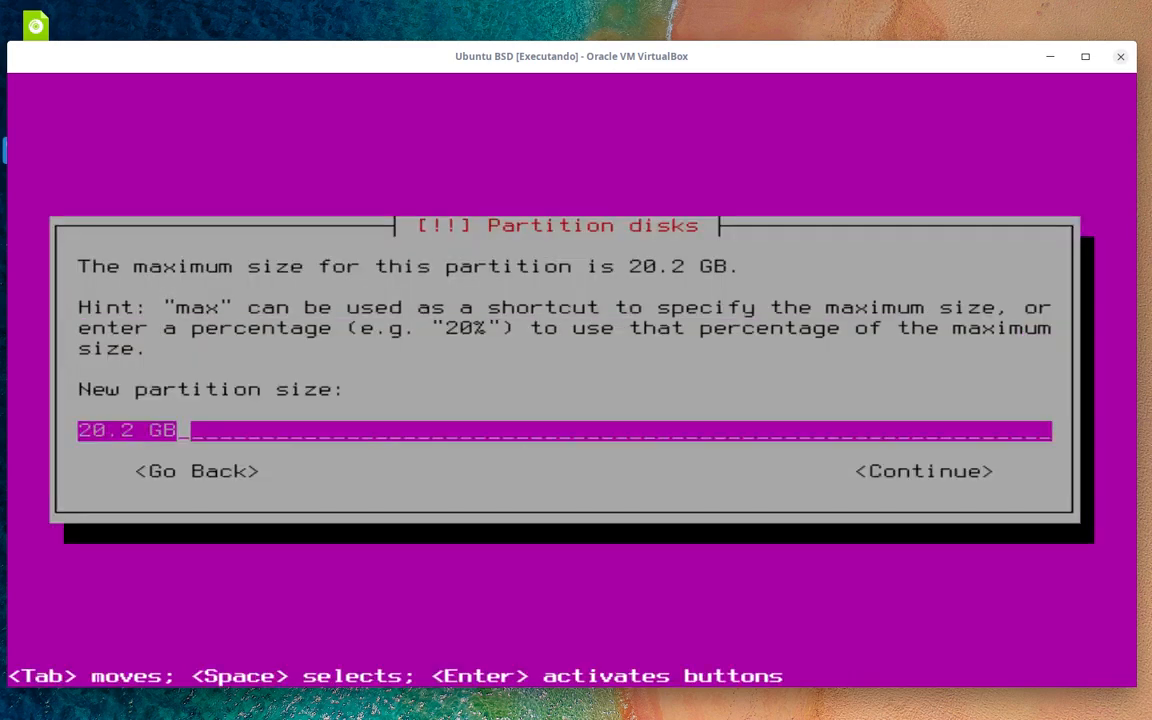
- Change the new partition size from 20.2 GB to 2.2 GB
{"action": "key", "text": "Left"}
{"action": "key", "text": "Left"}
{"action": "key", "text": "Left"}
{"action": "key", "text": "Left"}
{"action": "key", "text": "Left"}
{"action": "key", "text": "Left"}
{"action": "key", "text": "Right"}
{"action": "key", "text": "Left"}
{"action": "key", "text": "Delete"}
{"action": "key", "text": "BackSpace"}
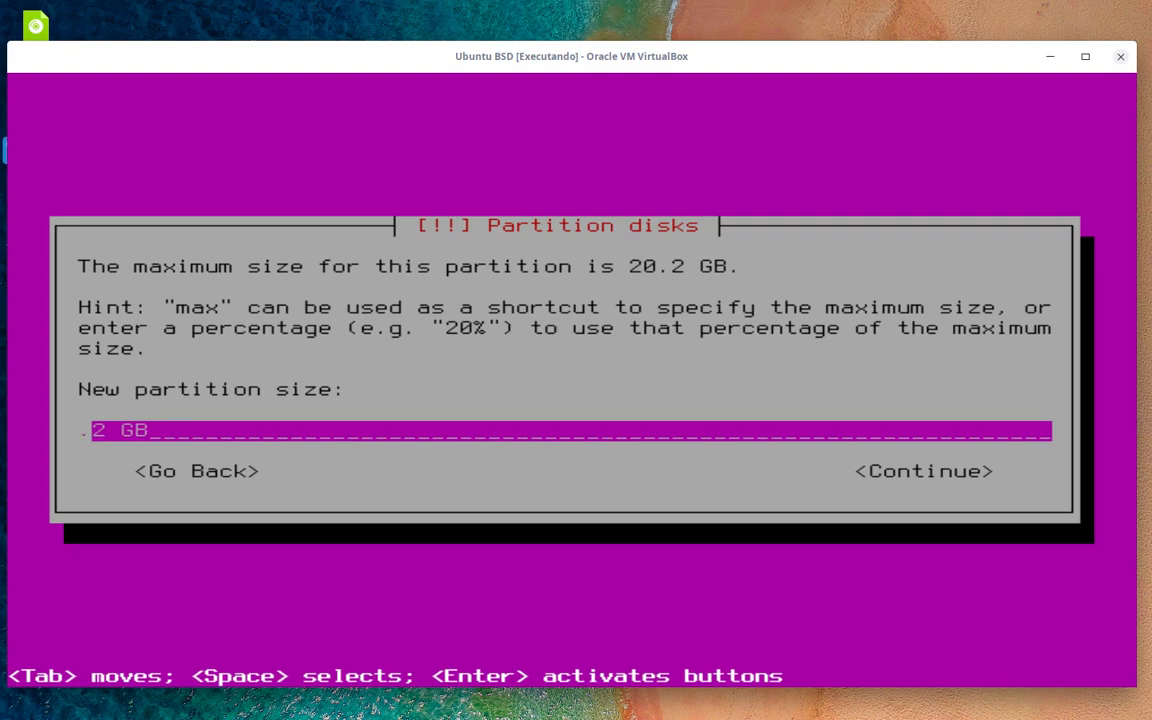
{"action": "type", "text": "2"}
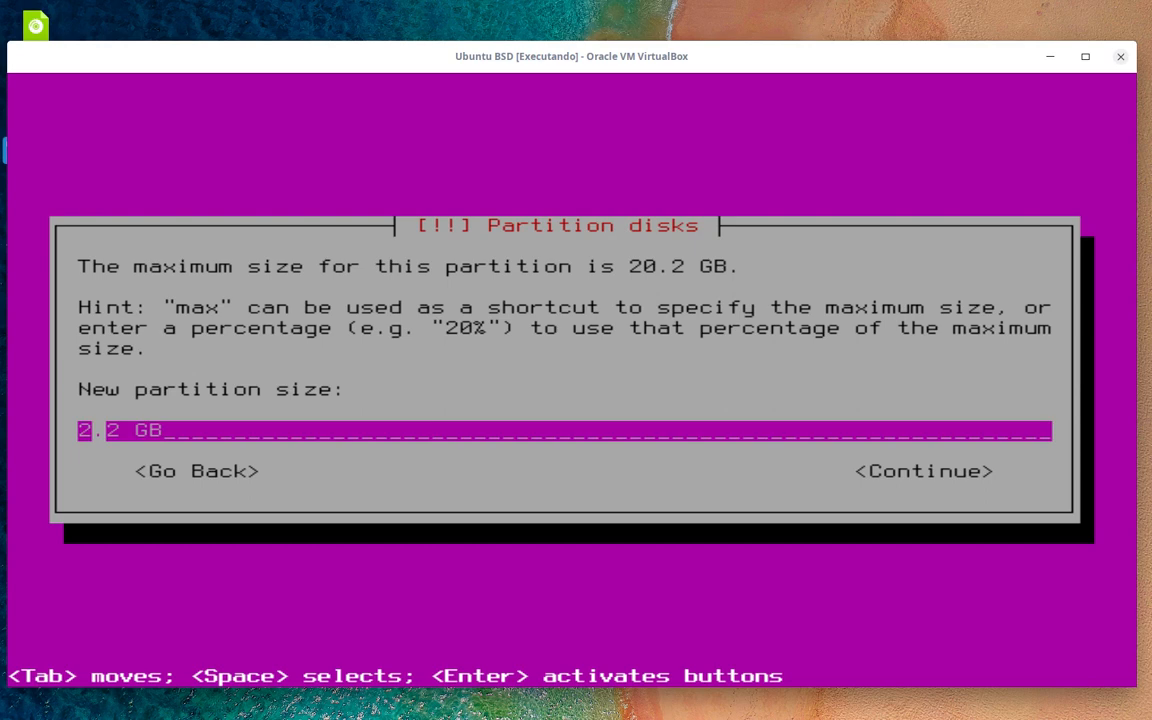
{"action": "key", "text": "Tab"}
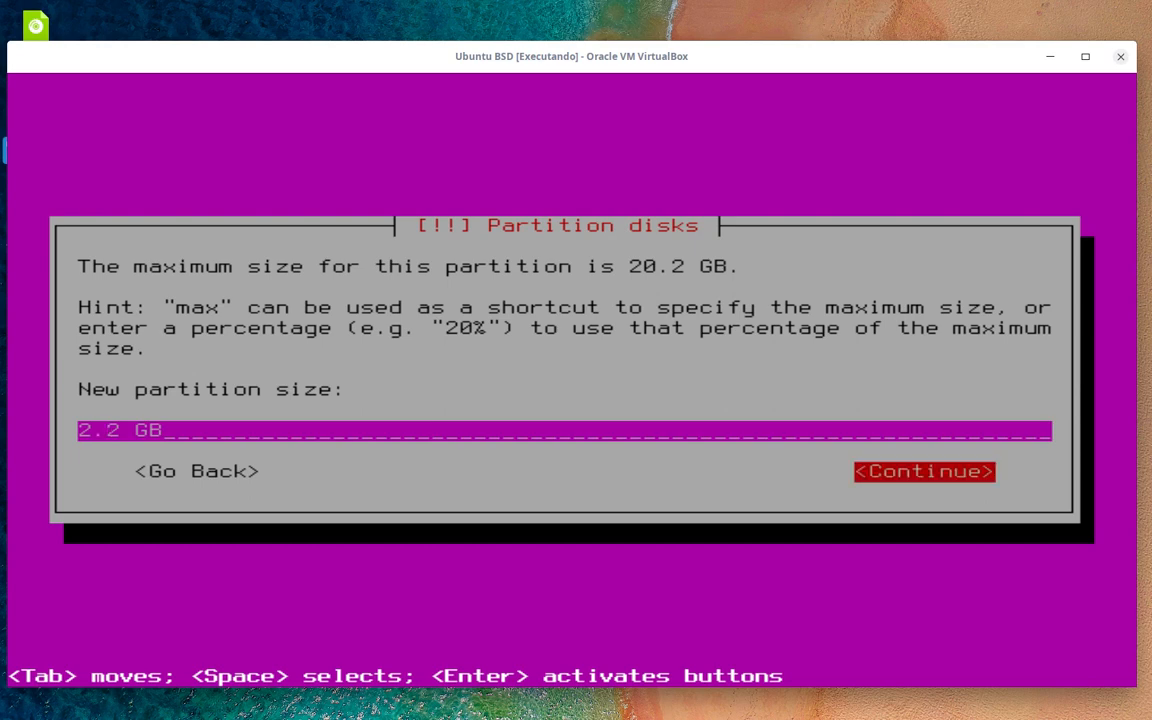
{"action": "key", "text": "Return"}
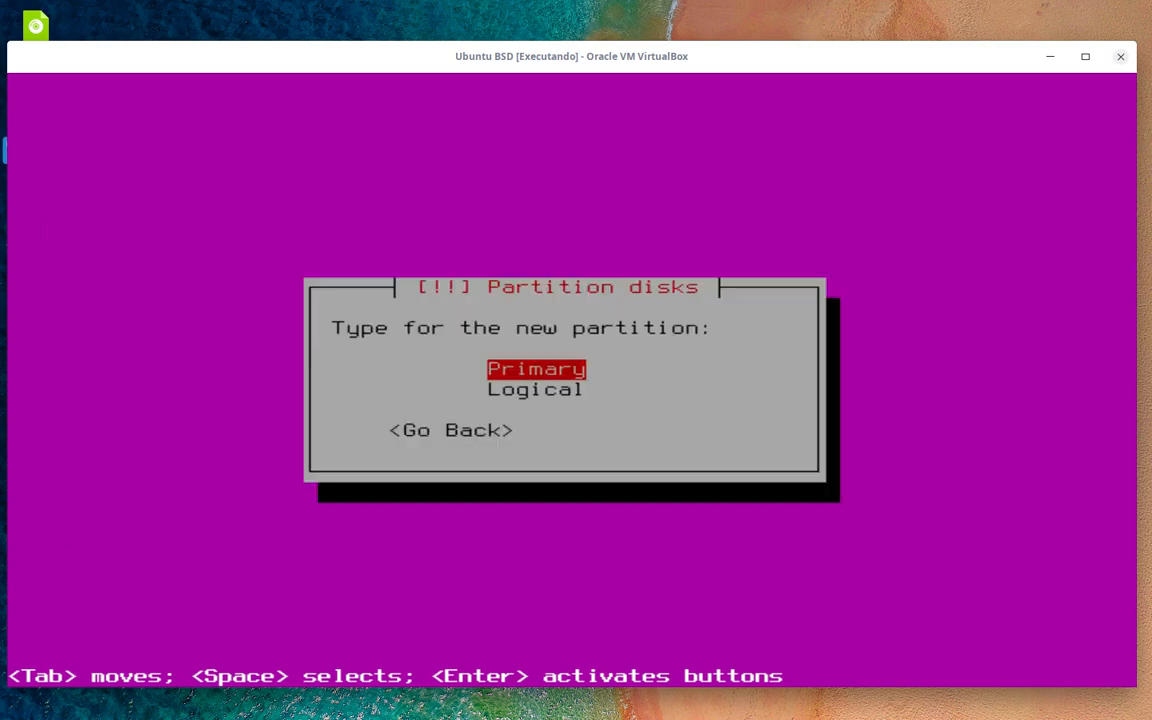
- Make it a Primary partition placed at the beginning of the free space
{"action": "key", "text": "Down"}
{"action": "key", "text": "Up"}
{"action": "key", "text": "Down"}
{"action": "key", "text": "Up"}
{"action": "key", "text": "Down"}
{"action": "key", "text": "Up"}
{"action": "key", "text": "Down"}
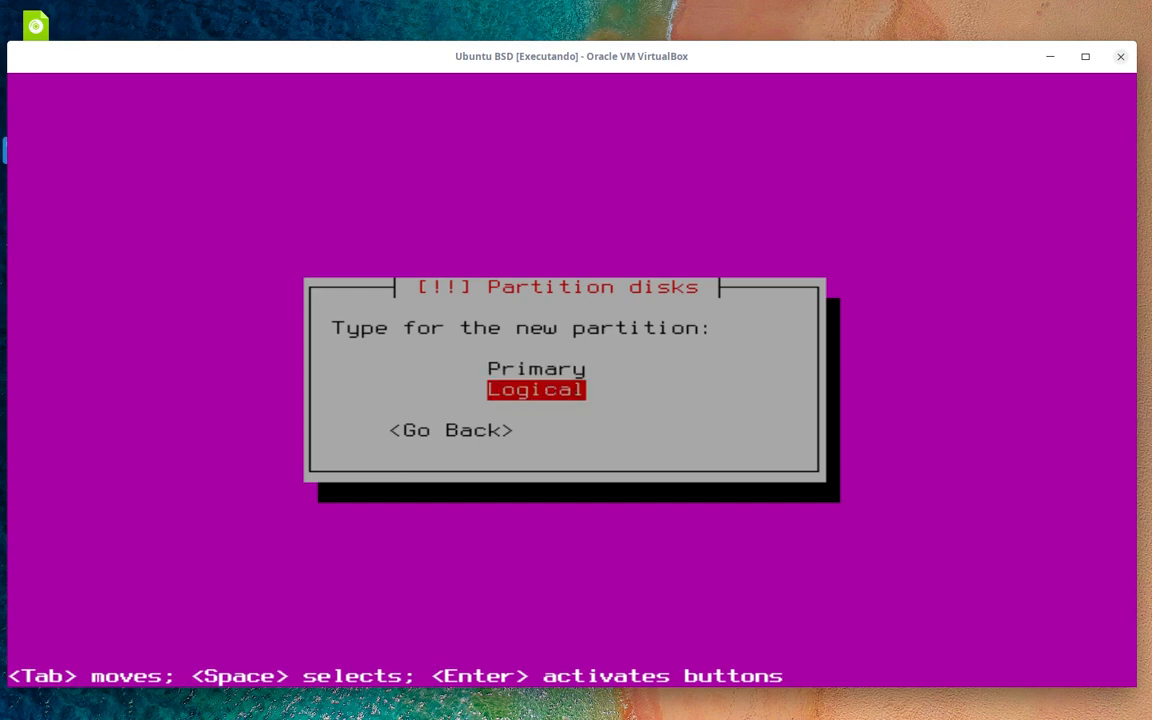
{"action": "key", "text": "Up"}
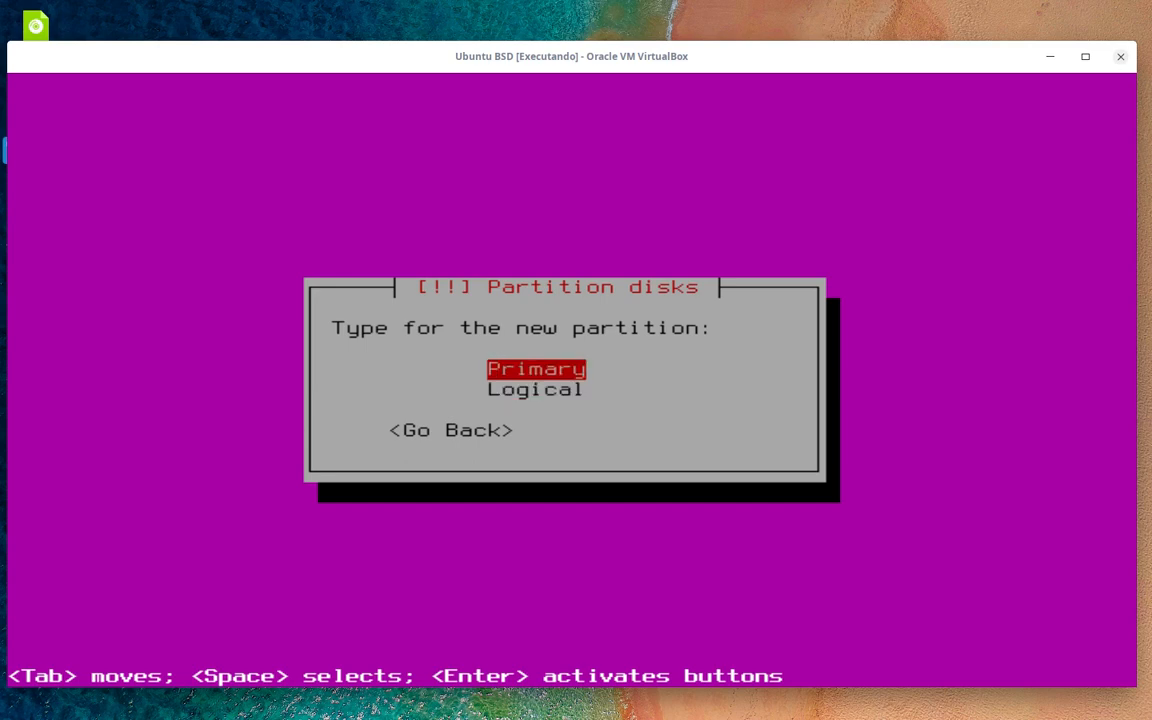
{"action": "key", "text": "Return"}
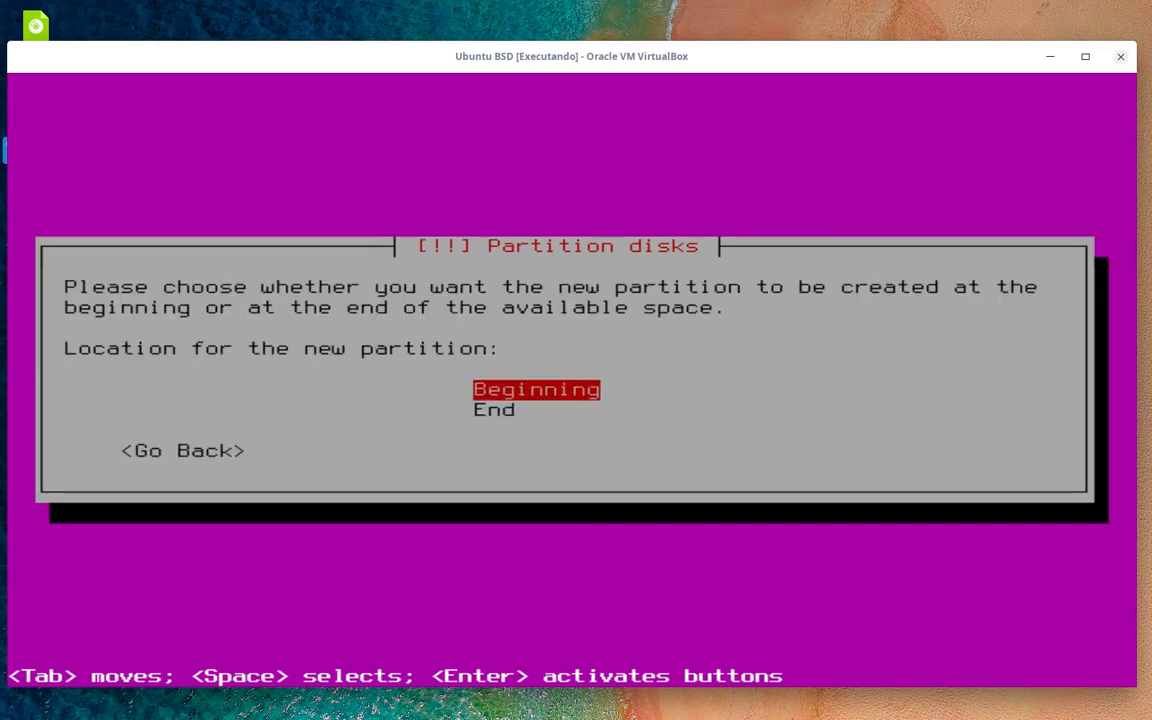
{"action": "key", "text": "Down"}
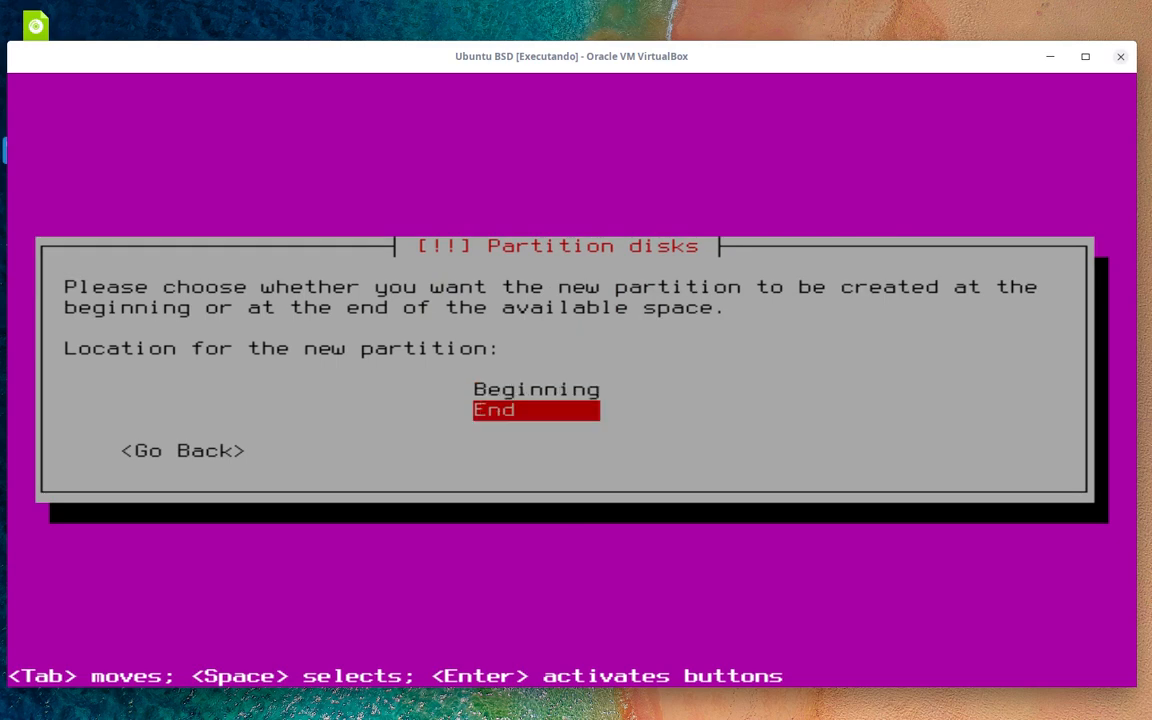
{"action": "key", "text": "Up"}
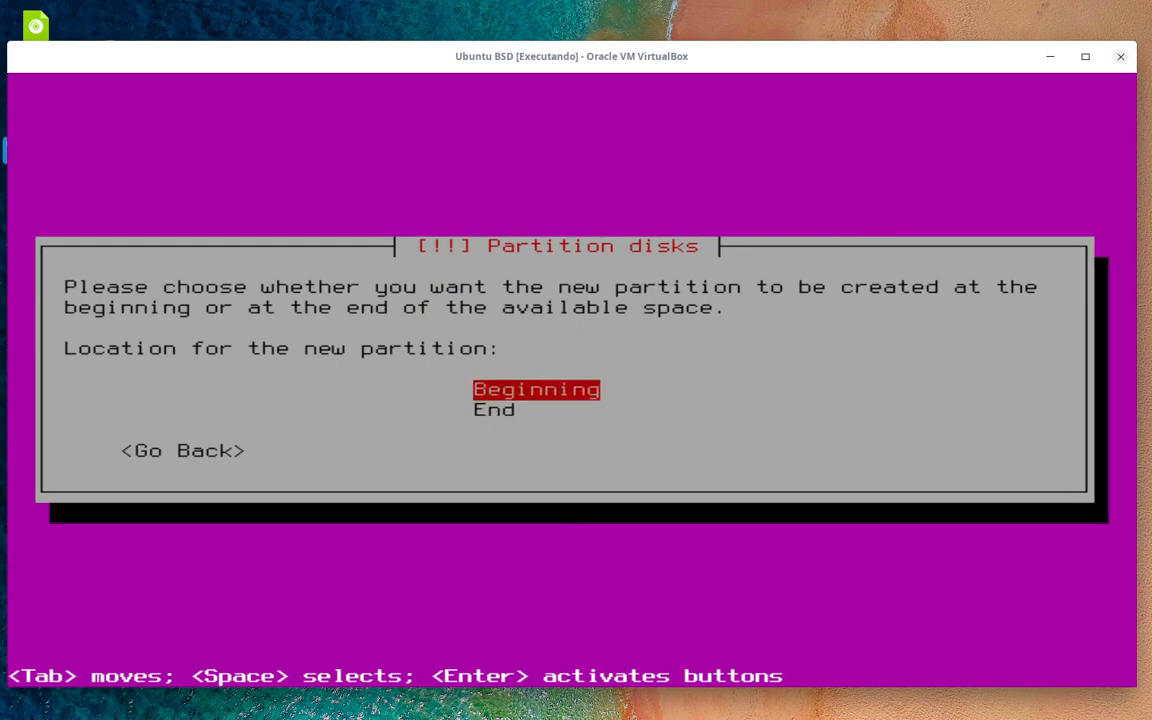
{"action": "key", "text": "Return"}
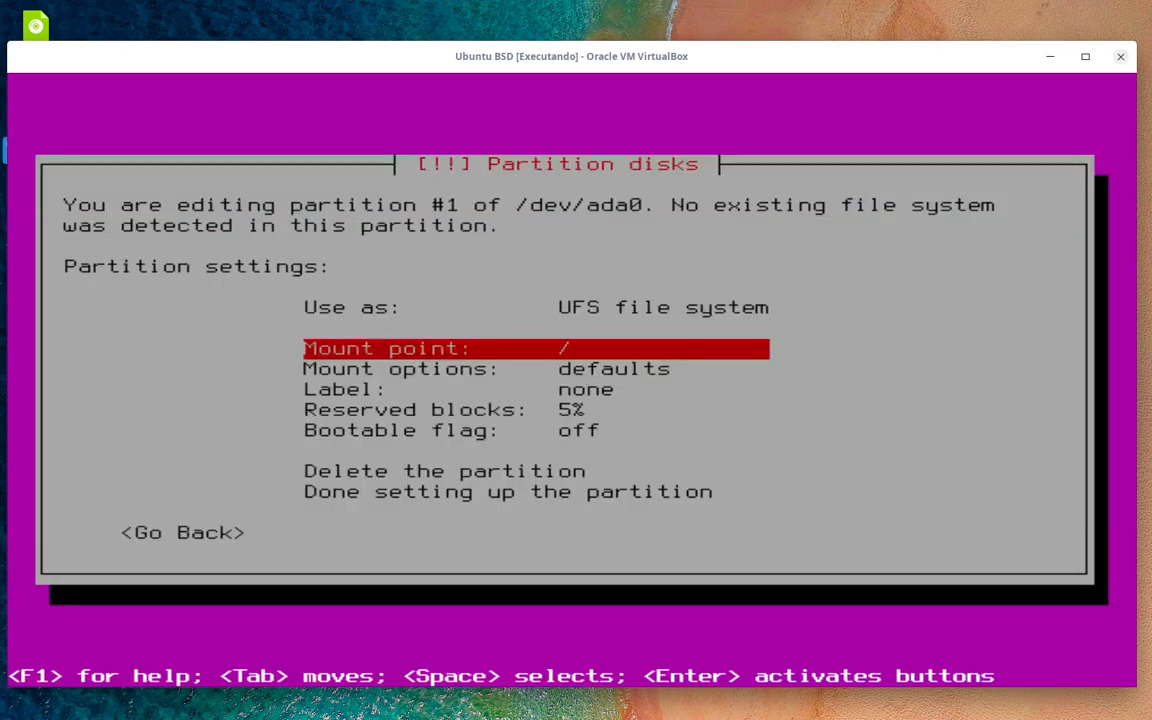
- Change partition #1's 'Use as' setting from UFS to swap area
{"action": "key", "text": "Up"}
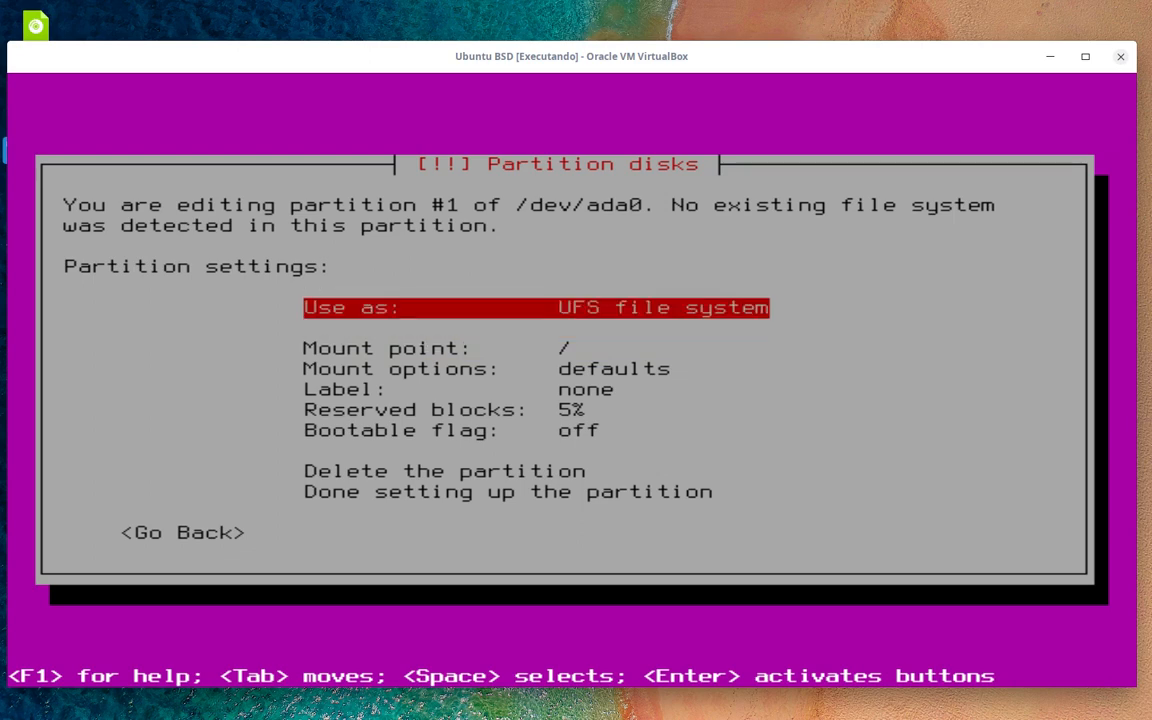
{"action": "key", "text": "Up"}
{"action": "key", "text": "Return"}
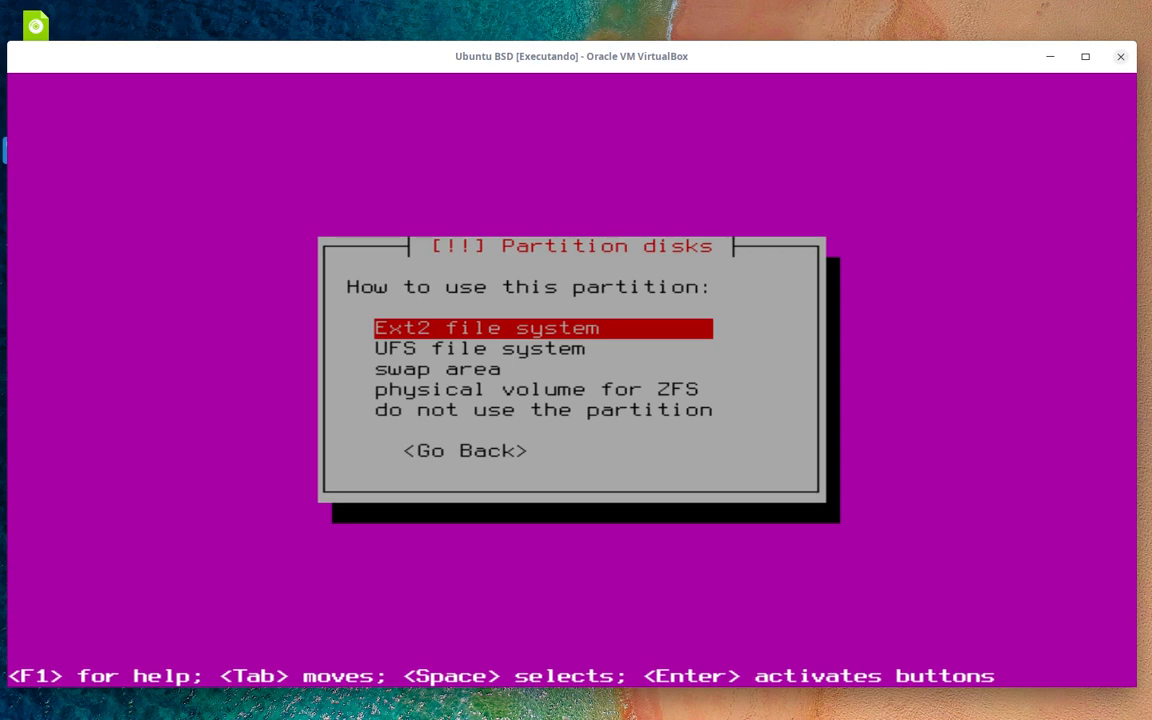
{"action": "key", "text": "Down"}
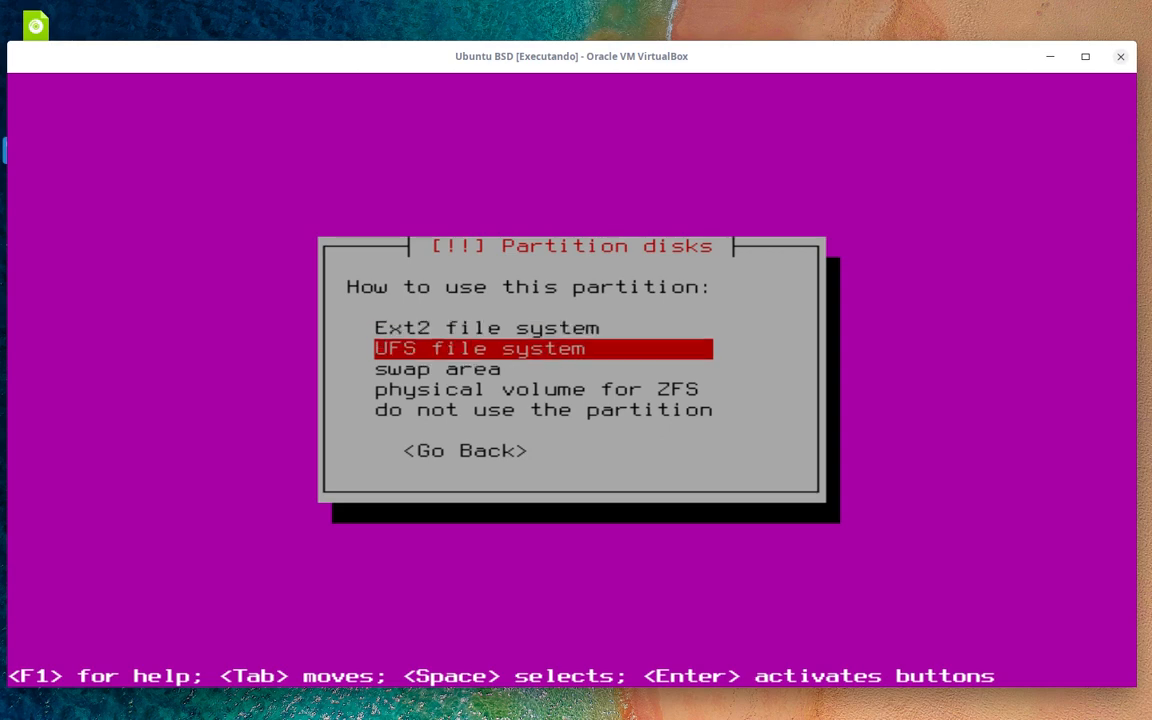
{"action": "key", "text": "Down"}
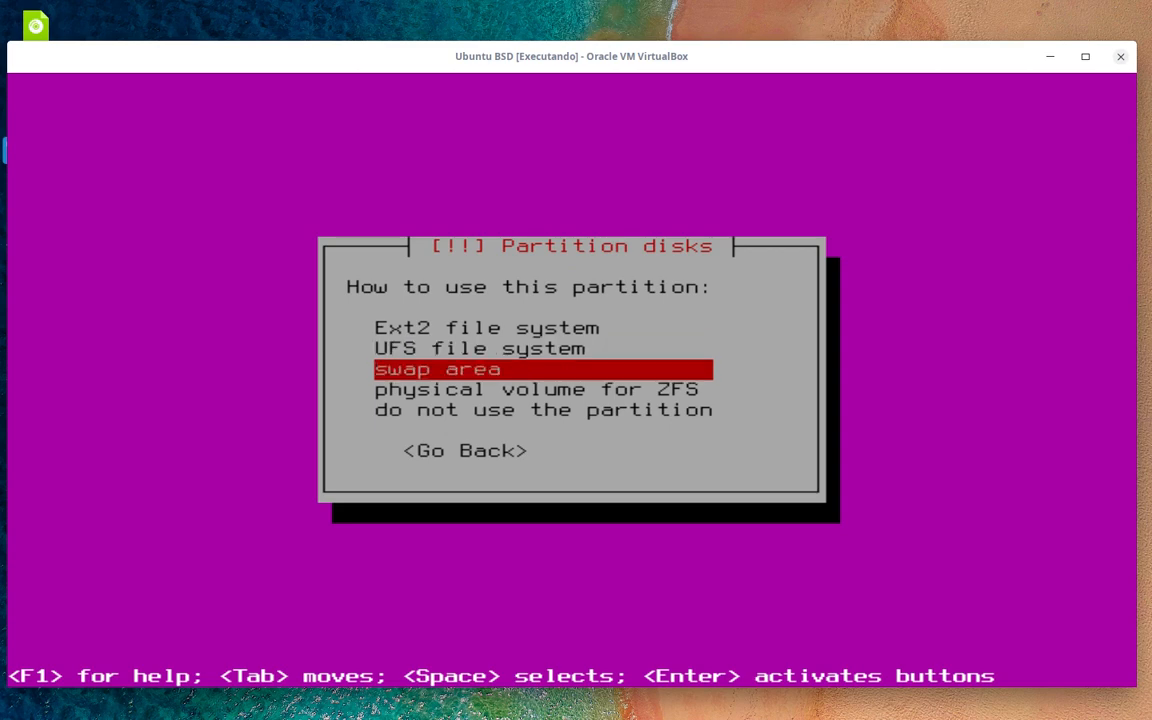
{"action": "key", "text": "Down"}
{"action": "key", "text": "Down"}
{"action": "key", "text": "Up"}
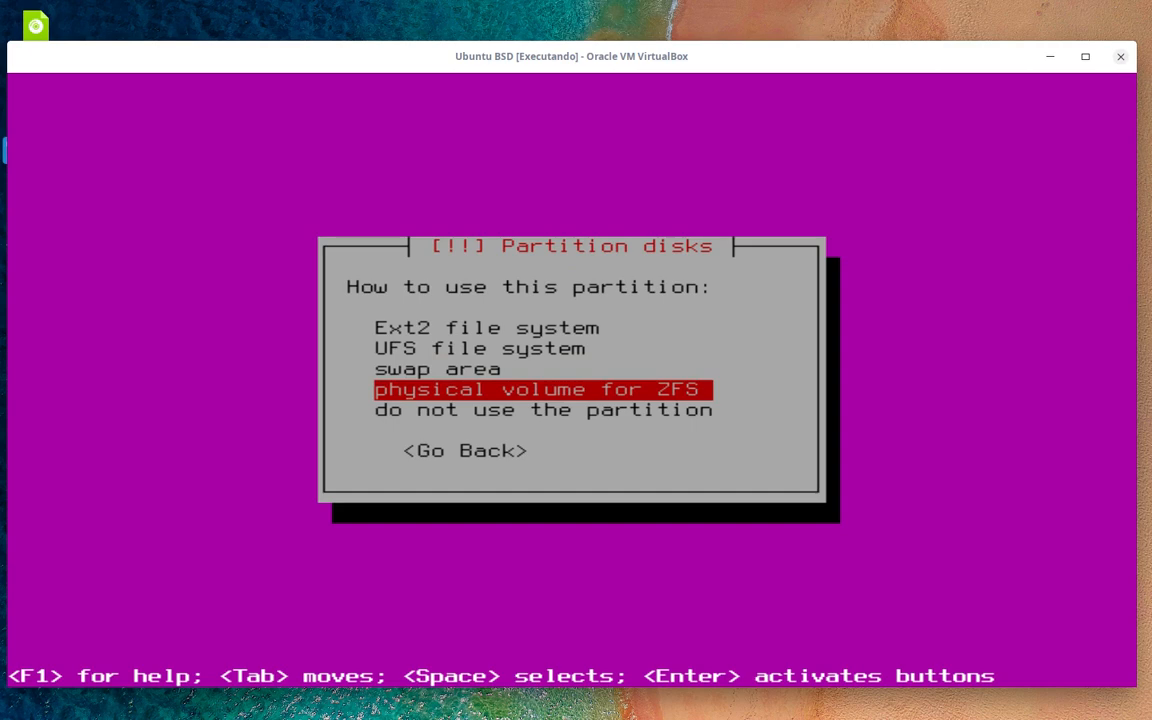
{"action": "key", "text": "Up"}
{"action": "key", "text": "Up"}
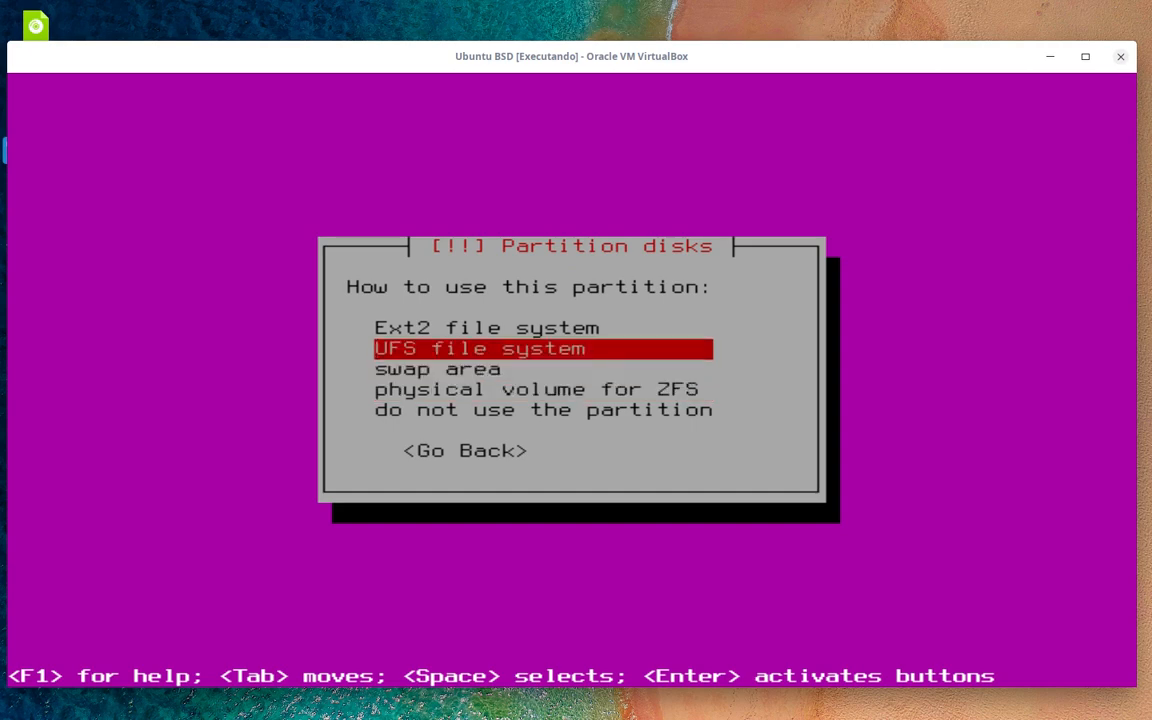
{"action": "key", "text": "Down"}
{"action": "key", "text": "Down"}
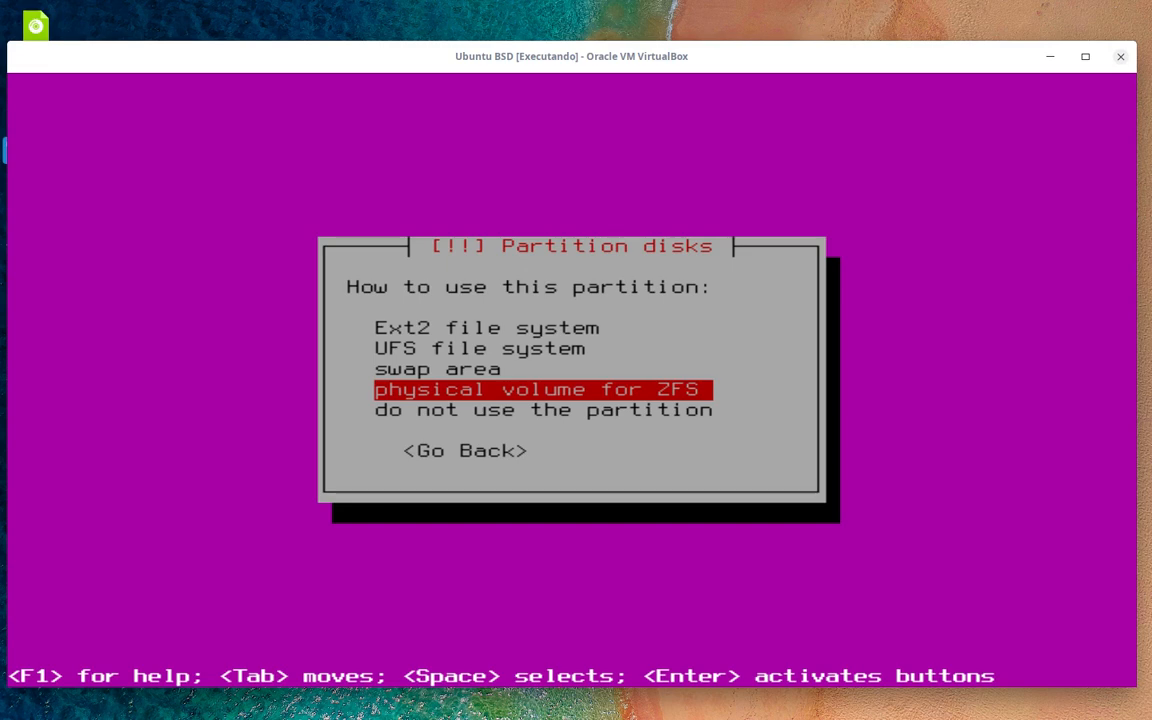
{"action": "key", "text": "Up"}
{"action": "key", "text": "Up"}
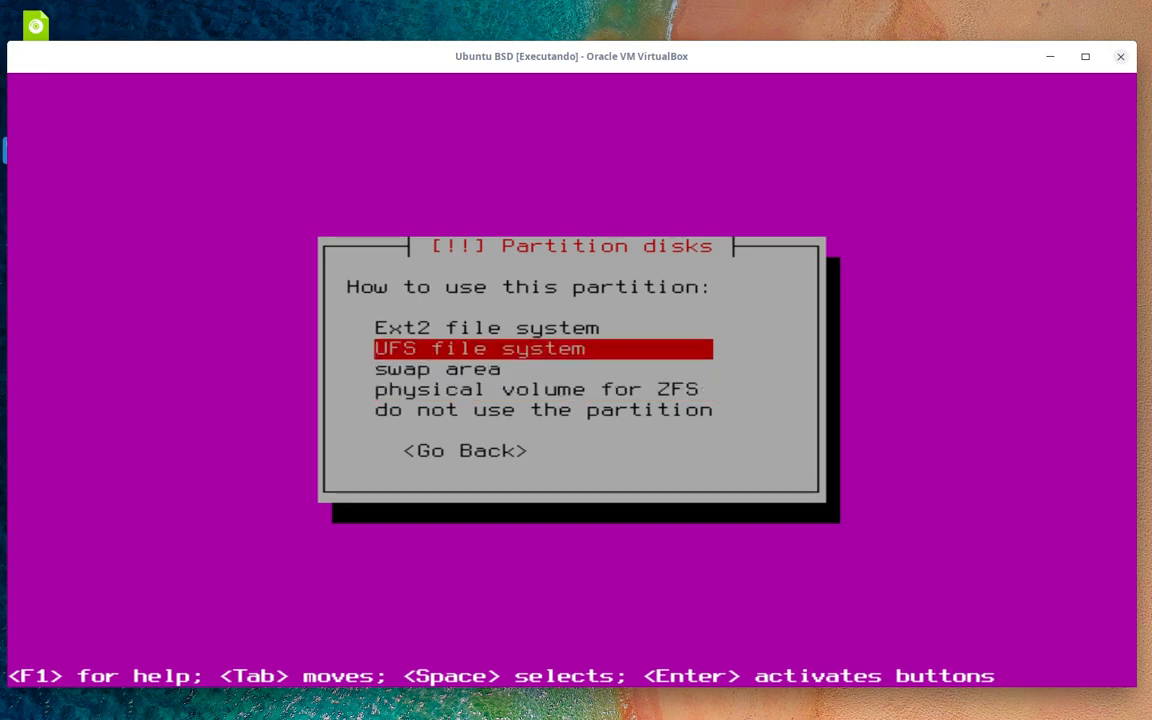
{"action": "key", "text": "Down"}
{"action": "key", "text": "Down"}
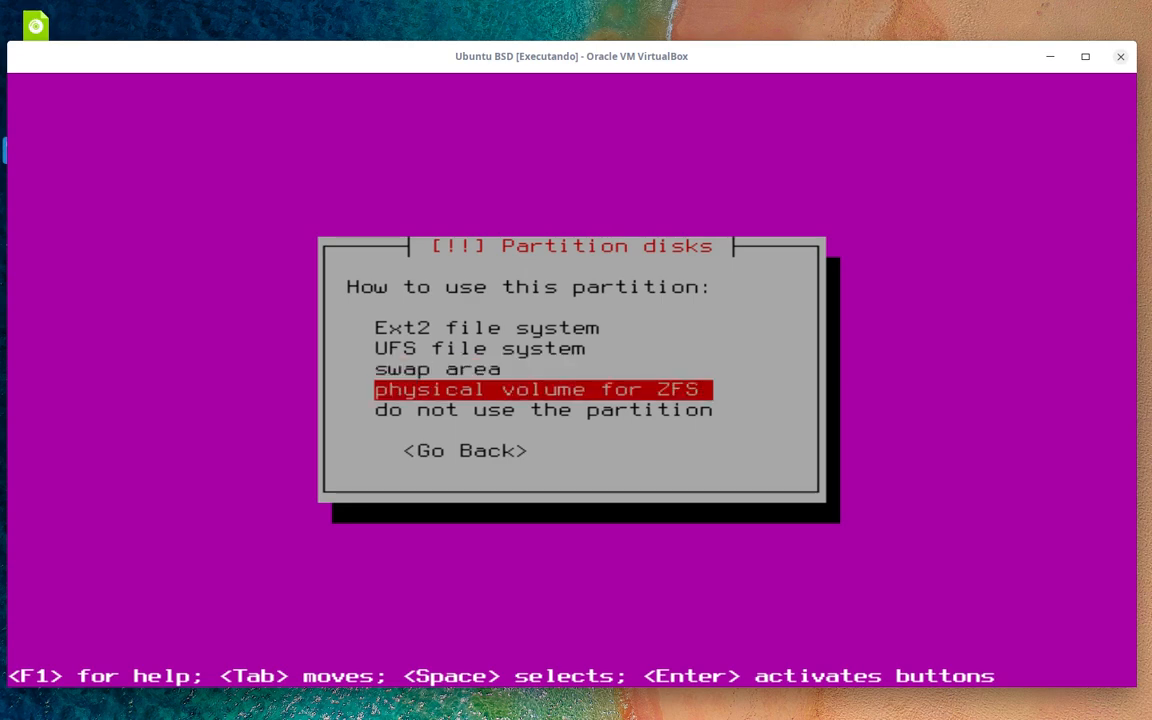
{"action": "key", "text": "Up"}
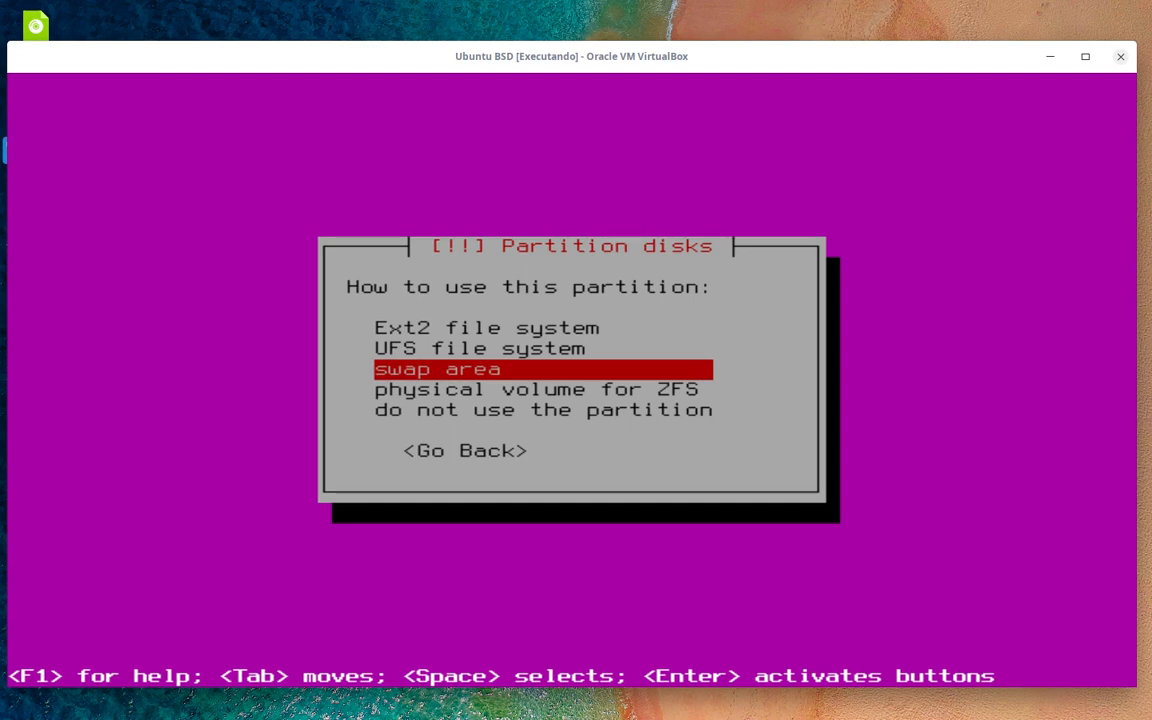
{"action": "key", "text": "Return"}
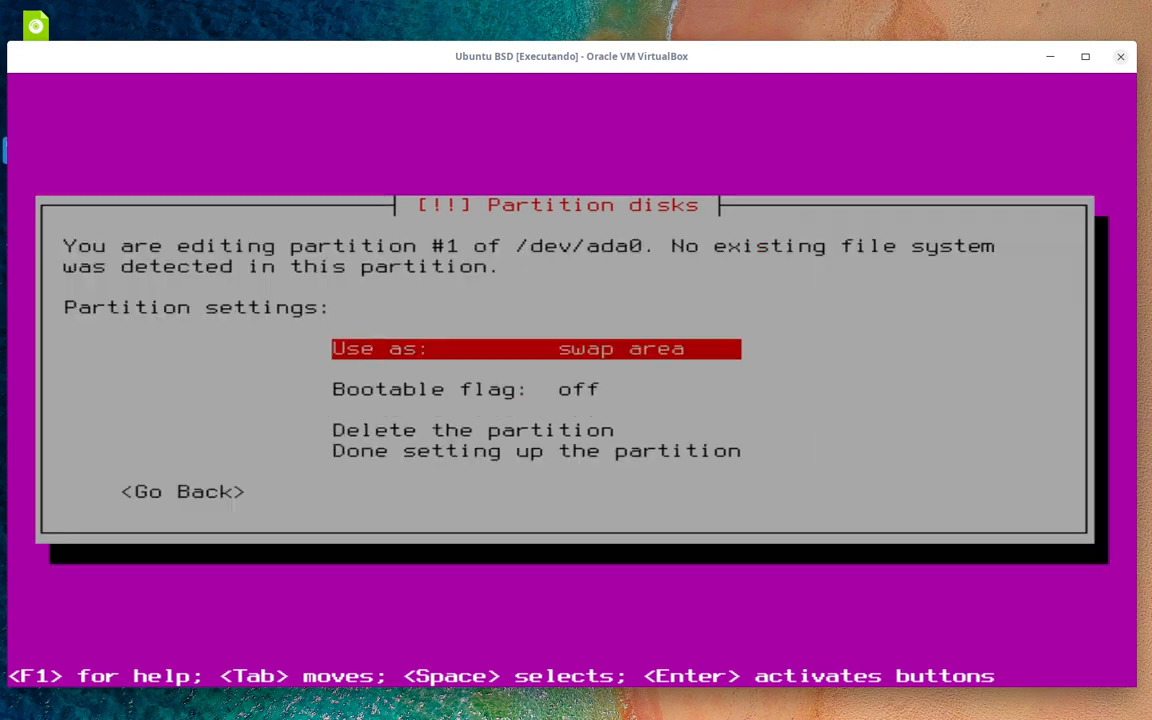
- Finish the 2.2 GB primary swap partition and select the remaining 18.0 GB free space
{"action": "key", "text": "Down"}
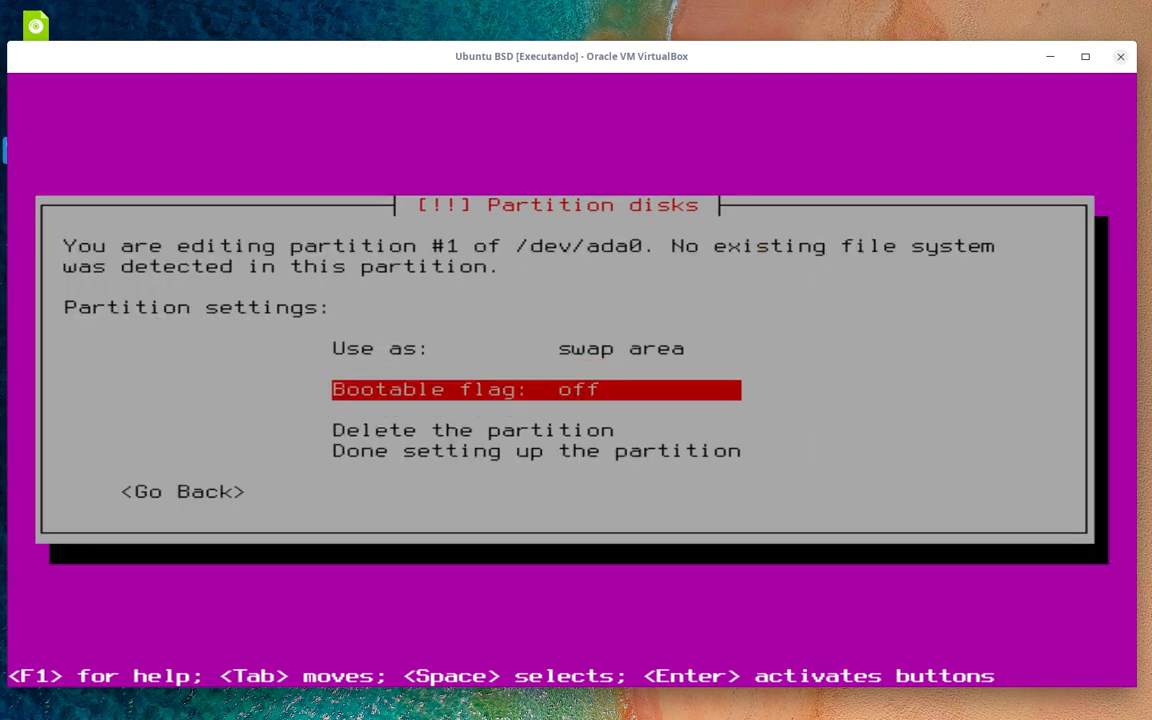
{"action": "key", "text": "Down"}
{"action": "key", "text": "Down"}
{"action": "key", "text": "Down"}
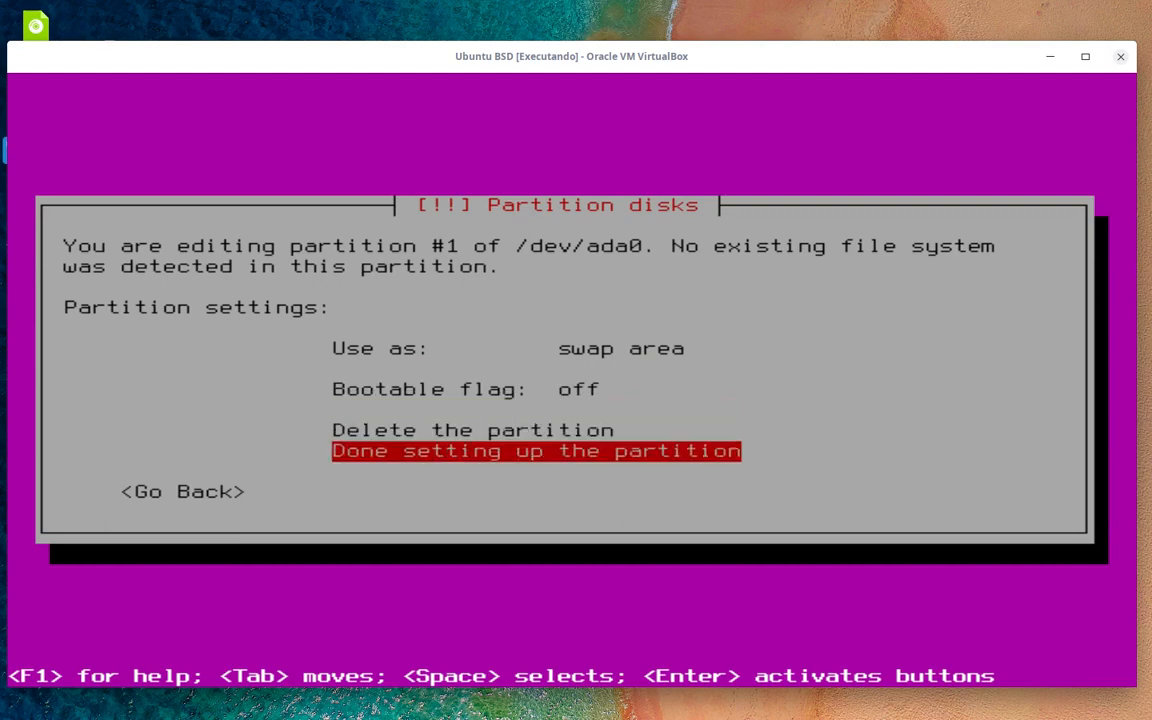
{"action": "key", "text": "Return"}
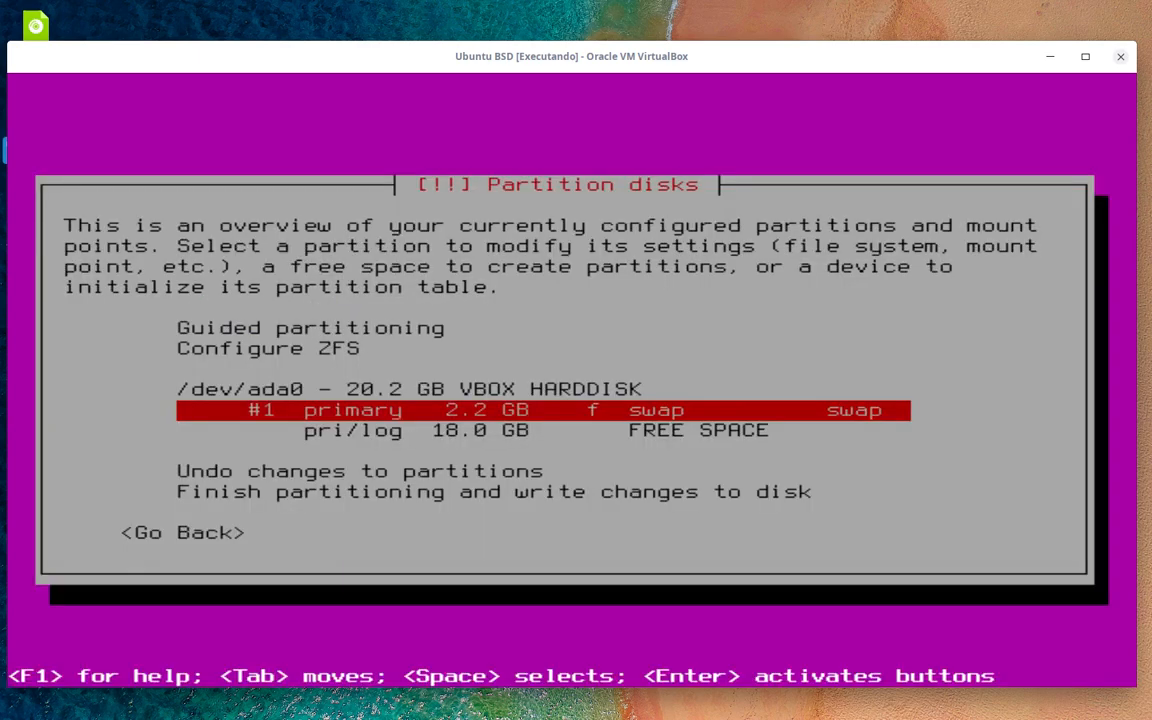
{"action": "key", "text": "Down"}
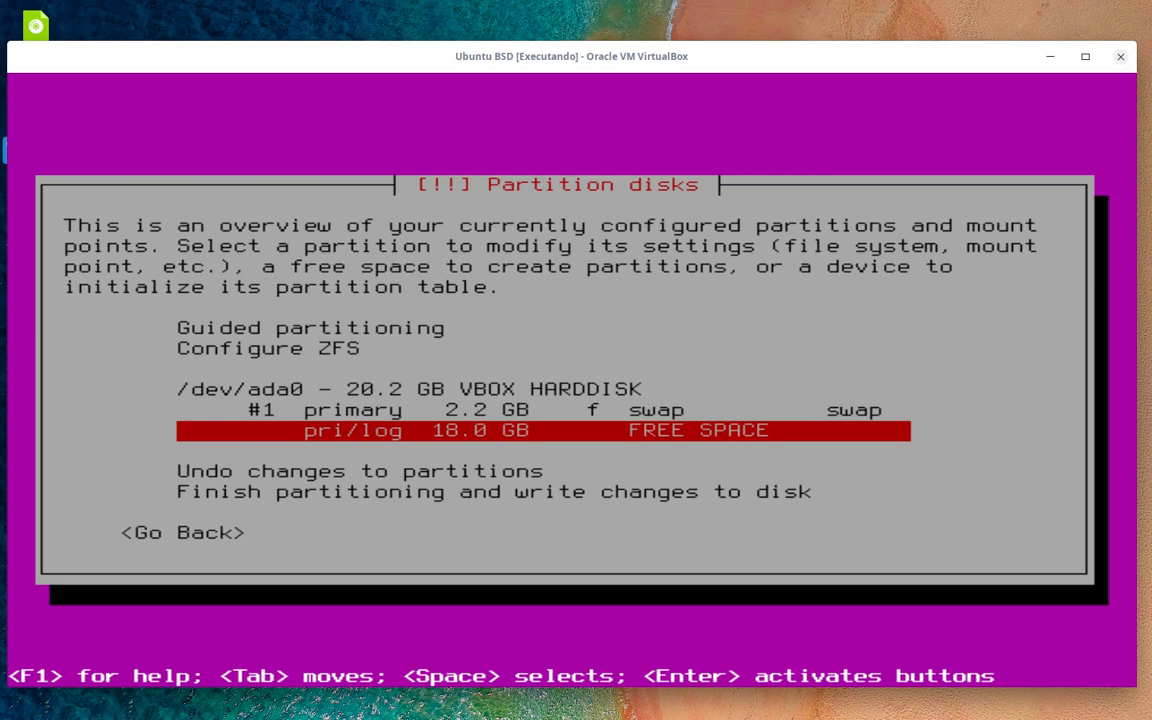
- Create a new 18.0 GB primary partition in the free space
{"action": "key", "text": "Return"}
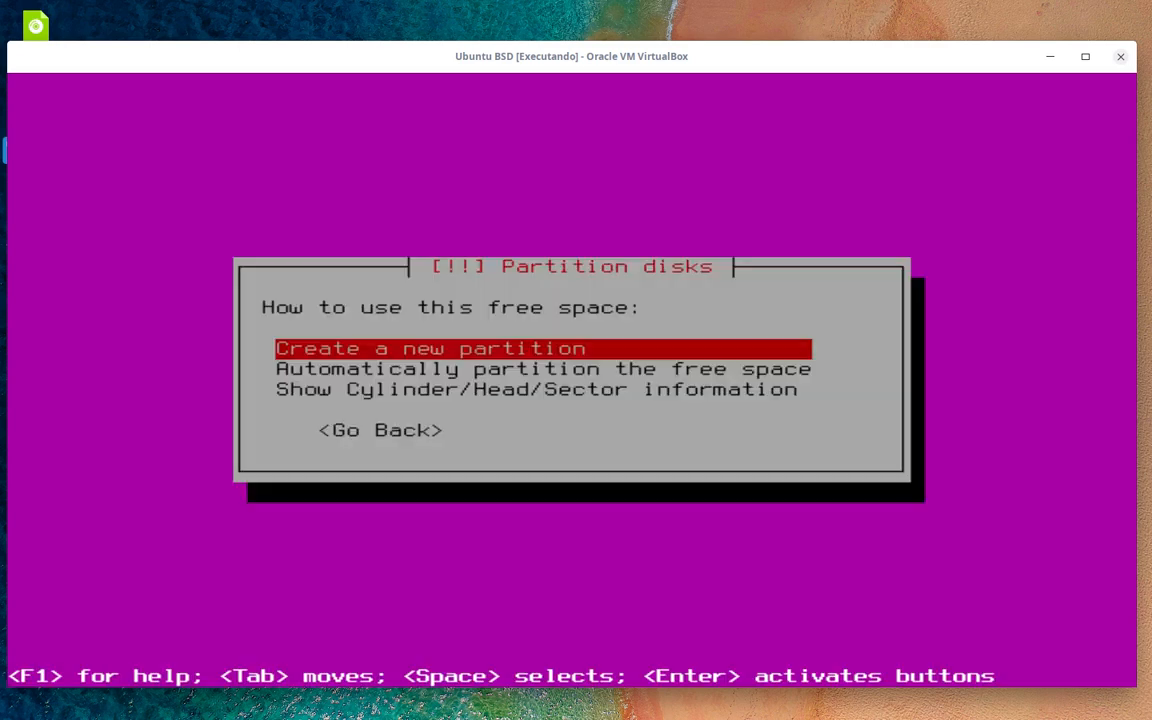
{"action": "key", "text": "Return"}
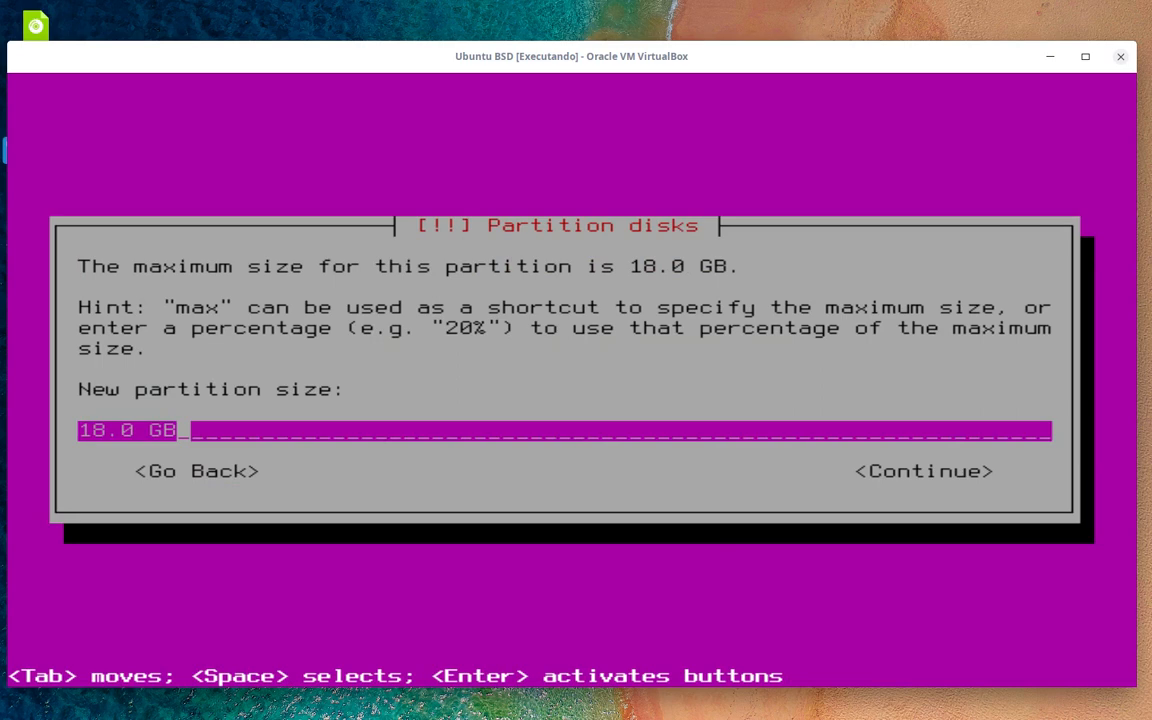
{"action": "key", "text": "Tab"}
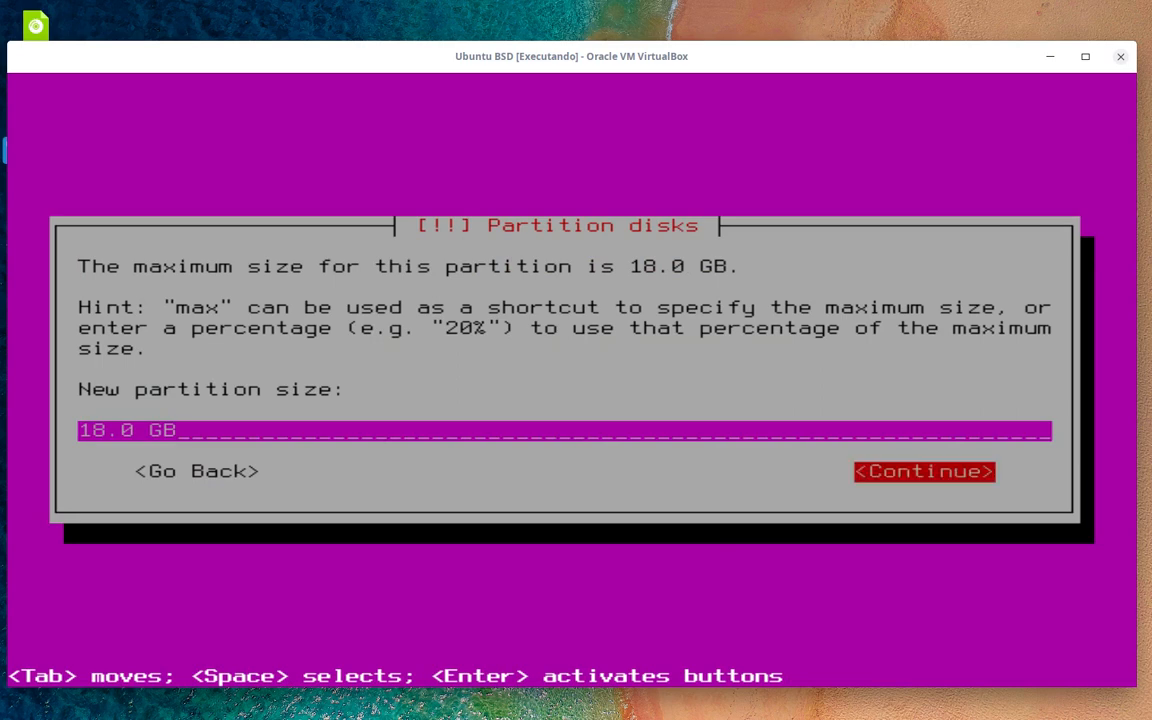
{"action": "key", "text": "Return"}
{"action": "key", "text": "Up"}
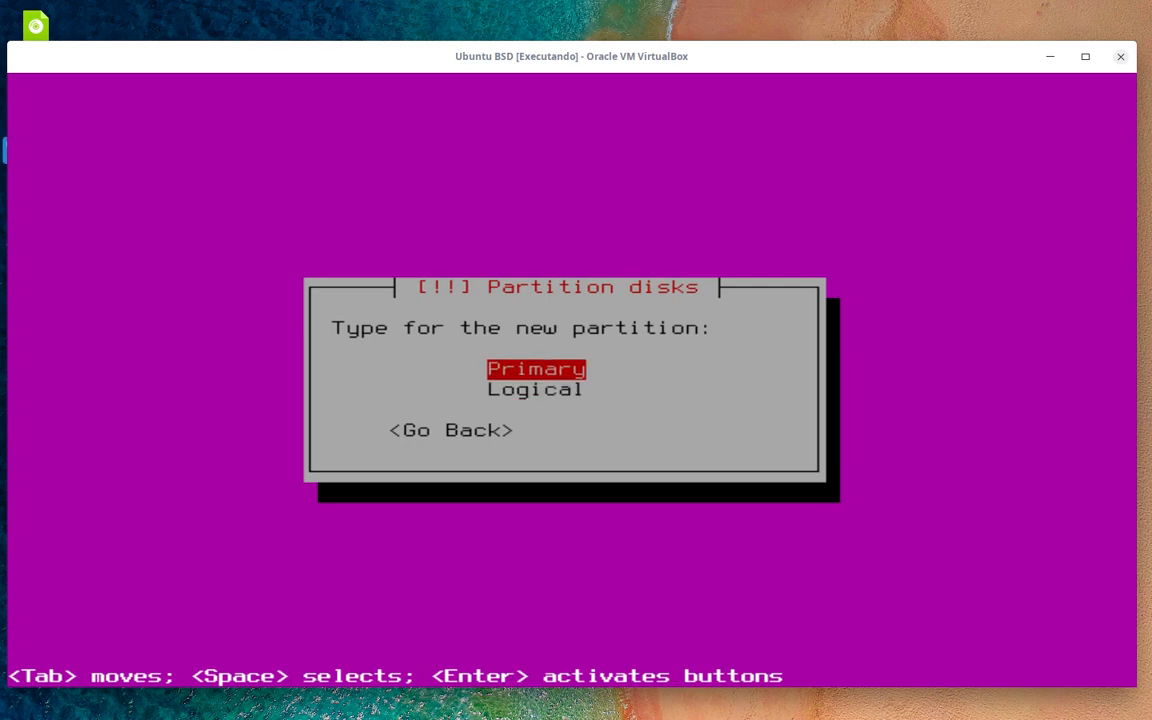
{"action": "key", "text": "Return"}
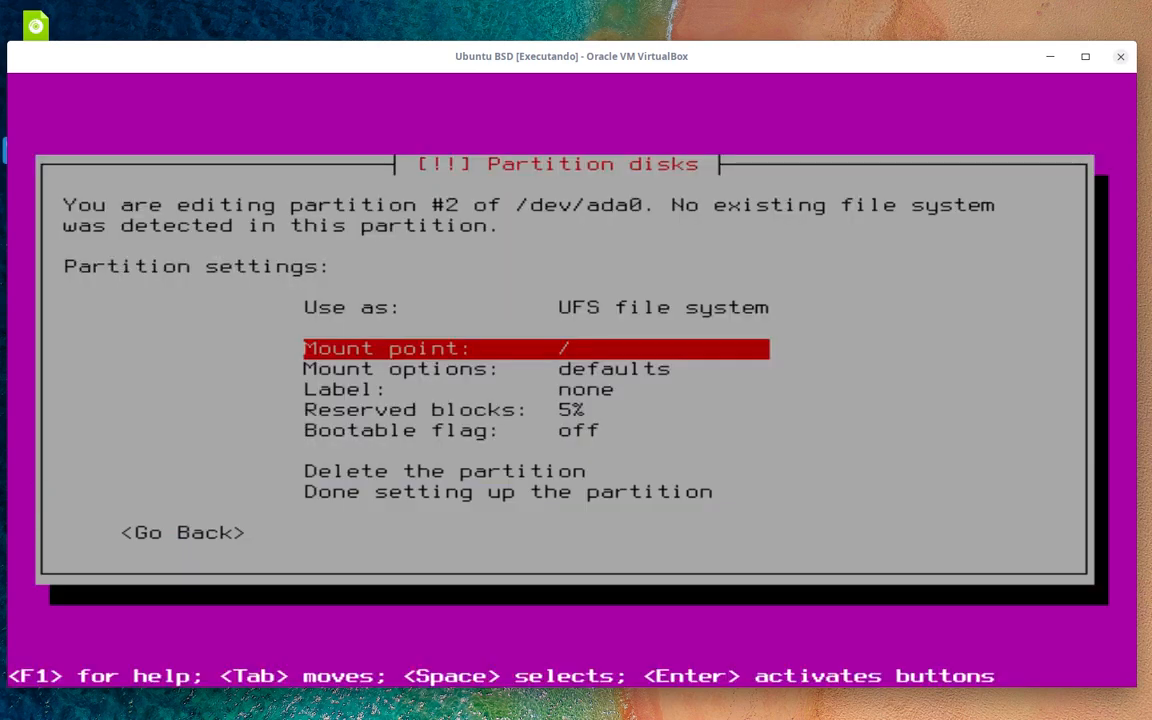
- Set partition #2 to be used as a physical volume for ZFS
{"action": "key", "text": "Up"}
{"action": "key", "text": "Up"}
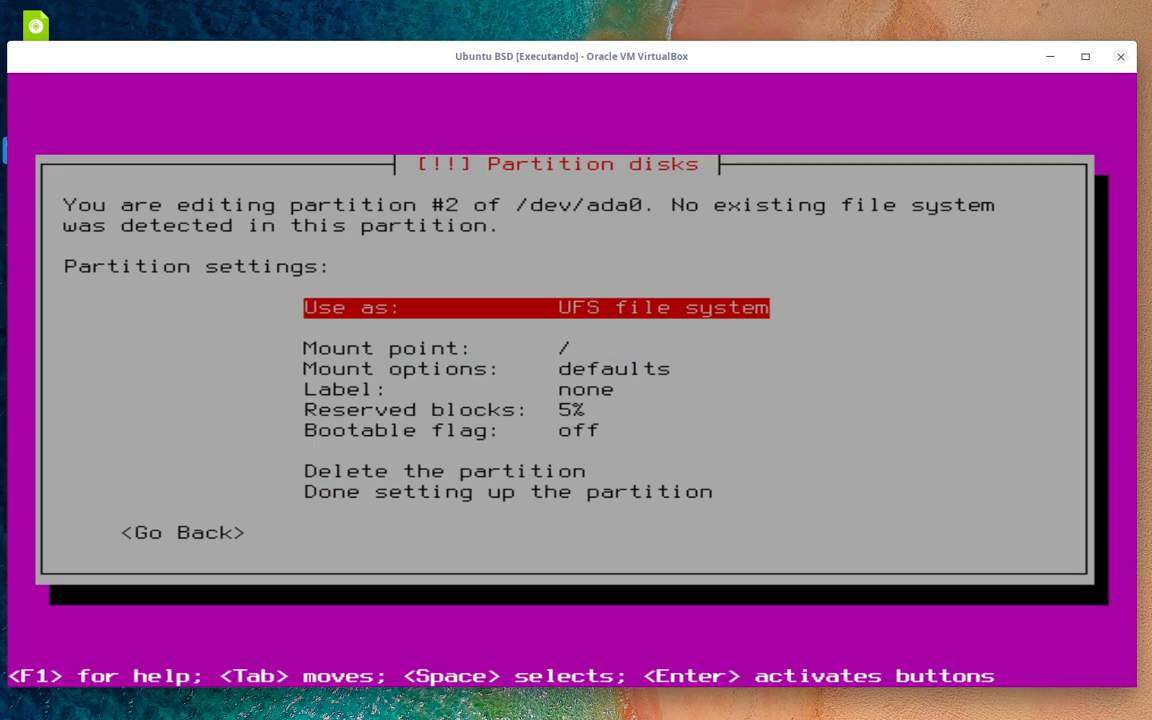
{"action": "key", "text": "Return"}
{"action": "key", "text": "Down"}
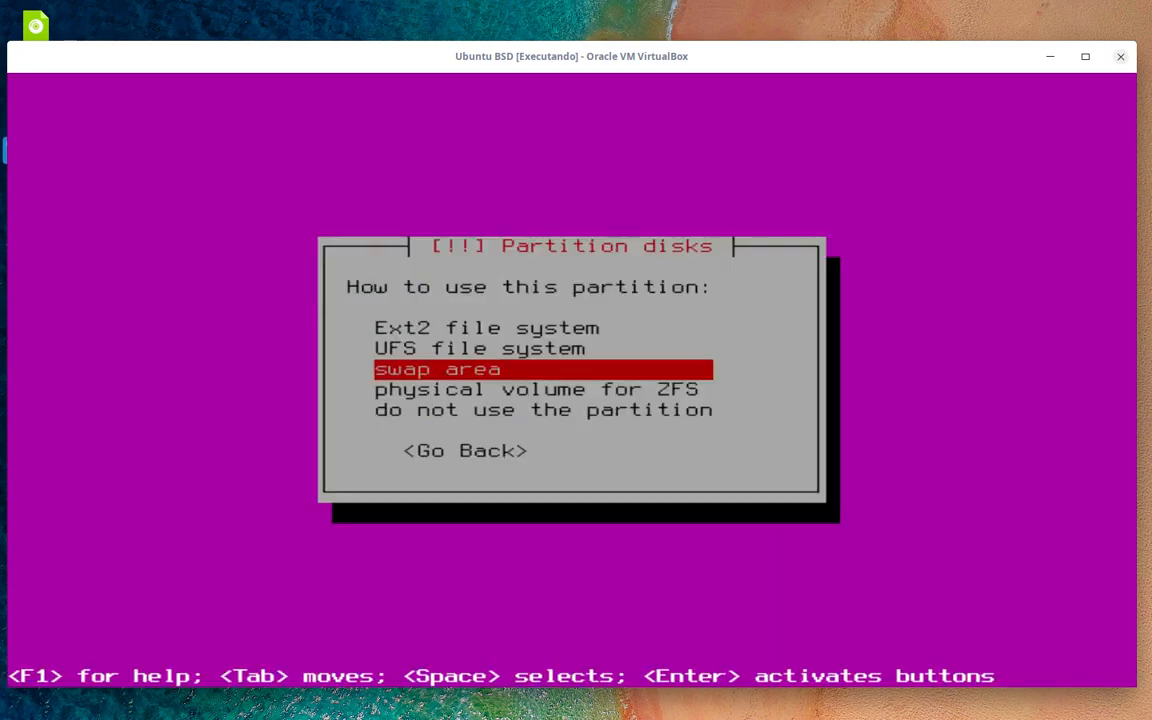
{"action": "key", "text": "Down"}
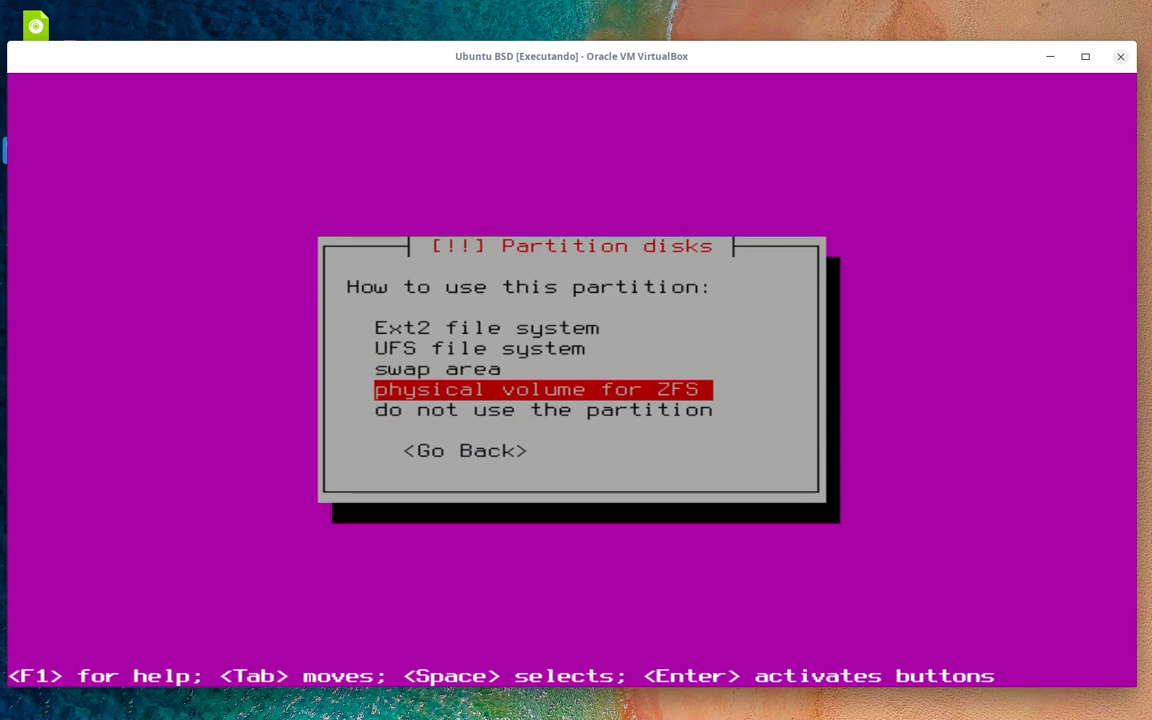
{"action": "key", "text": "Up"}
{"action": "key", "text": "Up"}
{"action": "key", "text": "Up"}
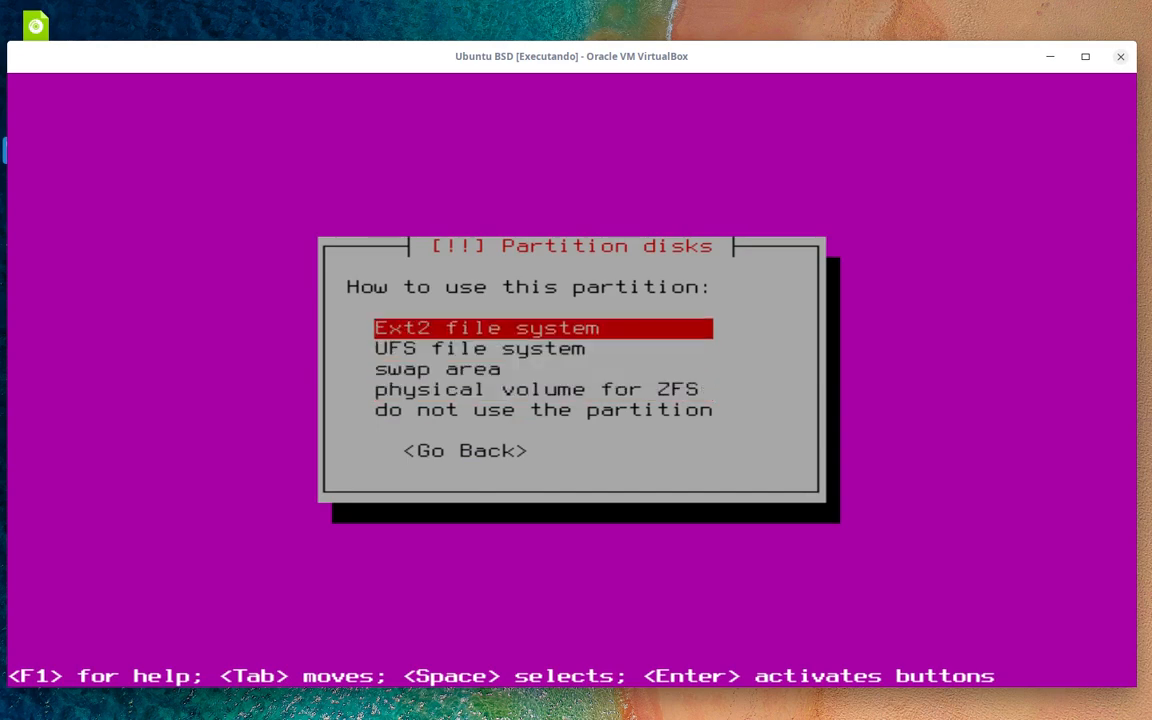
{"action": "key", "text": "Down"}
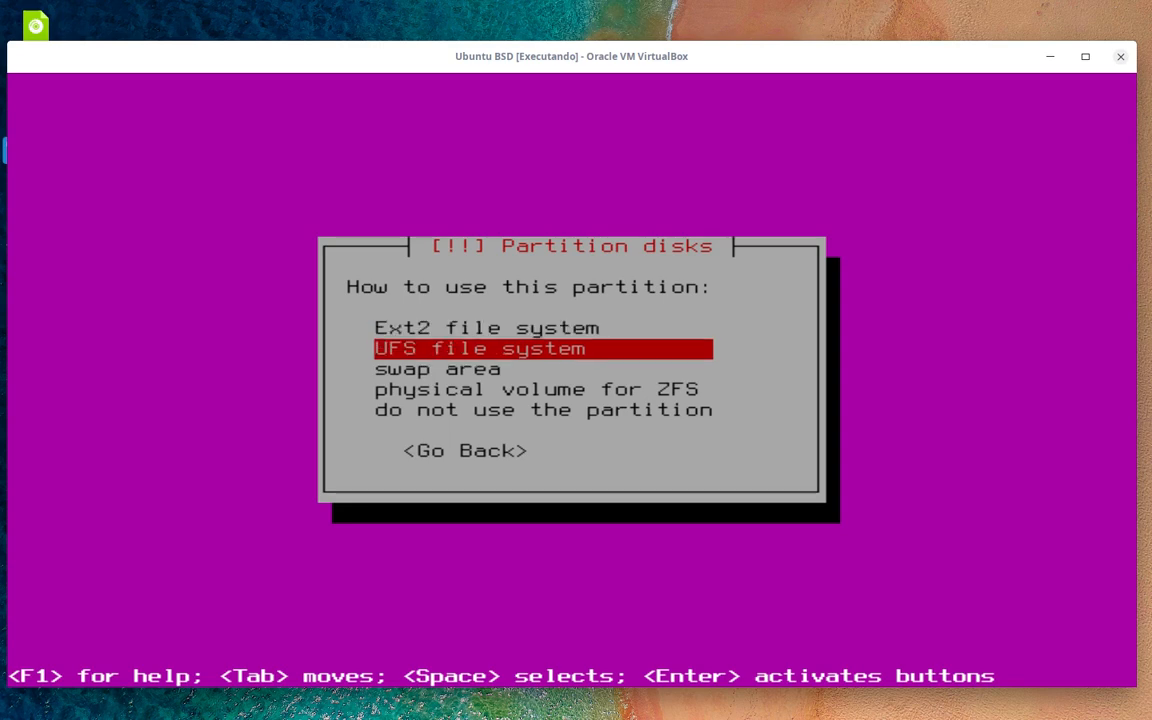
{"action": "key", "text": "Down"}
{"action": "key", "text": "Down"}
{"action": "key", "text": "Up"}
{"action": "key", "text": "Down"}
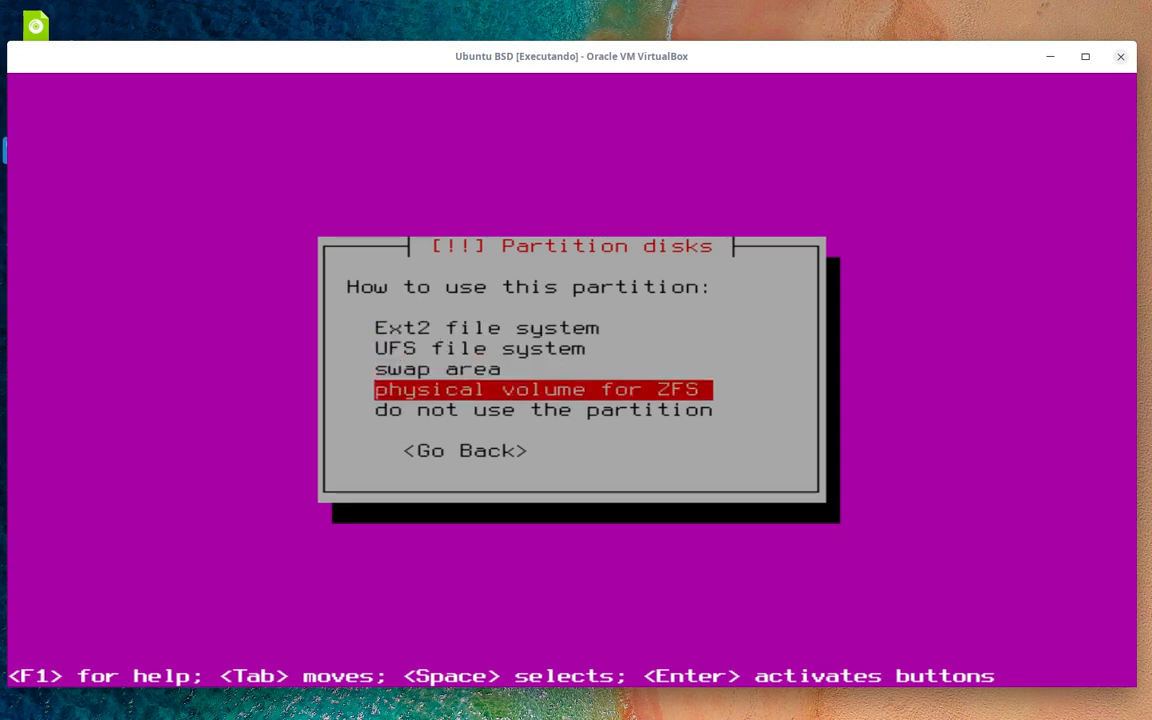
{"action": "key", "text": "Return"}
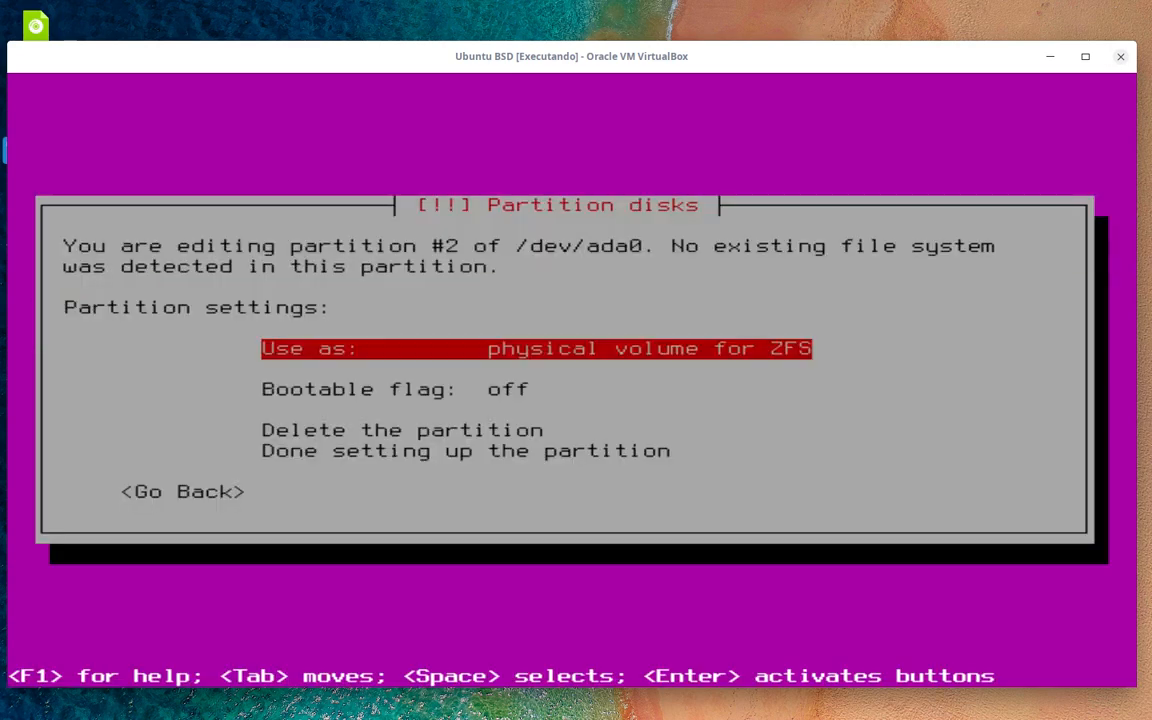
- Try partition #2 as a UFS file system with mount point /
{"action": "key", "text": "Down"}
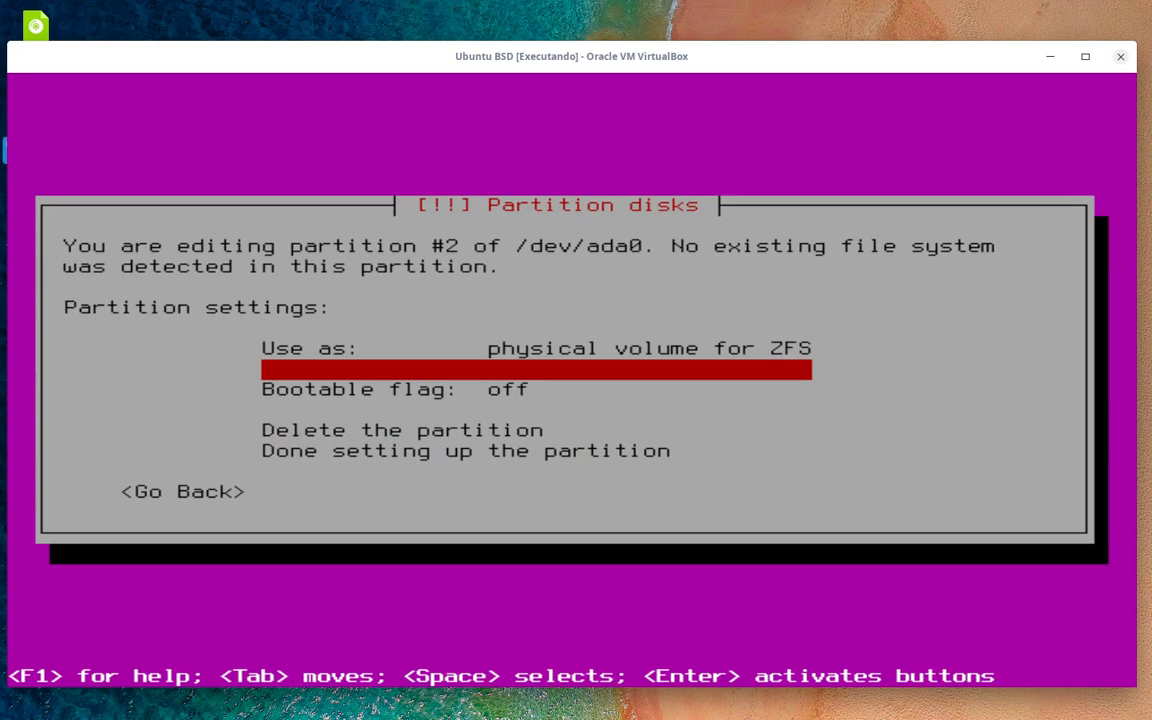
{"action": "key", "text": "Down"}
{"action": "key", "text": "Up"}
{"action": "key", "text": "Up"}
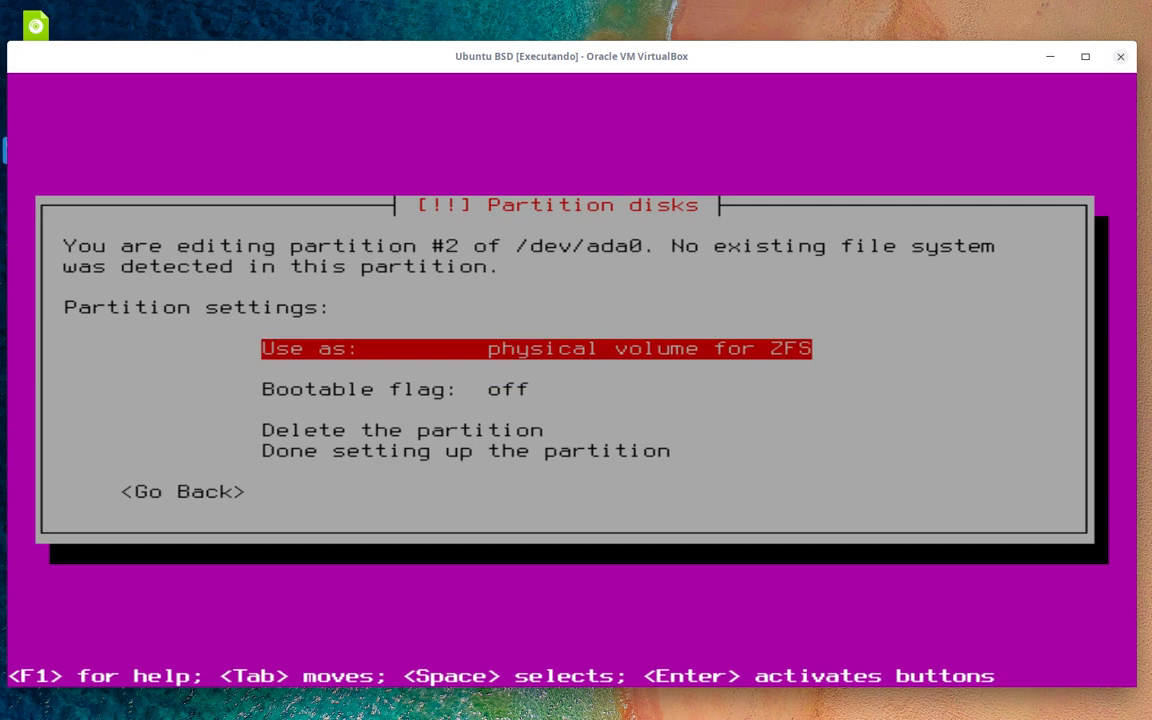
{"action": "key", "text": "Down"}
{"action": "key", "text": "Down"}
{"action": "key", "text": "Down"}
{"action": "key", "text": "Up"}
{"action": "key", "text": "Up"}
{"action": "key", "text": "Return"}
{"action": "key", "text": "Up"}
{"action": "key", "text": "Up"}
{"action": "key", "text": "Return"}
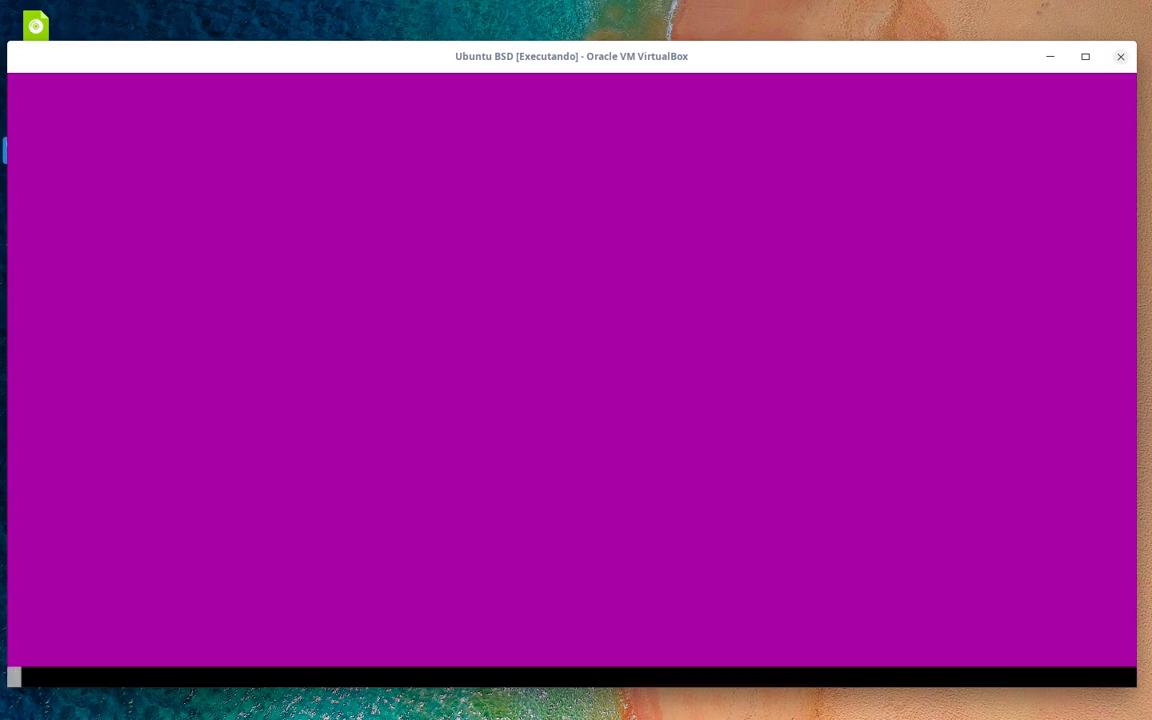
{"action": "key", "text": "Down"}
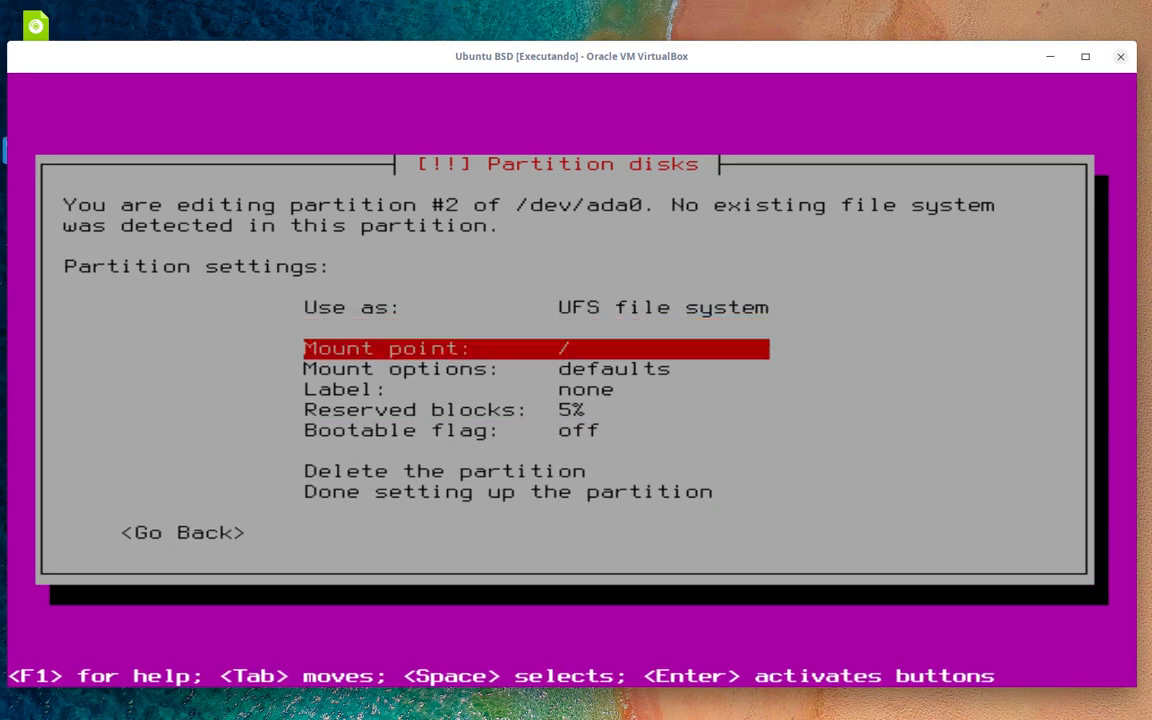
{"action": "key", "text": "Return"}
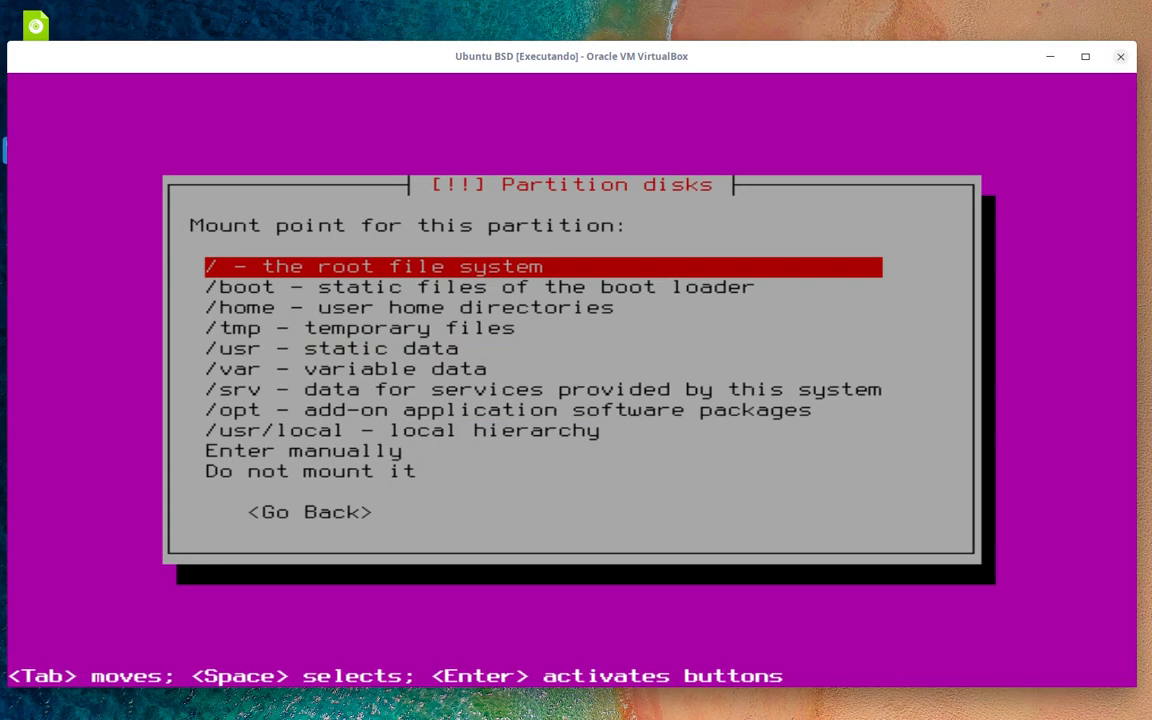
{"action": "key", "text": "Return"}
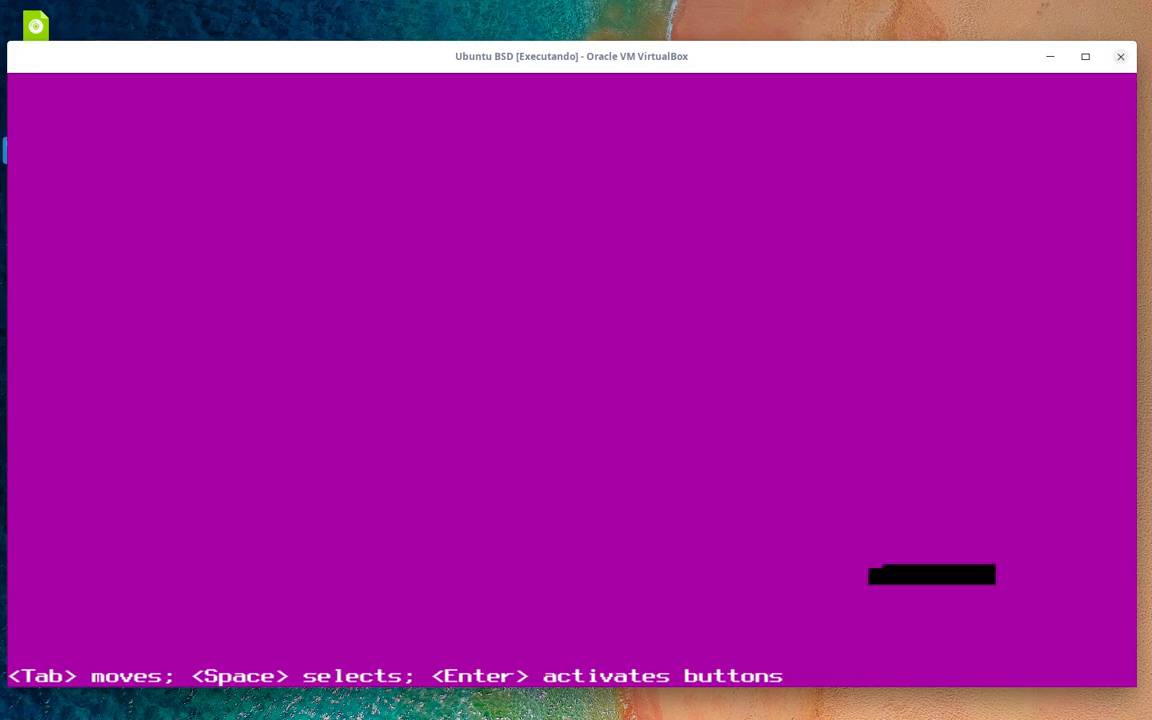
- Switch partition #2 back to a ZFS physical volume and finish its setup
{"action": "key", "text": "Down"}
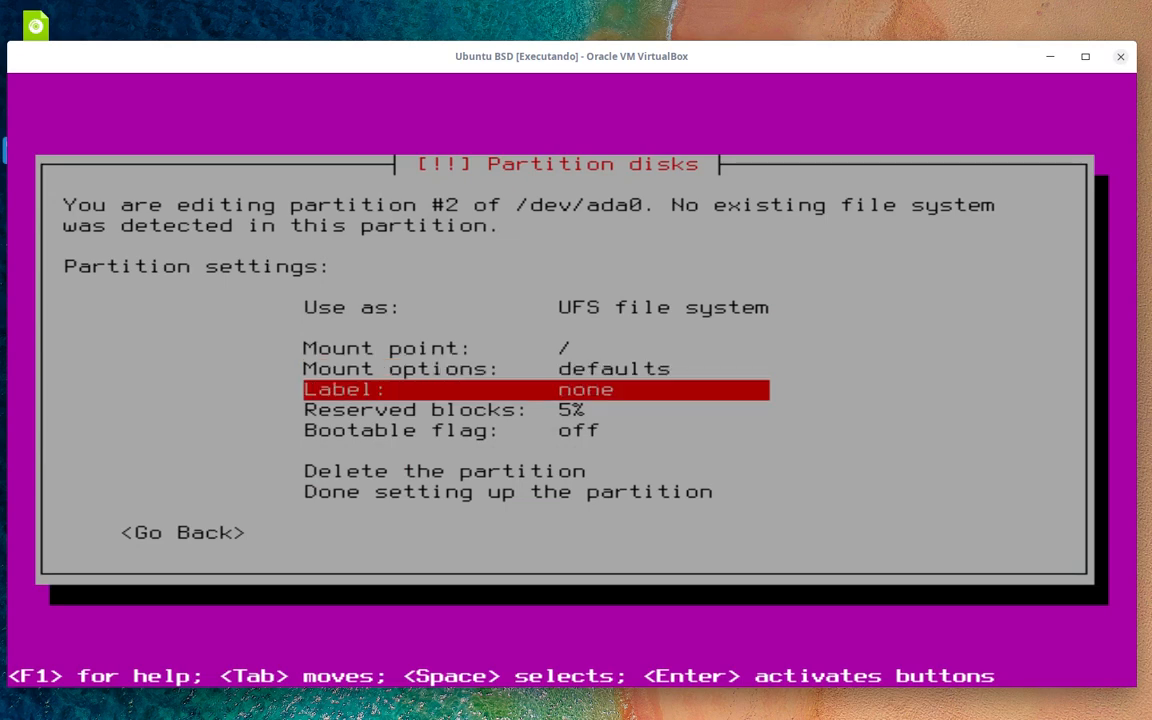
{"action": "key", "text": "Down"}
{"action": "key", "text": "Down"}
{"action": "key", "text": "Down"}
{"action": "key", "text": "Down"}
{"action": "key", "text": "Up"}
{"action": "key", "text": "Up"}
{"action": "key", "text": "Up"}
{"action": "key", "text": "Up"}
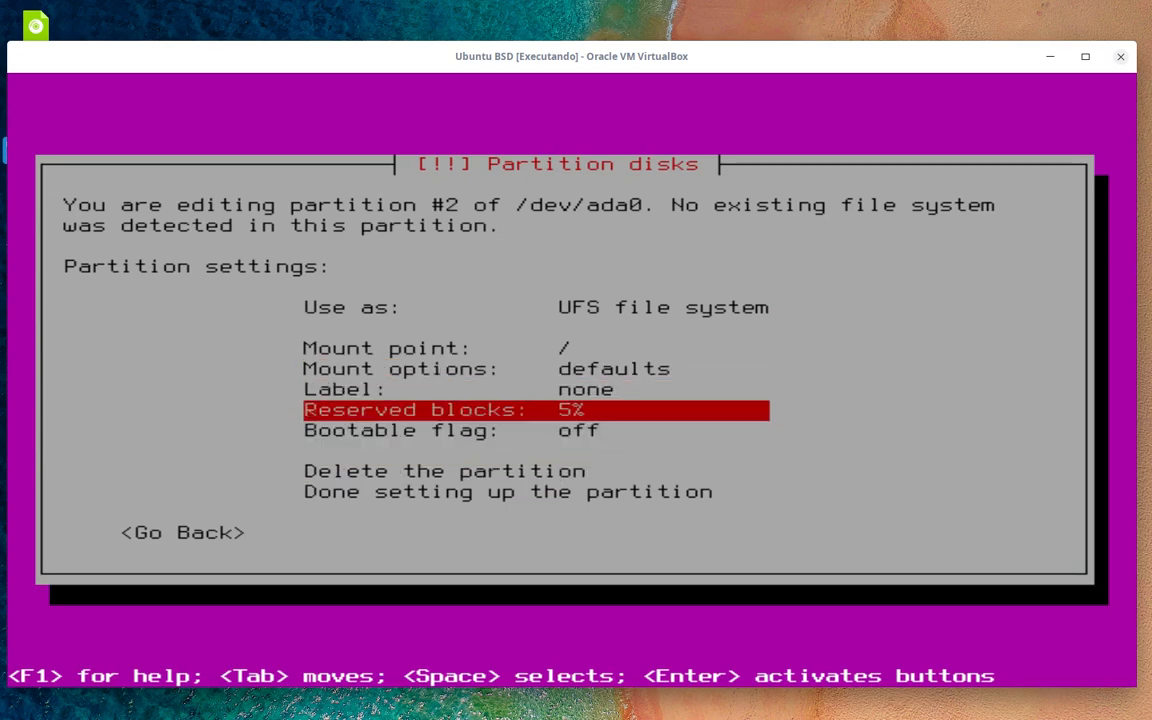
{"action": "key", "text": "Up"}
{"action": "key", "text": "Up"}
{"action": "key", "text": "Up"}
{"action": "key", "text": "Up"}
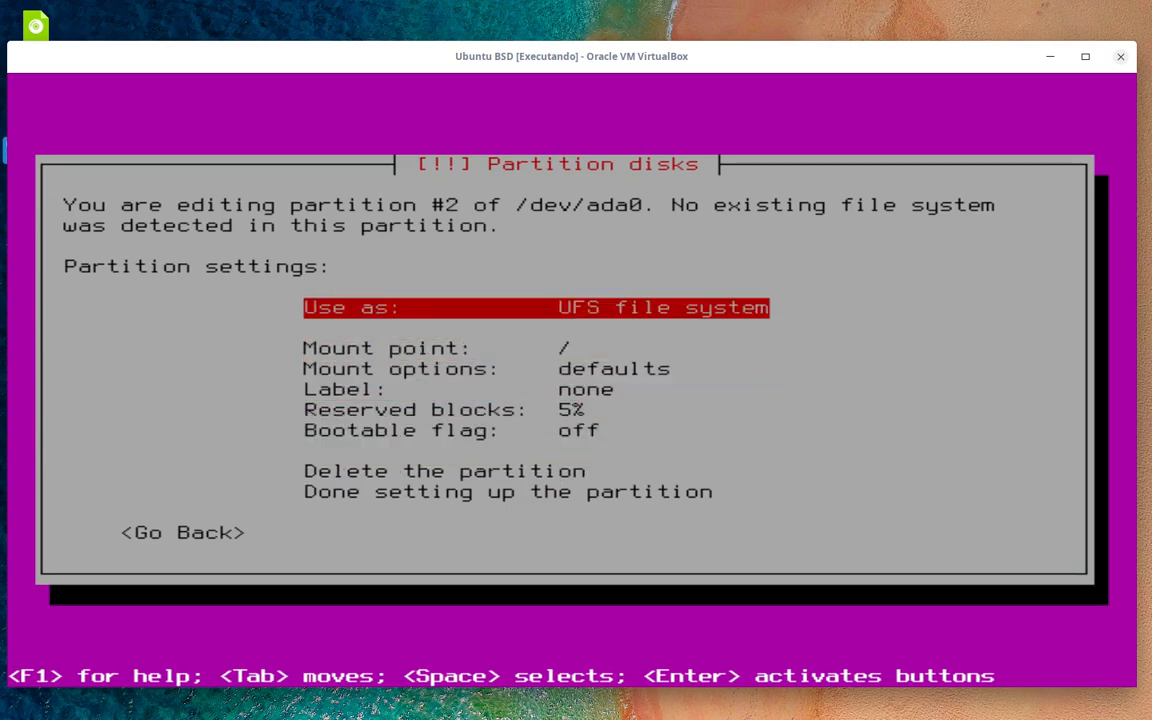
{"action": "key", "text": "Return"}
{"action": "key", "text": "Down"}
{"action": "key", "text": "Down"}
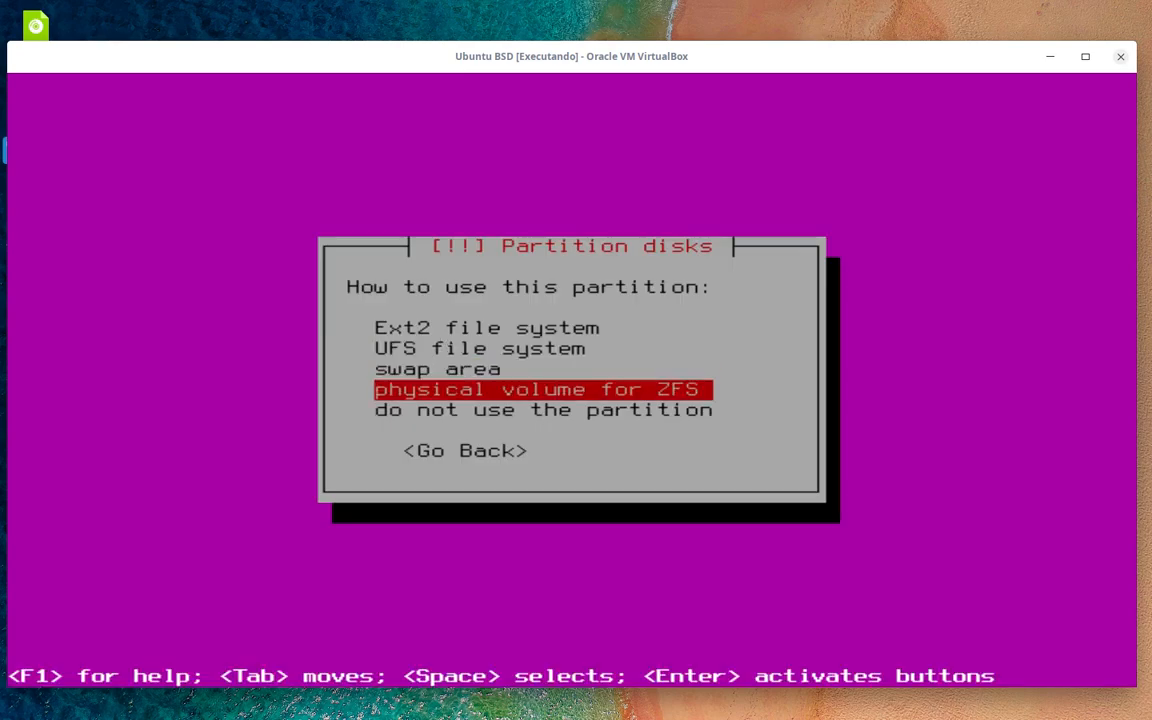
{"action": "key", "text": "Return"}
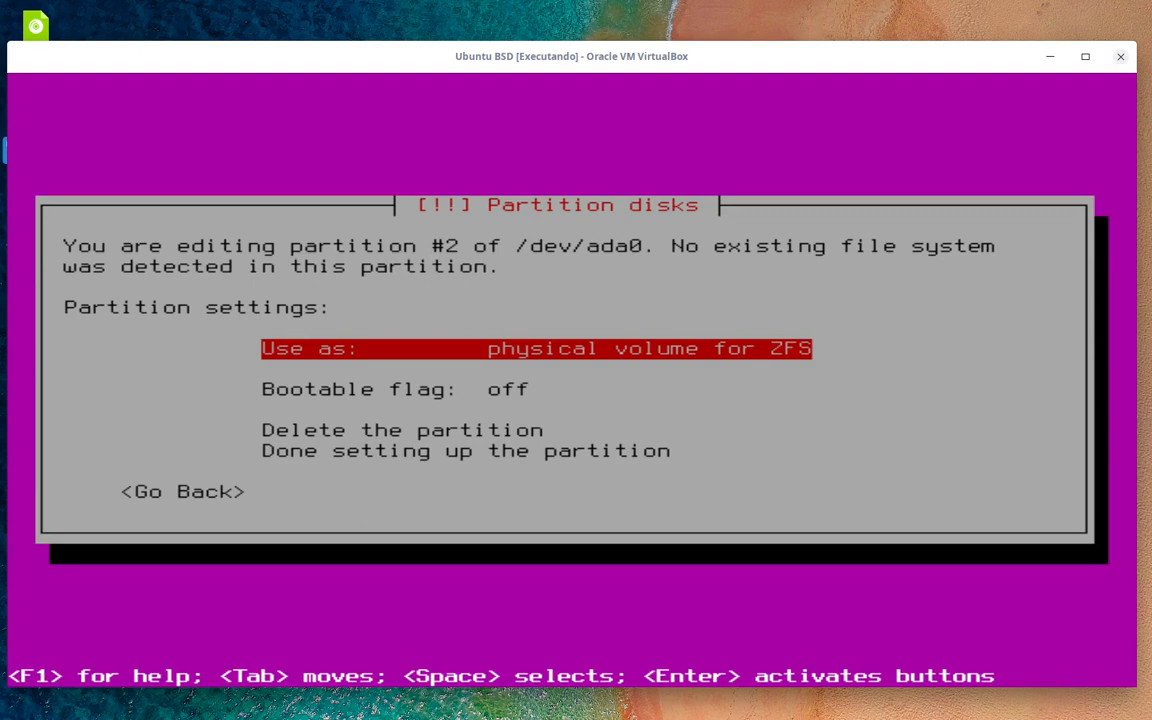
{"action": "key", "text": "Down"}
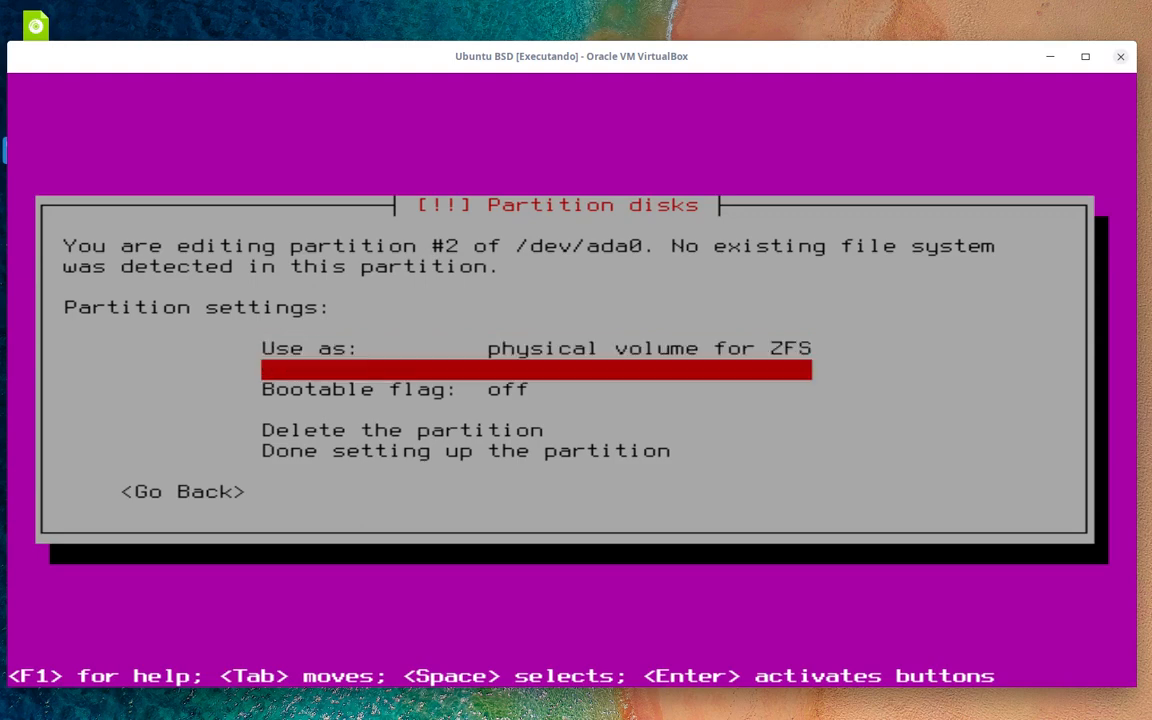
{"action": "key", "text": "Down"}
{"action": "key", "text": "Down"}
{"action": "key", "text": "Down"}
{"action": "key", "text": "Down"}
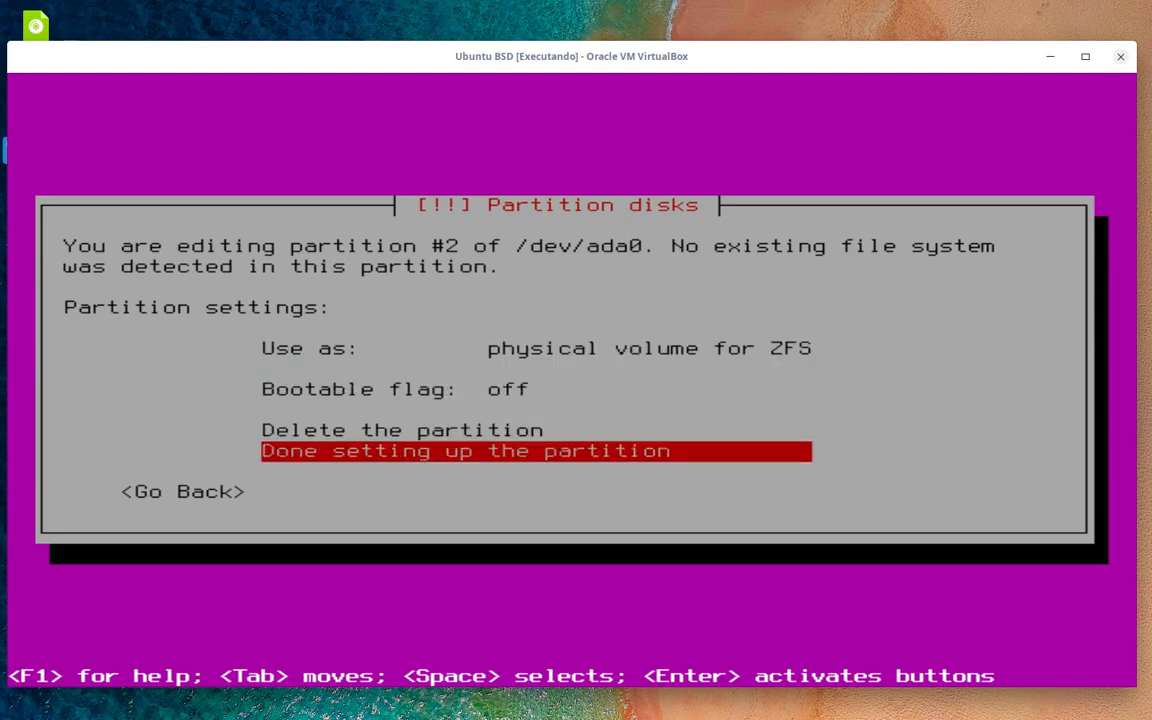
{"action": "key", "text": "Return"}
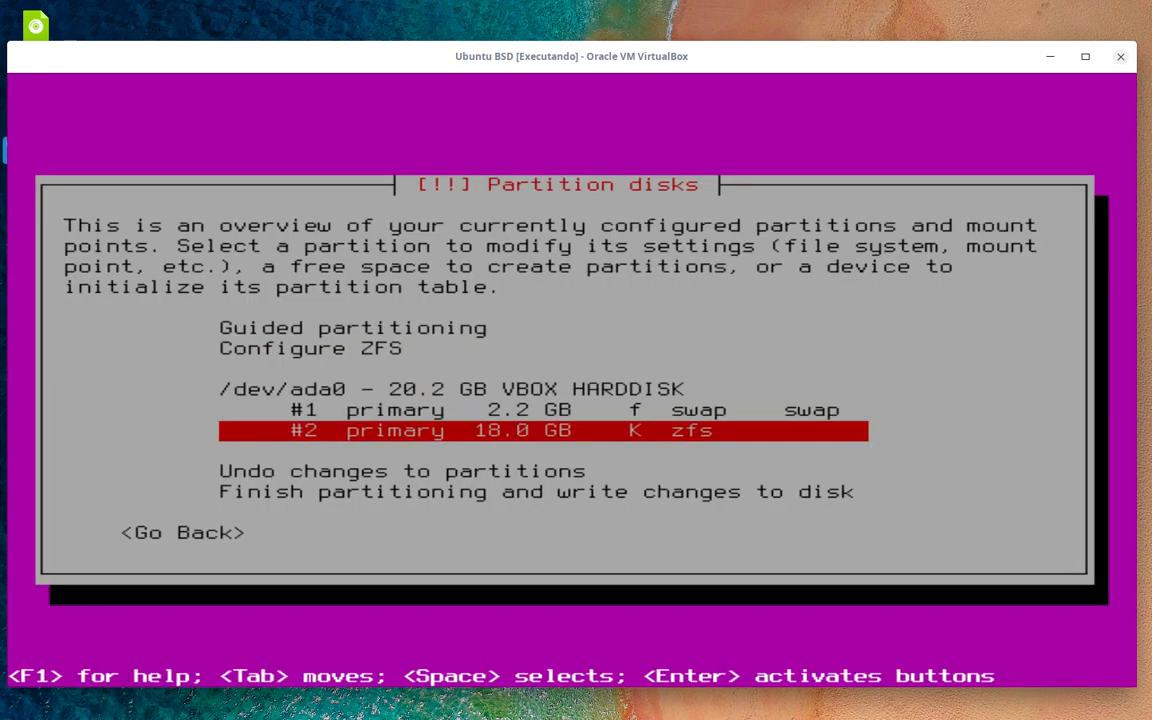
- Try to finish partitioning and write the changes to disk, triggering the no-root error
{"action": "key", "text": "Up"}
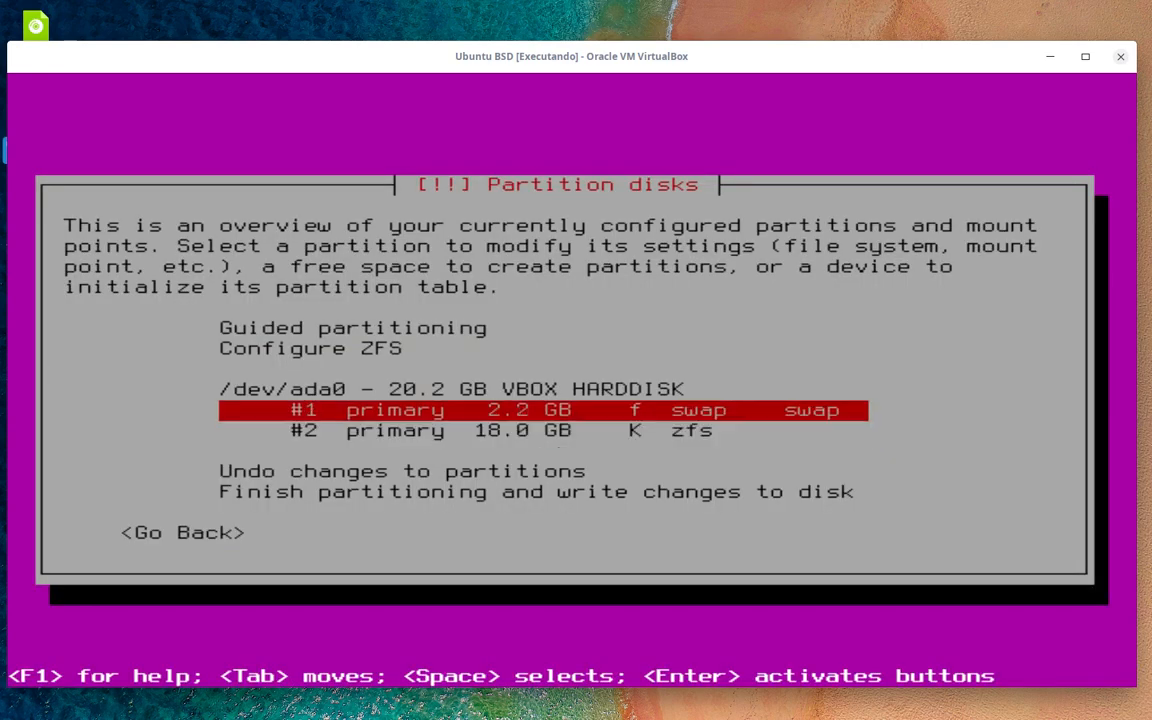
{"action": "key", "text": "Down"}
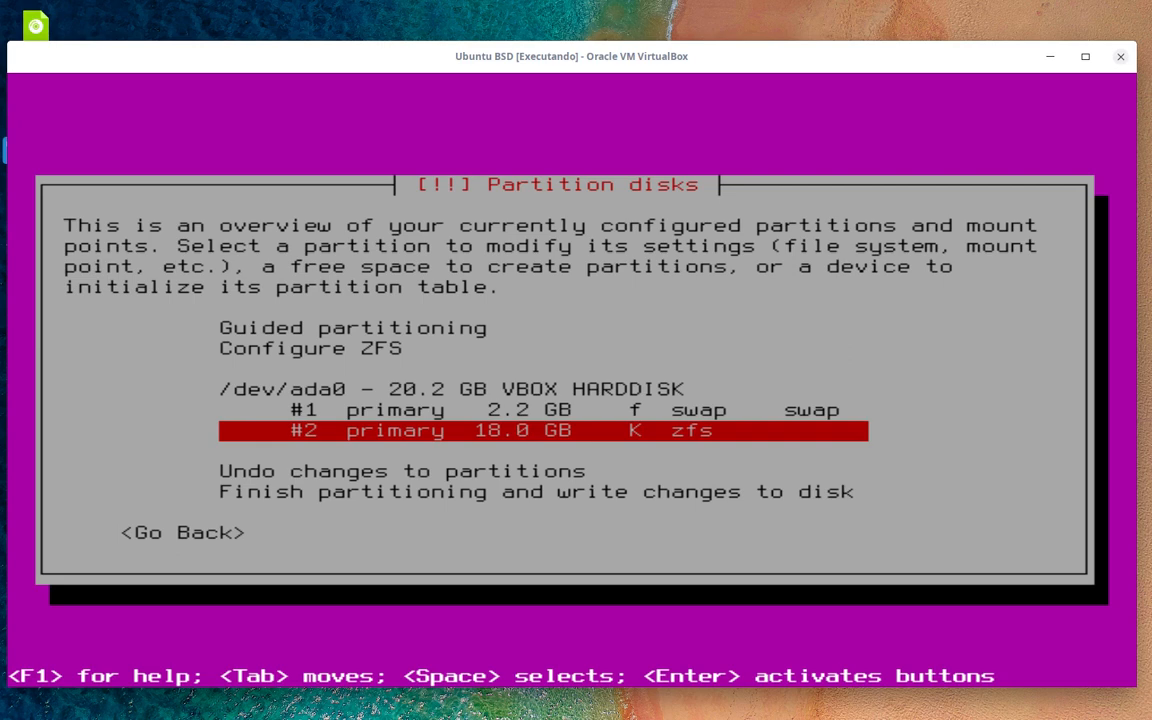
{"action": "key", "text": "Down"}
{"action": "key", "text": "Down"}
{"action": "key", "text": "Down"}
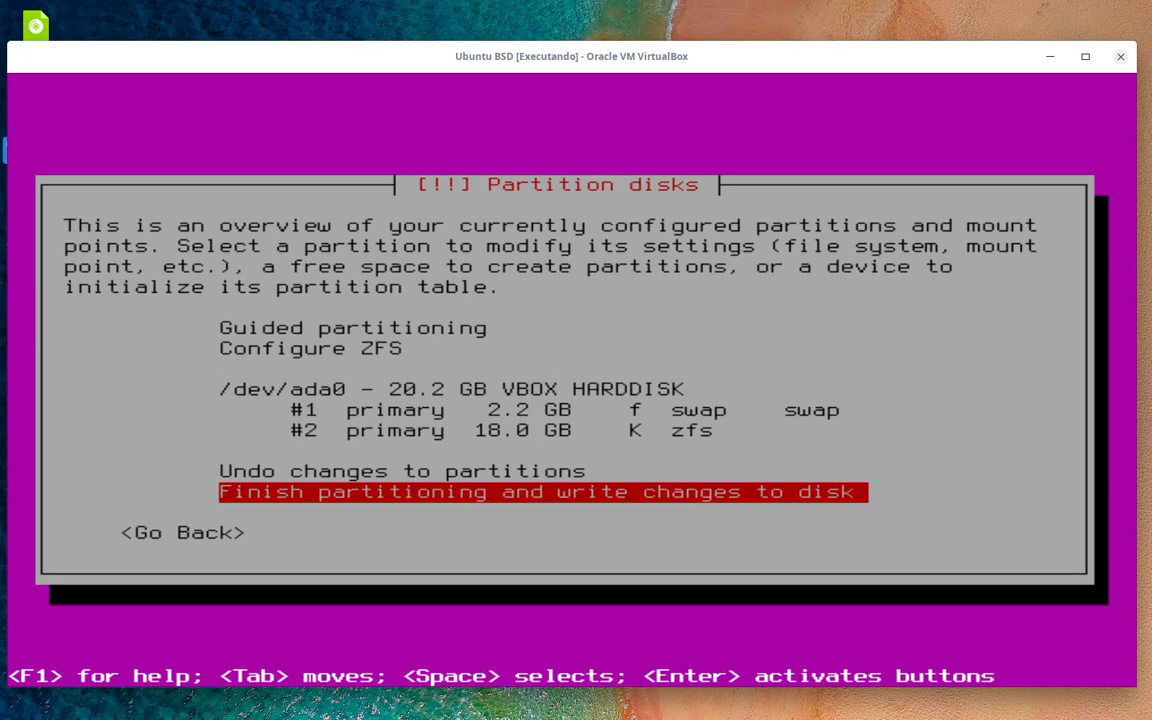
{"action": "key", "text": "Return"}
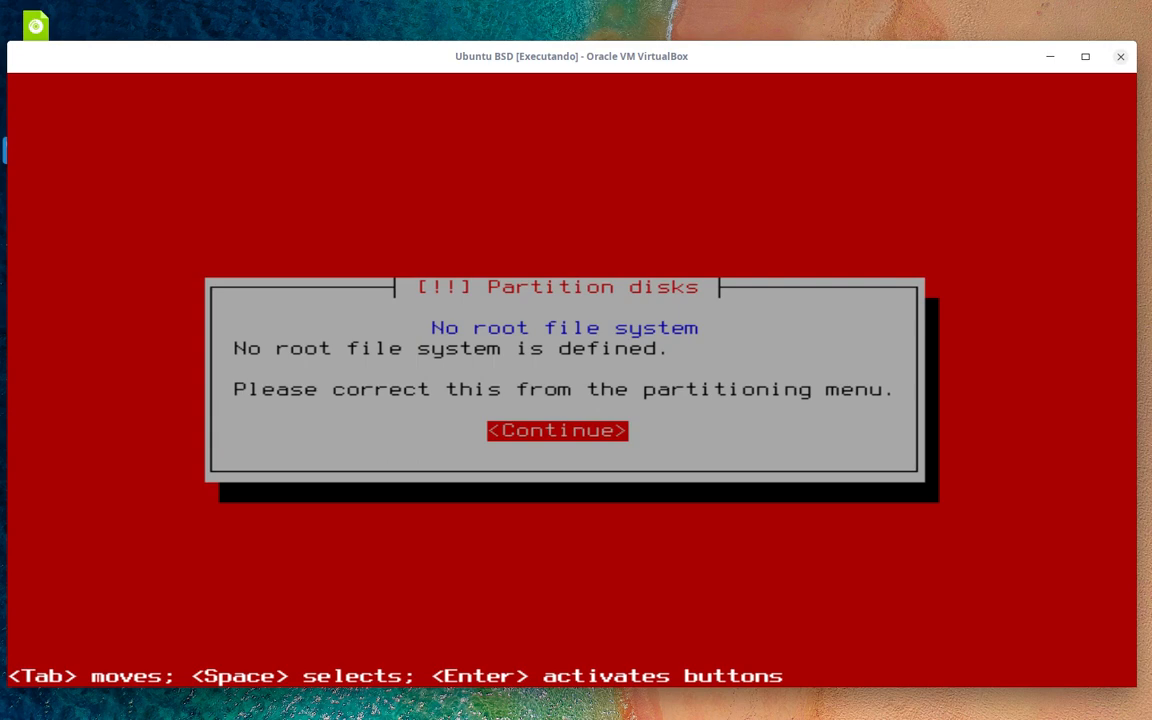
- Dismiss the error and change the 18.0 GB partition #2 to a UFS file system
{"action": "key", "text": "Return"}
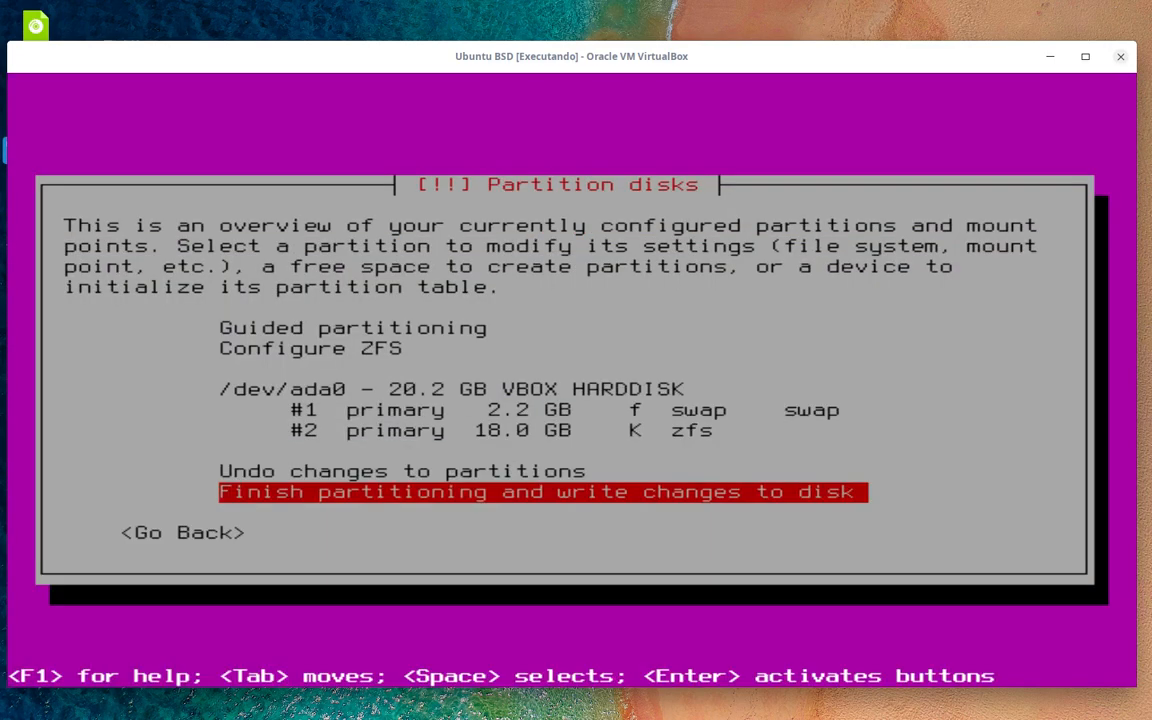
{"action": "key", "text": "Up"}
{"action": "key", "text": "Up"}
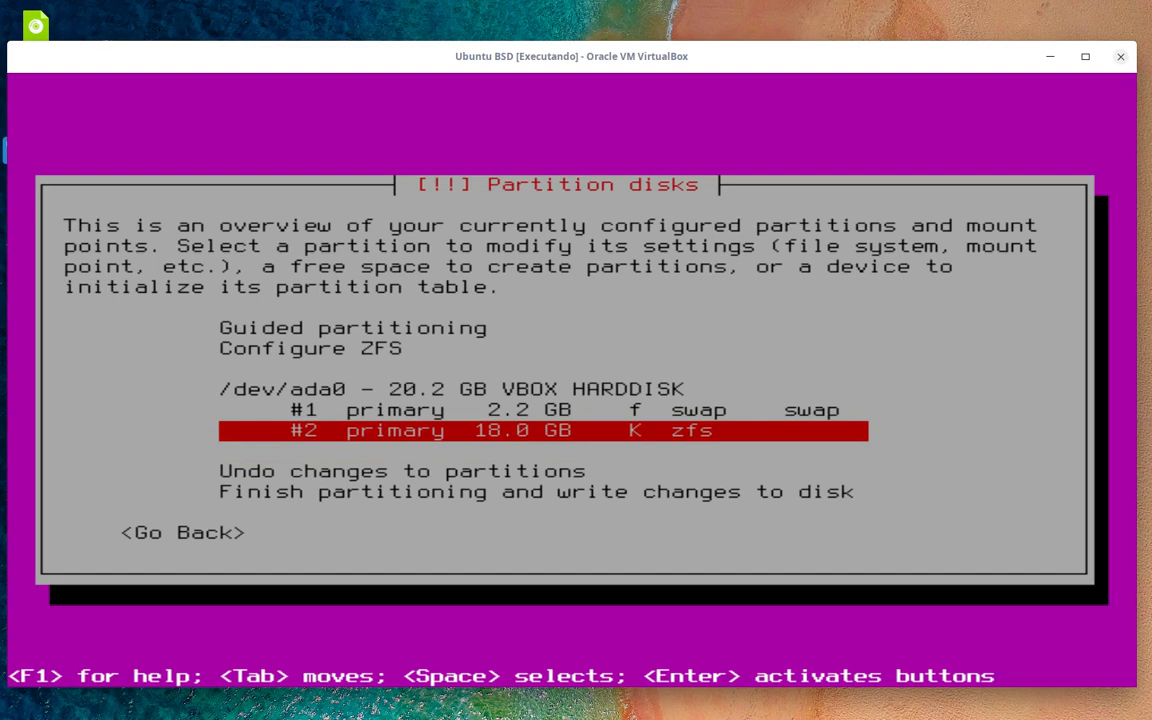
{"action": "key", "text": "Return"}
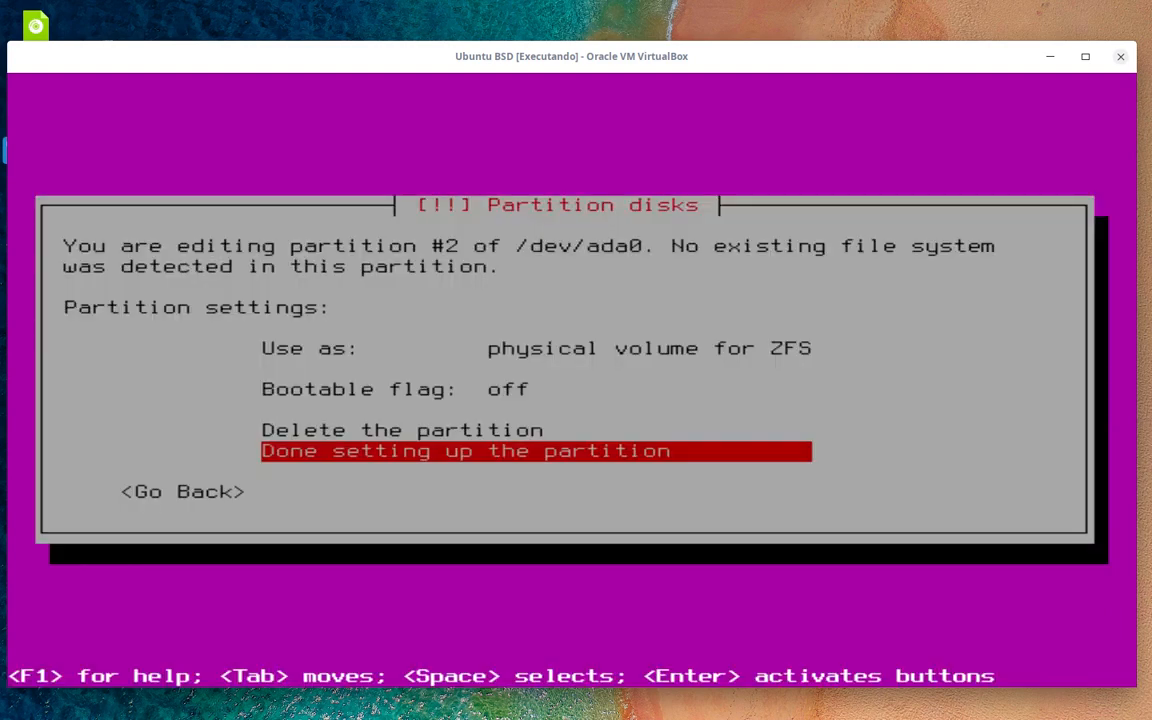
{"action": "key", "text": "Up"}
{"action": "key", "text": "Up"}
{"action": "key", "text": "Up"}
{"action": "key", "text": "Up"}
{"action": "key", "text": "Up"}
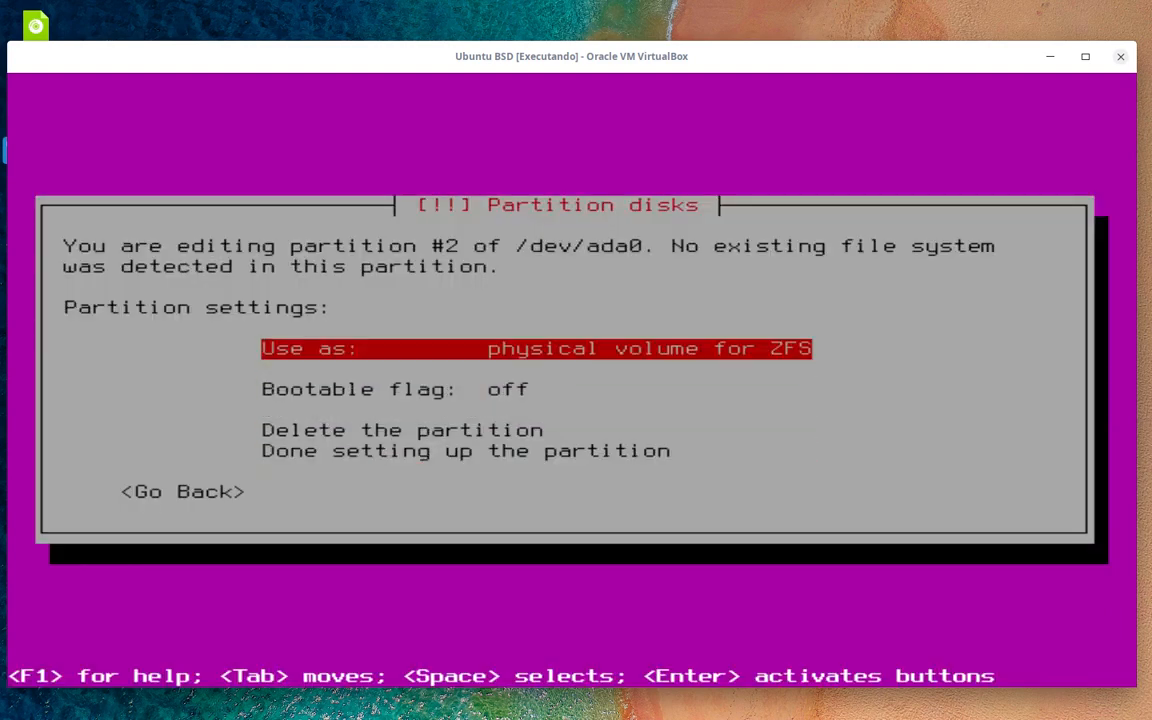
{"action": "key", "text": "Return"}
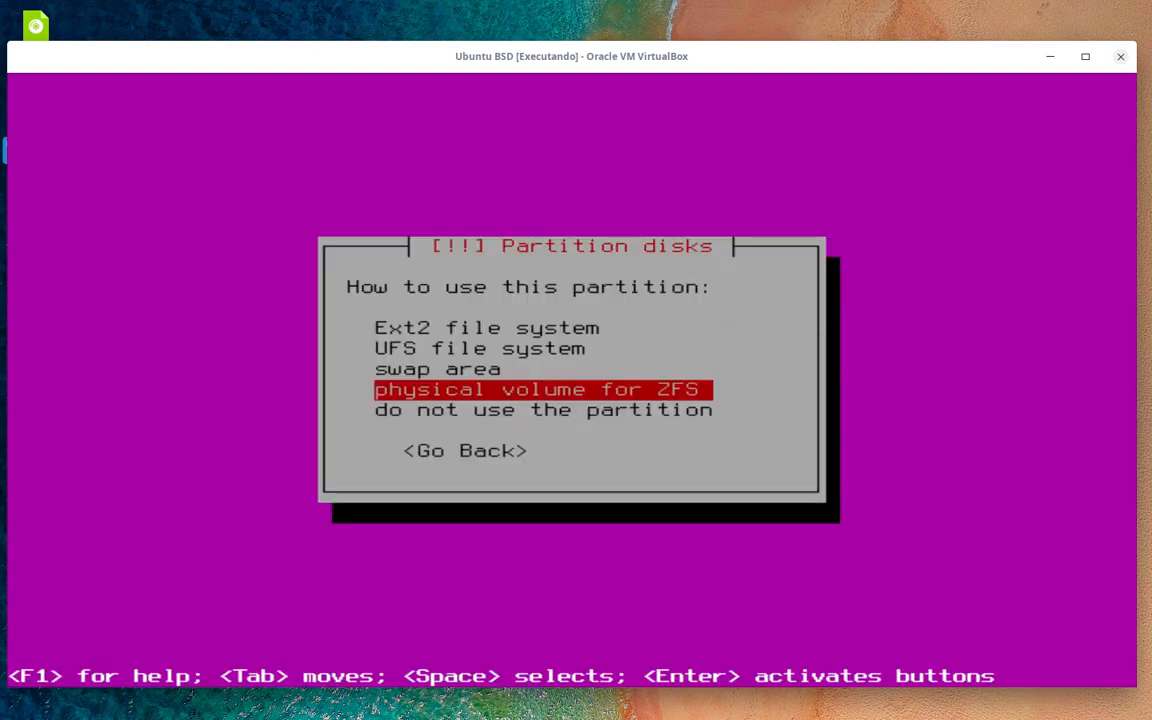
{"action": "key", "text": "Up"}
{"action": "key", "text": "Up"}
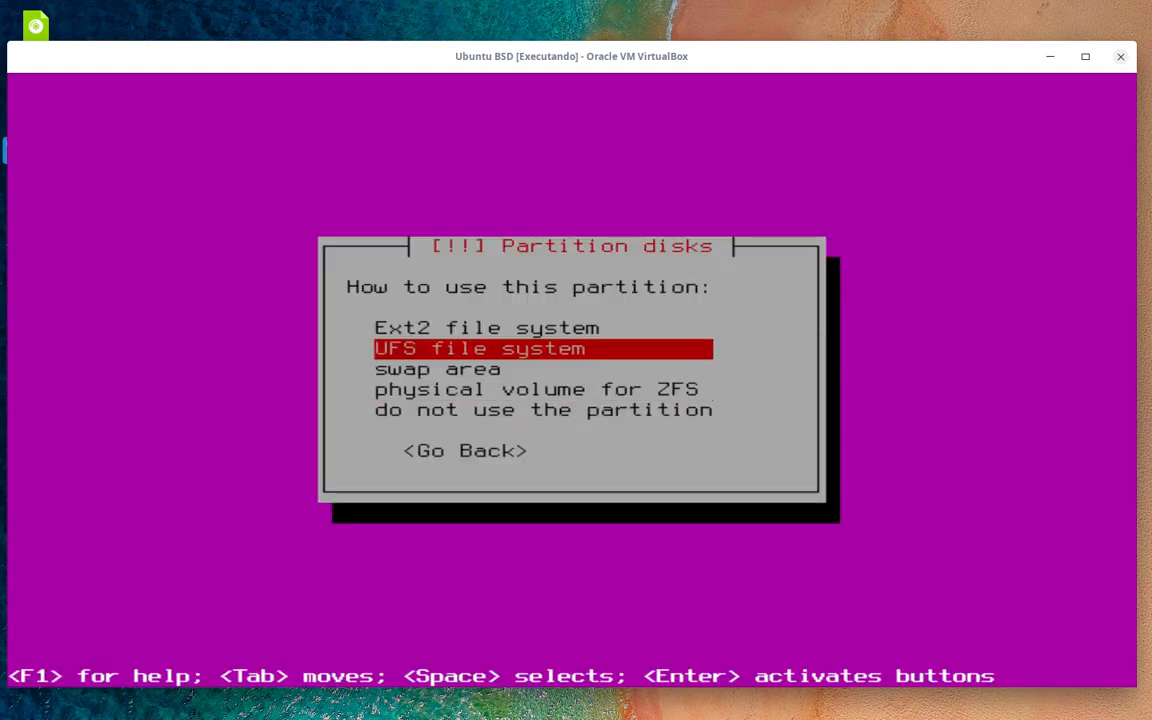
{"action": "key", "text": "Return"}
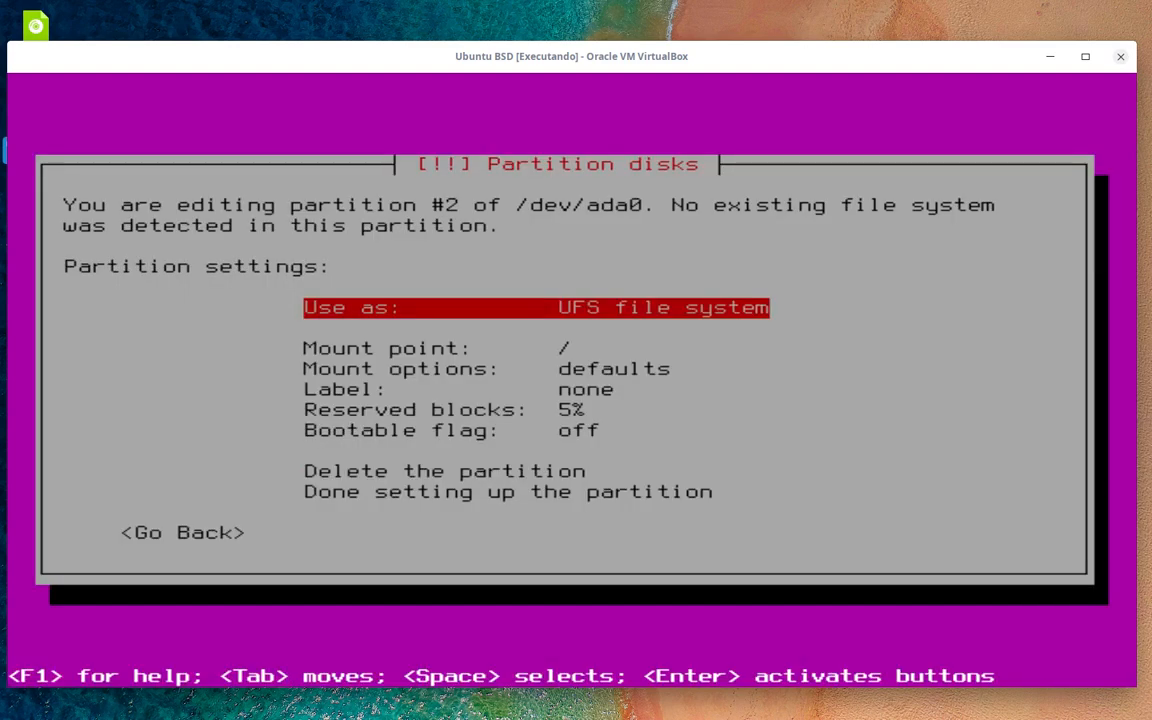
- Set partition #2's mount point to / (root) and finish its setup
{"action": "key", "text": "Down"}
{"action": "key", "text": "Down"}
{"action": "key", "text": "Up"}
{"action": "key", "text": "Return"}
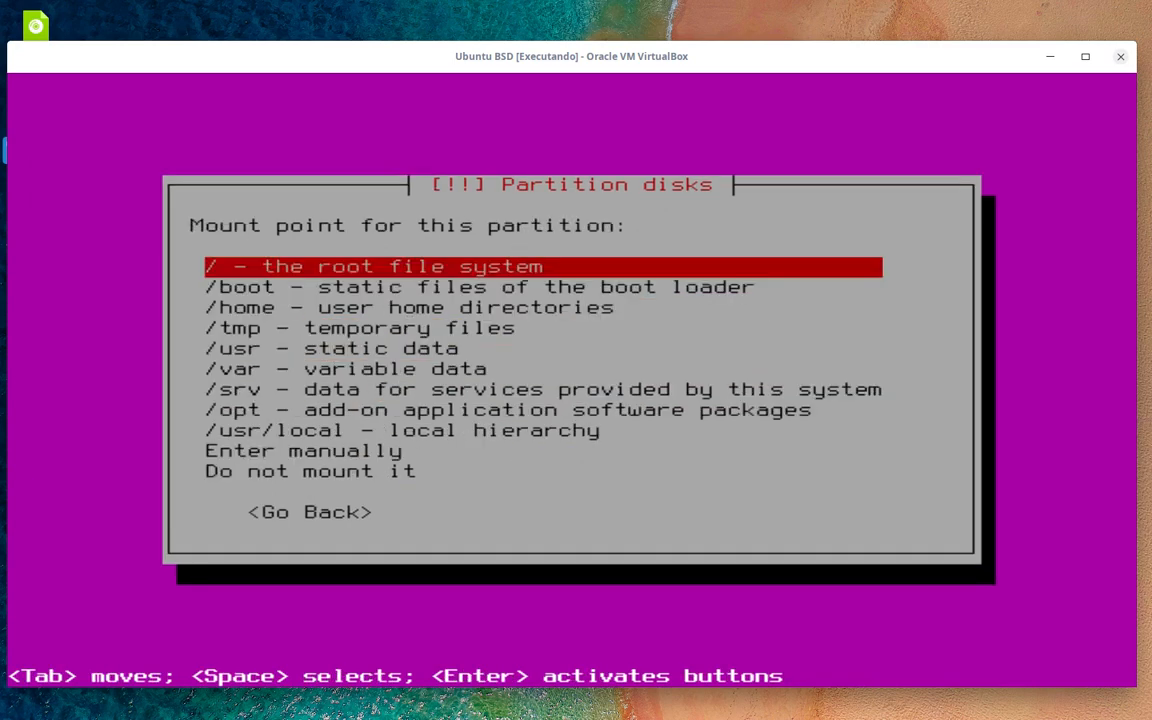
{"action": "key", "text": "Down"}
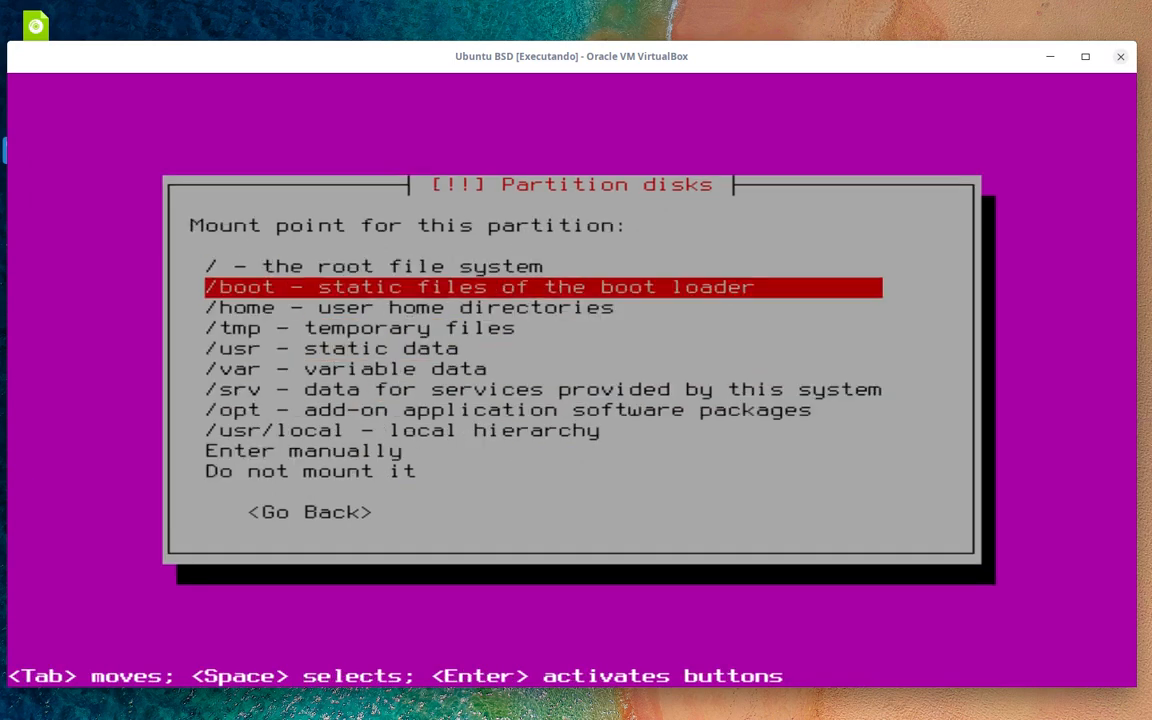
{"action": "key", "text": "Down"}
{"action": "key", "text": "Up"}
{"action": "key", "text": "Up"}
{"action": "key", "text": "Return"}
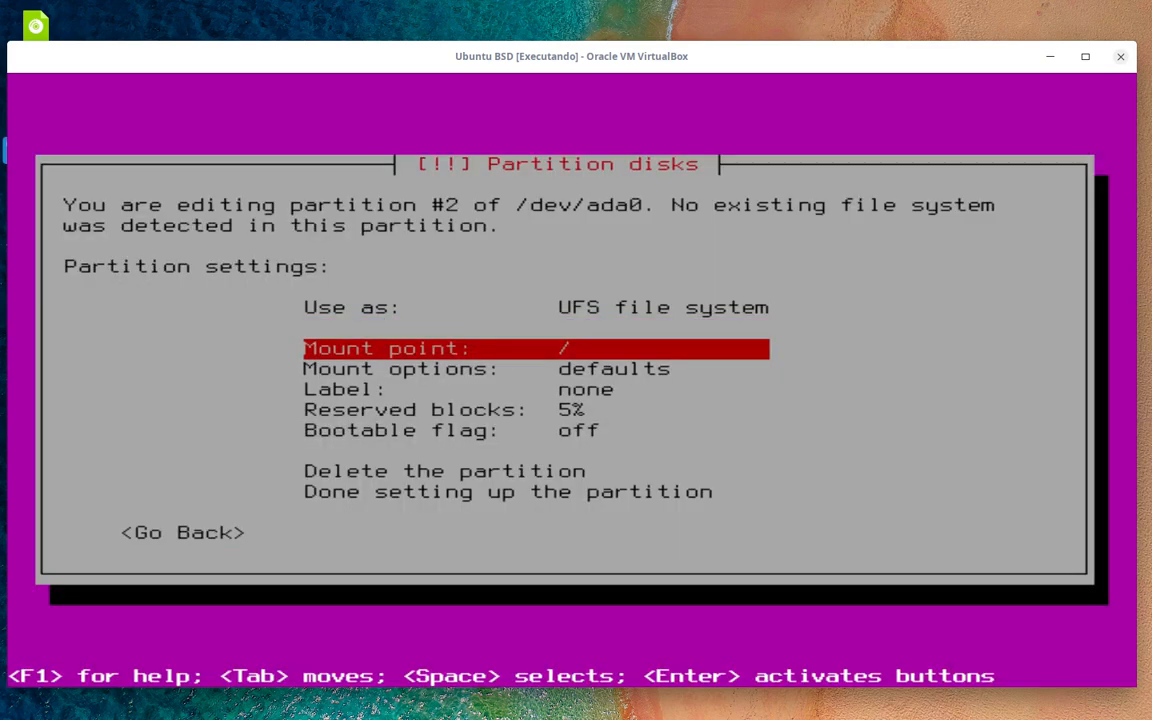
{"action": "key", "text": "Down"}
{"action": "key", "text": "Down"}
{"action": "key", "text": "Down"}
{"action": "key", "text": "Down"}
{"action": "key", "text": "Down"}
{"action": "key", "text": "Down"}
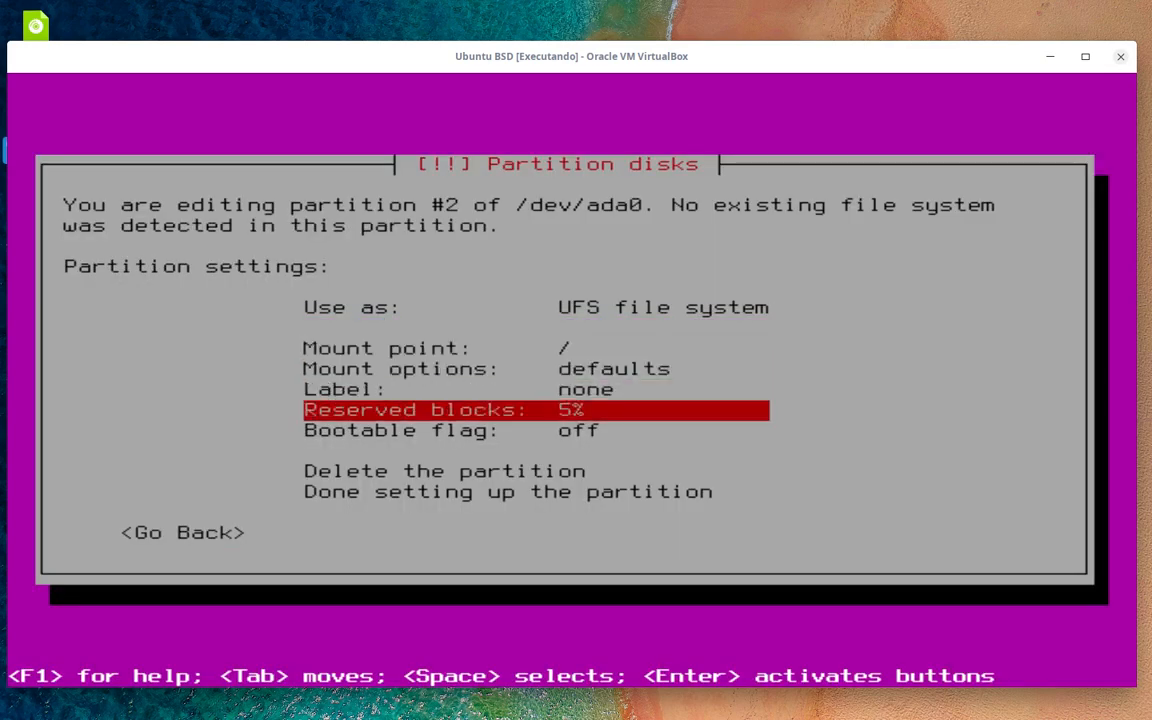
{"action": "key", "text": "Return"}
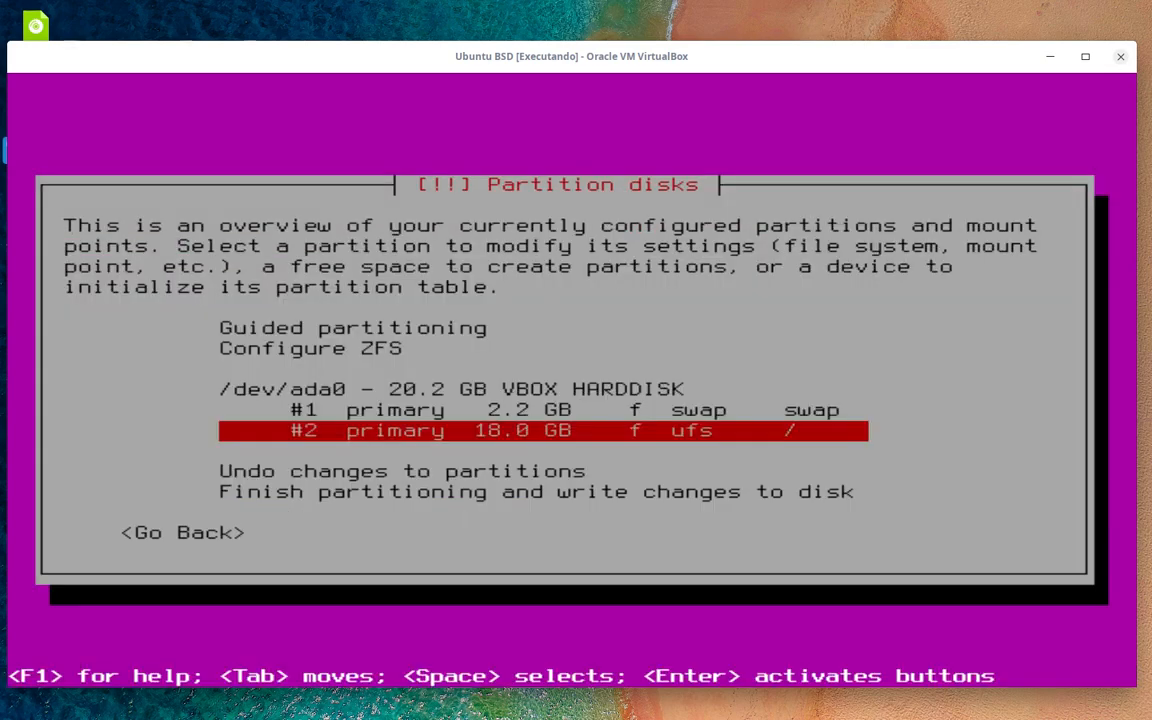
- Finish partitioning and confirm Yes to write swap and ufs changes to disk
{"action": "key", "text": "Down"}
{"action": "key", "text": "Down"}
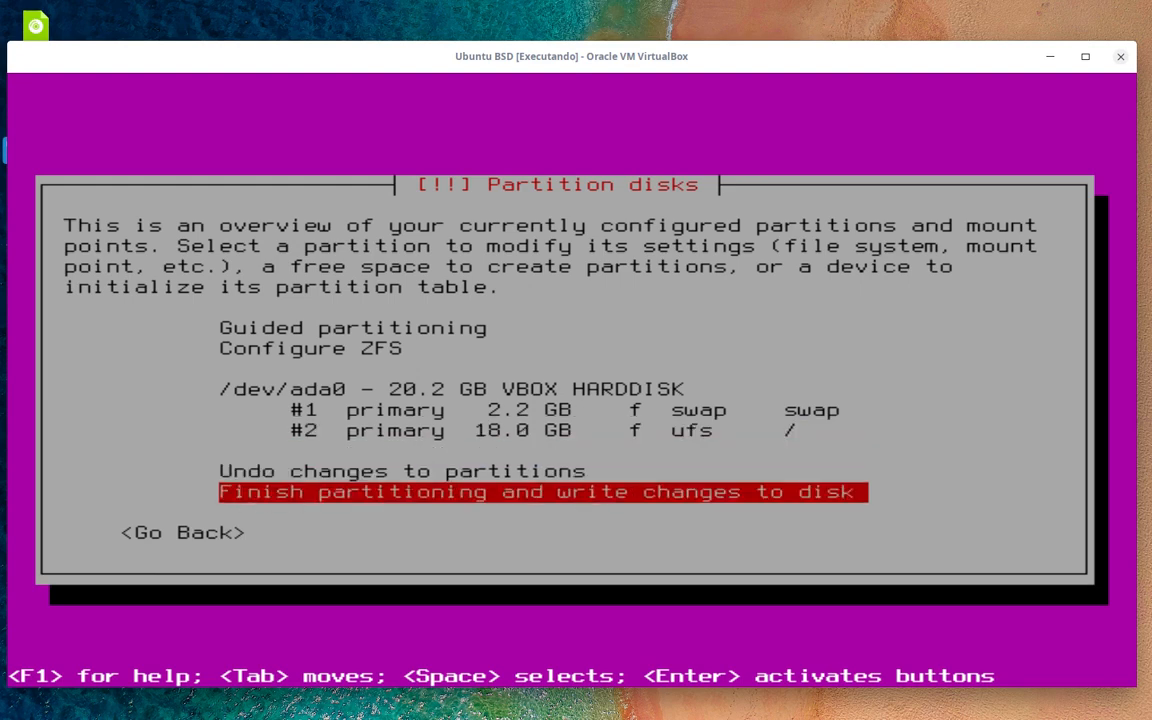
{"action": "key", "text": "Up"}
{"action": "key", "text": "Up"}
{"action": "key", "text": "Up"}
{"action": "key", "text": "Down"}
{"action": "key", "text": "Down"}
{"action": "key", "text": "Down"}
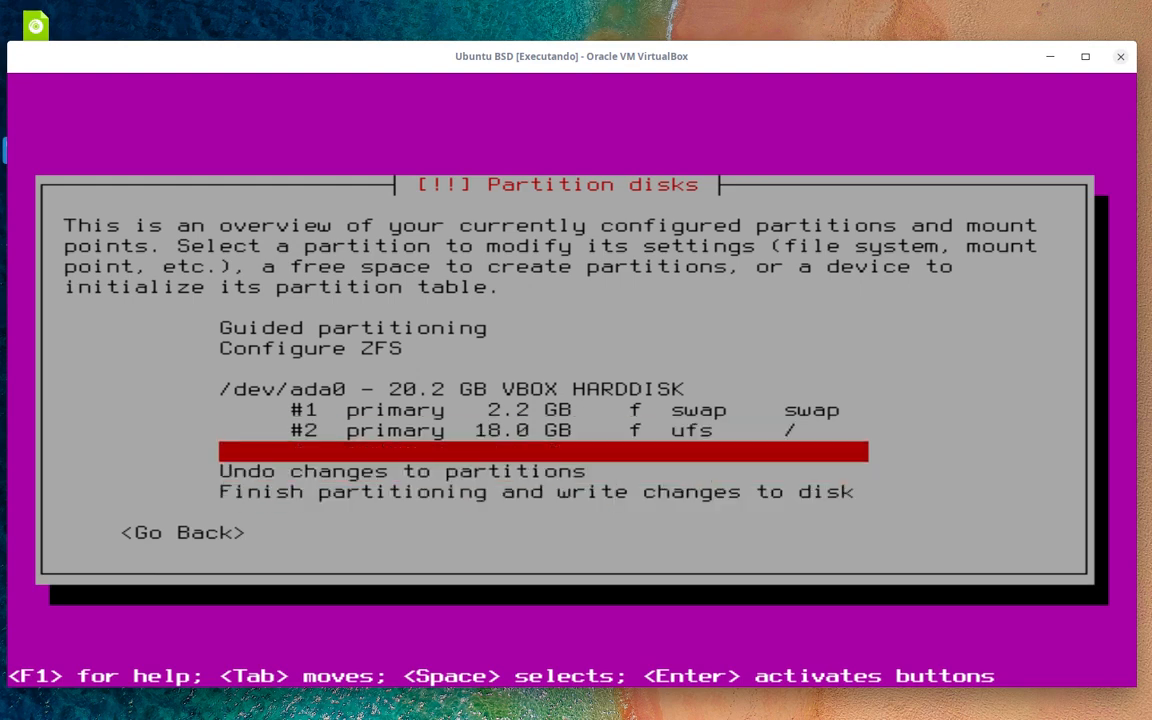
{"action": "key", "text": "Return"}
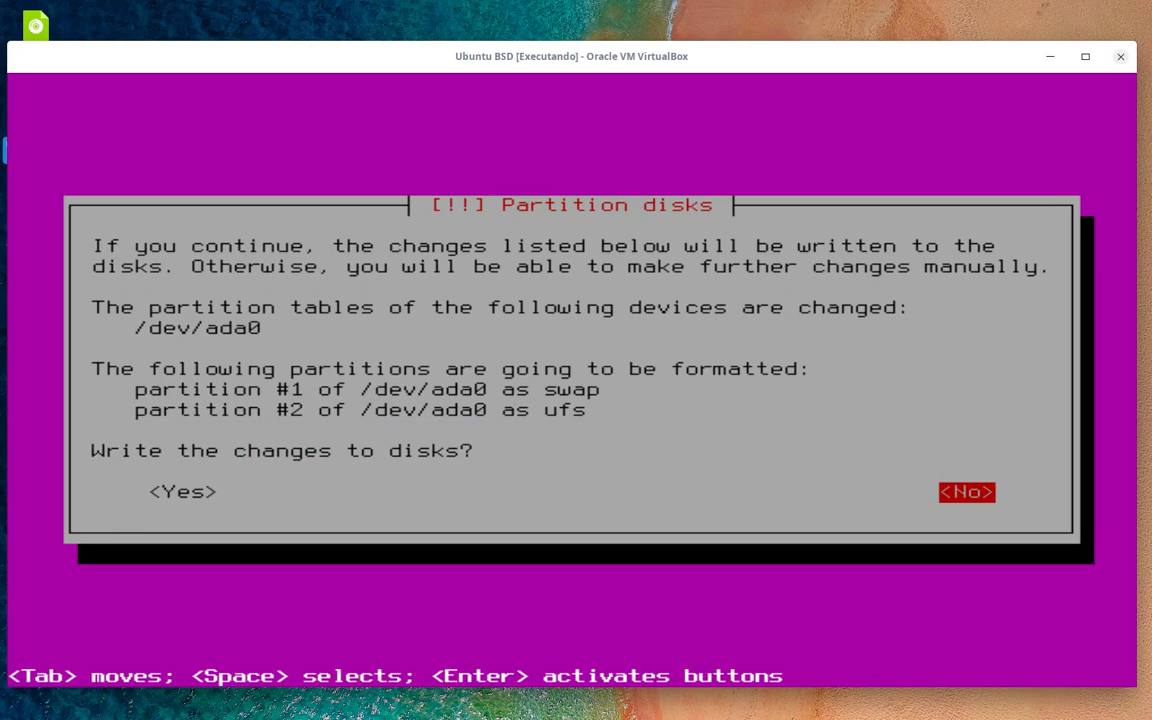
{"action": "key", "text": "Tab"}
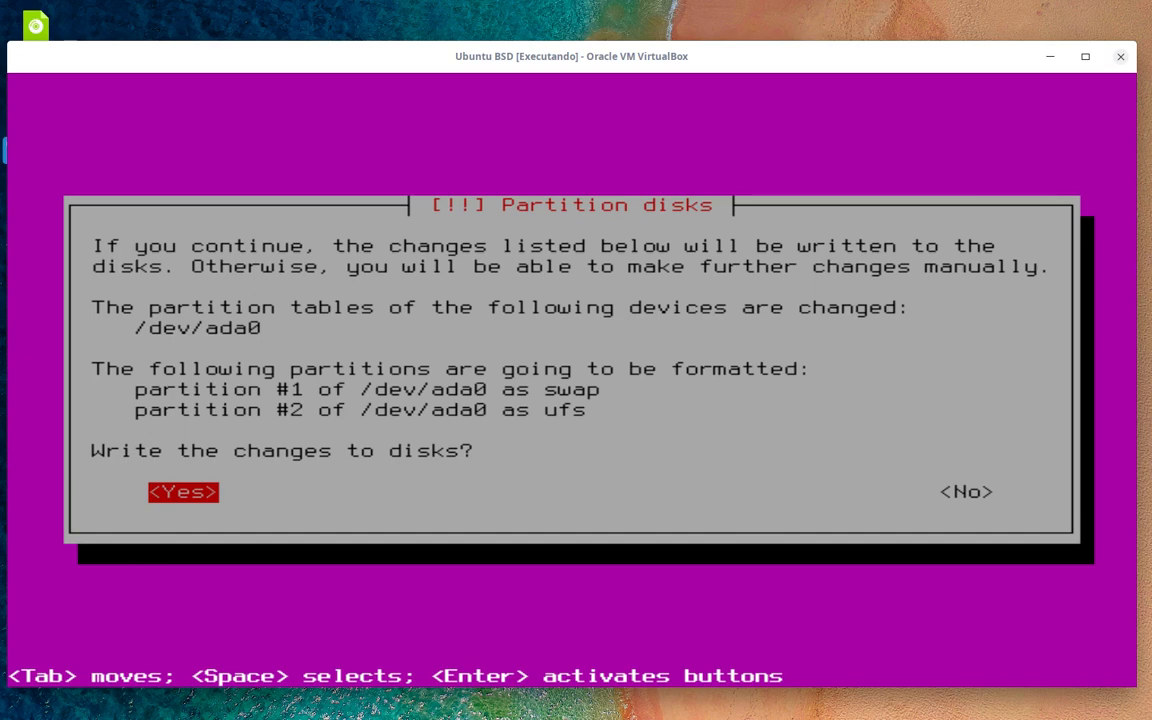
{"action": "key", "text": "Return"}
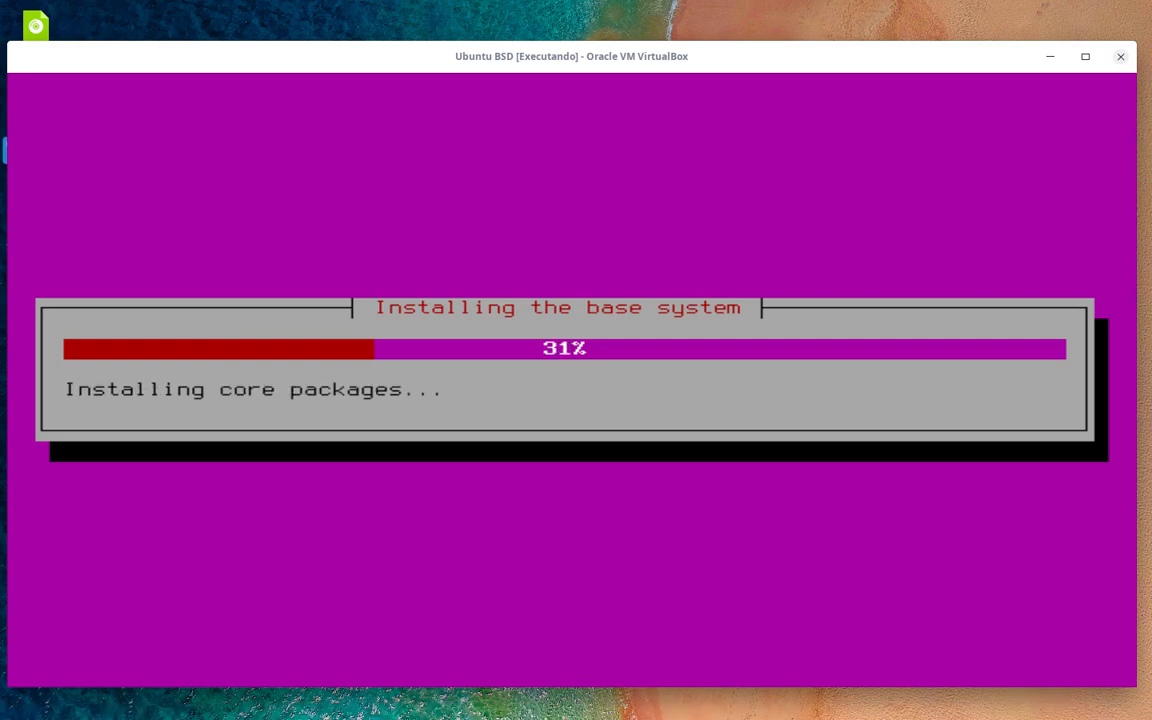
- Right-click in the VirtualBox window and pick a context-menu item while the base system installs
{"action": "mouse_move", "coordinate": [990, 716]}
{"action": "mouse_move", "coordinate": [1043, 700]}
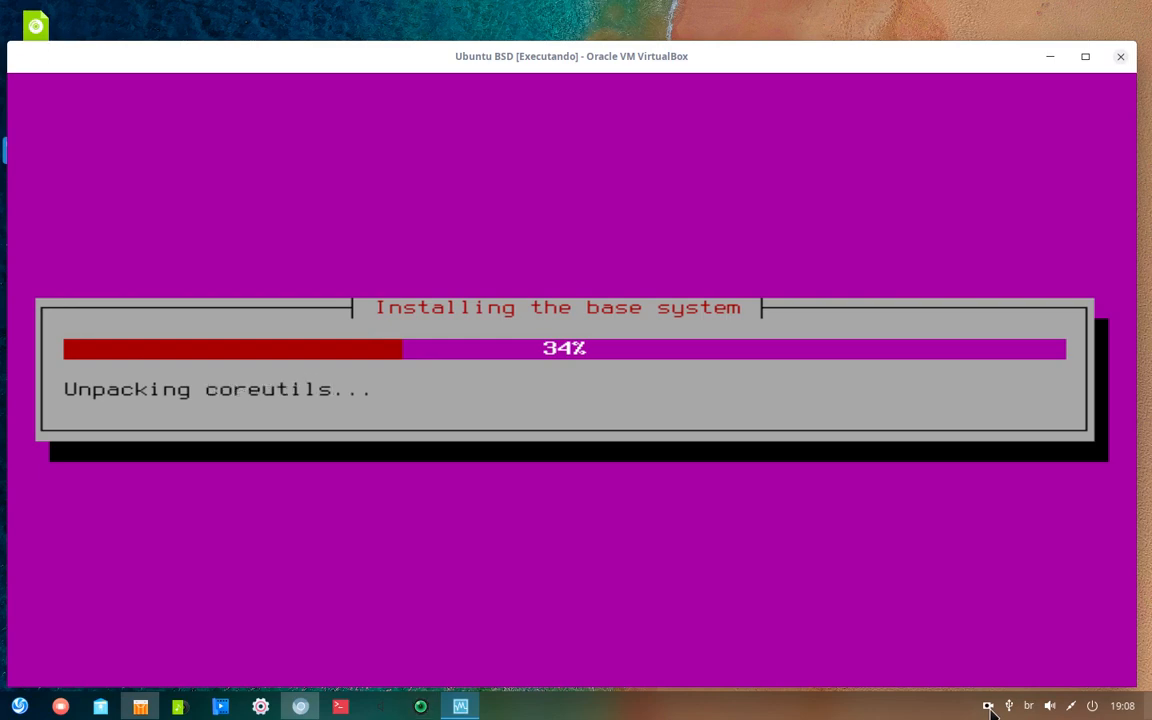
{"action": "right_click", "coordinate": [989, 708]}
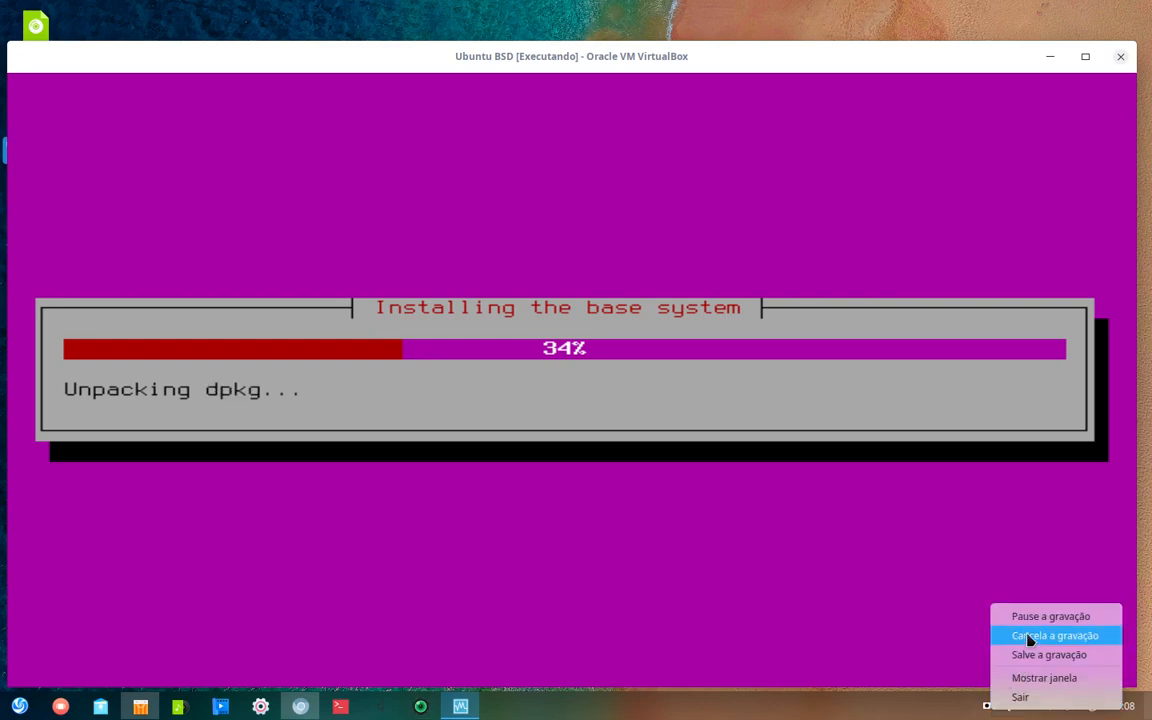
{"action": "left_click", "coordinate": [1033, 617]}
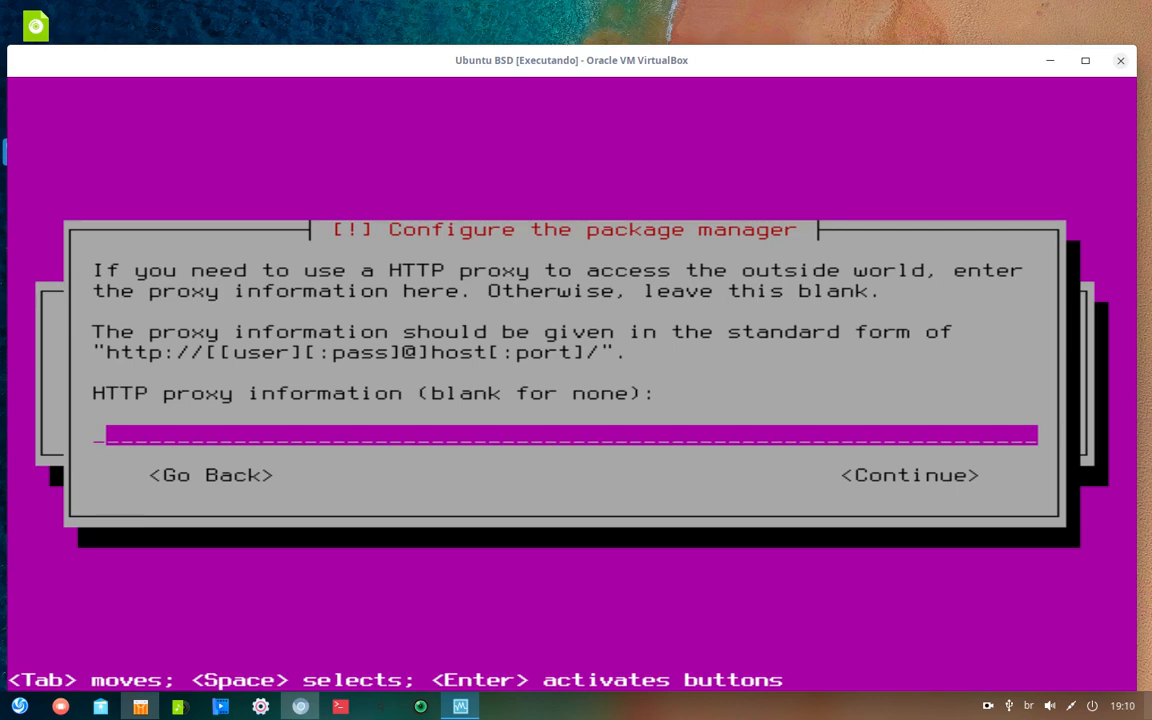
- Continue with the HTTP proxy field left empty
{"action": "key", "text": "Tab"}
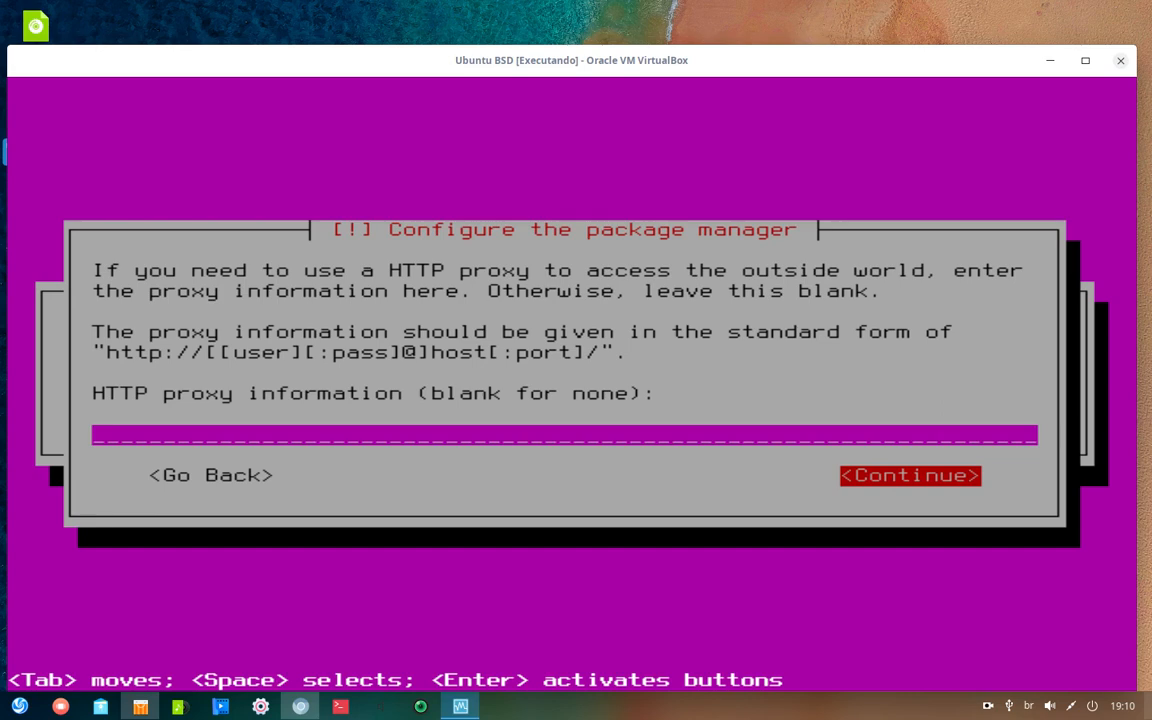
{"action": "key", "text": "Return"}
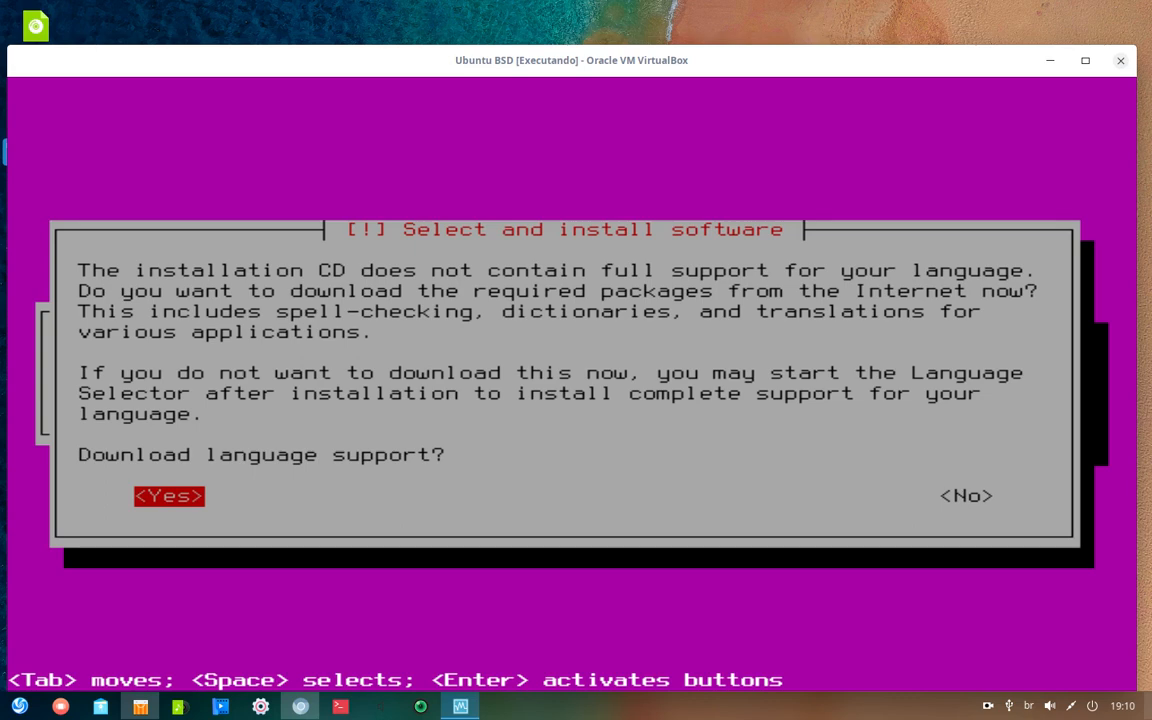
- Agree to download language support
{"action": "key", "text": "Tab"}
{"action": "key", "text": "Tab"}
{"action": "key", "text": "Tab"}
{"action": "key", "text": "Tab"}
{"action": "key", "text": "Return"}
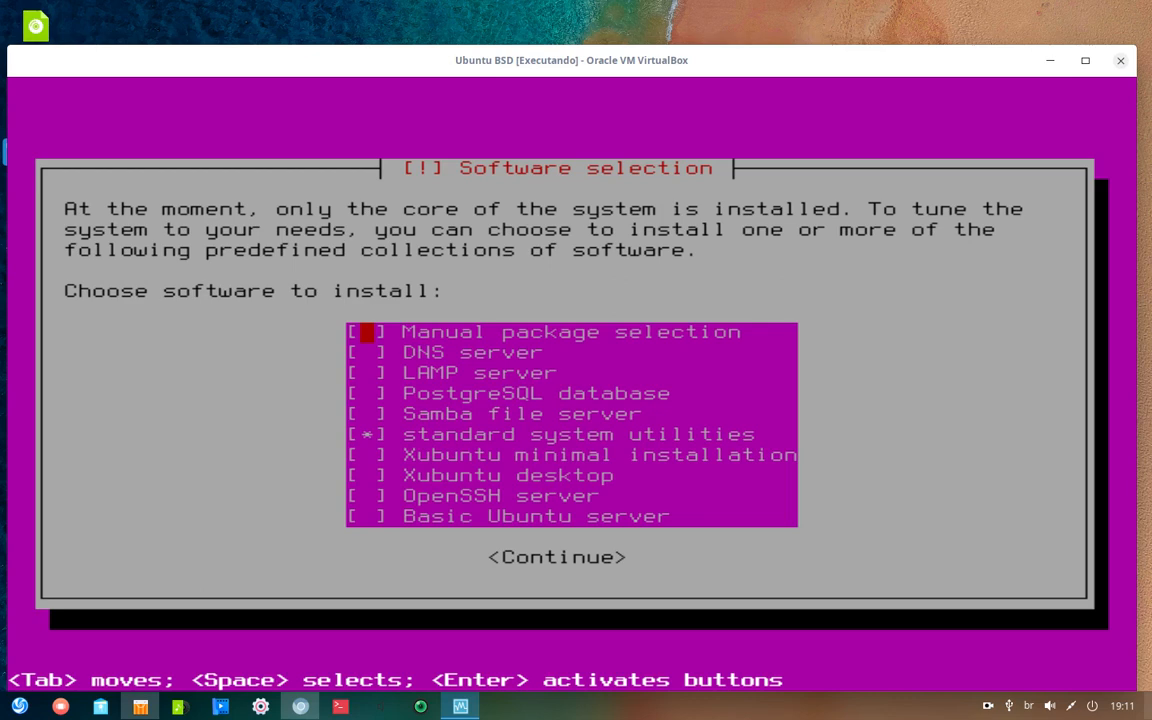
- Check Manual package selection and DNS server in the software list
{"action": "key", "text": "Down"}
{"action": "key", "text": "Down"}
{"action": "key", "text": "Down"}
{"action": "key", "text": "Up"}
{"action": "key", "text": "Up"}
{"action": "key", "text": "Up"}
{"action": "key", "text": "Down"}
- Check Xubuntu minimal installation
{"action": "key", "text": "Up"}
{"action": "key", "text": "space"}
{"action": "key", "text": "Down"}
{"action": "key", "text": "space"}
{"action": "key", "text": "Down"}
{"action": "key", "text": "Down"}
{"action": "key", "text": "Up"}
{"action": "key", "text": "Down"}
{"action": "key", "text": "Down"}
{"action": "key", "text": "Down"}
{"action": "key", "text": "Down"}
{"action": "key", "text": "Up"}
{"action": "key", "text": "Down"}
{"action": "key", "text": "Up"}
- Check Basic Ubuntu server and continue to install the selected software
{"action": "key", "text": "Down"}
{"action": "key", "text": "Up"}
{"action": "key", "text": "Down"}
{"action": "key", "text": "Down"}
{"action": "key", "text": "Up"}
{"action": "key", "text": "Down"}
{"action": "key", "text": "Up"}
{"action": "key", "text": "space"}
{"action": "key", "text": "Down"}
{"action": "key", "text": "Up"}
{"action": "key", "text": "Down"}
{"action": "key", "text": "Down"}
{"action": "key", "text": "Up"}
{"action": "key", "text": "Up"}
{"action": "key", "text": "Down"}
{"action": "key", "text": "Down"}
{"action": "key", "text": "Down"}
{"action": "key", "text": "Up"}
{"action": "key", "text": "Up"}
{"action": "key", "text": "Up"}
{"action": "key", "text": "Up"}
{"action": "key", "text": "Up"}
{"action": "key", "text": "Up"}
{"action": "key", "text": "Up"}
{"action": "key", "text": "Down"}
{"action": "key", "text": "Down"}
{"action": "key", "text": "Down"}
{"action": "key", "text": "Down"}
{"action": "key", "text": "Down"}
{"action": "key", "text": "Up"}
{"action": "key", "text": "Up"}
{"action": "key", "text": "Up"}
{"action": "key", "text": "Down"}
{"action": "key", "text": "Down"}
{"action": "key", "text": "Down"}
{"action": "key", "text": "Down"}
{"action": "key", "text": "Down"}
{"action": "key", "text": "space"}
{"action": "key", "text": "Up"}
{"action": "key", "text": "Up"}
{"action": "key", "text": "Up"}
{"action": "key", "text": "Up"}
{"action": "key", "text": "Up"}
{"action": "key", "text": "Down"}
{"action": "key", "text": "Down"}
{"action": "key", "text": "Down"}
{"action": "key", "text": "Tab"}
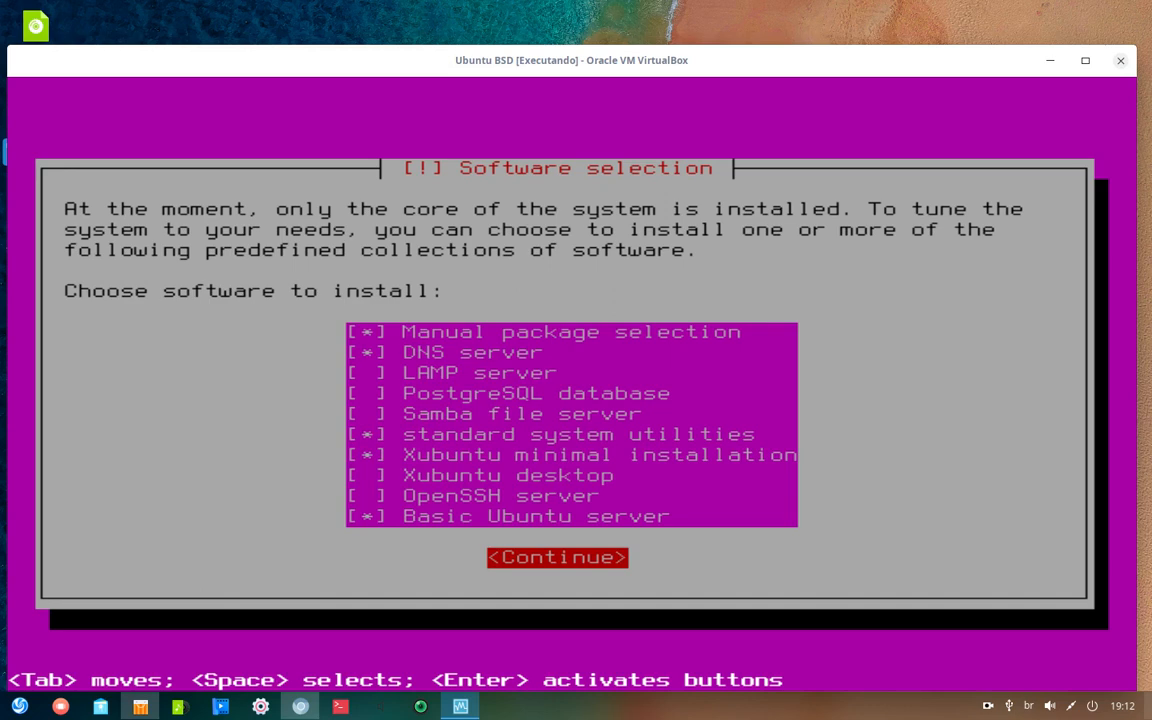
{"action": "key", "text": "Return"}
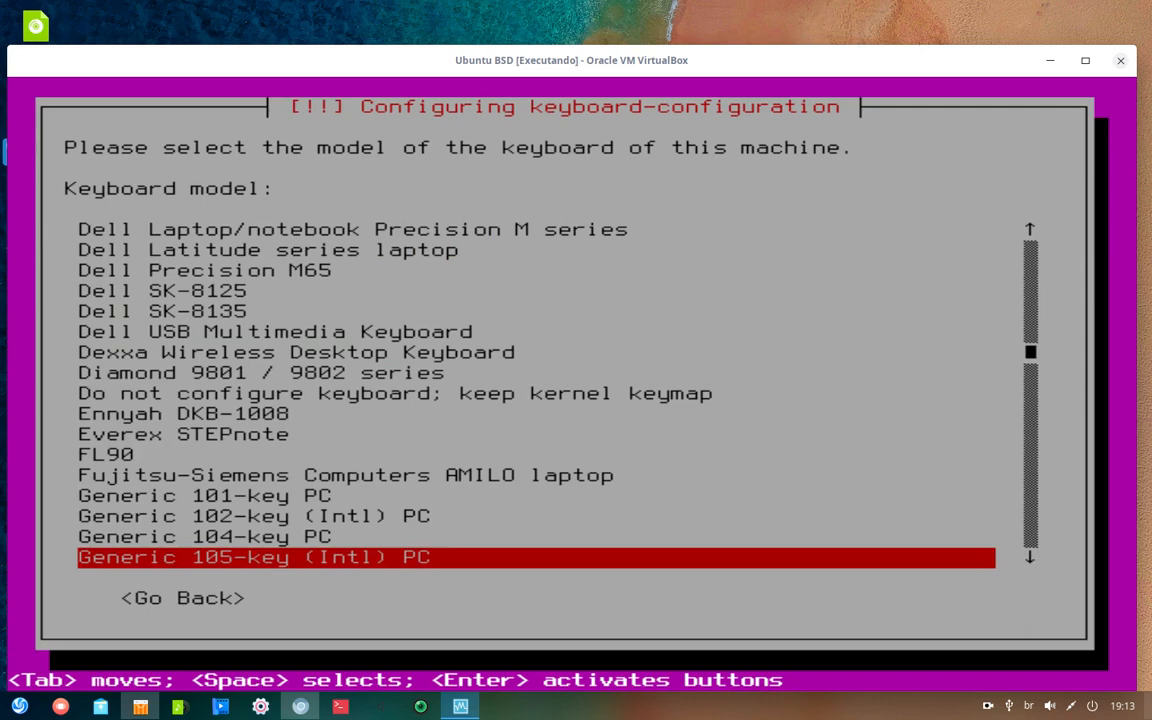
- Accept the Generic 105-key (Intl) PC model, choose Portuguese (Brazil) as country, and highlight its plain layout
{"action": "key", "text": "Return"}
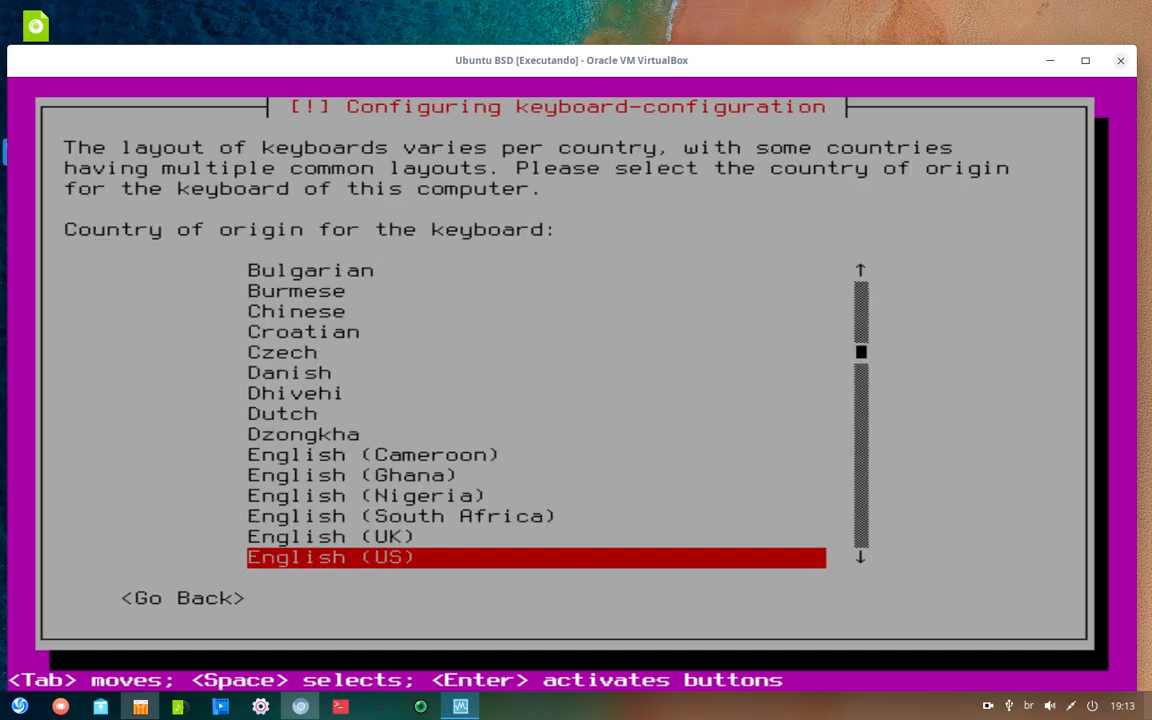
{"action": "key", "text": "Down"}
{"action": "key", "text": "Down"}
{"action": "key", "text": "p"}
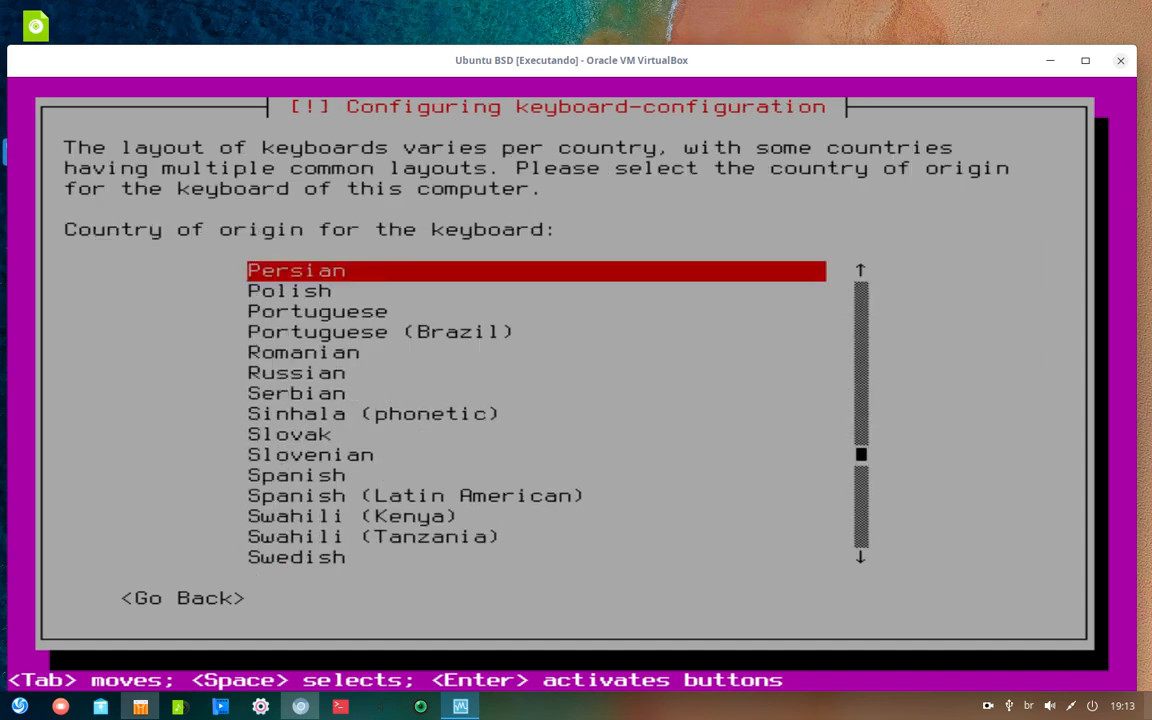
{"action": "key", "text": "Down"}
{"action": "key", "text": "Down"}
{"action": "key", "text": "Down"}
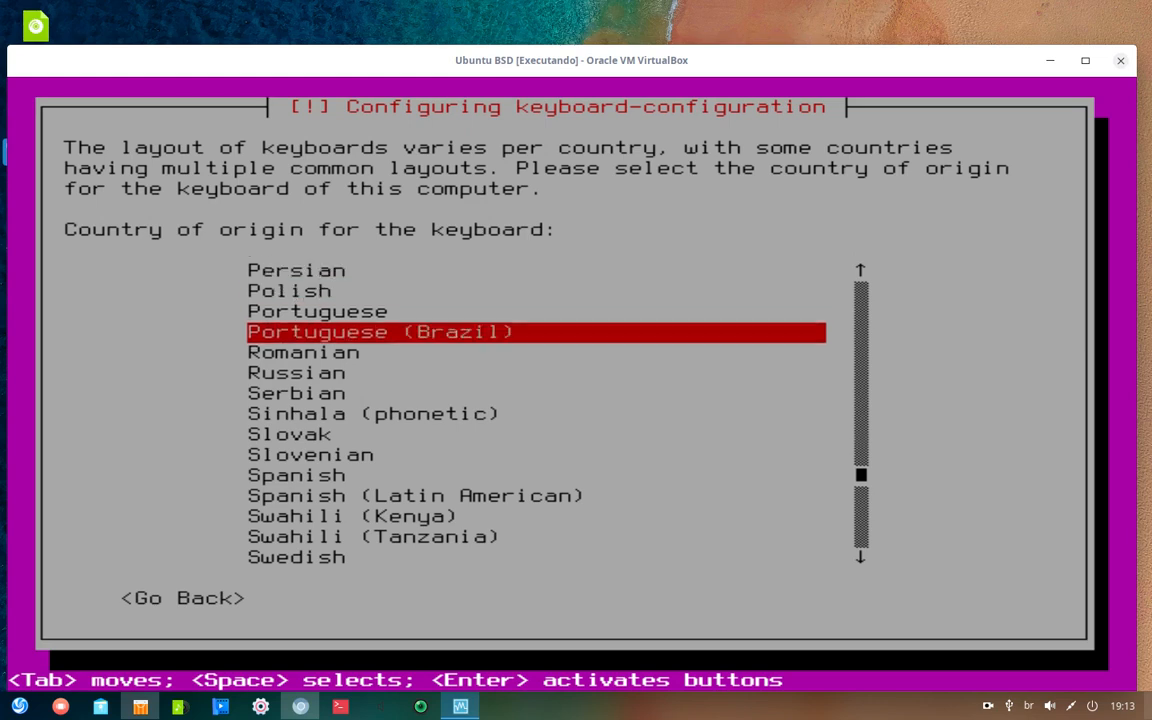
{"action": "key", "text": "Return"}
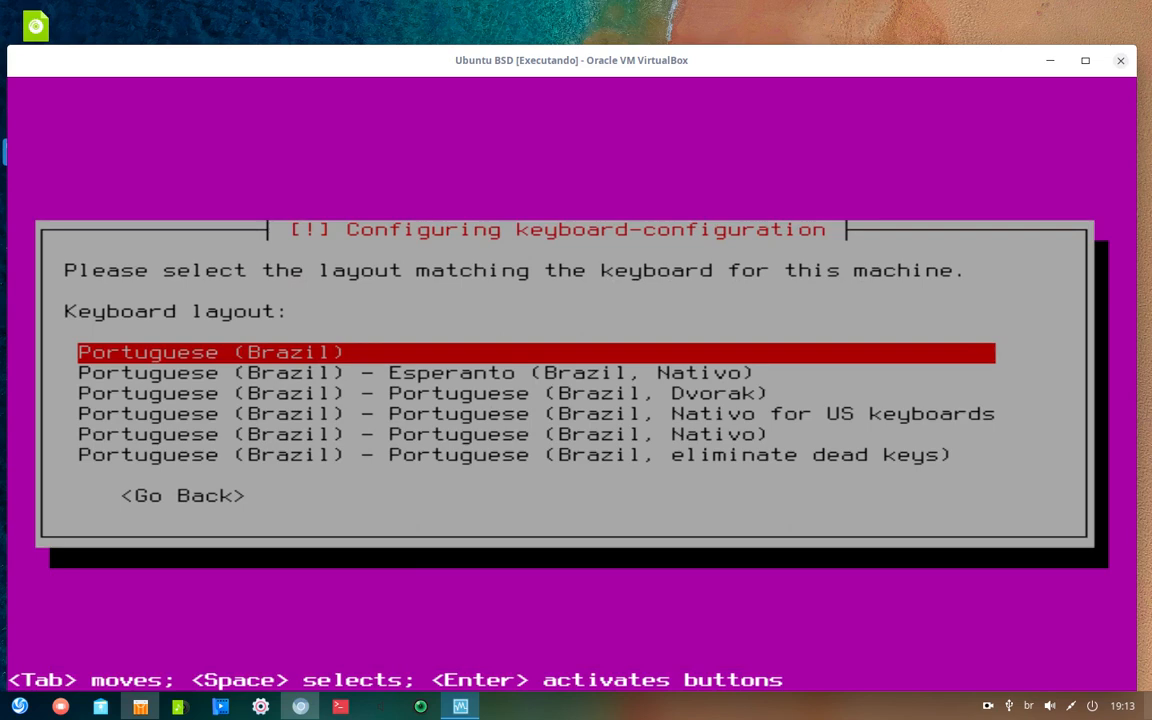
{"action": "key", "text": "Down"}
{"action": "key", "text": "Up"}
- Confirm the plain Portuguese (Brazil) keyboard layout, not the Esperanto variant
{"action": "key", "text": "Return"}
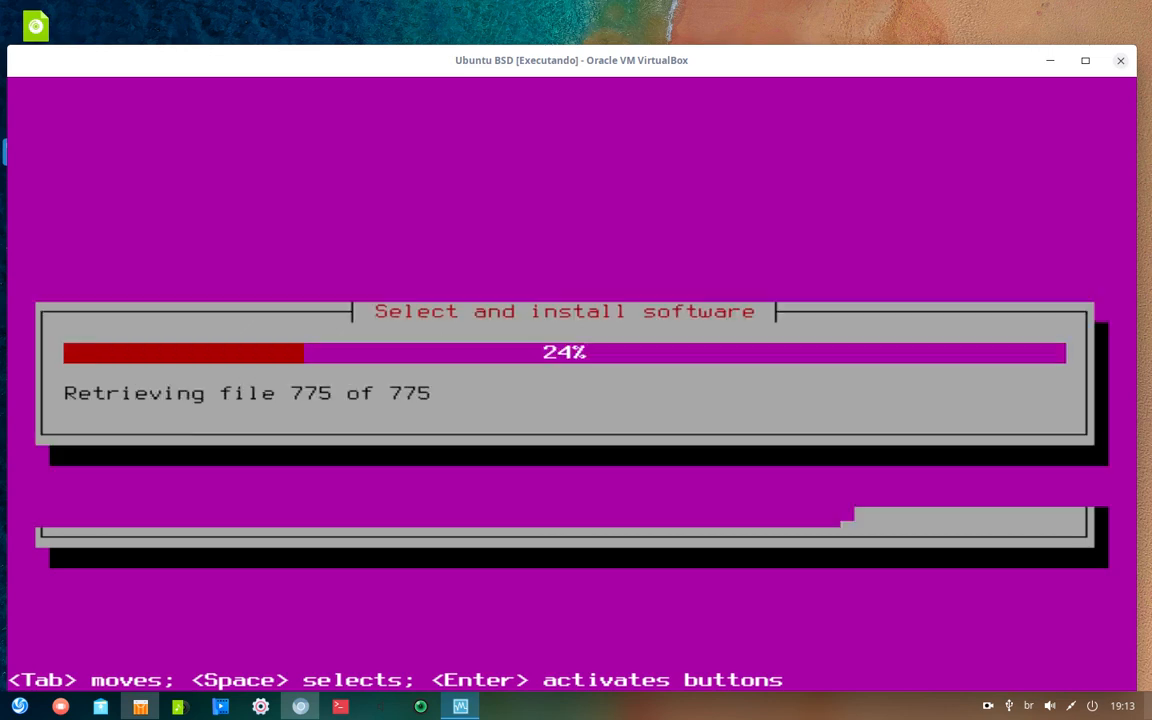
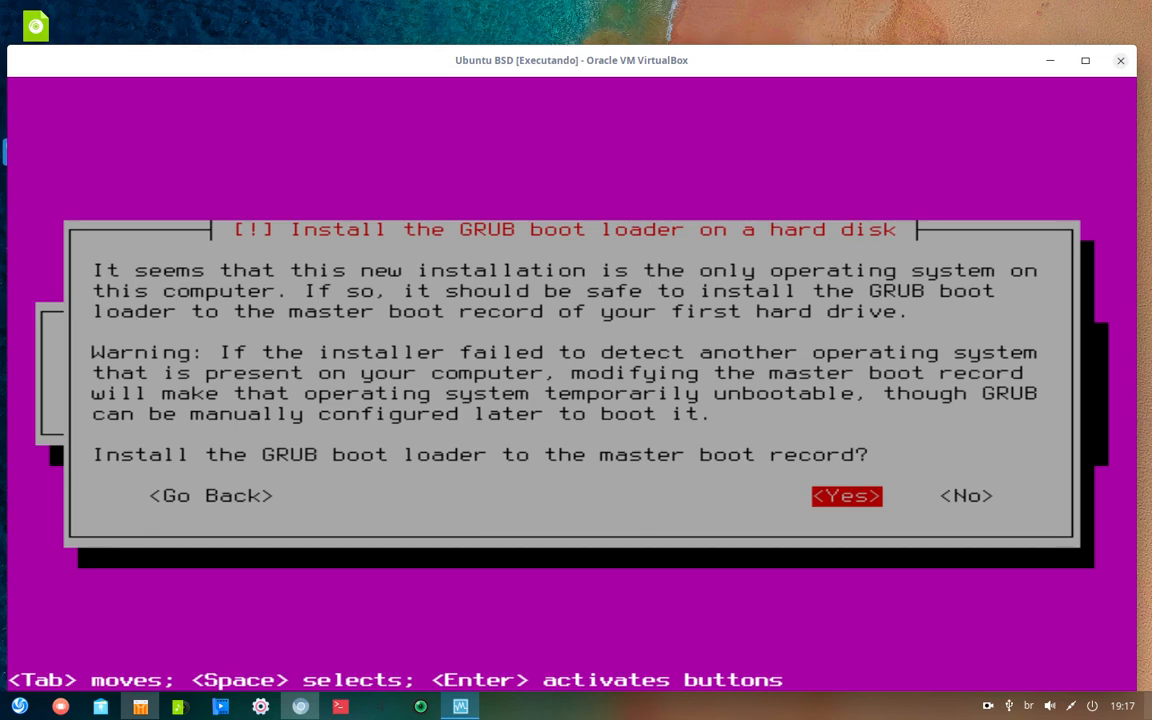
- Install GRUB to the master boot record, keep the system clock on UTC, and continue to reboot
{"action": "key", "text": "Return"}
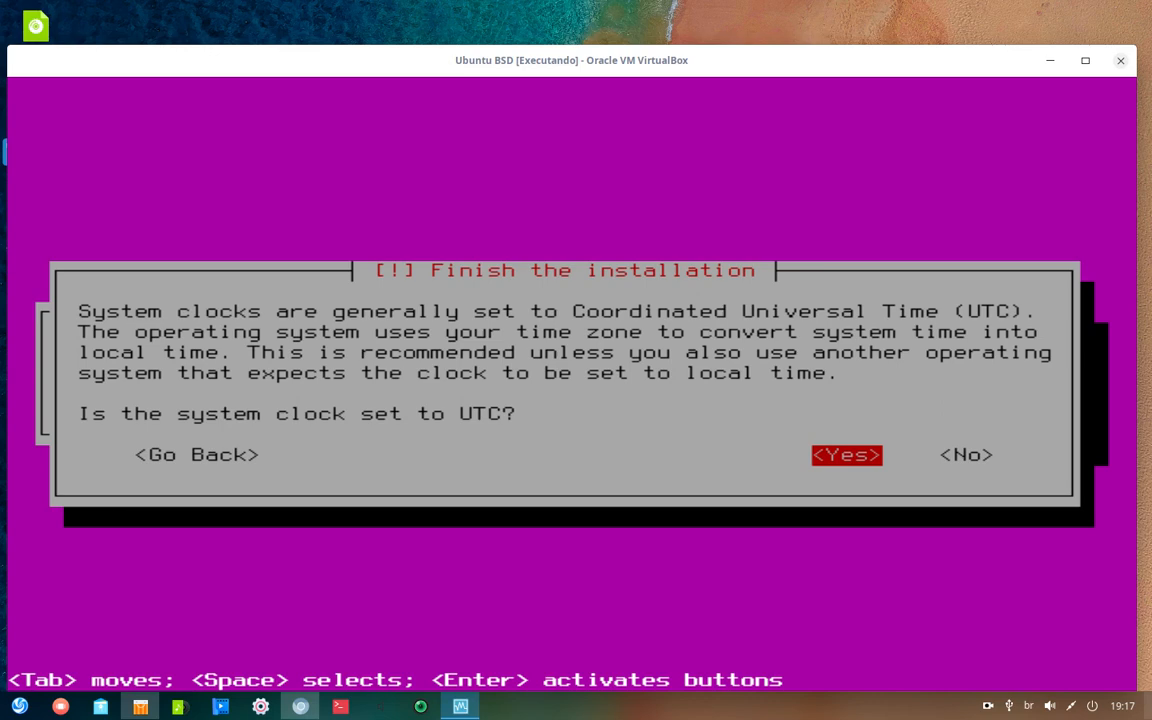
{"action": "key", "text": "Right"}
{"action": "key", "text": "Left"}
{"action": "key", "text": "Return"}
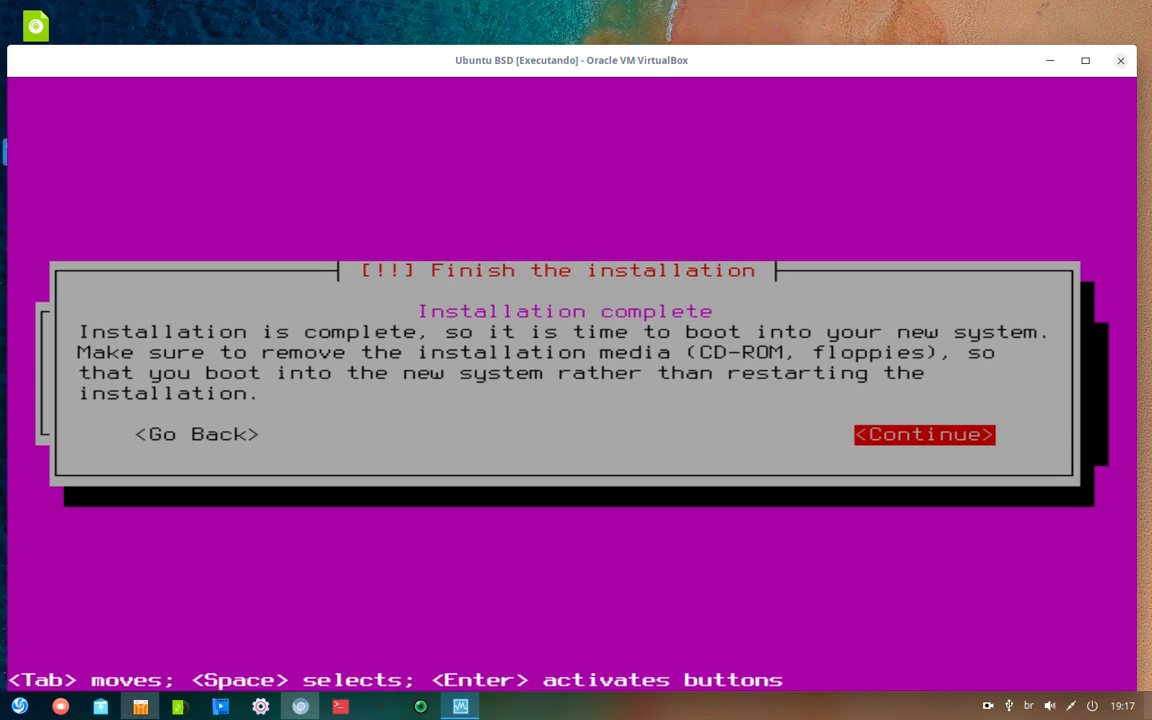
{"action": "key", "text": "Return"}
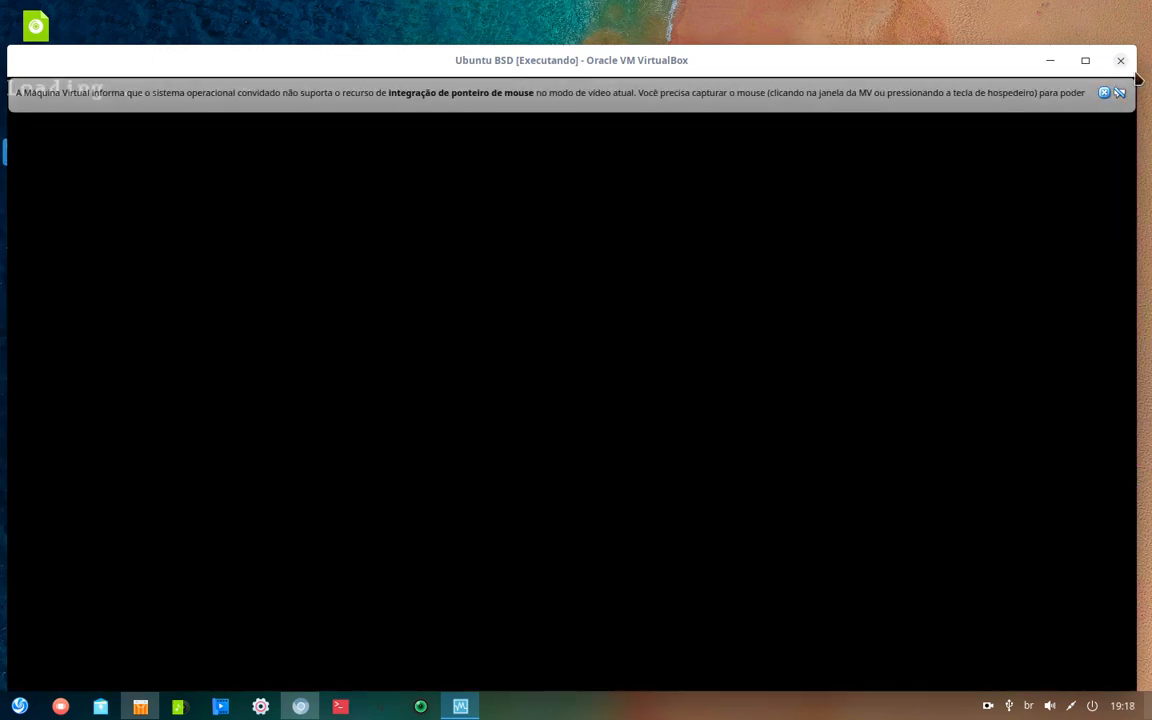
- Dismiss the mouse notice and close the Ubuntu BSD VM with 'Desligar a máquina'
{"action": "left_click", "coordinate": [1104, 94]}
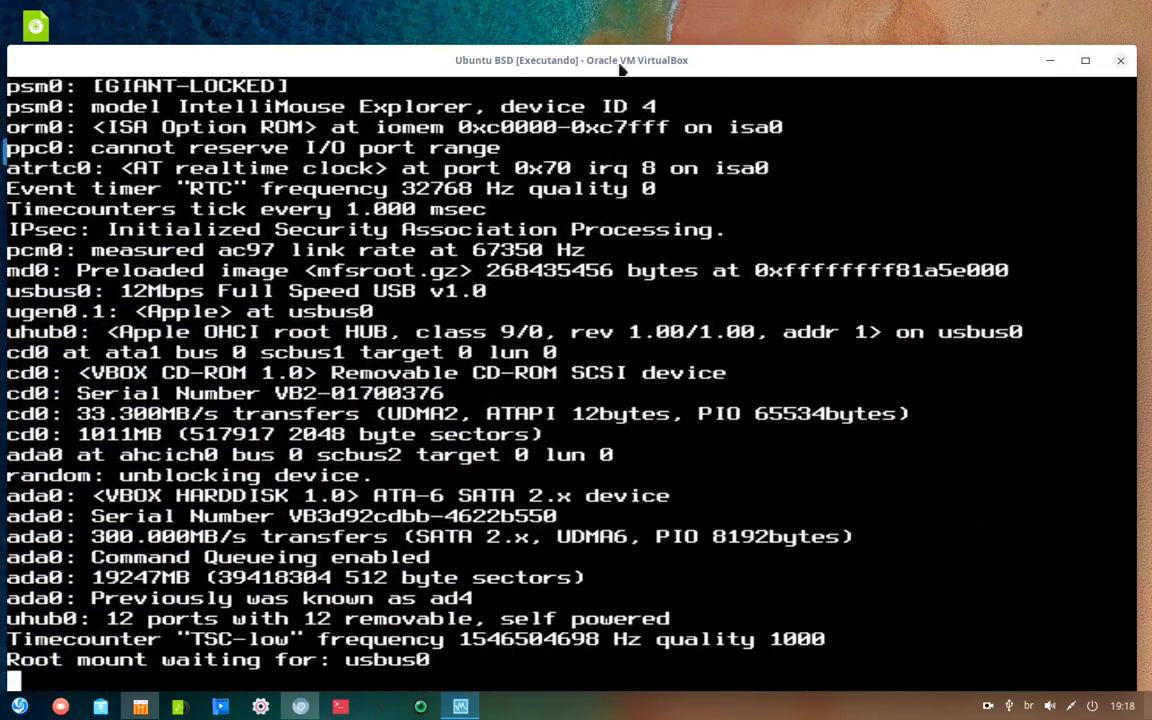
{"action": "mouse_move", "coordinate": [620, 67]}
{"action": "left_mouse_down"}
{"action": "mouse_move", "coordinate": [589, 225]}
{"action": "mouse_move", "coordinate": [600, 124]}
{"action": "mouse_move", "coordinate": [578, 428]}
{"action": "mouse_move", "coordinate": [660, 121]}
{"action": "mouse_move", "coordinate": [656, 28]}
{"action": "mouse_move", "coordinate": [630, 61]}
{"action": "left_mouse_up"}
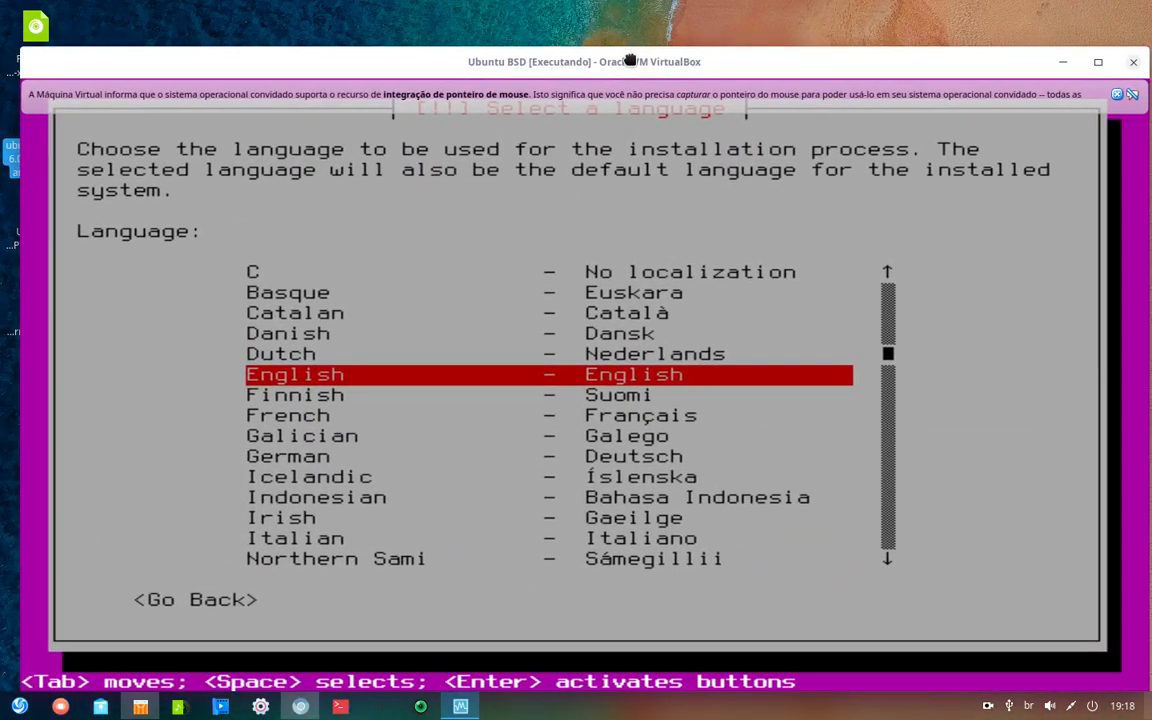
{"action": "right_click", "coordinate": [645, 66]}
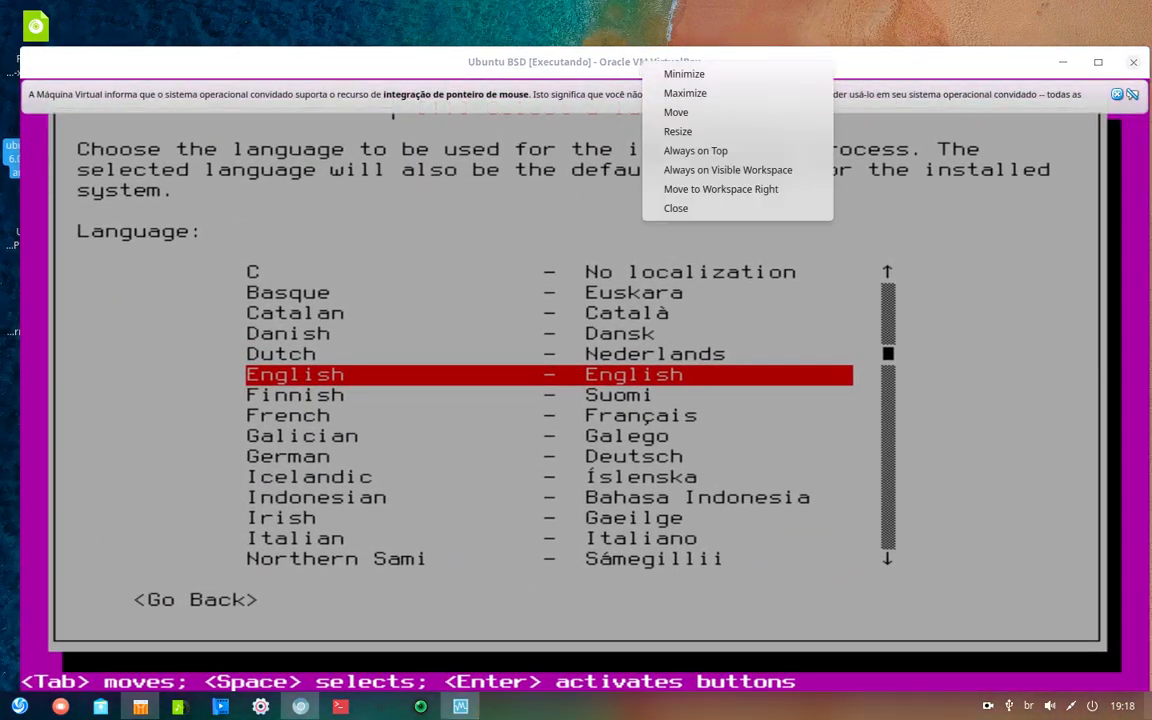
{"action": "left_click", "coordinate": [673, 209]}
{"action": "left_click", "coordinate": [540, 371]}
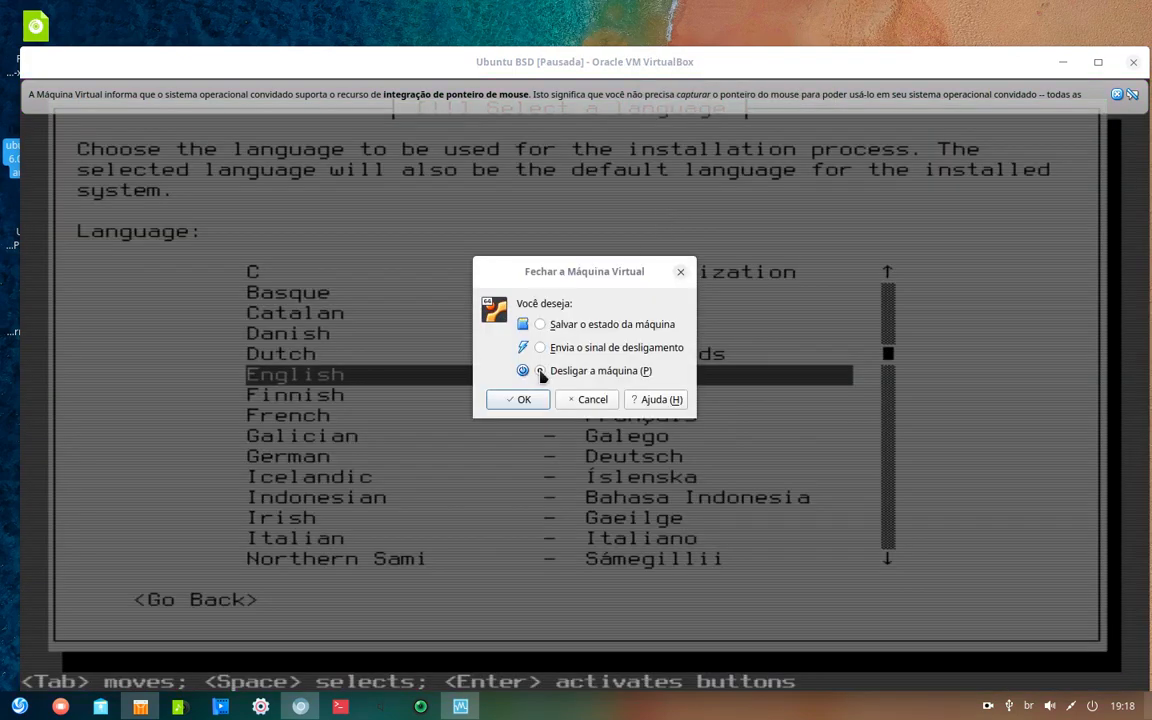
{"action": "left_click", "coordinate": [535, 399]}
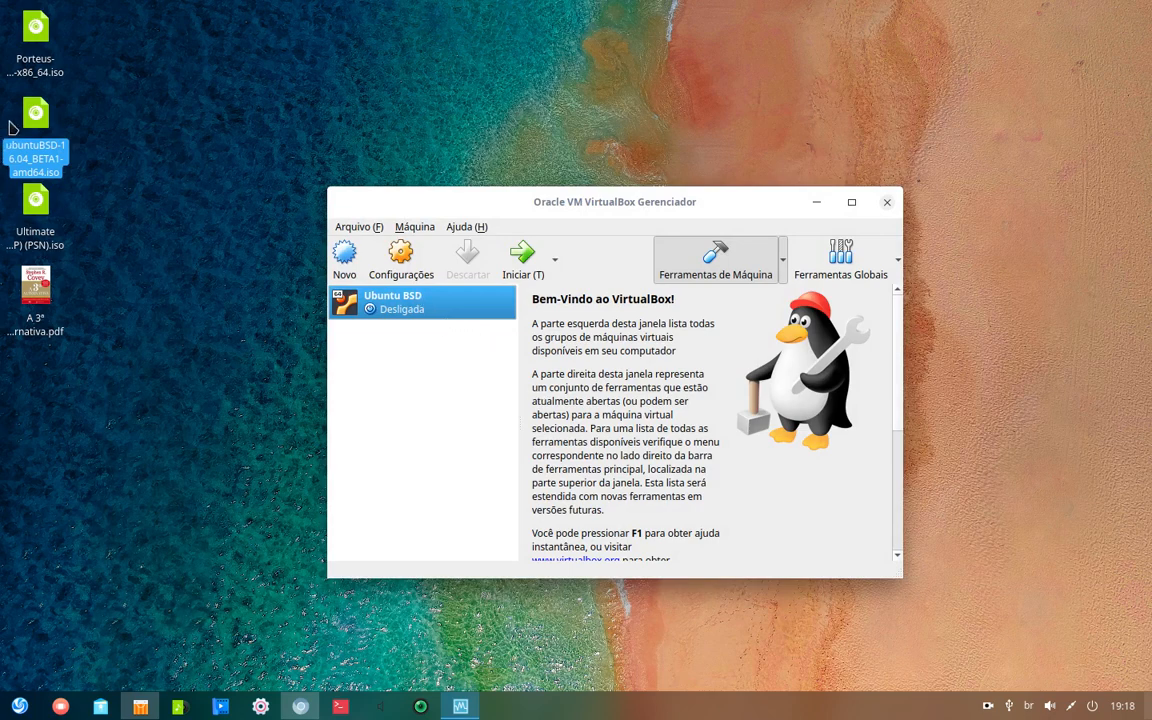
- Move ubuntuBSD-16.04_BETA1-amd64.iso from the desktop into Vídeos and close the file manager
{"action": "left_click", "coordinate": [43, 118]}
{"action": "left_click", "coordinate": [87, 122]}
{"action": "left_click", "coordinate": [43, 115]}
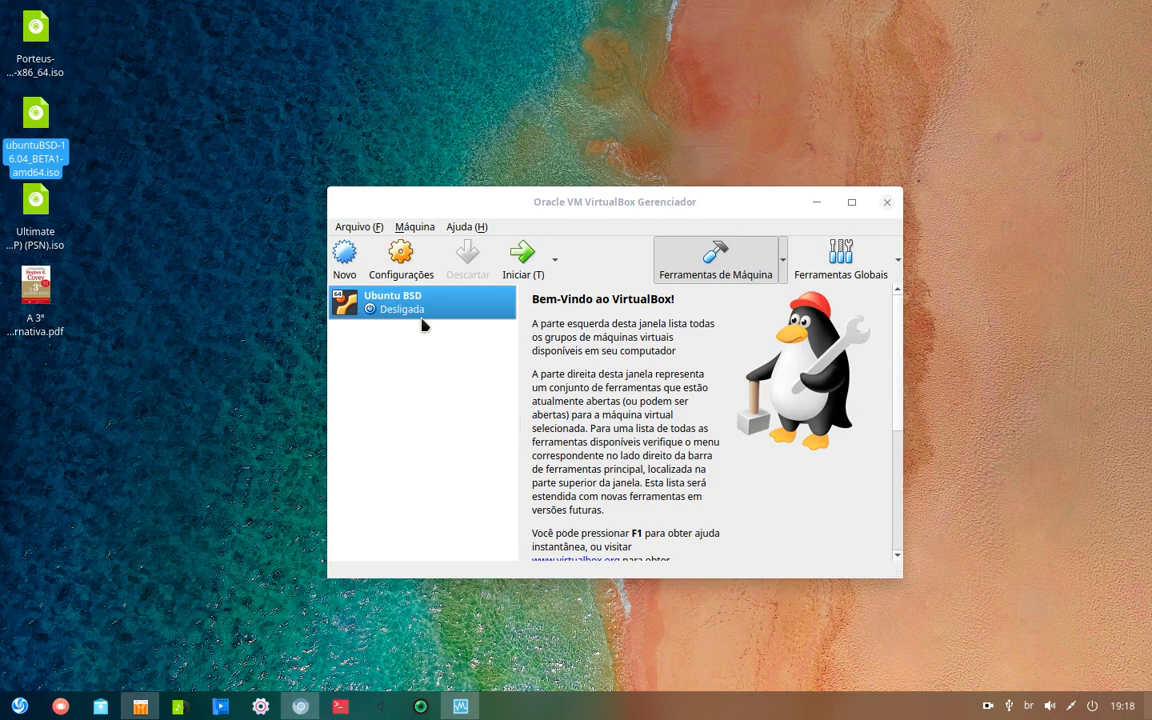
{"action": "left_click", "coordinate": [104, 702]}
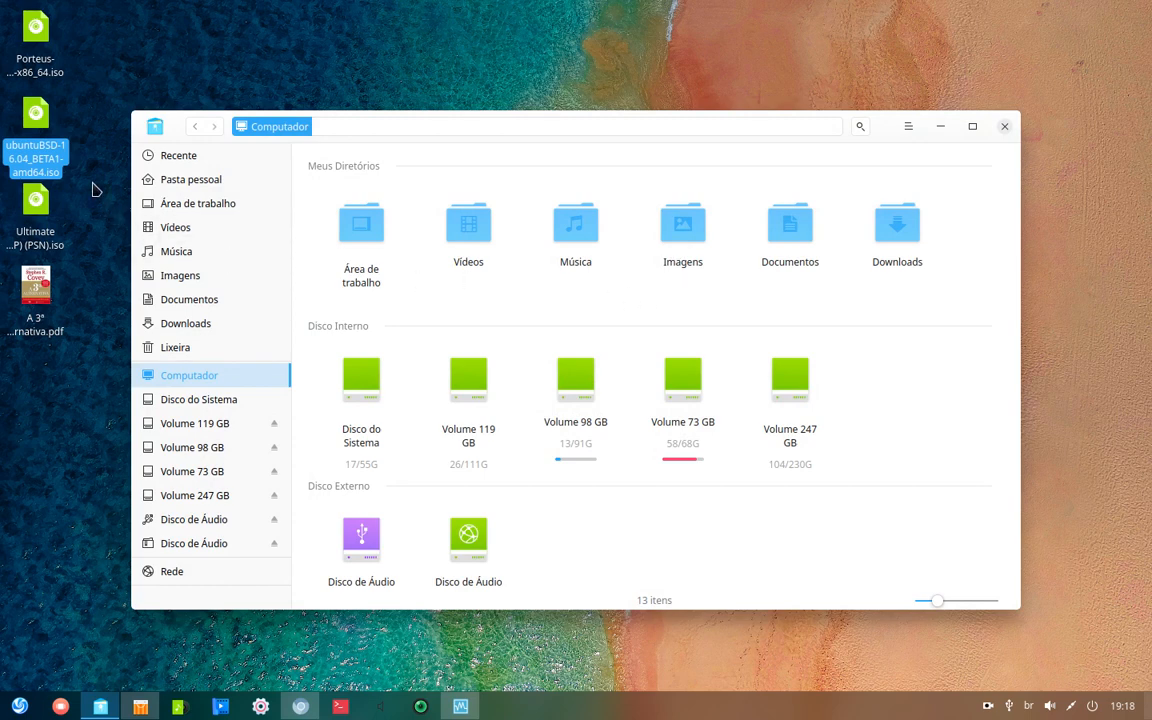
{"action": "left_click_drag", "start_coordinate": [37, 118], "coordinate": [472, 231]}
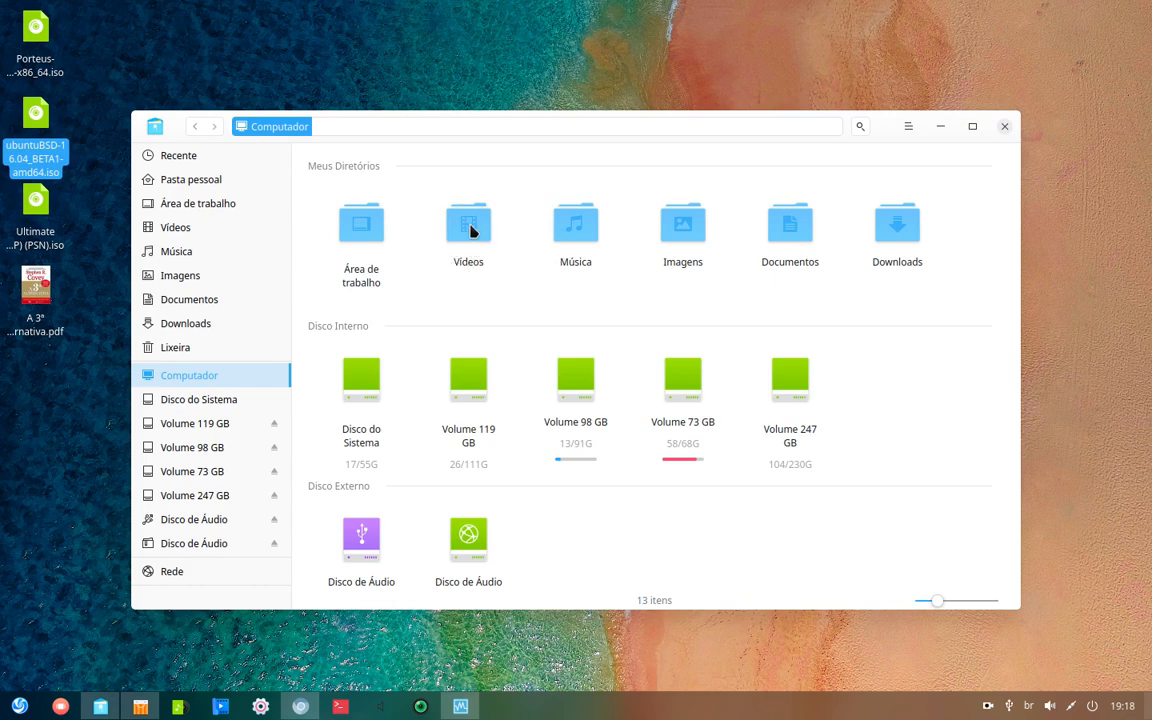
{"action": "double_click", "coordinate": [468, 225]}
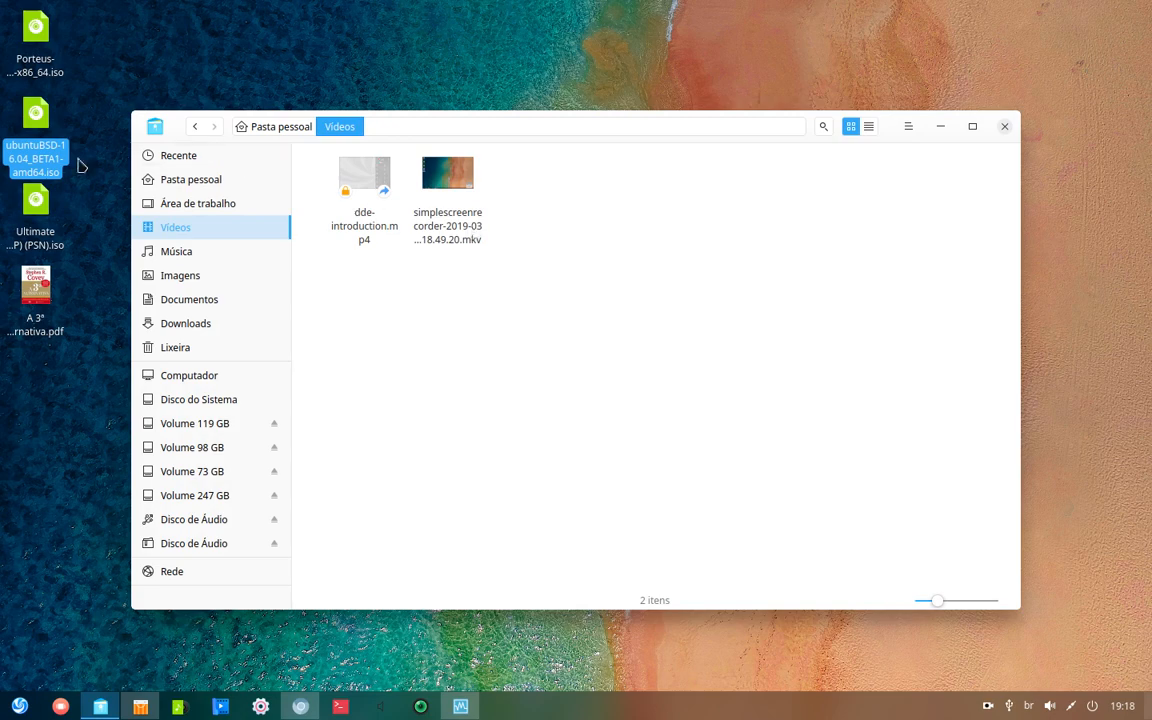
{"action": "left_click_drag", "start_coordinate": [30, 127], "coordinate": [560, 205]}
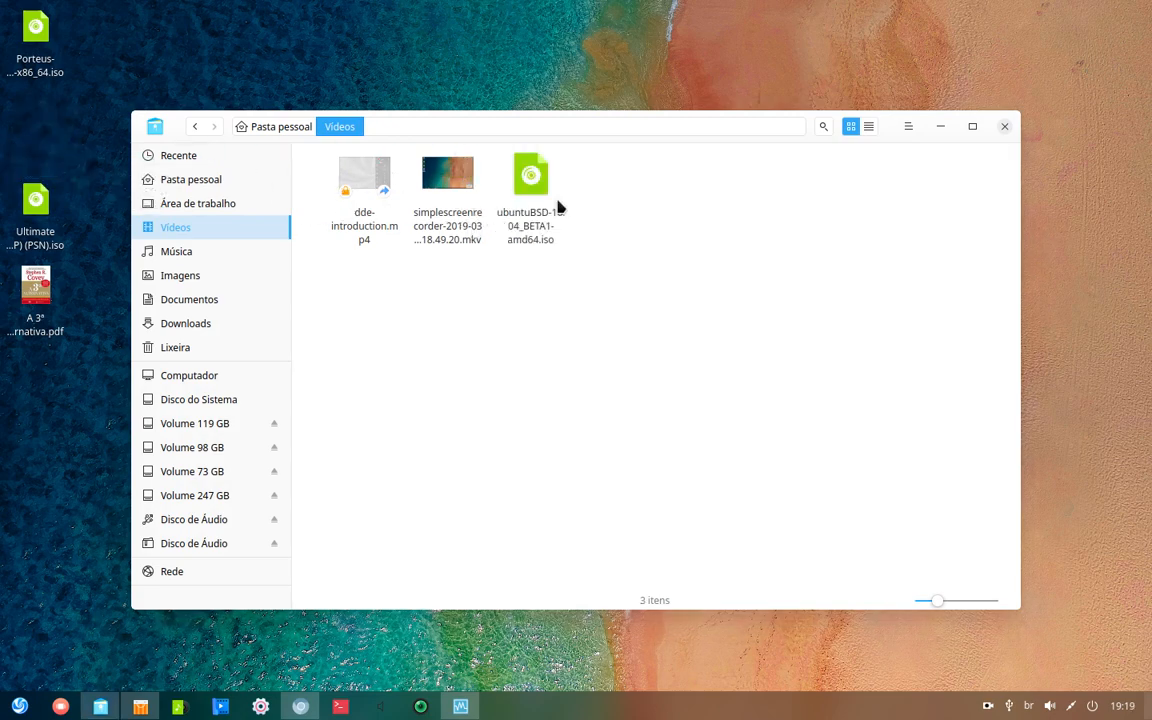
{"action": "left_click", "coordinate": [1005, 126]}
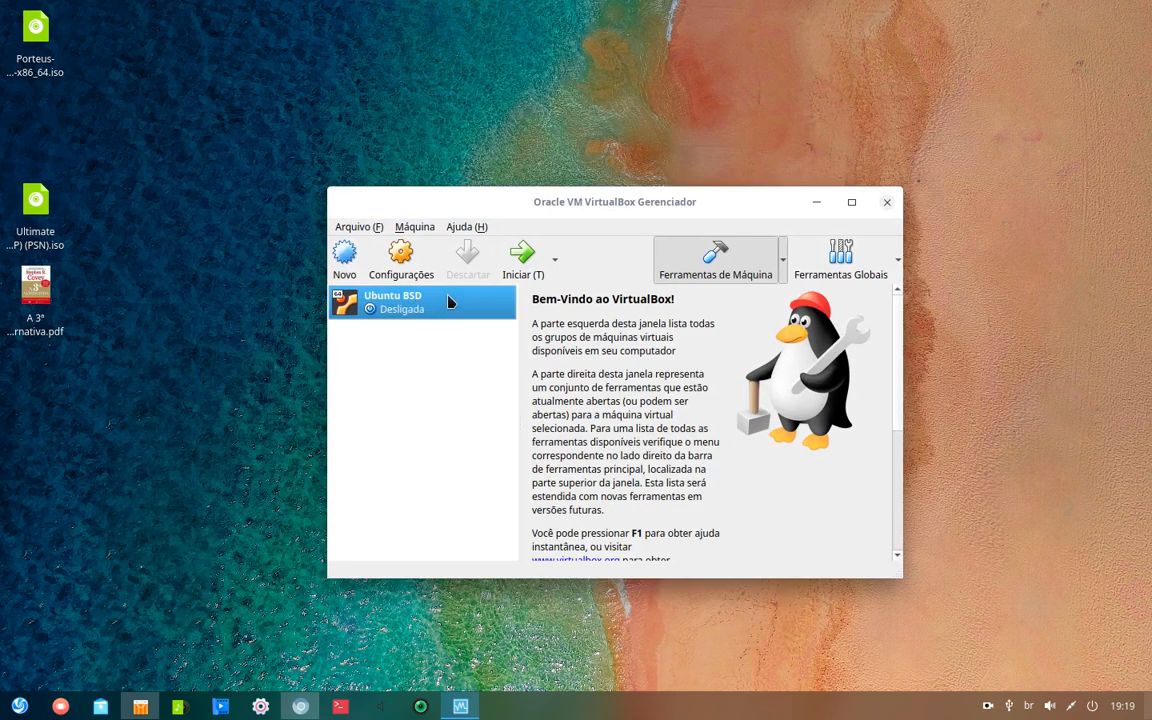
- Start Ubuntu BSD in scaled mode, acknowledge the warning, and dismiss the keyboard and mouse notices
{"action": "left_click", "coordinate": [519, 258]}
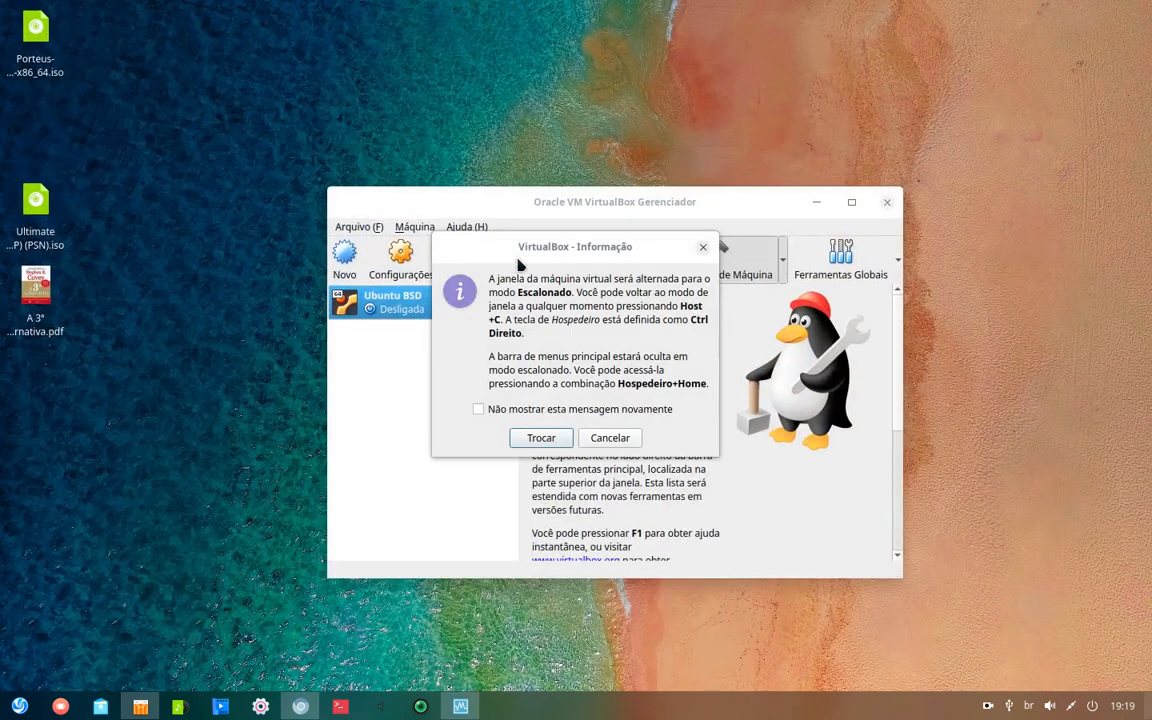
{"action": "left_click", "coordinate": [552, 437]}
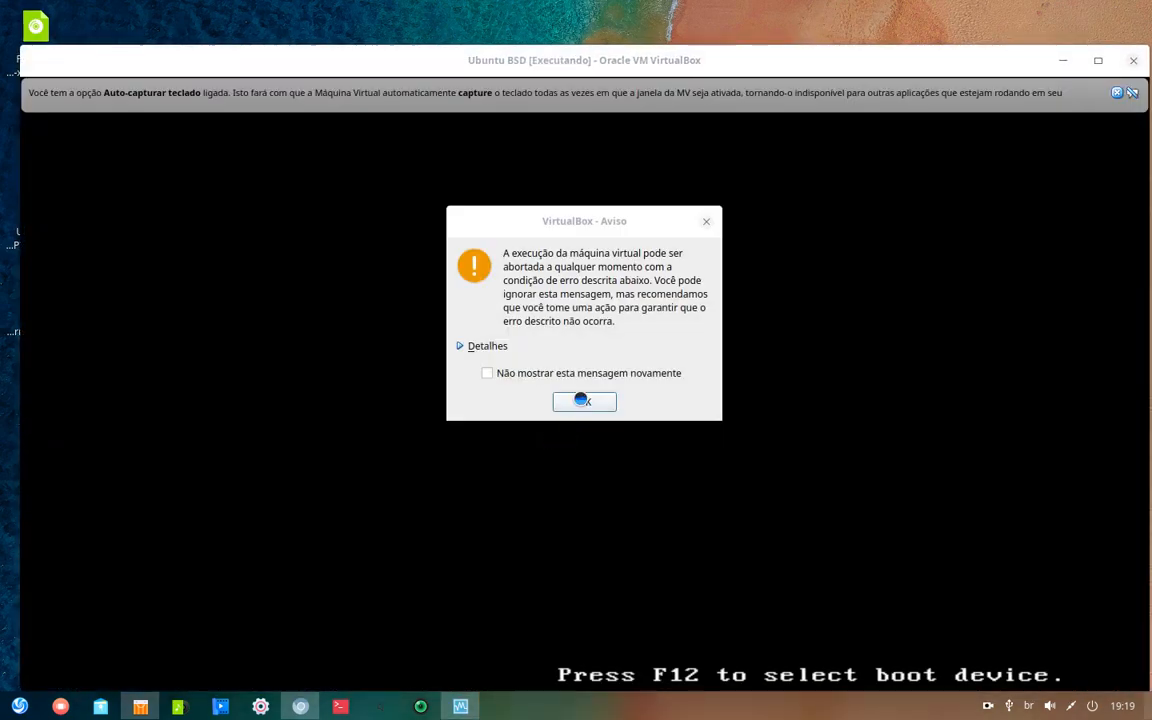
{"action": "left_click", "coordinate": [585, 402]}
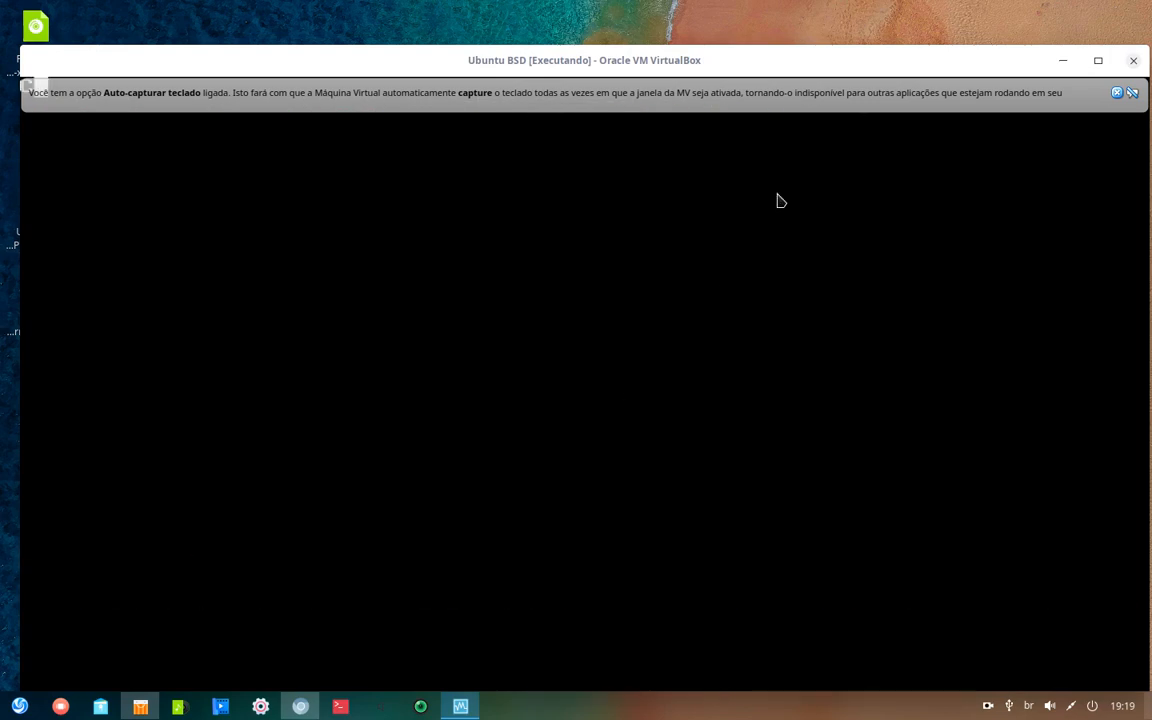
{"action": "left_click", "coordinate": [1116, 95]}
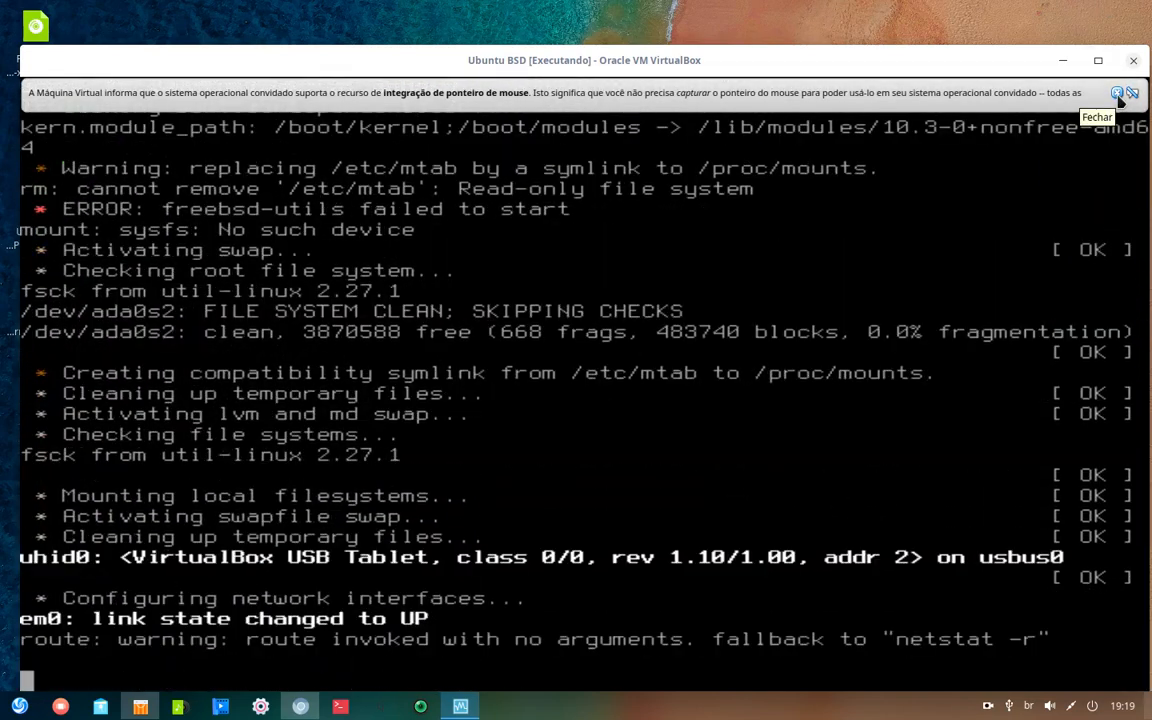
{"action": "left_click", "coordinate": [1118, 93]}
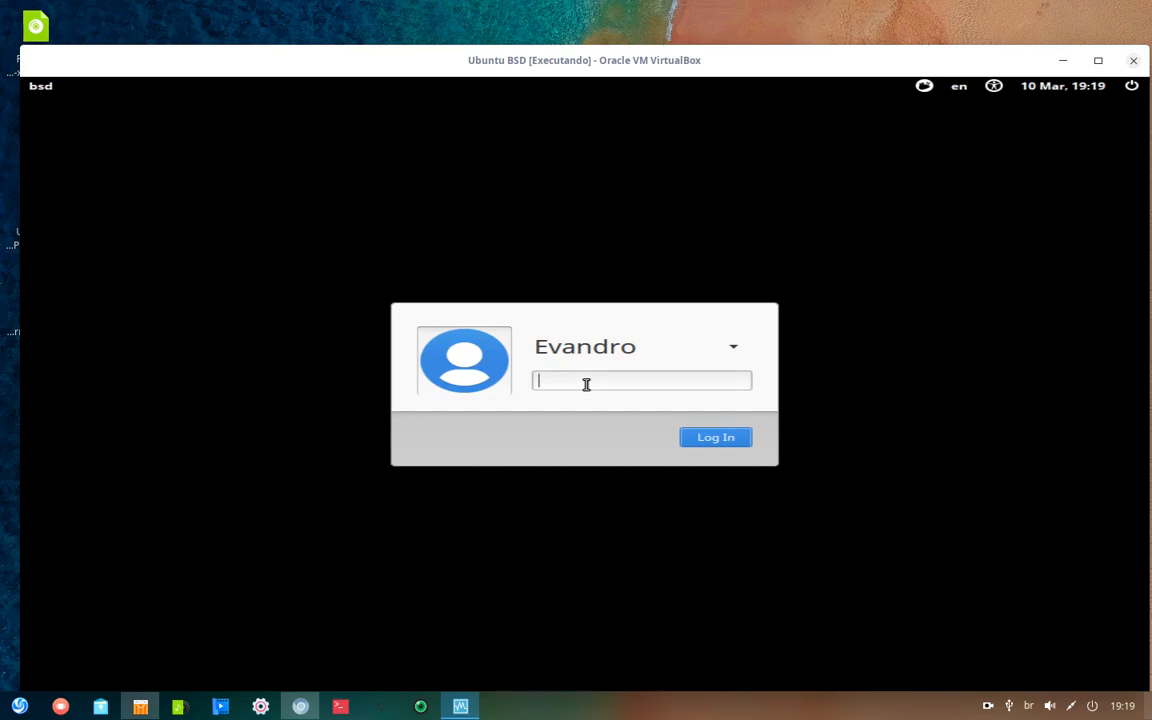
- Enter the user password to log in, then move the VM window up and left
{"action": "type", "text": "***"}
{"action": "key", "text": "Return"}
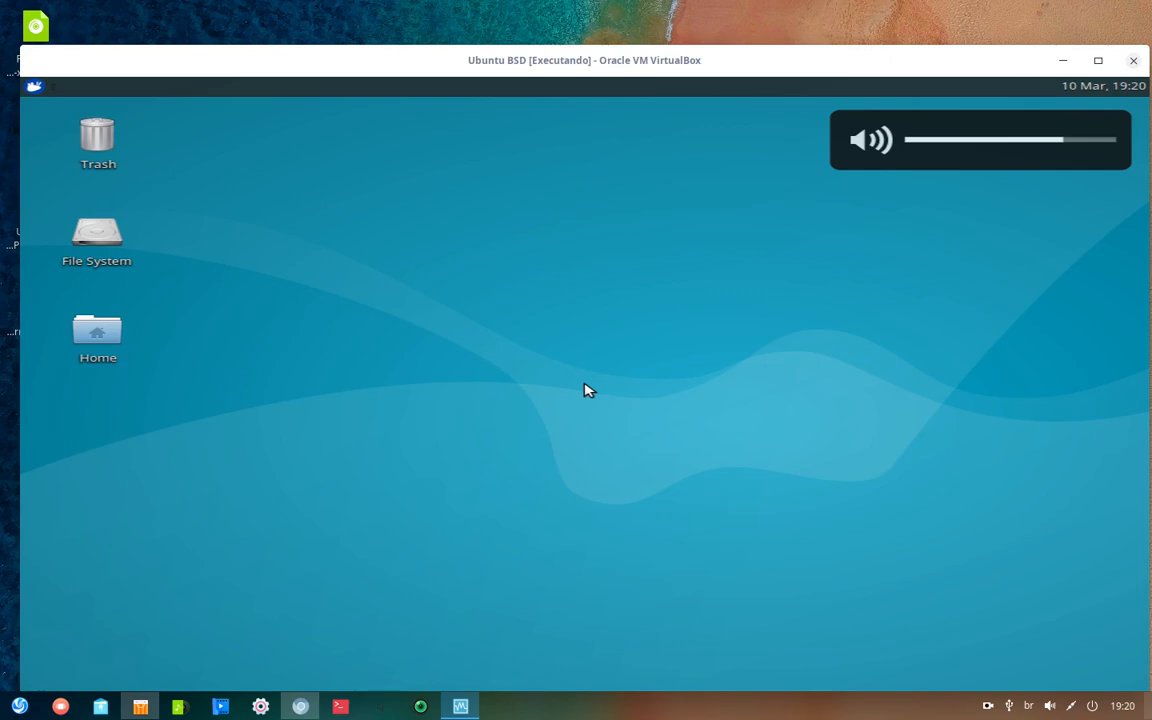
{"action": "left_click_drag", "start_coordinate": [910, 62], "coordinate": [890, 17]}
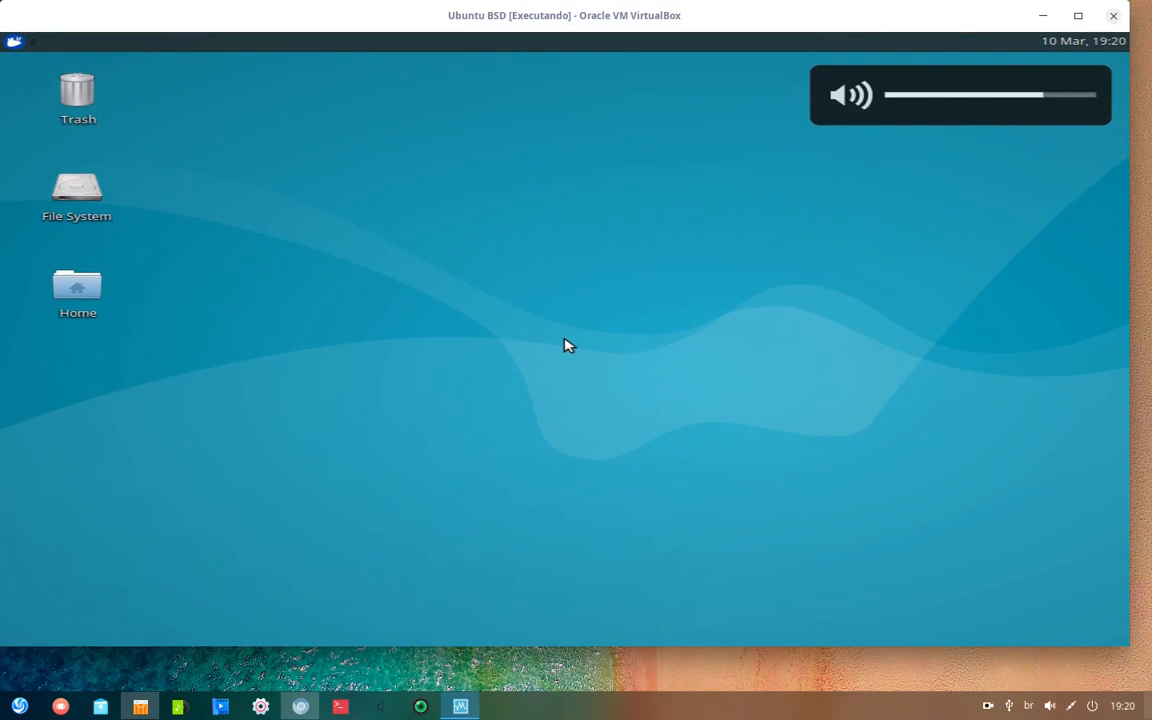
{"action": "middle_click", "coordinate": [565, 345]}
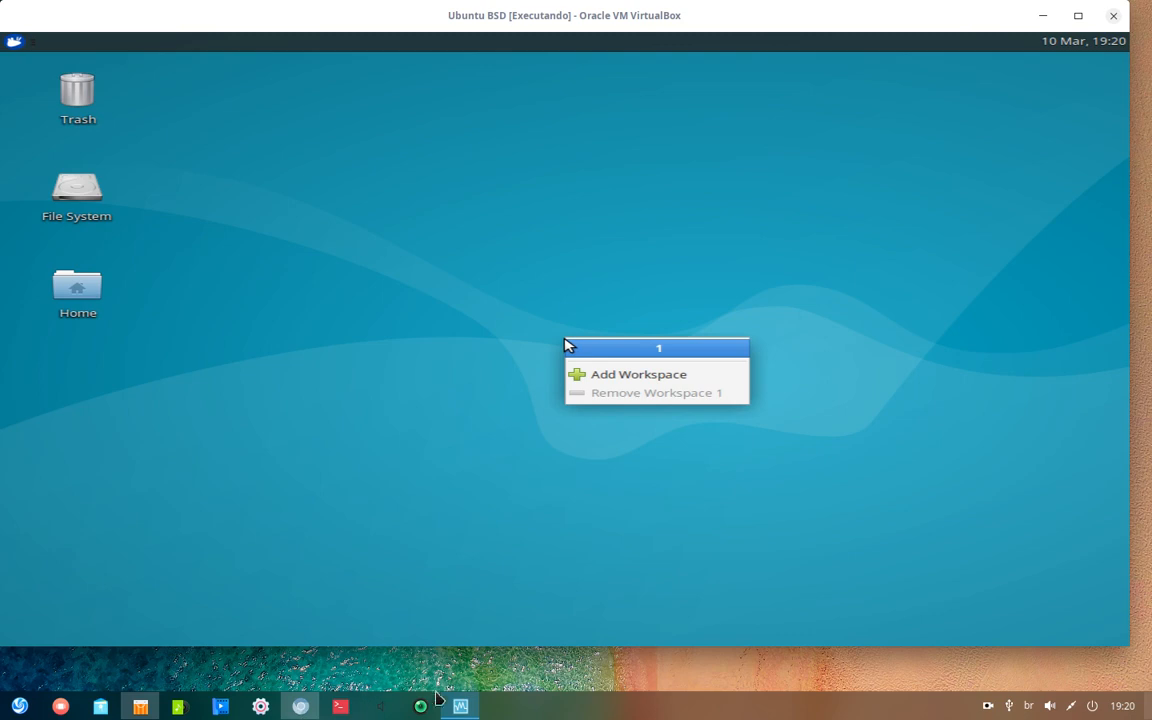
- Reposition the VM window and look through the window and machine context menus without changes
{"action": "left_click", "coordinate": [461, 706]}
{"action": "middle_click", "coordinate": [566, 345]}
{"action": "left_click_drag", "start_coordinate": [228, 16], "coordinate": [253, 44]}
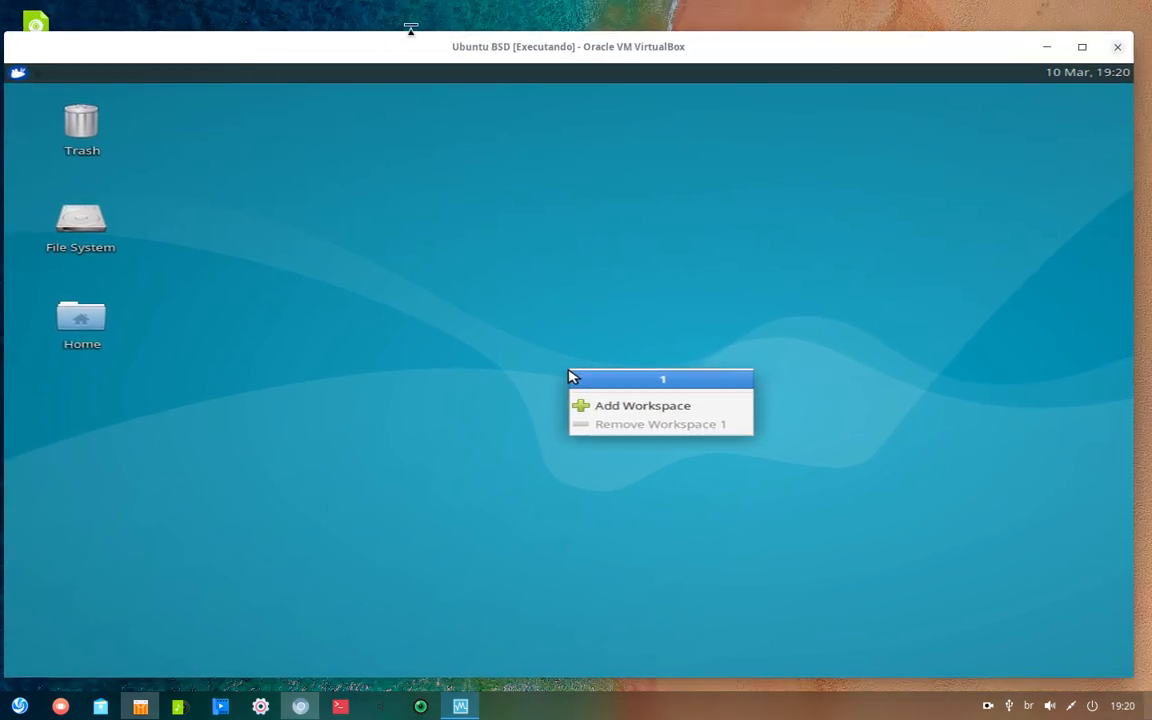
{"action": "right_click", "coordinate": [517, 46]}
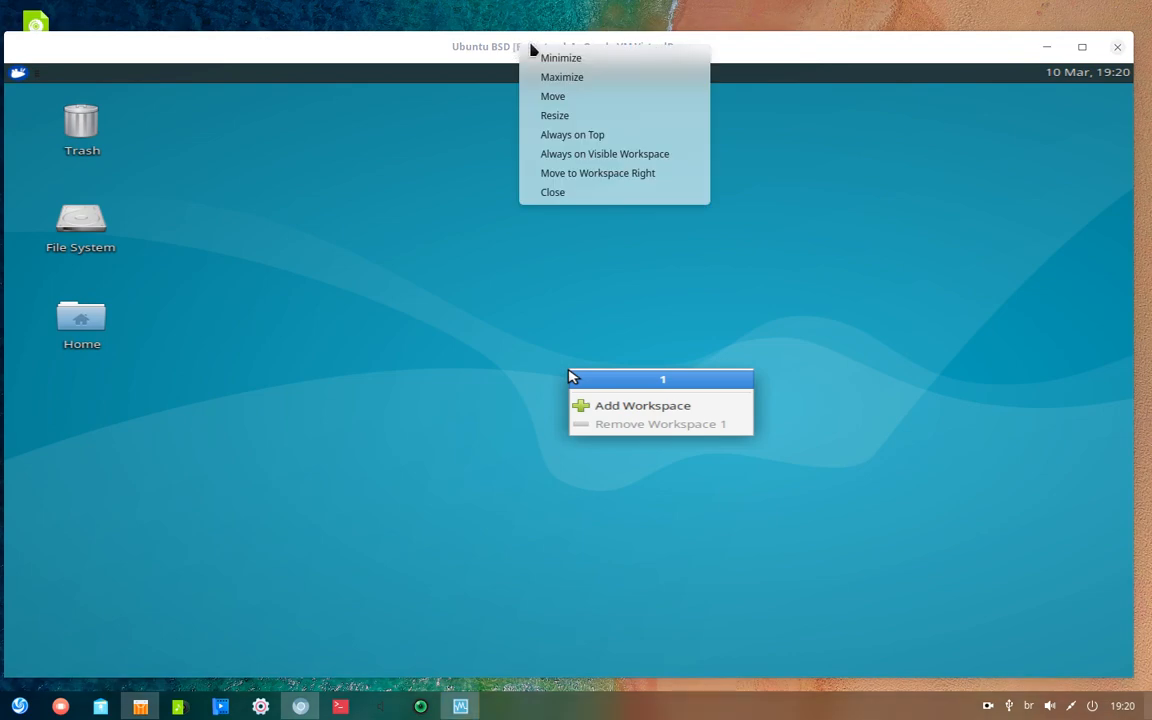
{"action": "left_click", "coordinate": [775, 55]}
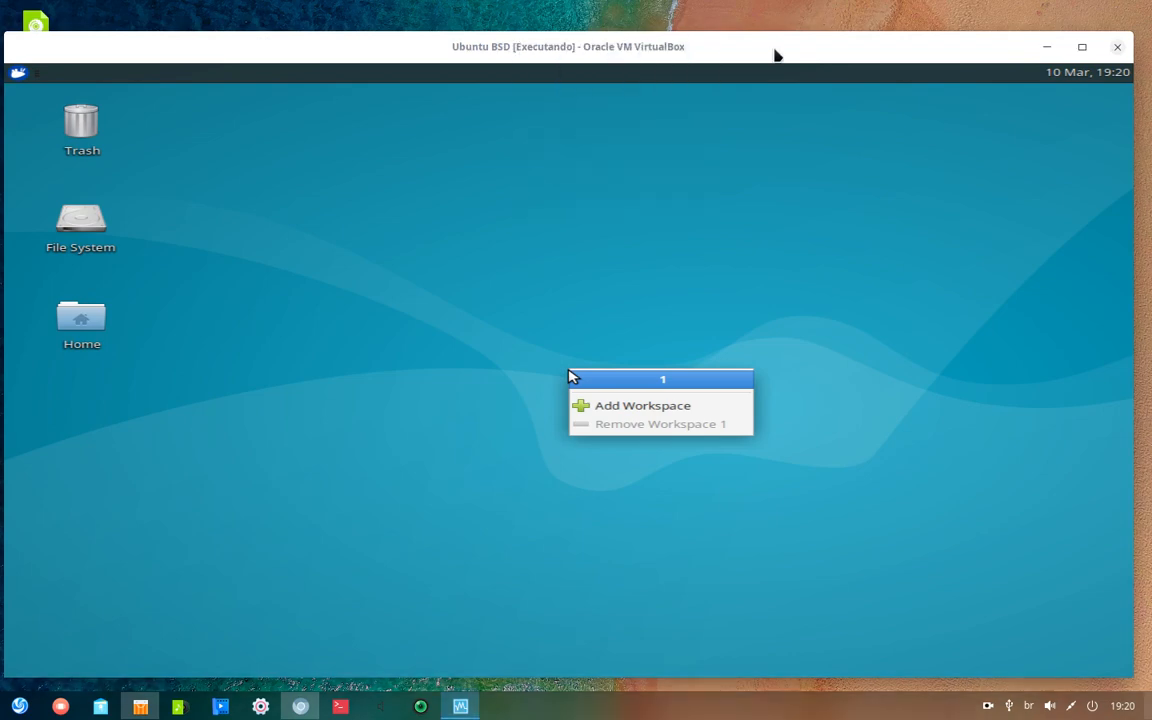
{"action": "left_click", "coordinate": [463, 710]}
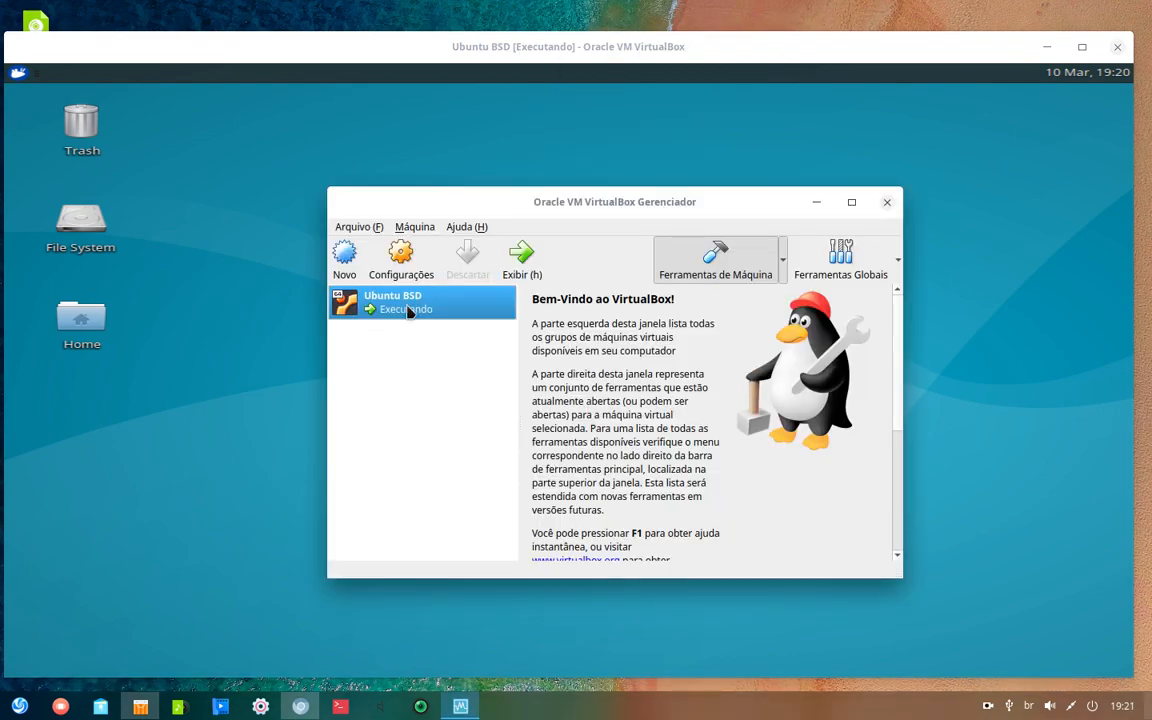
{"action": "right_click", "coordinate": [401, 303]}
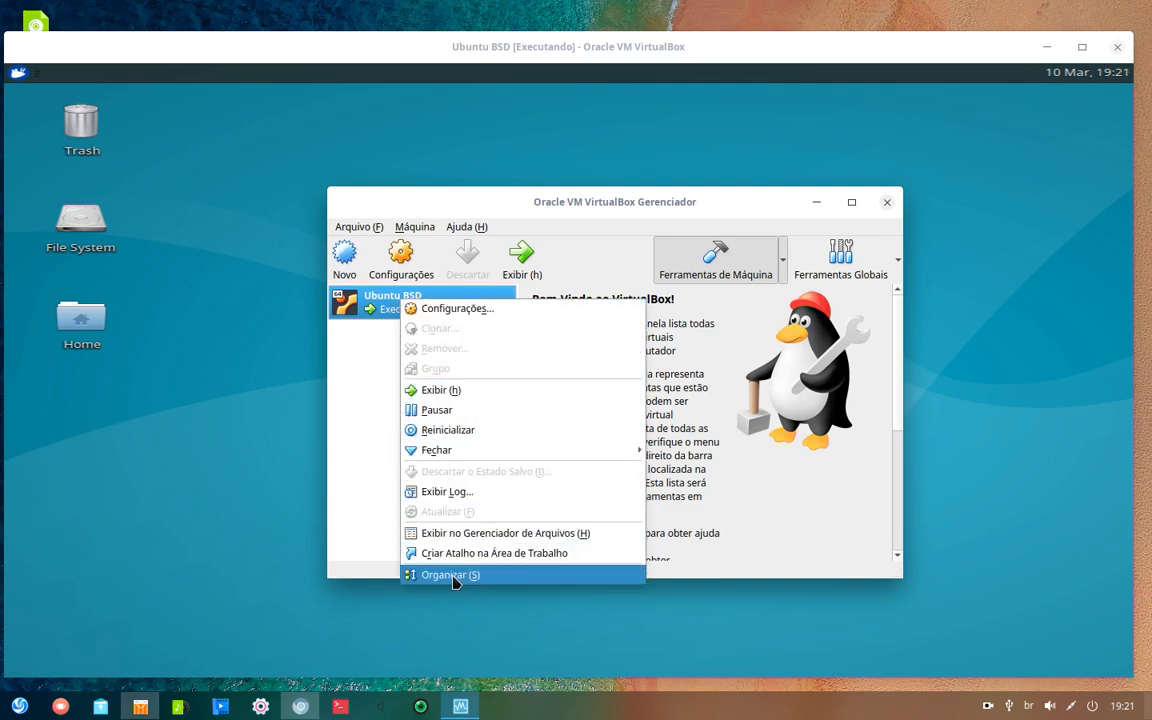
{"action": "left_click", "coordinate": [359, 402]}
{"action": "middle_click", "coordinate": [580, 197]}
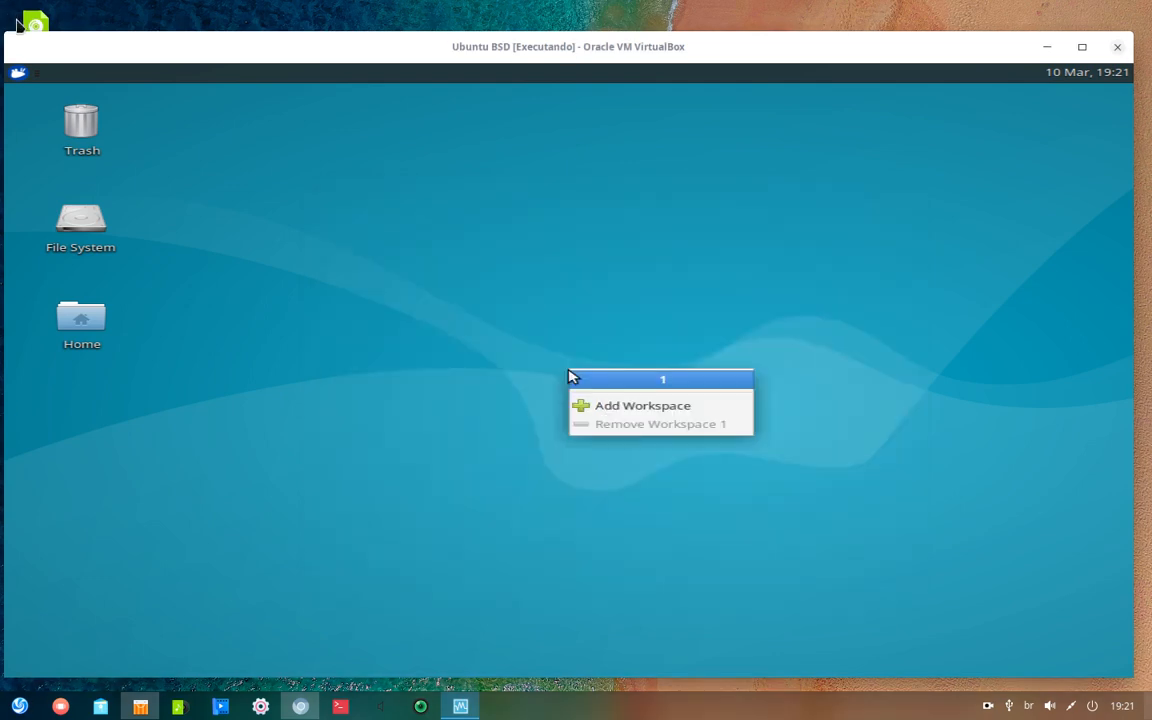
- Power off the Ubuntu BSD VM and start it again from the manager
{"action": "left_click", "coordinate": [1118, 47]}
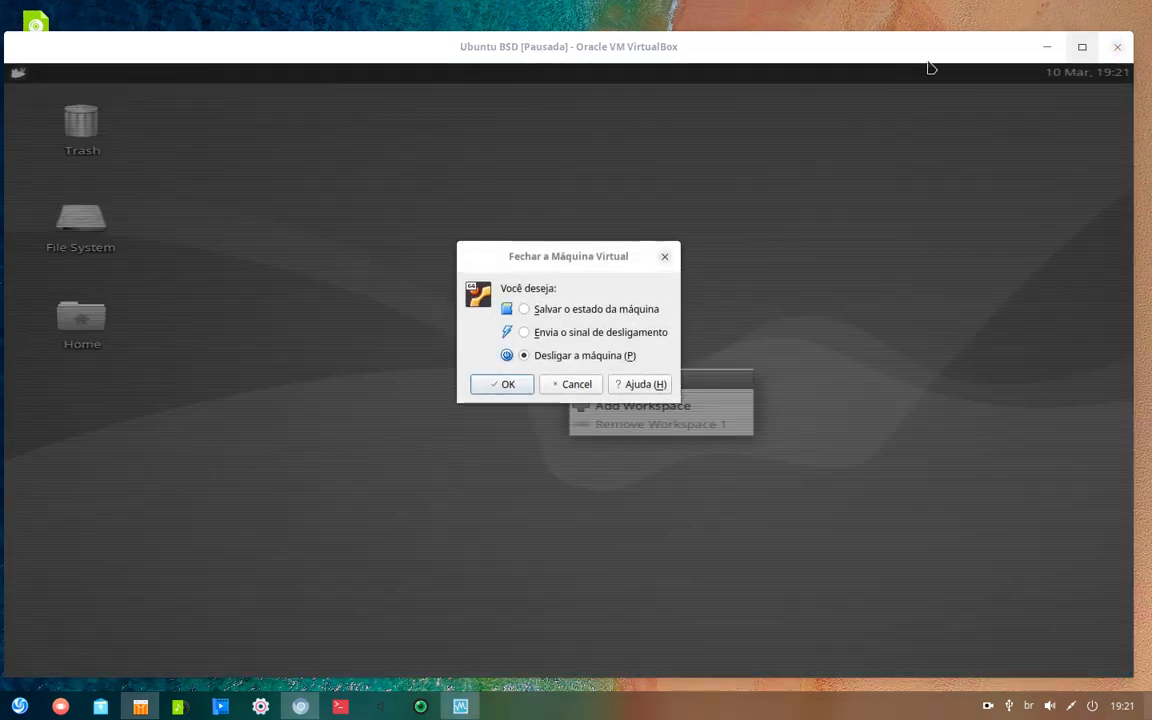
{"action": "left_click", "coordinate": [512, 388]}
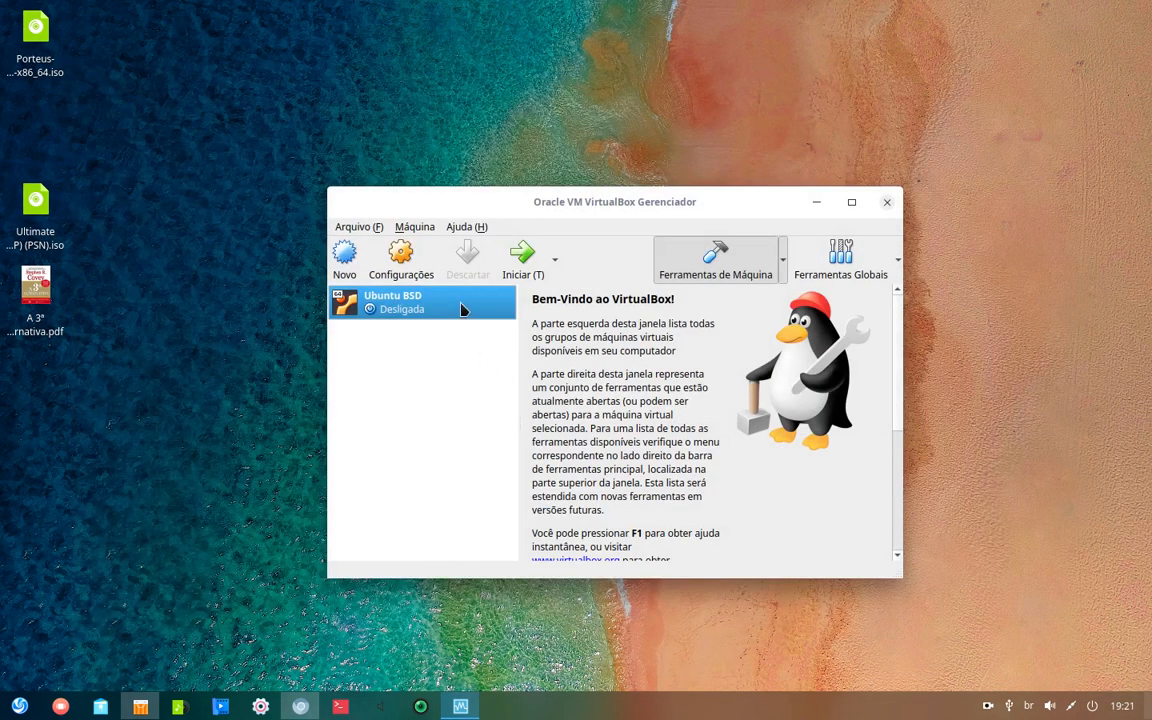
{"action": "left_click", "coordinate": [522, 256]}
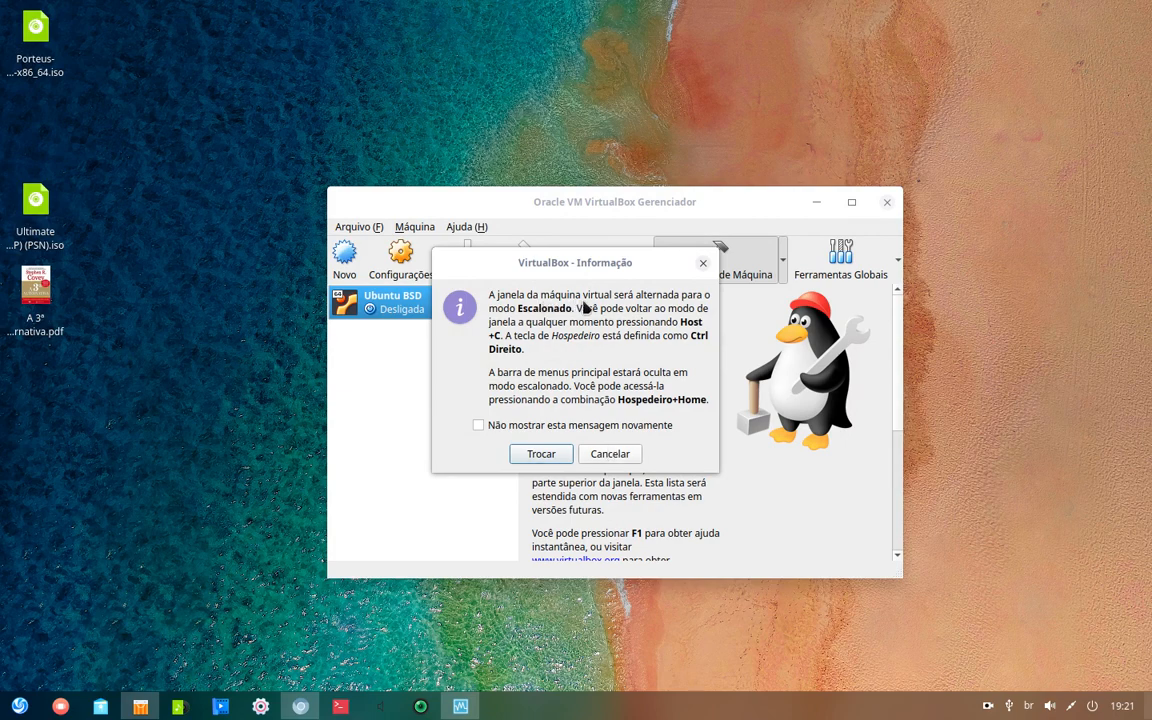
- Decline scaled mode, acknowledge the warning, close notices, enlarge the VM window and minimize the manager
{"action": "left_click", "coordinate": [611, 456]}
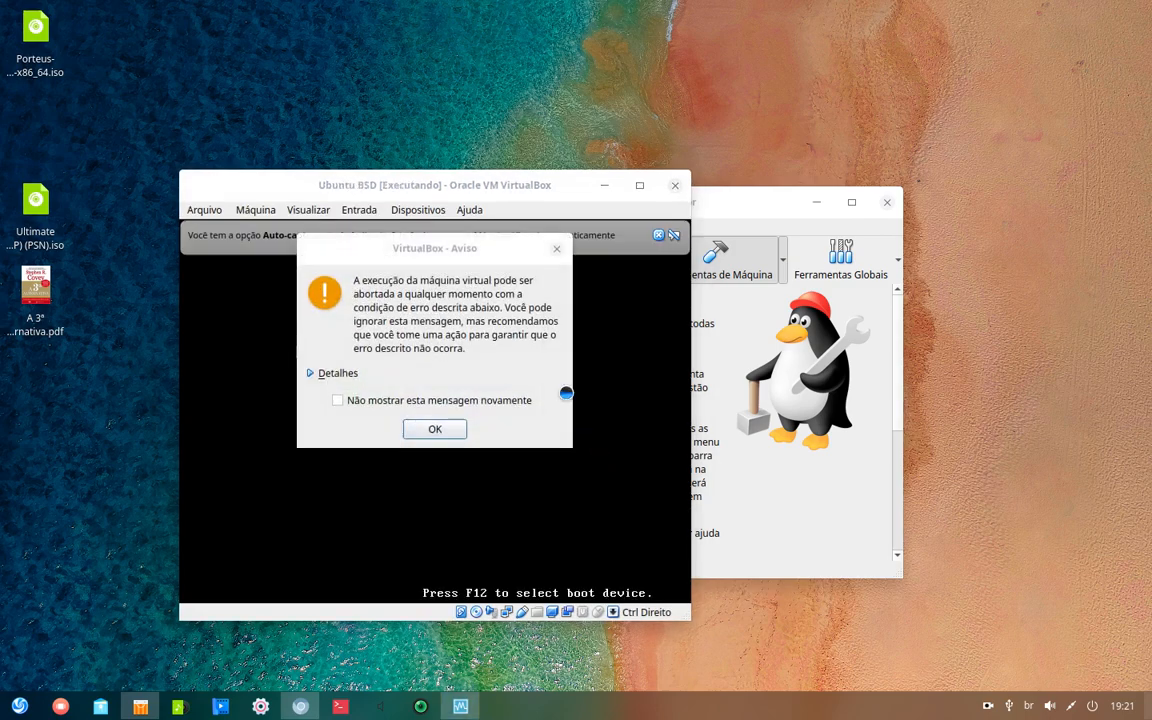
{"action": "left_click", "coordinate": [435, 436]}
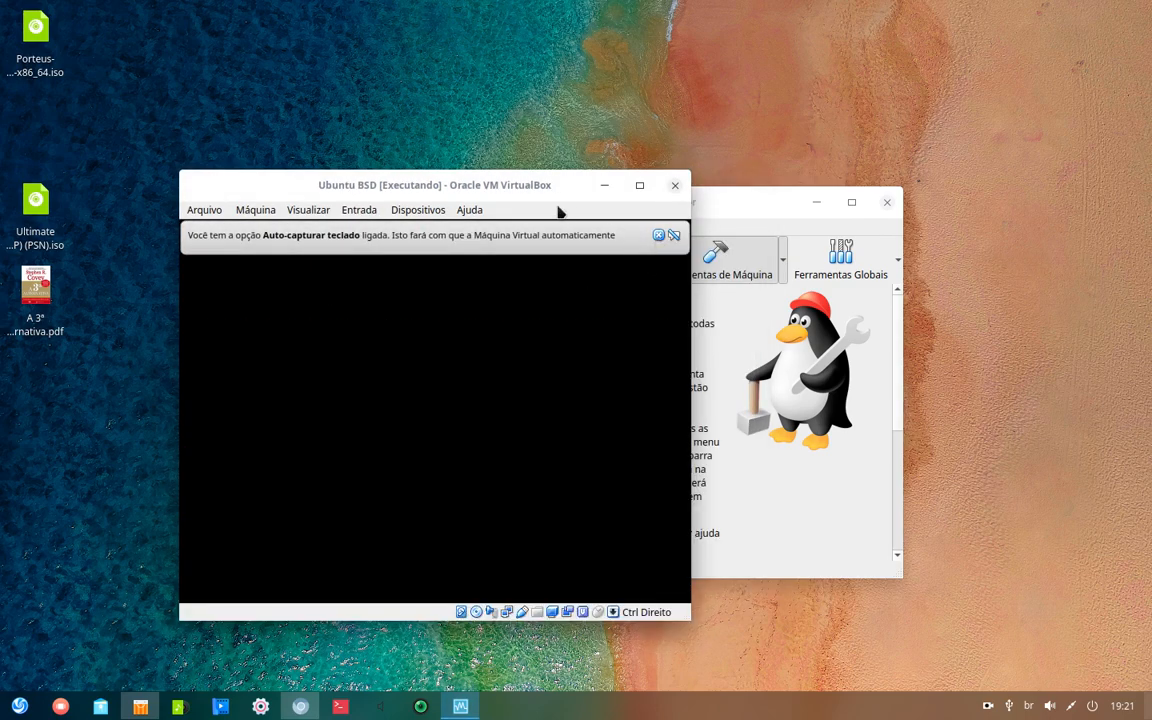
{"action": "left_click", "coordinate": [658, 237]}
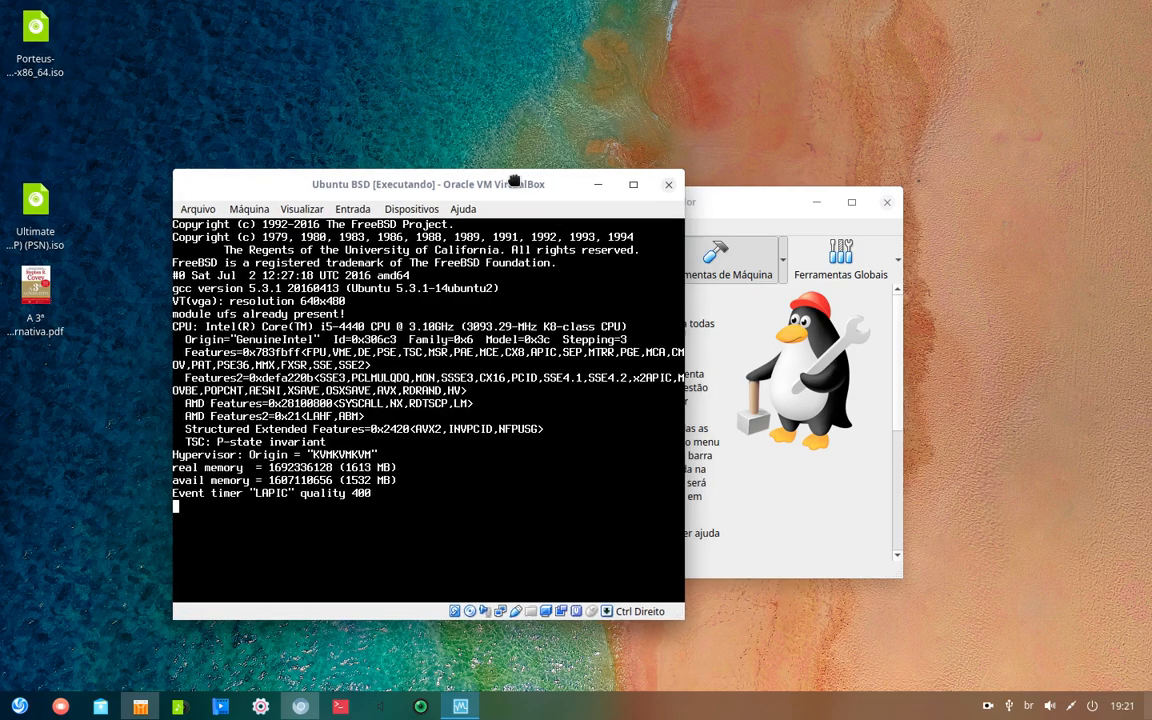
{"action": "left_click_drag", "start_coordinate": [620, 192], "coordinate": [665, 121]}
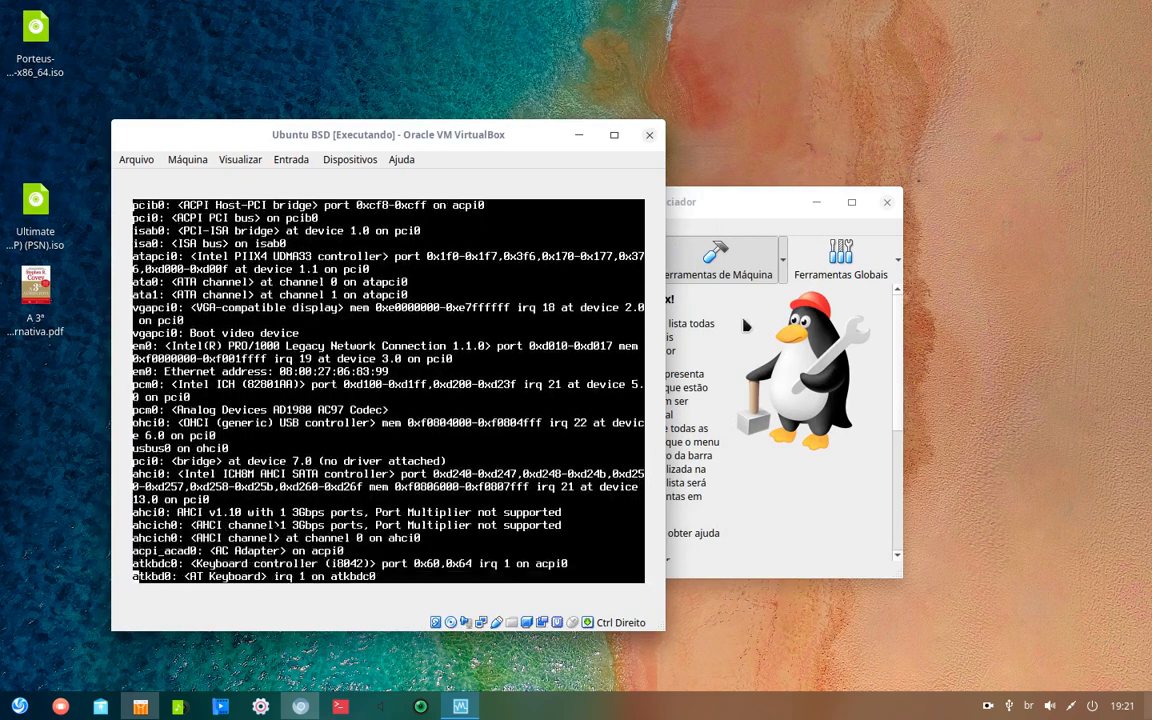
{"action": "left_click", "coordinate": [816, 200]}
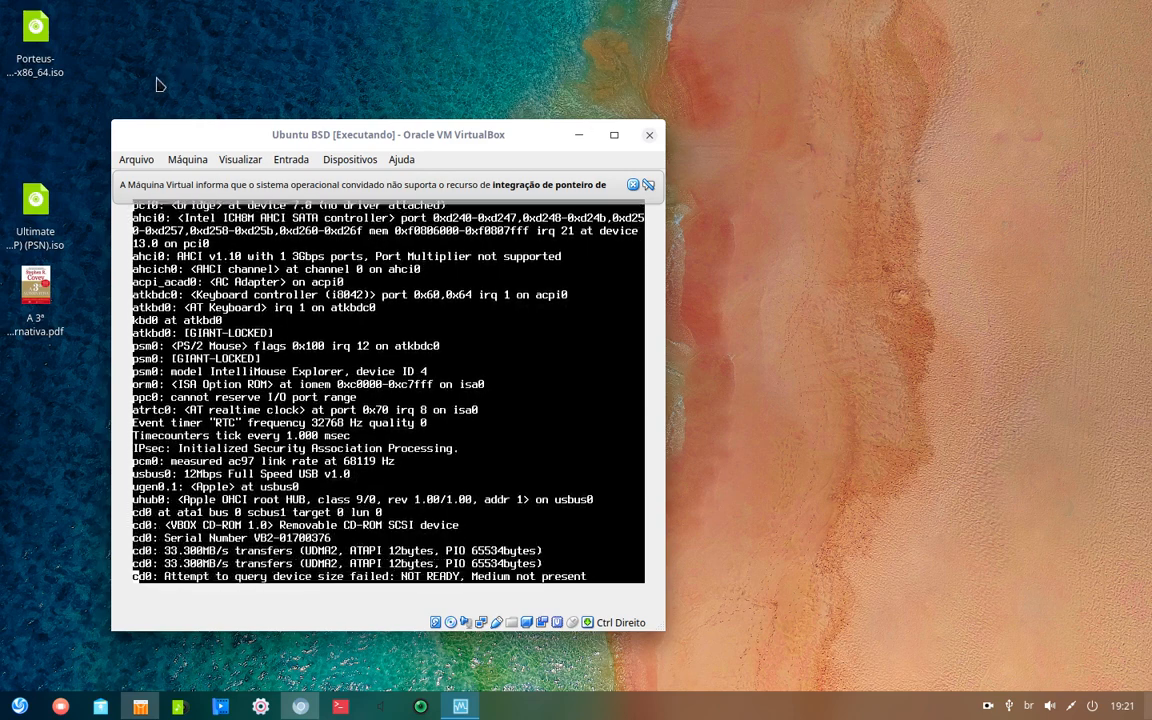
{"action": "left_click", "coordinate": [634, 181]}
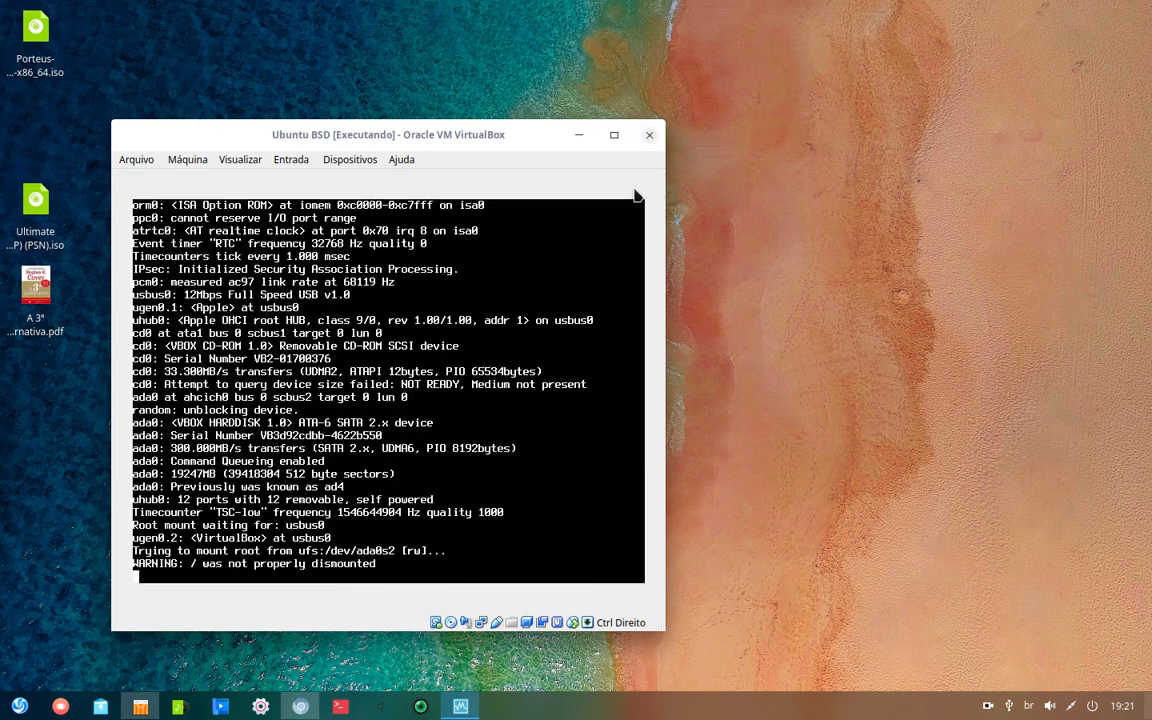
- Toggle mouse integration for the guest and lower the VM window slightly
{"action": "left_click", "coordinate": [301, 160]}
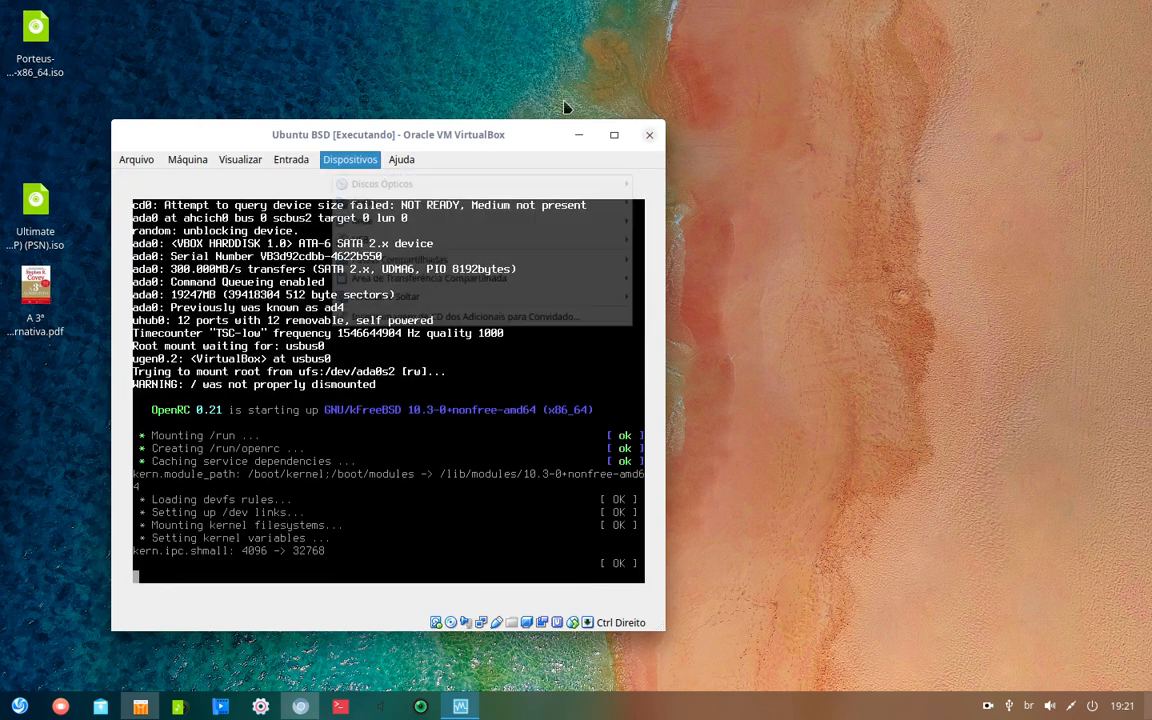
{"action": "left_click", "coordinate": [527, 134]}
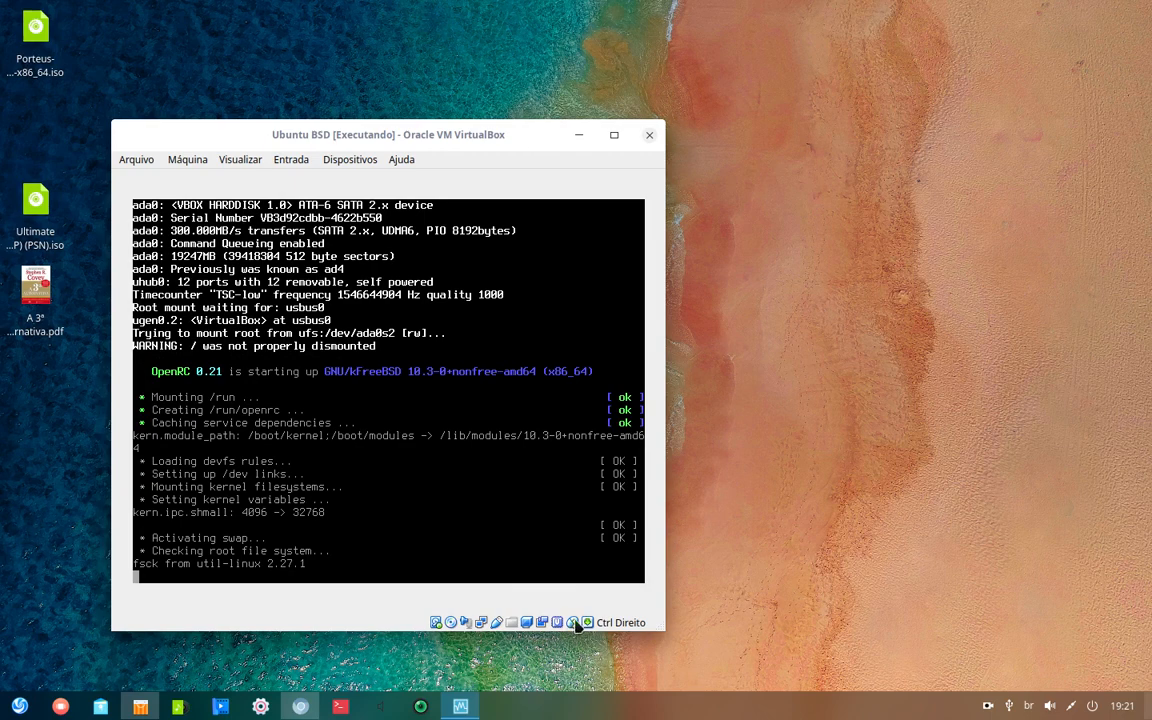
{"action": "right_click", "coordinate": [574, 623]}
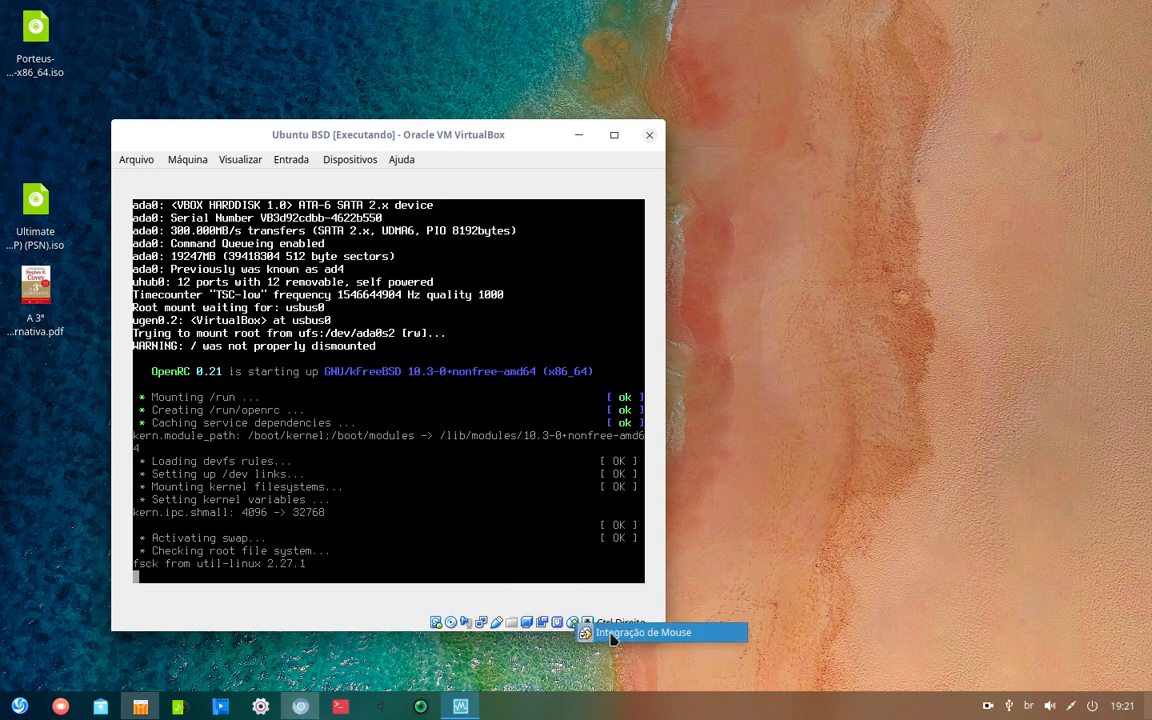
{"action": "left_click", "coordinate": [670, 632]}
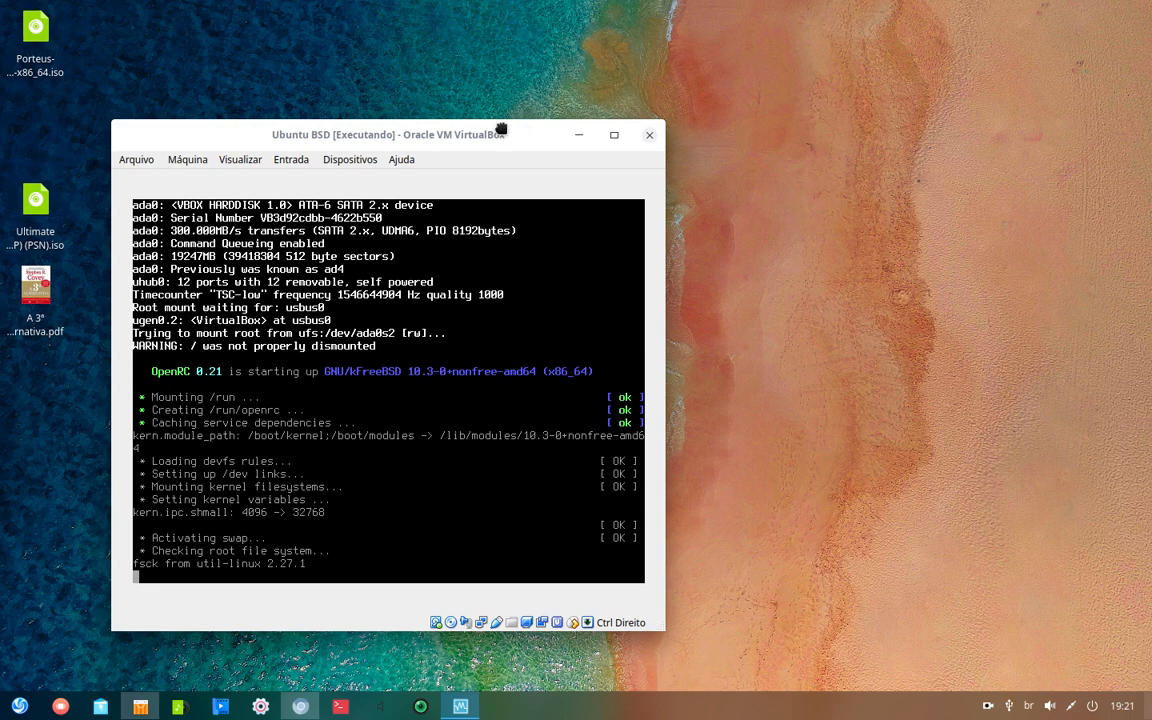
{"action": "left_click_drag", "start_coordinate": [500, 128], "coordinate": [497, 162]}
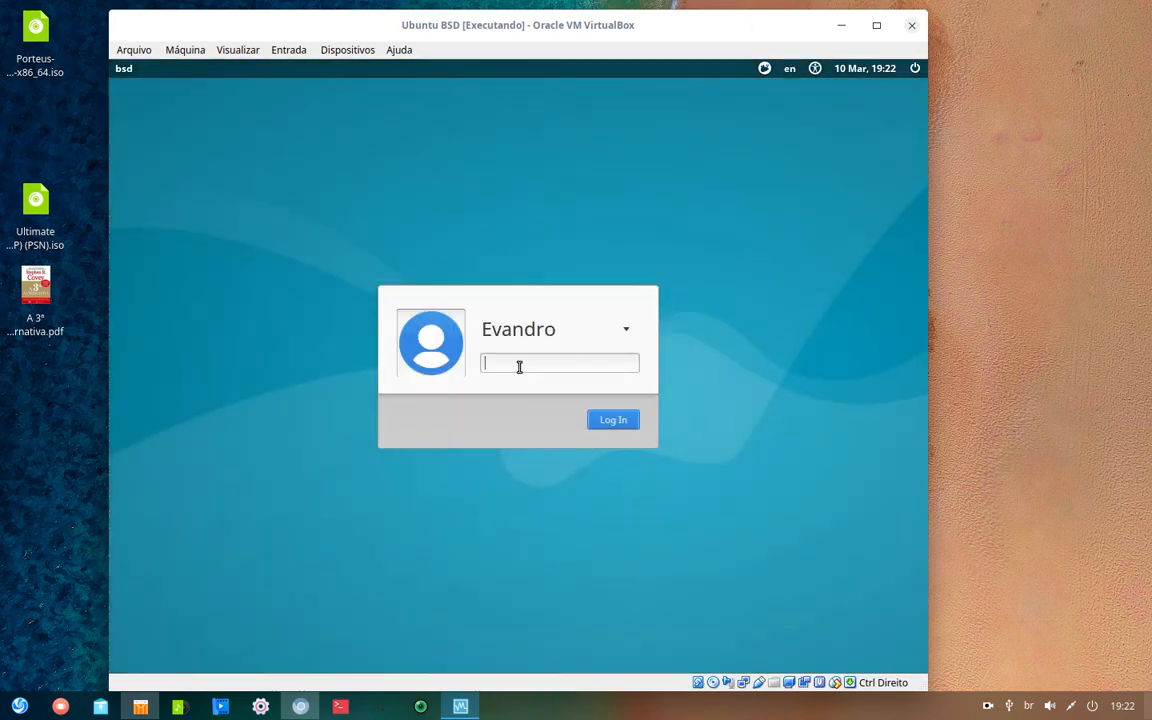
- Log in with the user password and glance at the applications menu and March 2019 calendar
{"action": "type", "text": "***"}
{"action": "key", "text": "Return"}
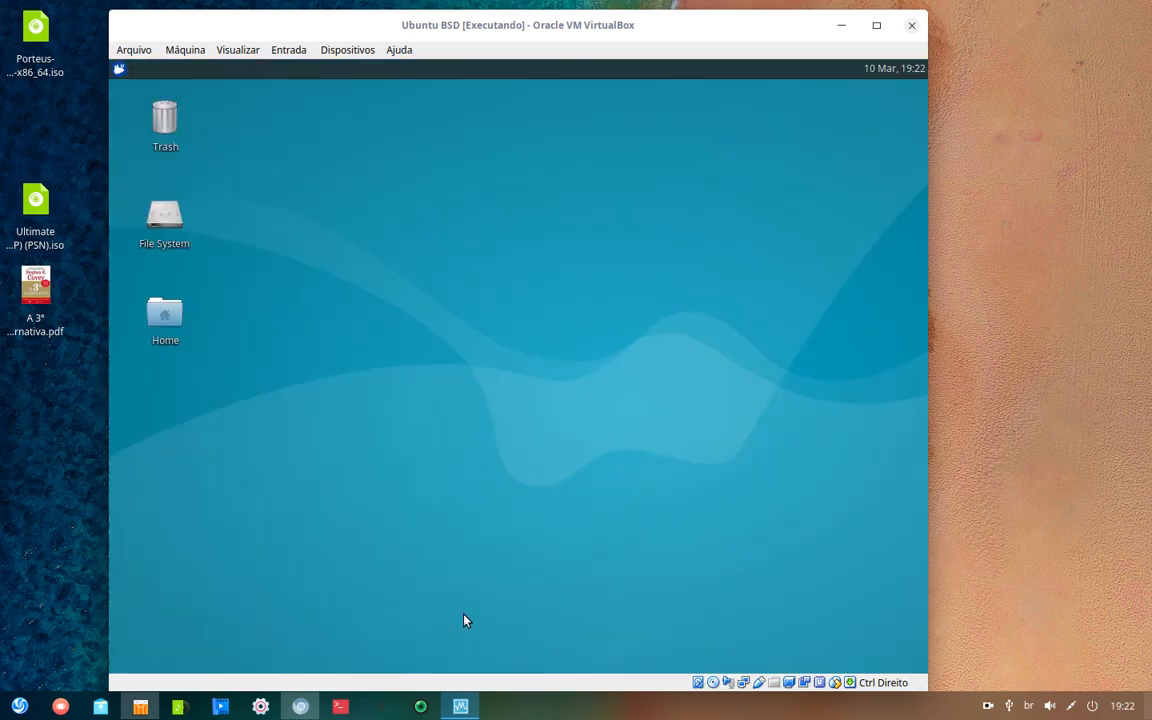
{"action": "left_click", "coordinate": [117, 68]}
{"action": "left_click", "coordinate": [117, 68]}
{"action": "left_click", "coordinate": [910, 70]}
{"action": "left_click", "coordinate": [908, 70]}
- Open Home in the file manager, widen it, browse into Desktop, then close it
{"action": "double_click", "coordinate": [165, 318]}
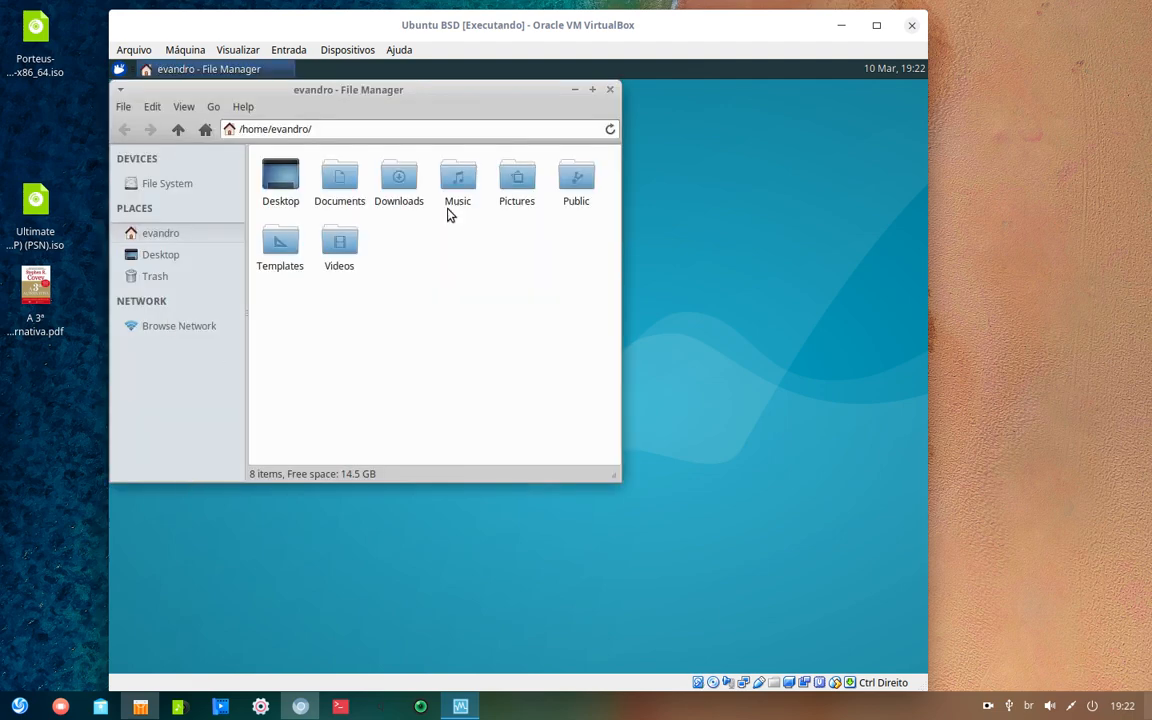
{"action": "left_click_drag", "start_coordinate": [413, 92], "coordinate": [413, 131]}
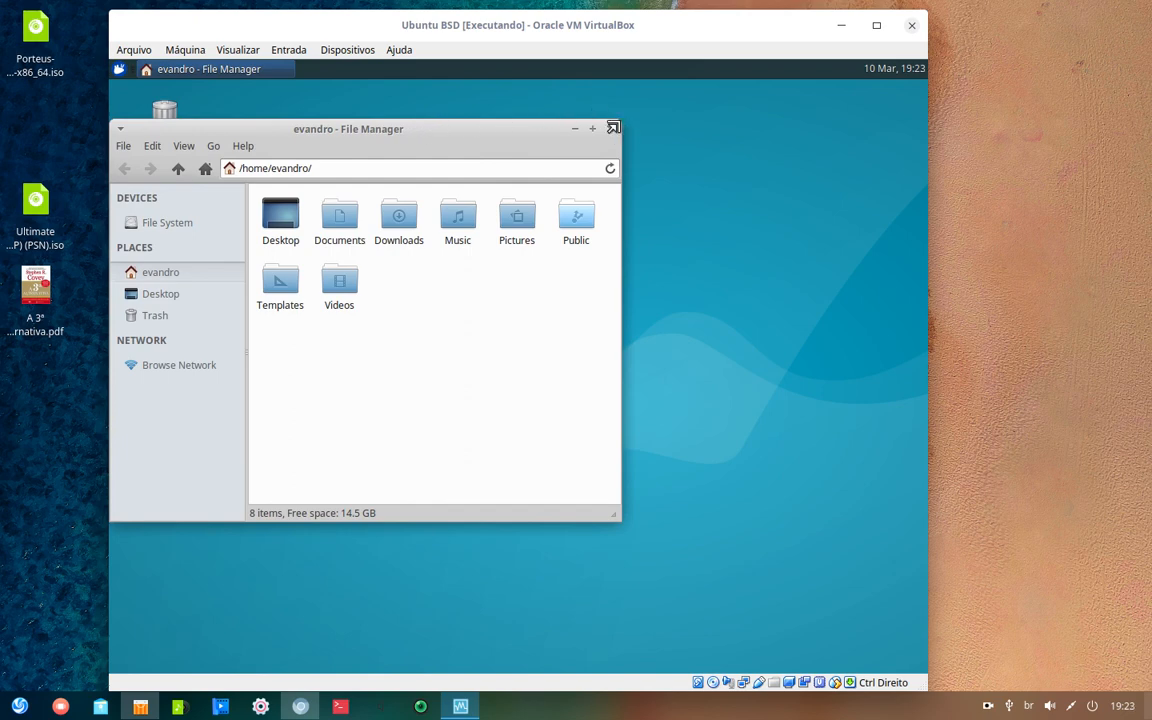
{"action": "left_click_drag", "start_coordinate": [617, 123], "coordinate": [858, 188]}
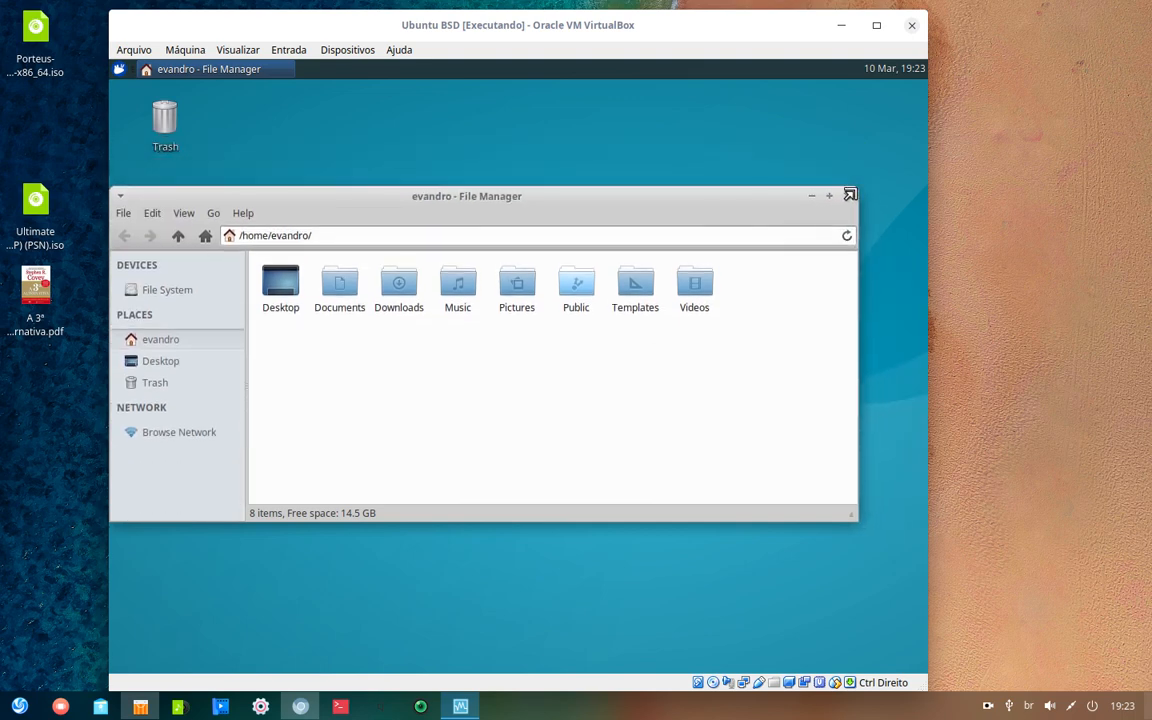
{"action": "double_click", "coordinate": [281, 287]}
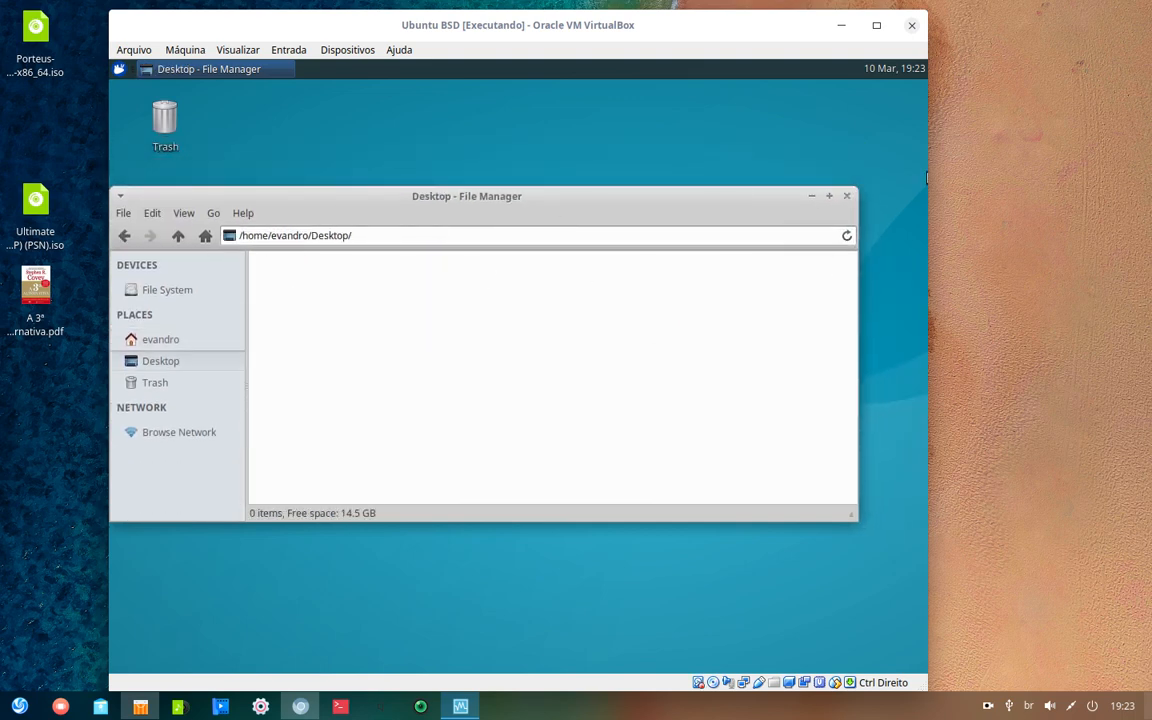
{"action": "left_click", "coordinate": [846, 196]}
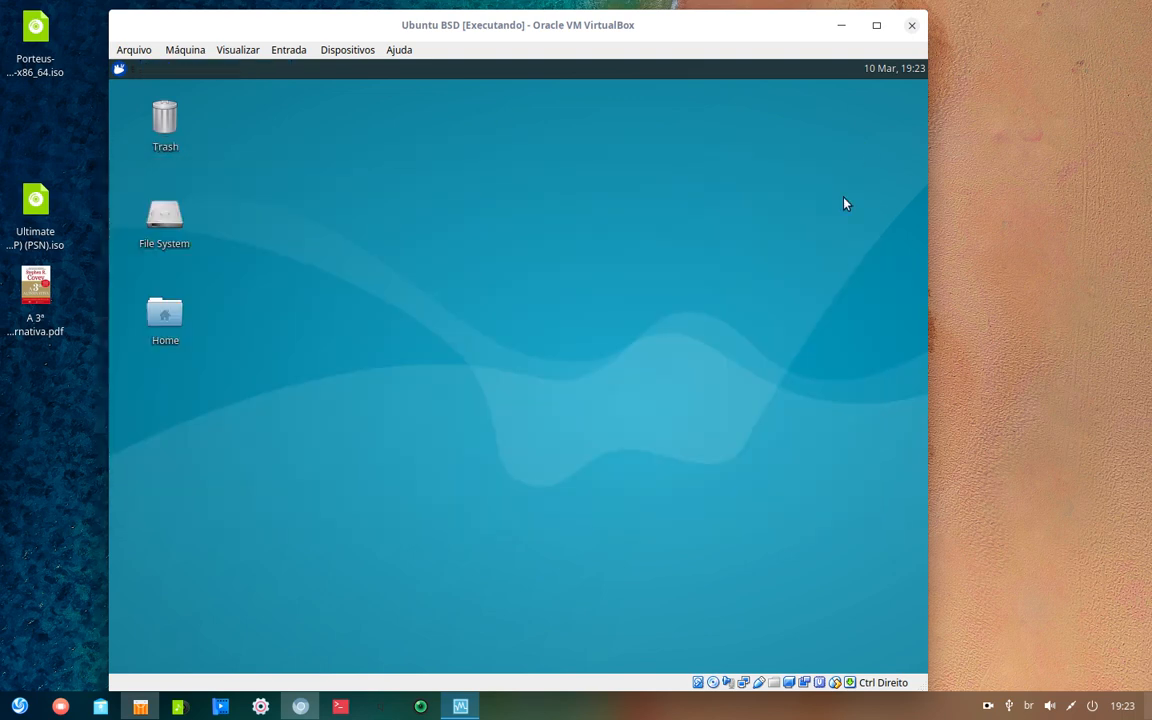
- Browse the Settings and Multimedia categories, opening and closing PulseAudio Volume Control
{"action": "left_click", "coordinate": [118, 70]}
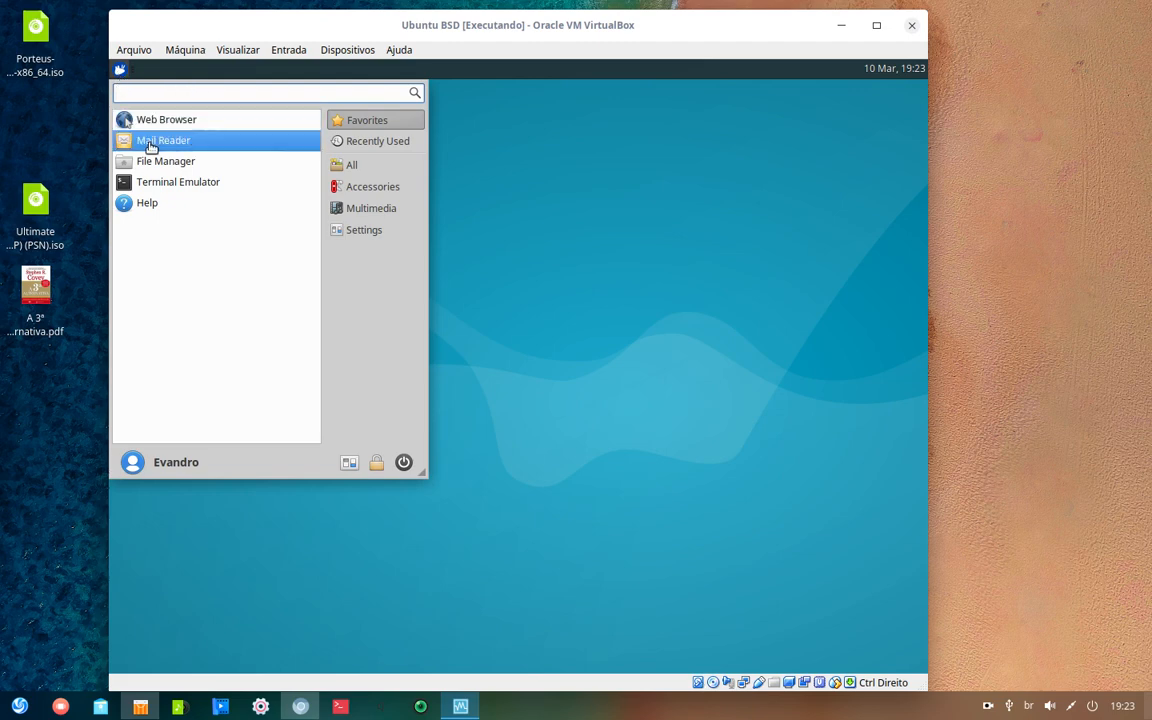
{"action": "left_click", "coordinate": [372, 231]}
{"action": "scroll", "coordinate": [193, 226], "scroll_direction": "down", "scroll_amount": 1}
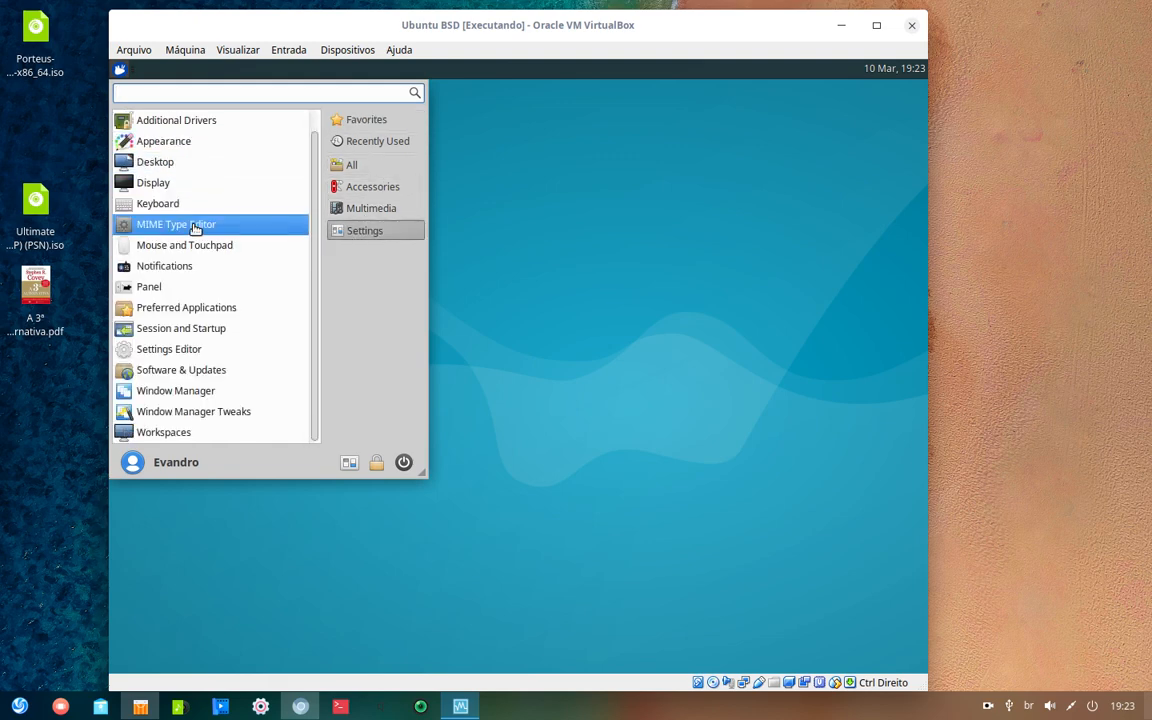
{"action": "scroll", "coordinate": [197, 232], "scroll_direction": "up", "scroll_amount": 1}
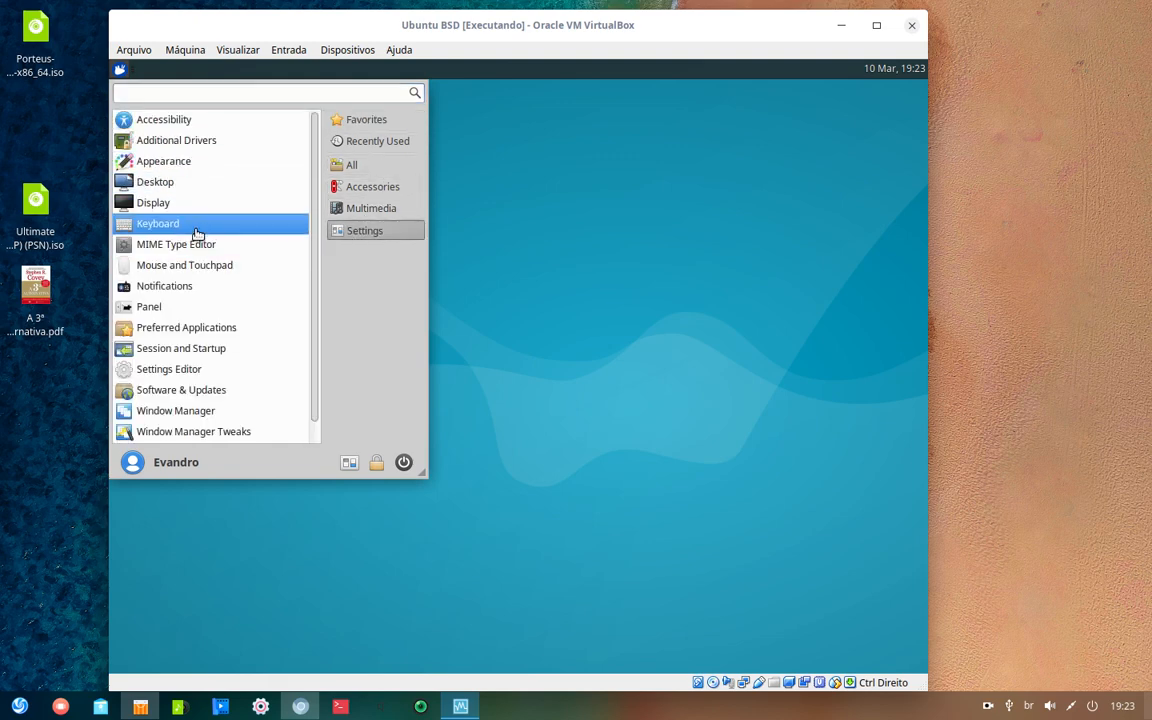
{"action": "left_click", "coordinate": [349, 212]}
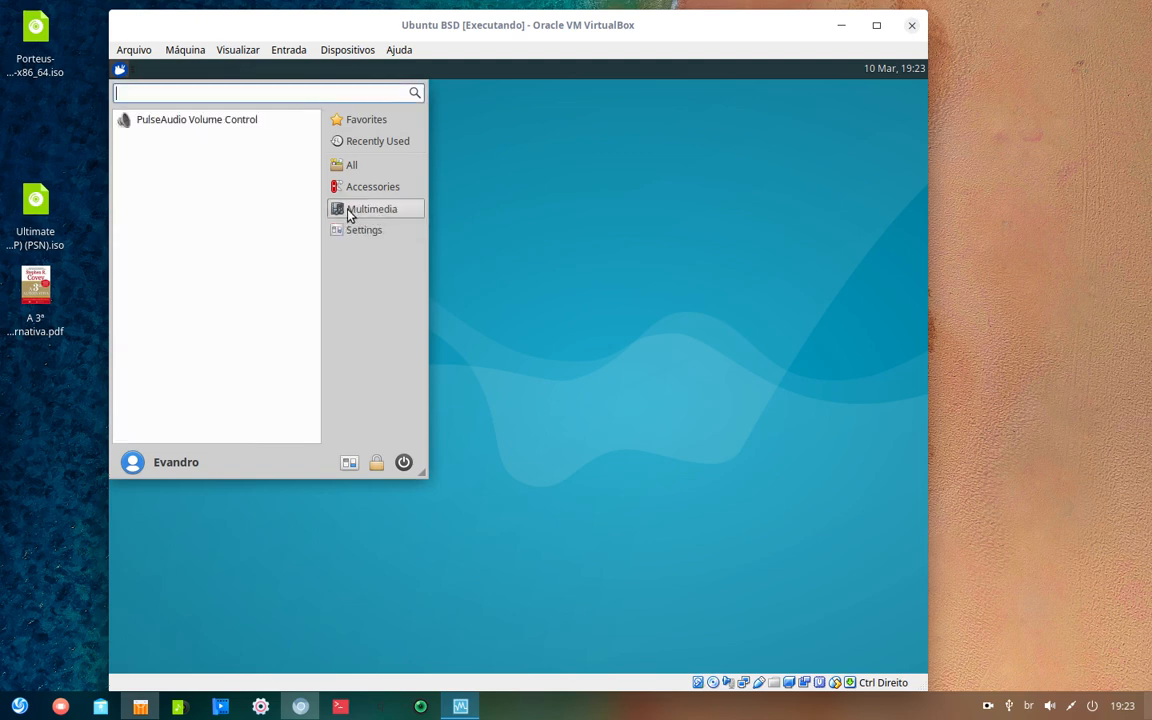
{"action": "left_click", "coordinate": [233, 121]}
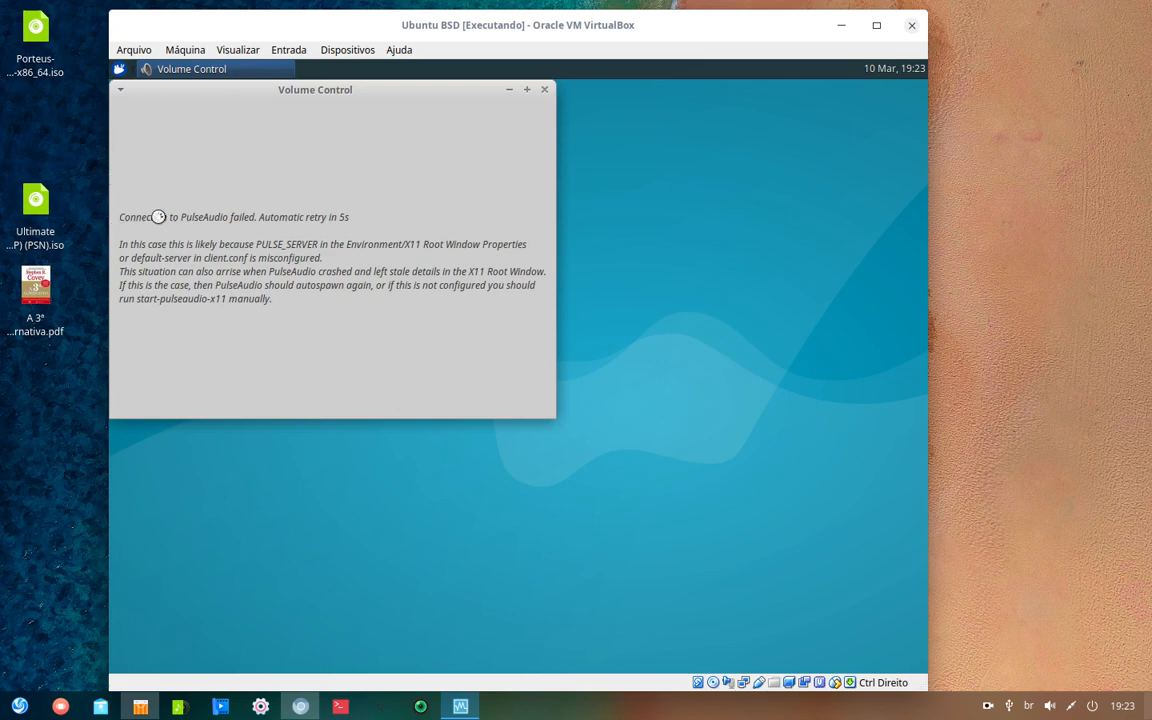
{"action": "left_click", "coordinate": [544, 89]}
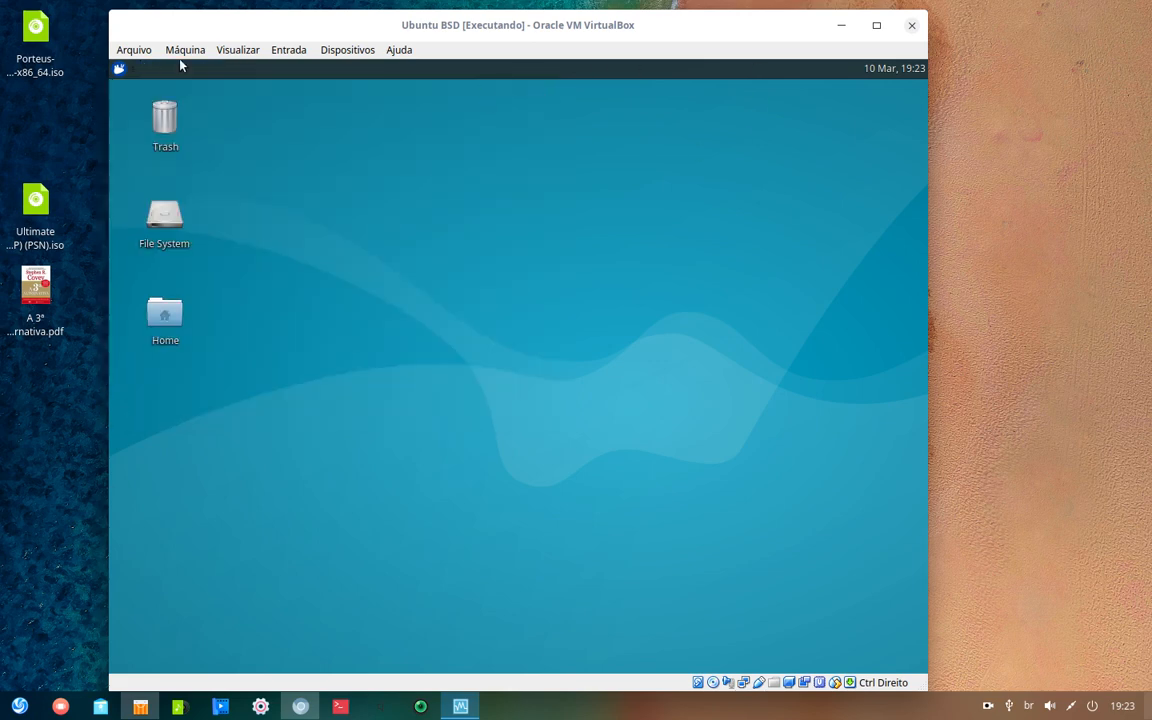
- Switch among Multimedia, Accessories and All categories, then launch Terminal Emulator from Accessories
{"action": "left_click", "coordinate": [119, 68]}
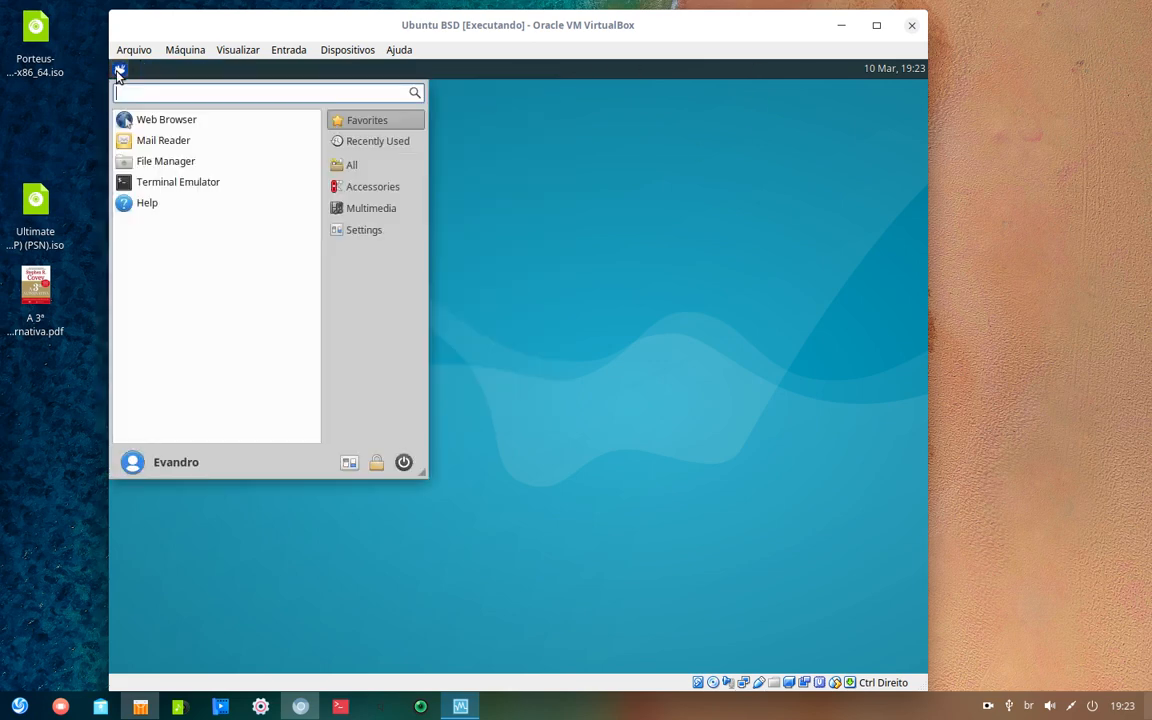
{"action": "left_click", "coordinate": [372, 208]}
{"action": "left_click", "coordinate": [381, 185]}
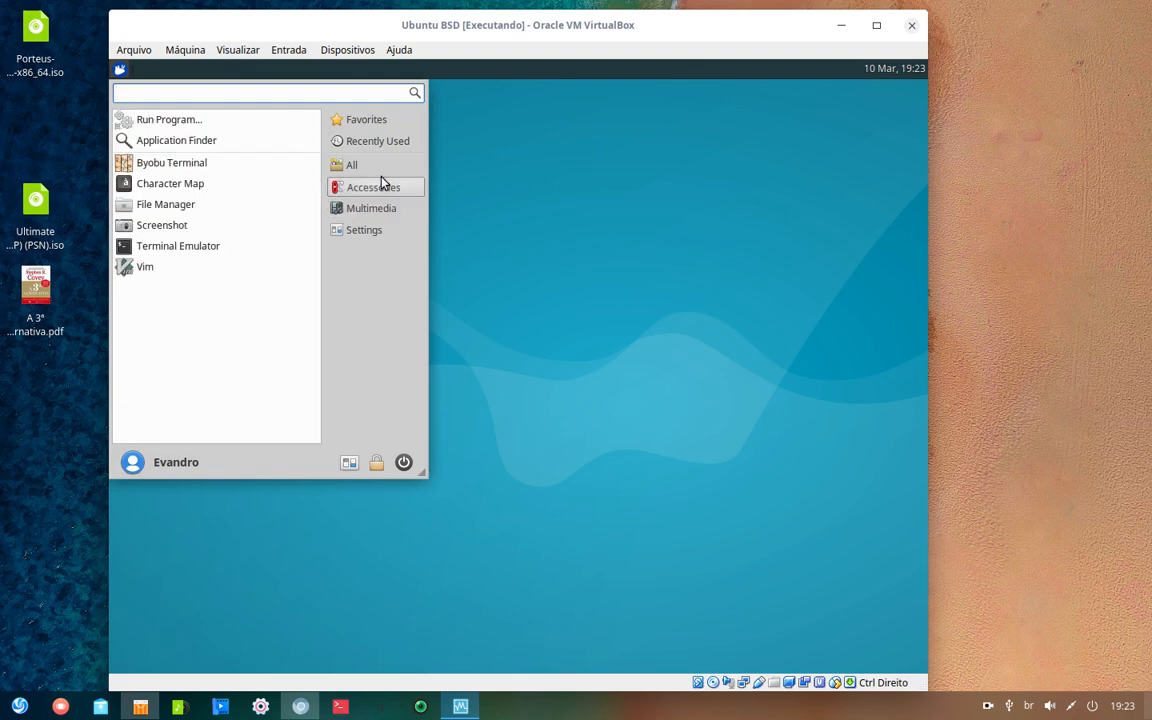
{"action": "left_click", "coordinate": [349, 166]}
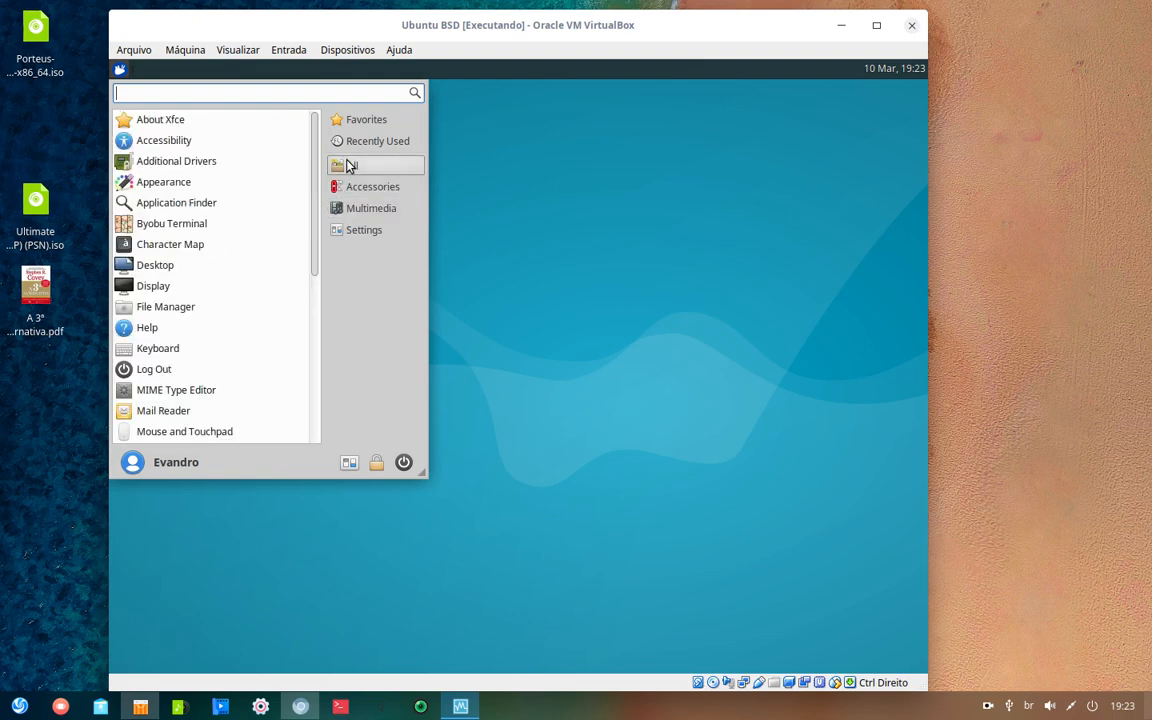
{"action": "left_click", "coordinate": [381, 208]}
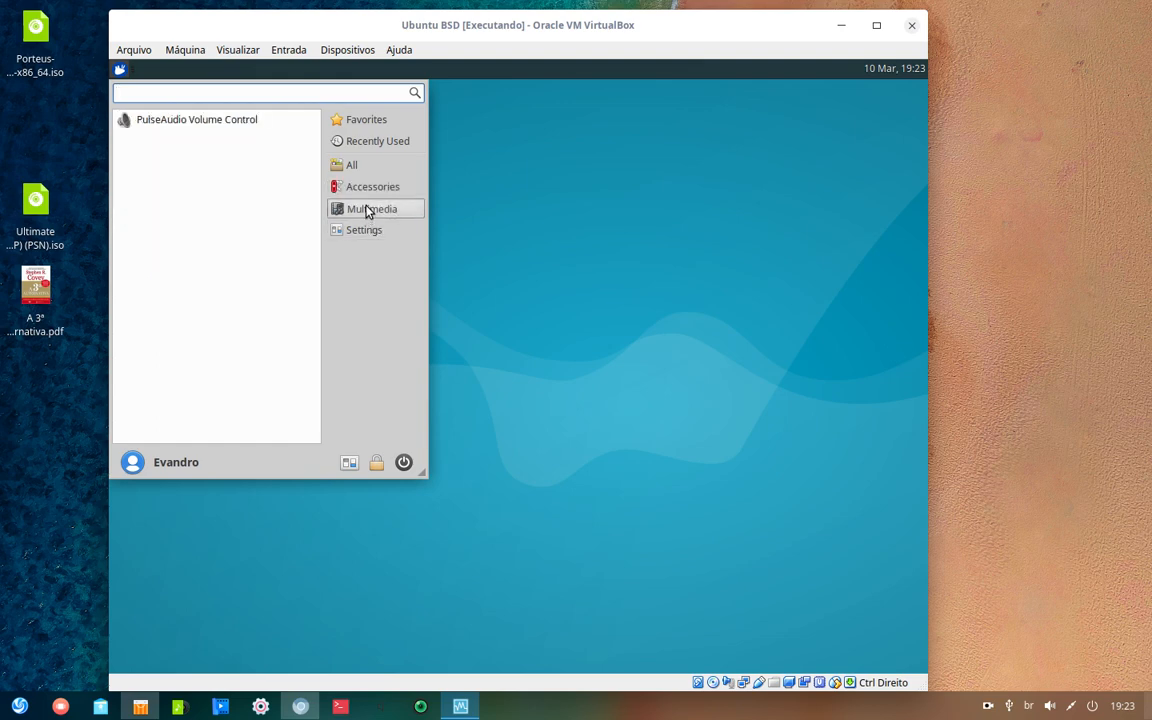
{"action": "left_click", "coordinate": [381, 192]}
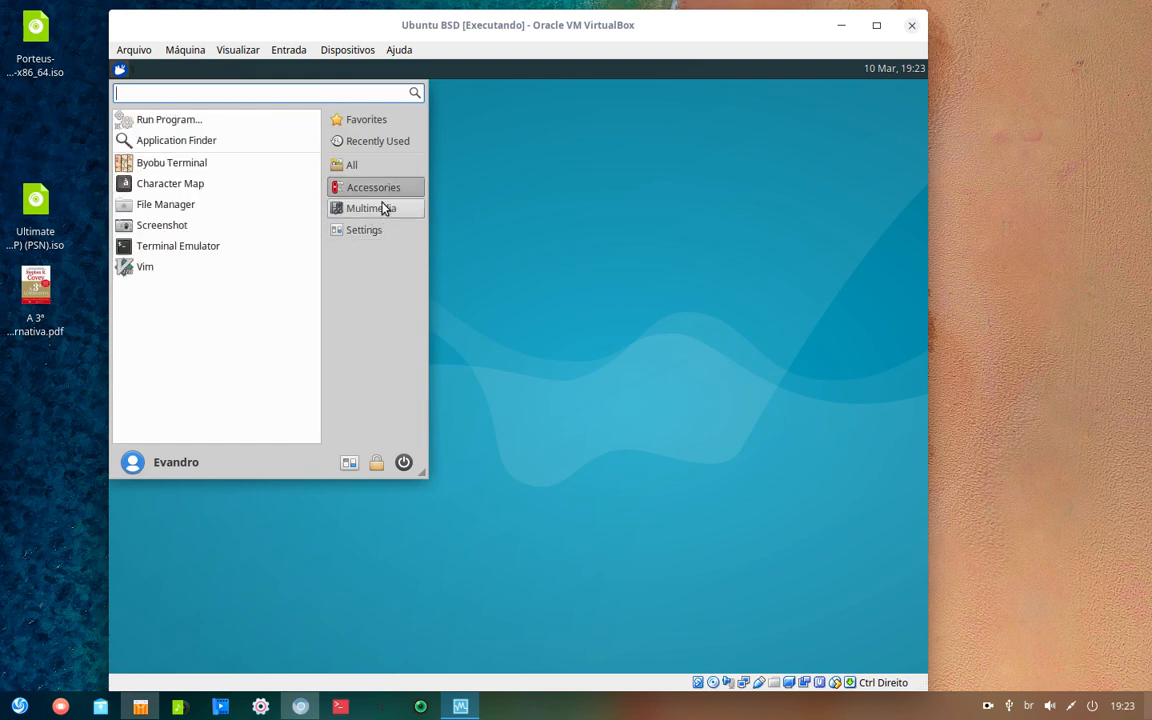
{"action": "left_click", "coordinate": [382, 209]}
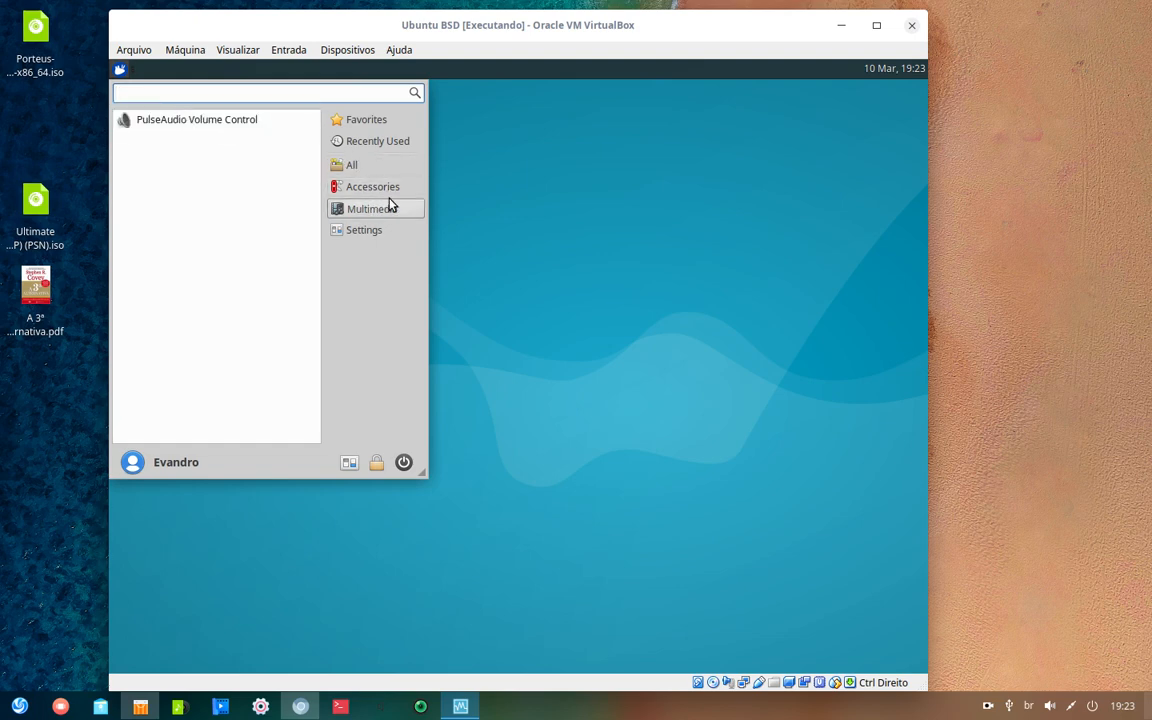
{"action": "left_click", "coordinate": [390, 193]}
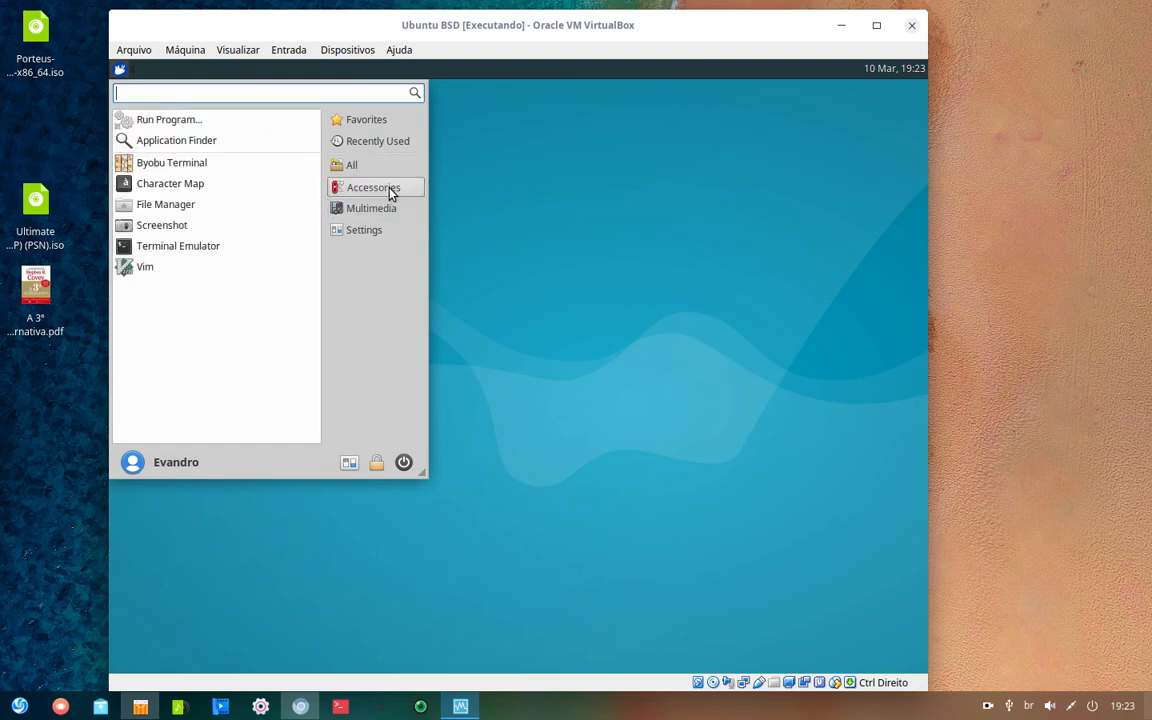
{"action": "left_click", "coordinate": [169, 249]}
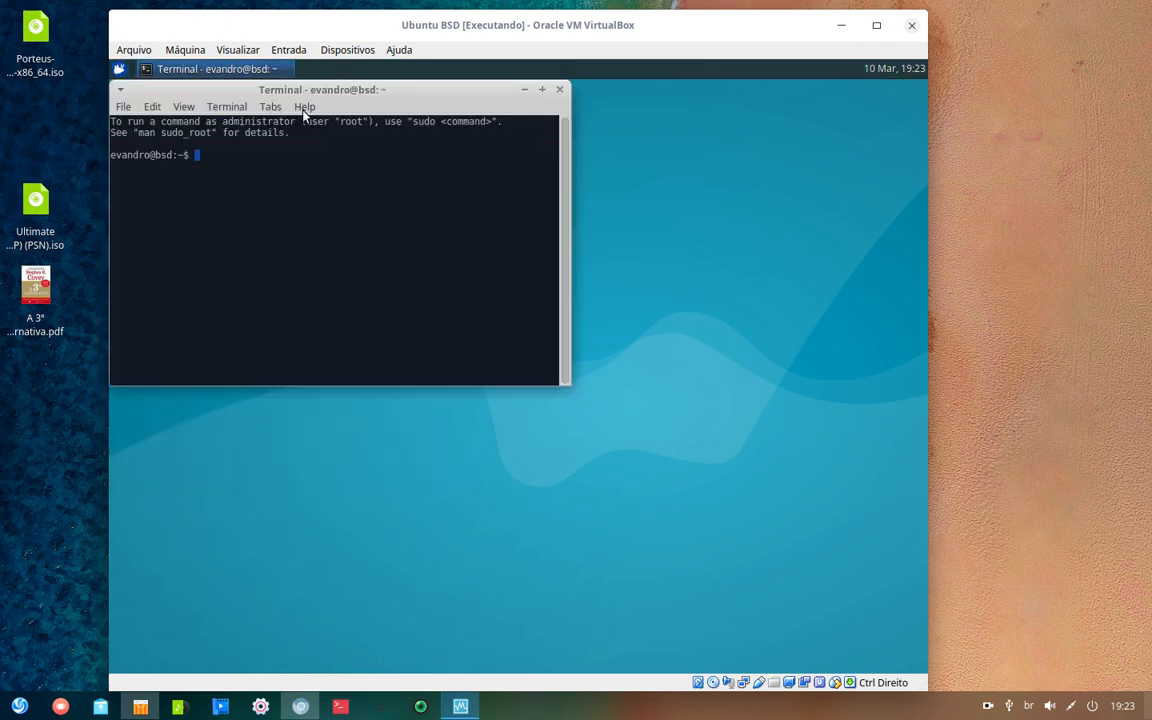
- Center the terminal and become root with sudo su and the account password
{"action": "left_click_drag", "start_coordinate": [405, 86], "coordinate": [650, 287]}
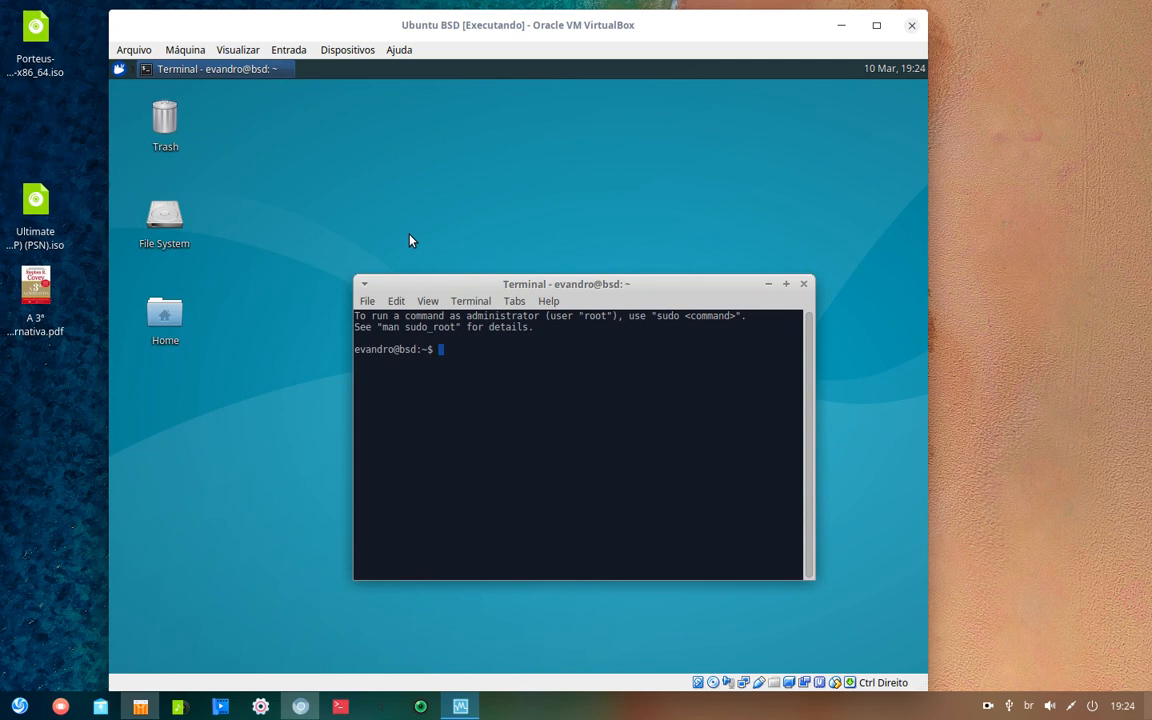
{"action": "type", "text": "sudo su"}
{"action": "key", "text": "Return"}
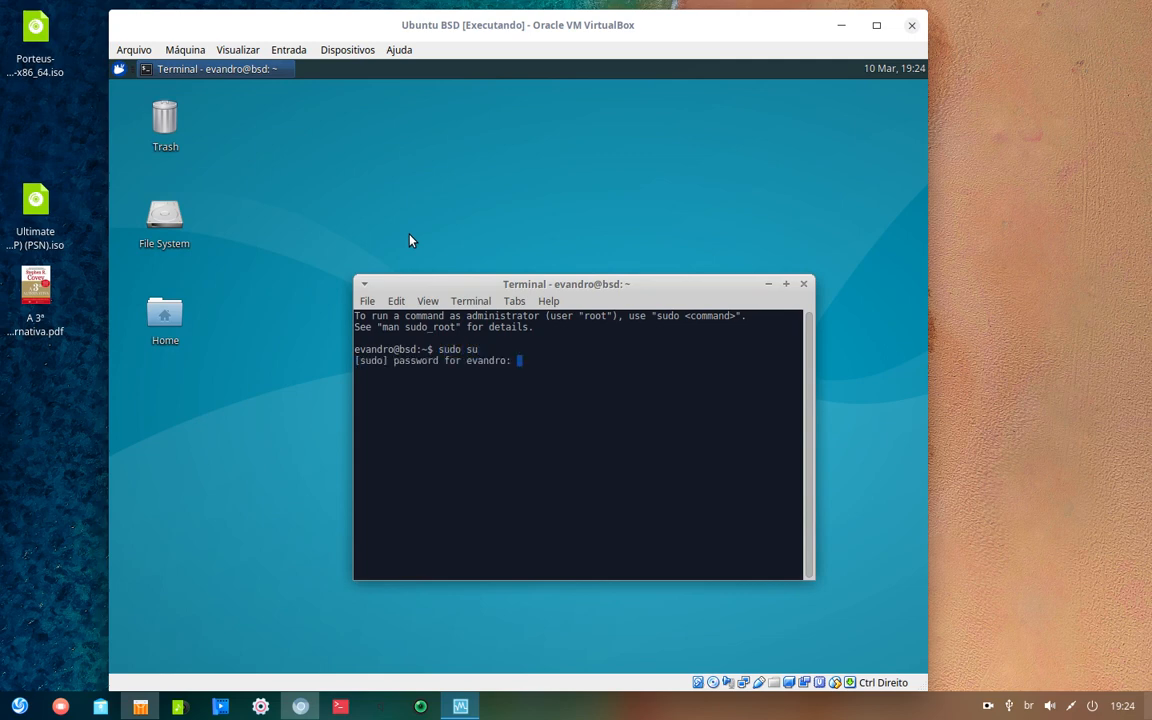
{"action": "key", "text": "Return"}
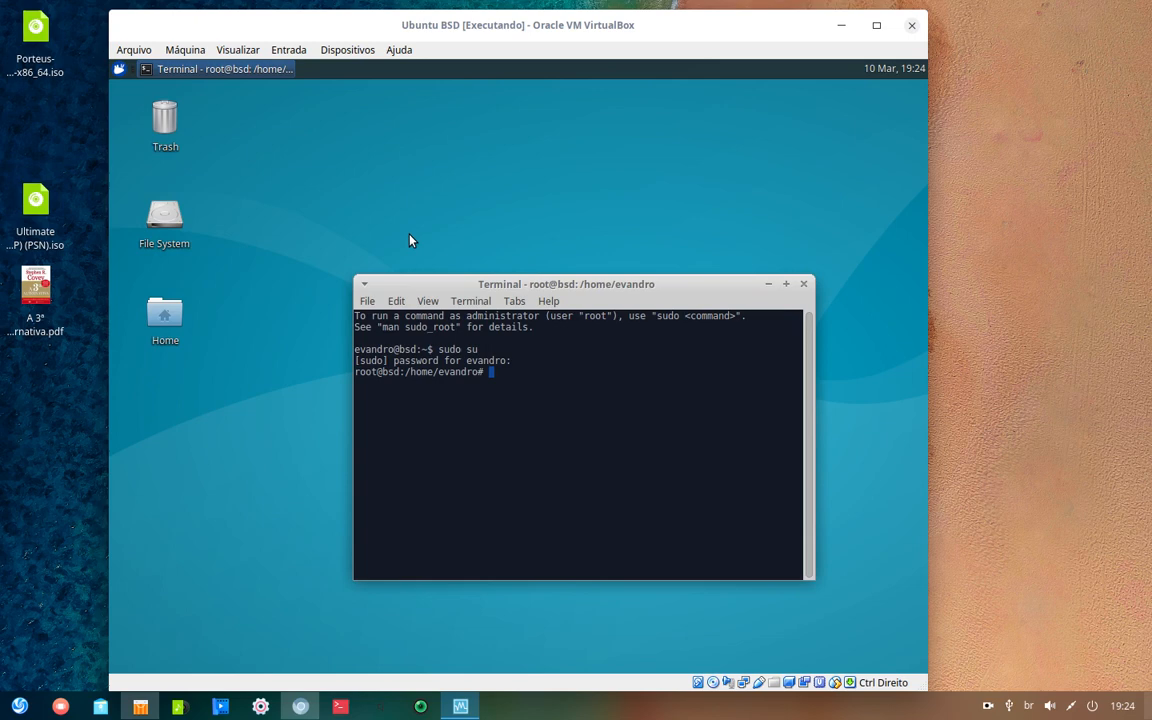
- Run uname -a and lsb_release -a to show the kFreeBSD kernel and ubuntuBSD 16.04 xenial release
{"action": "type", "text": "uname -a"}
{"action": "key", "text": "Return"}
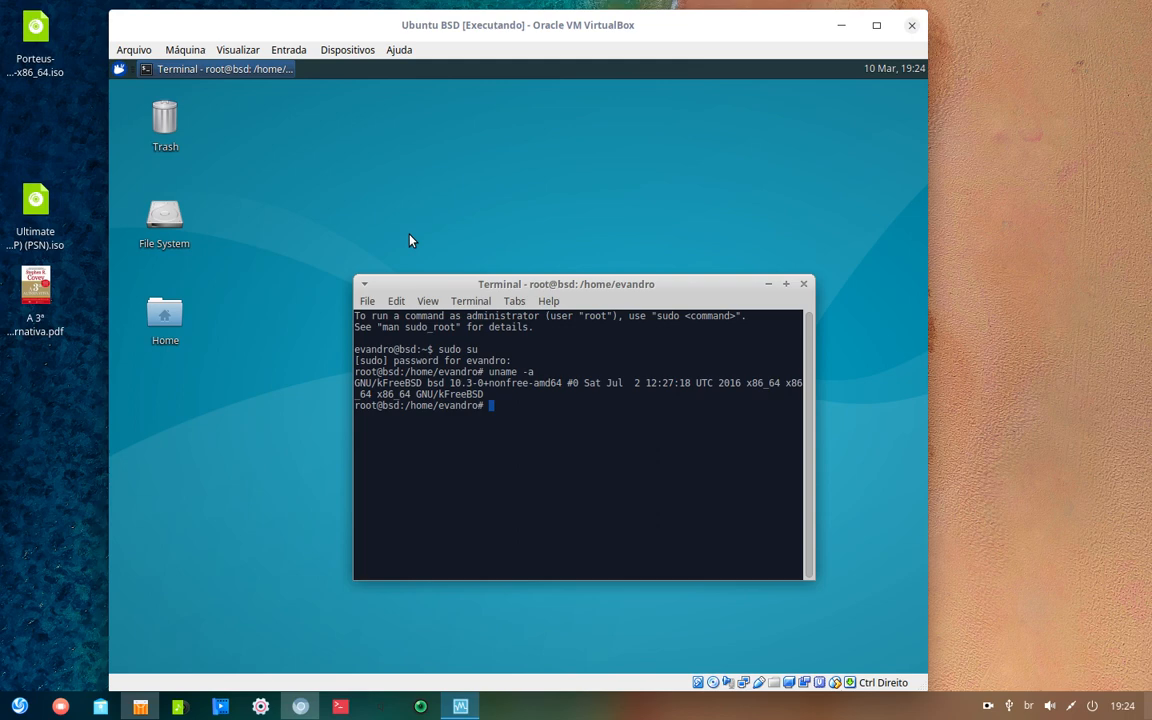
{"action": "type", "text": "lsb_release -a"}
{"action": "key", "text": "Return"}
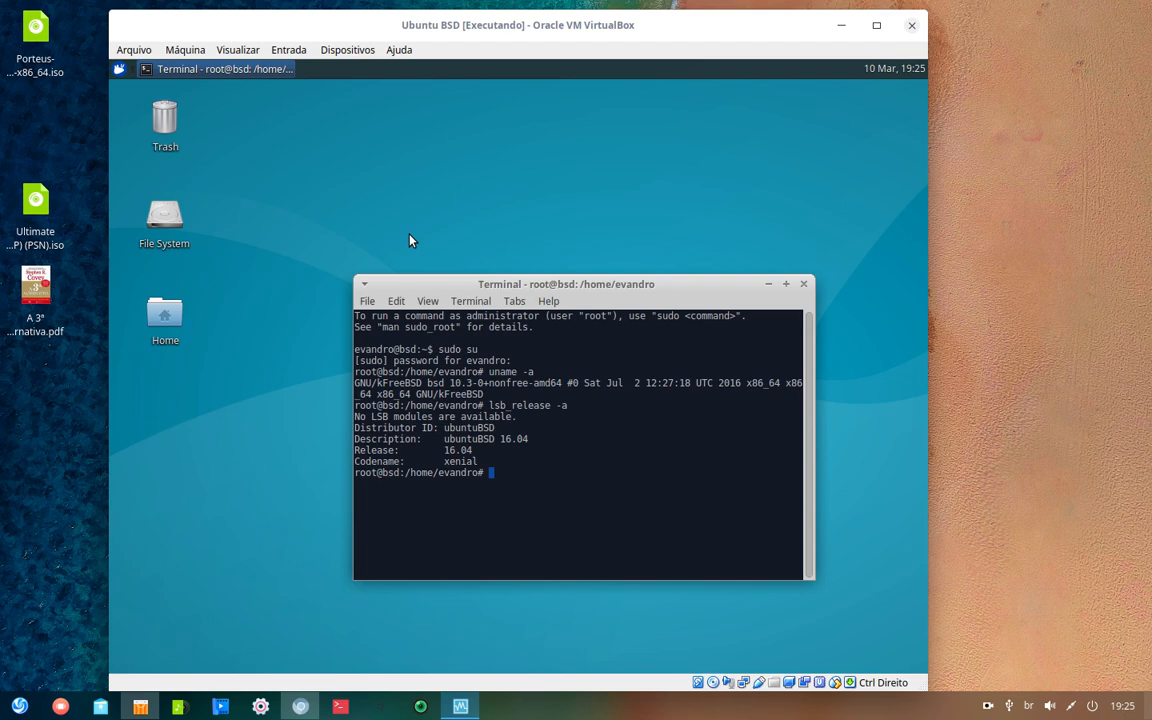
- Check memory with free -m, then run sudo apt-get update and sudo apt-get upgrade
{"action": "type", "text": "free -m"}
{"action": "key", "text": "Return"}
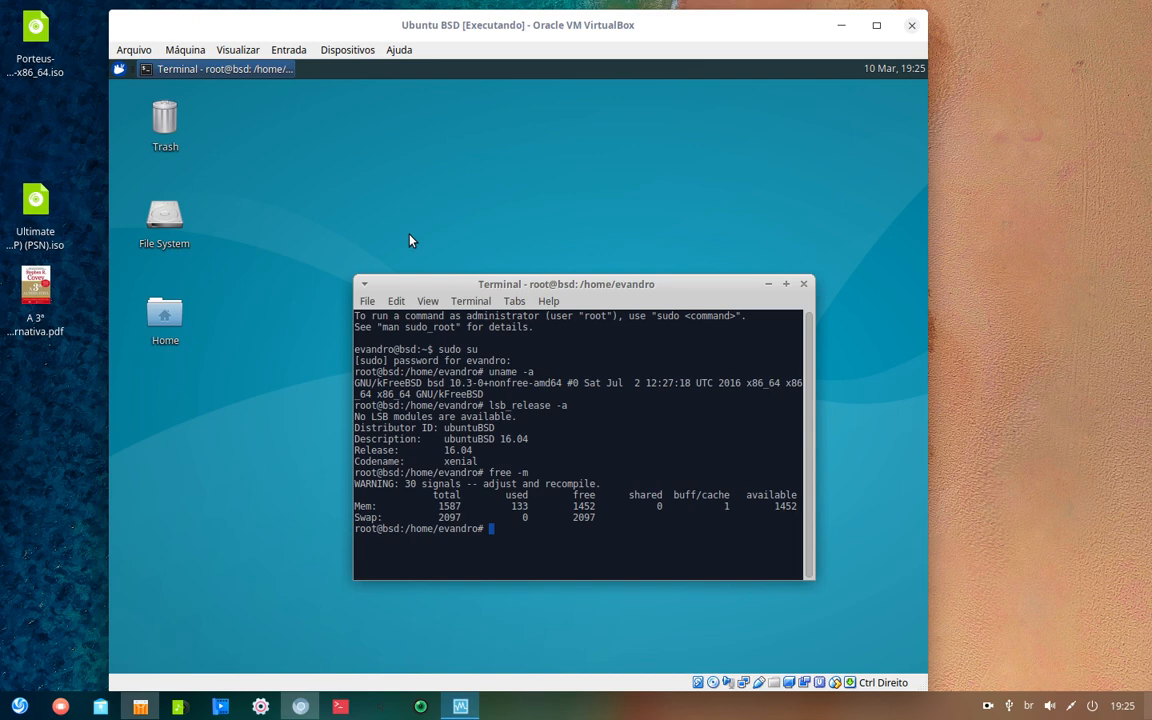
{"action": "type", "text": "sudo apt-get update"}
{"action": "key", "text": "Return"}
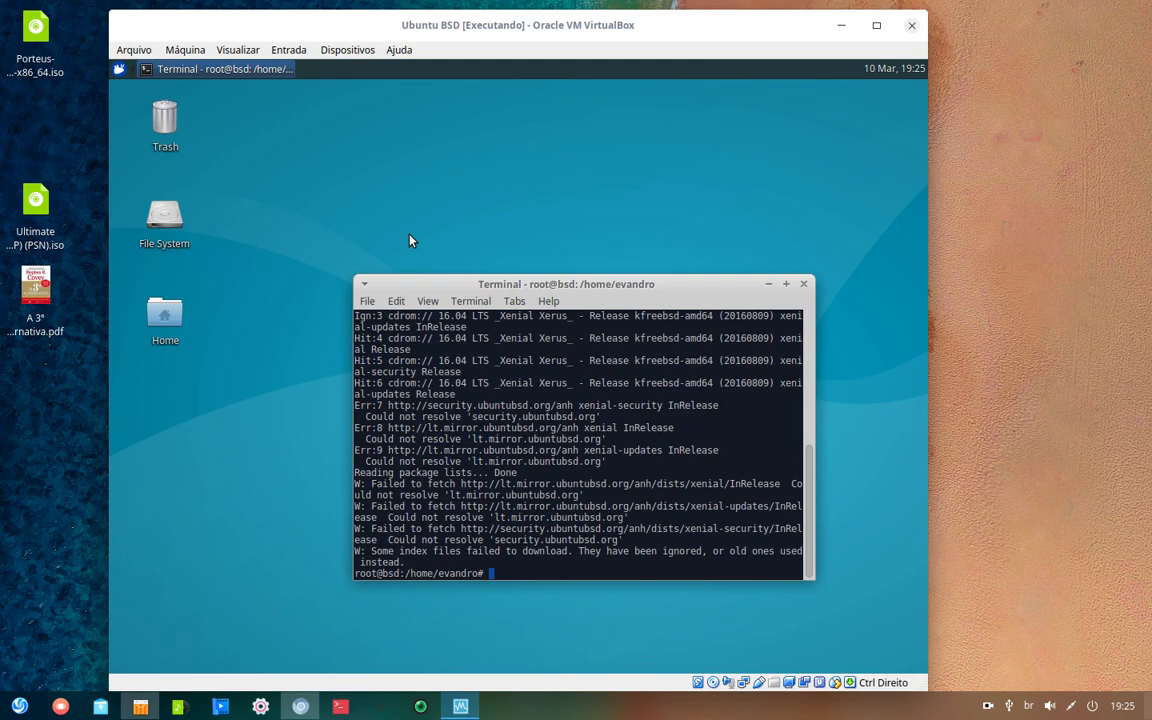
{"action": "type", "text": "sudo apt-get upgrade"}
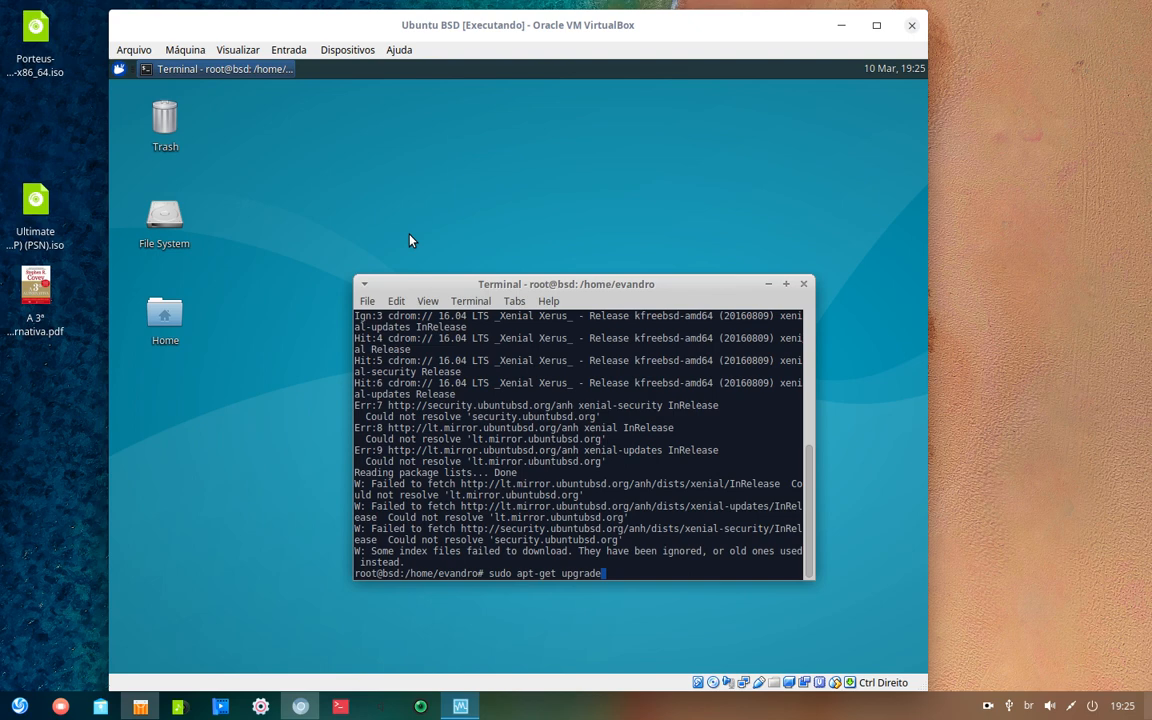
{"action": "key", "text": "Return"}
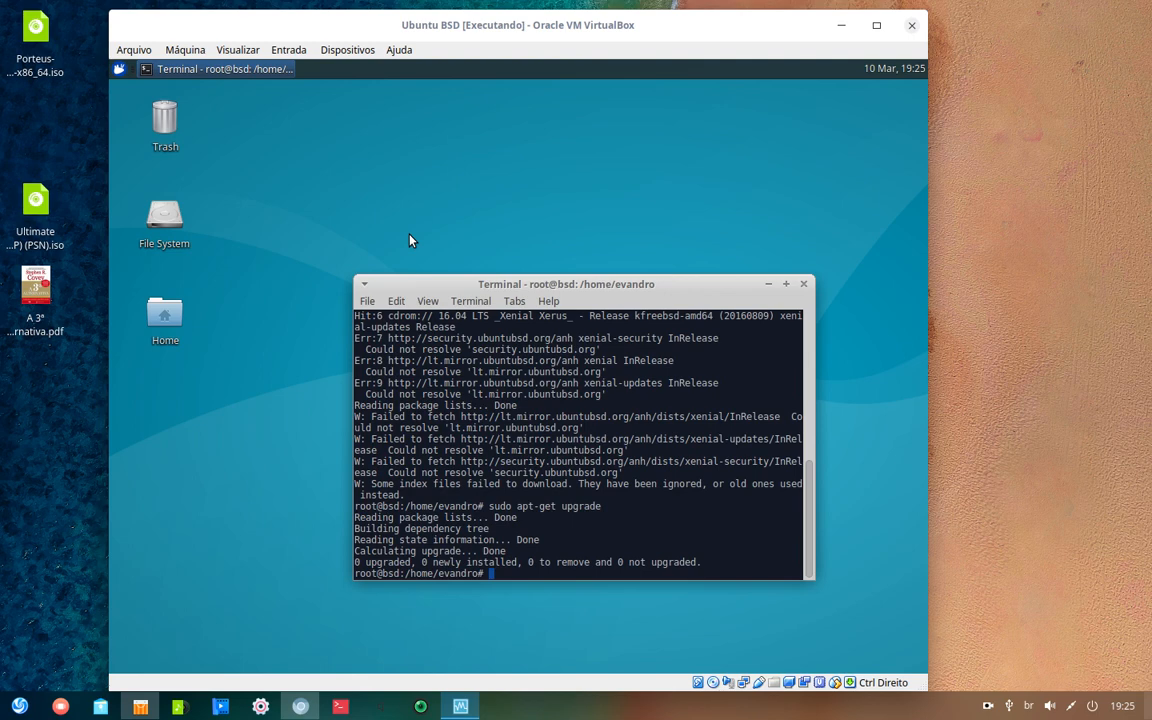
- Refresh again with apt update, then run aptitude upgrade and aptitude update
{"action": "type", "text": "apt update"}
{"action": "key", "text": "Return"}
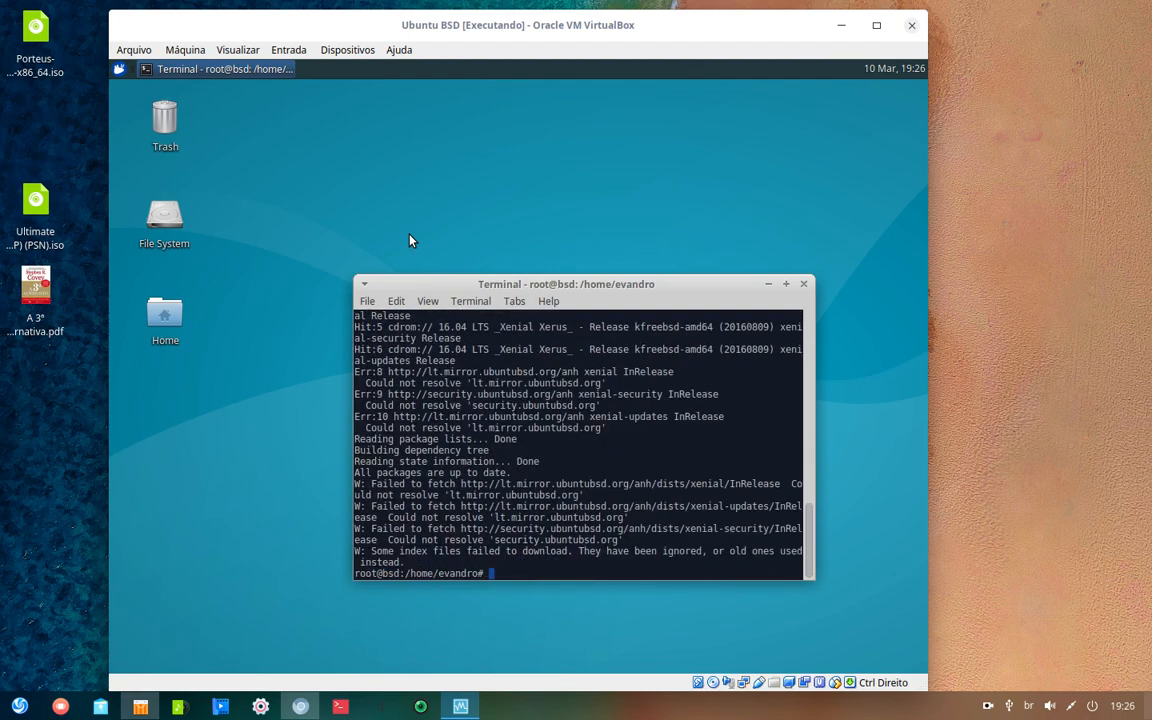
{"action": "type", "text": "aptitude upgrade"}
{"action": "key", "text": "Return"}
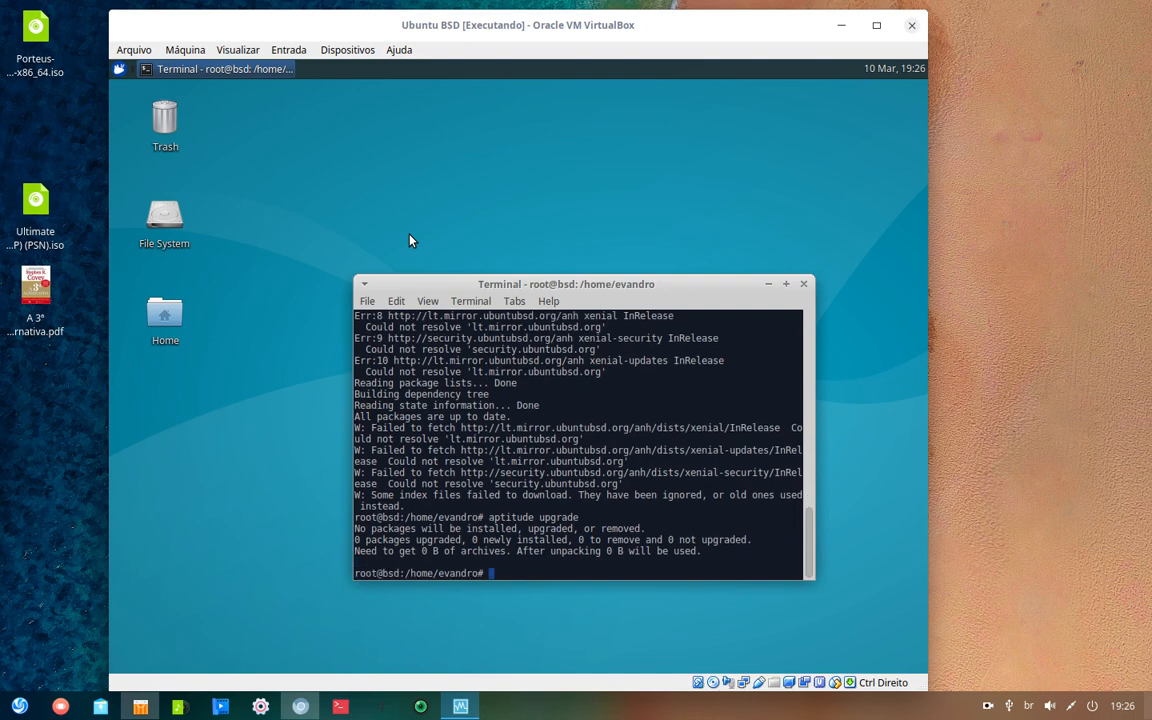
{"action": "key", "text": "Up"}
{"action": "key", "text": "BackSpace"}
{"action": "key", "text": "BackSpace"}
{"action": "key", "text": "BackSpace"}
{"action": "key", "text": "BackSpace"}
{"action": "key", "text": "BackSpace"}
{"action": "type", "text": "dad"}
{"action": "key", "text": "BackSpace"}
{"action": "type", "text": "te"}
{"action": "key", "text": "Return"}
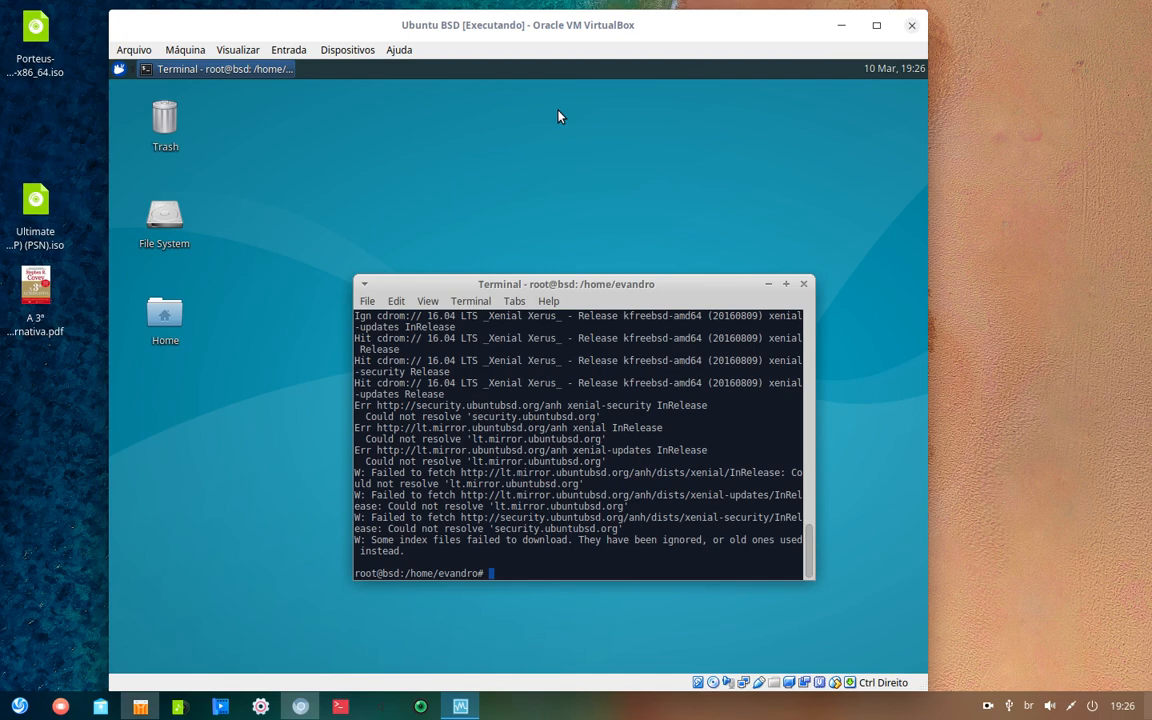
- Switch the guest's Appearance theme to Adwaita through the Settings Manager
{"action": "left_click", "coordinate": [119, 68]}
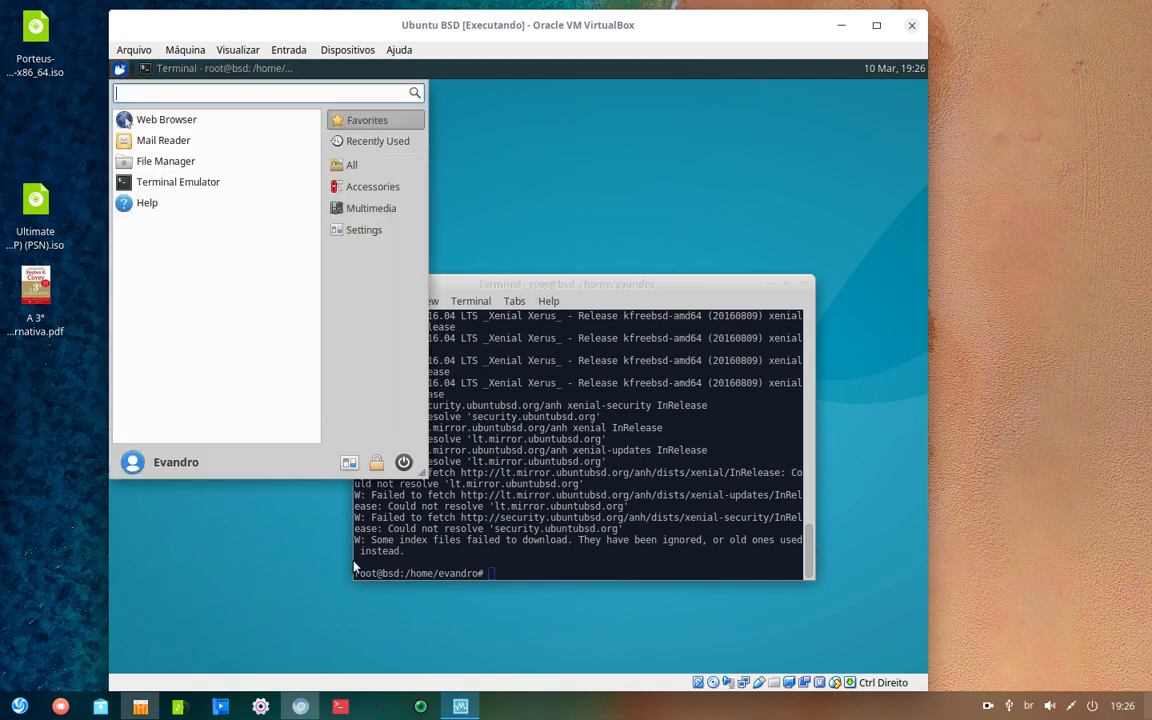
{"action": "left_click", "coordinate": [349, 462]}
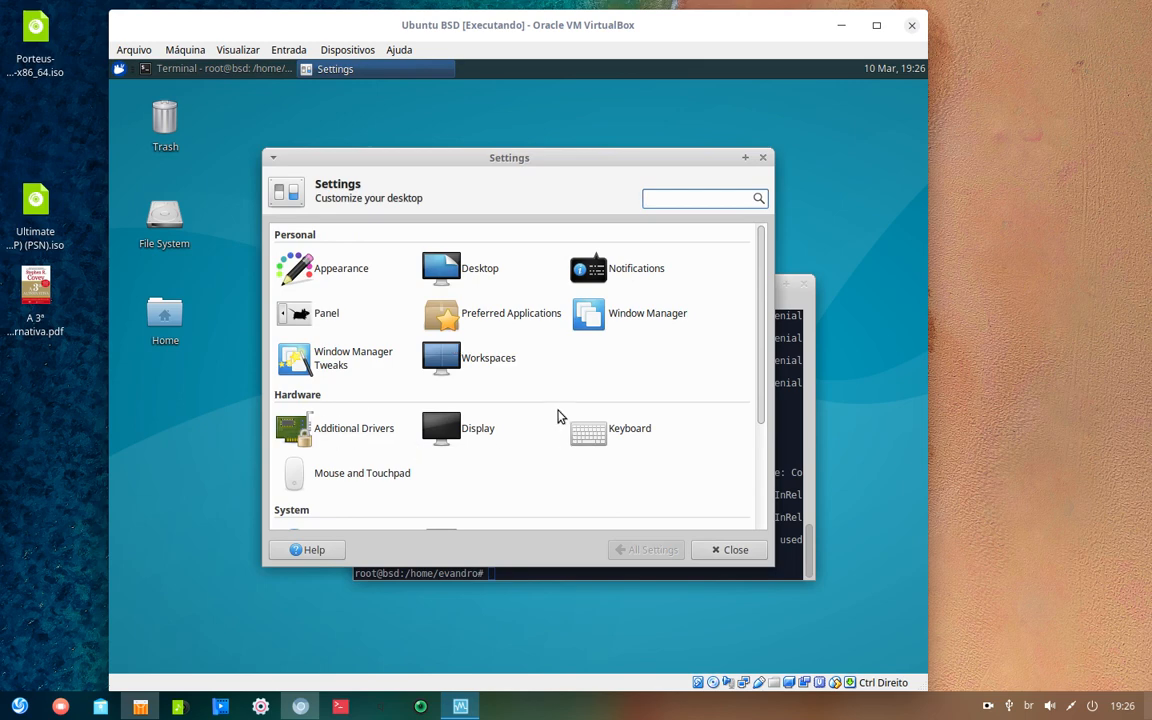
{"action": "scroll", "coordinate": [558, 415], "scroll_direction": "down", "scroll_amount": 3}
{"action": "scroll", "coordinate": [640, 409], "scroll_direction": "up", "scroll_amount": 3}
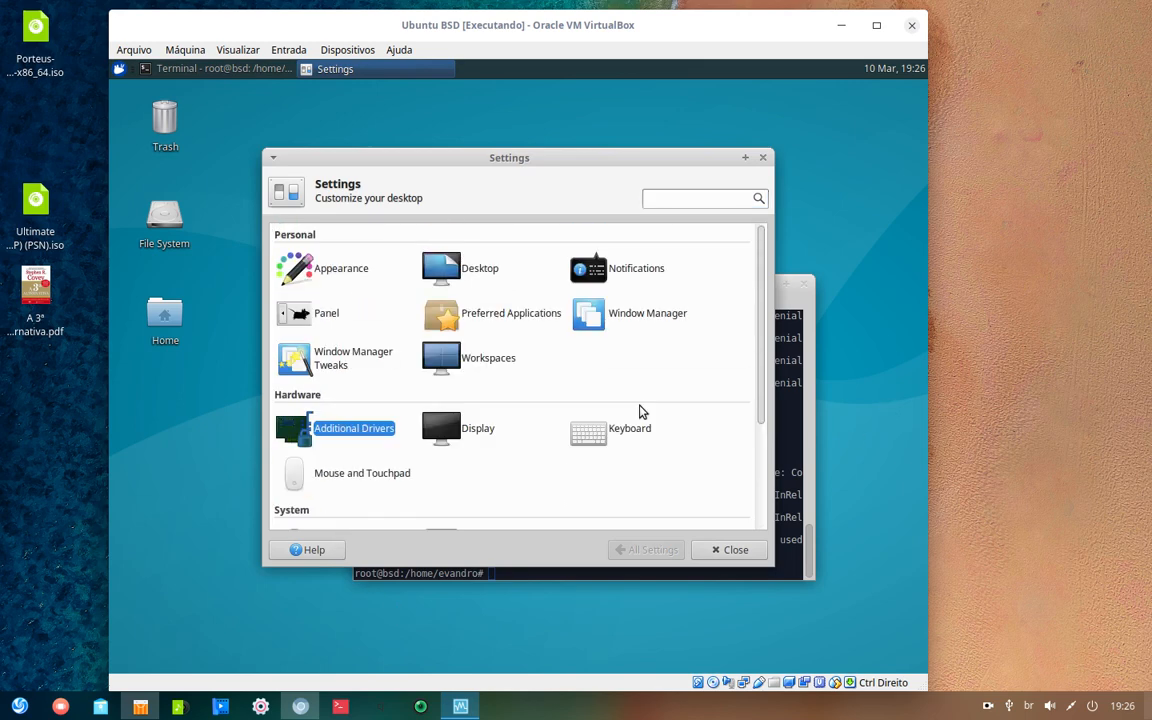
{"action": "key", "text": "shift+Tab"}
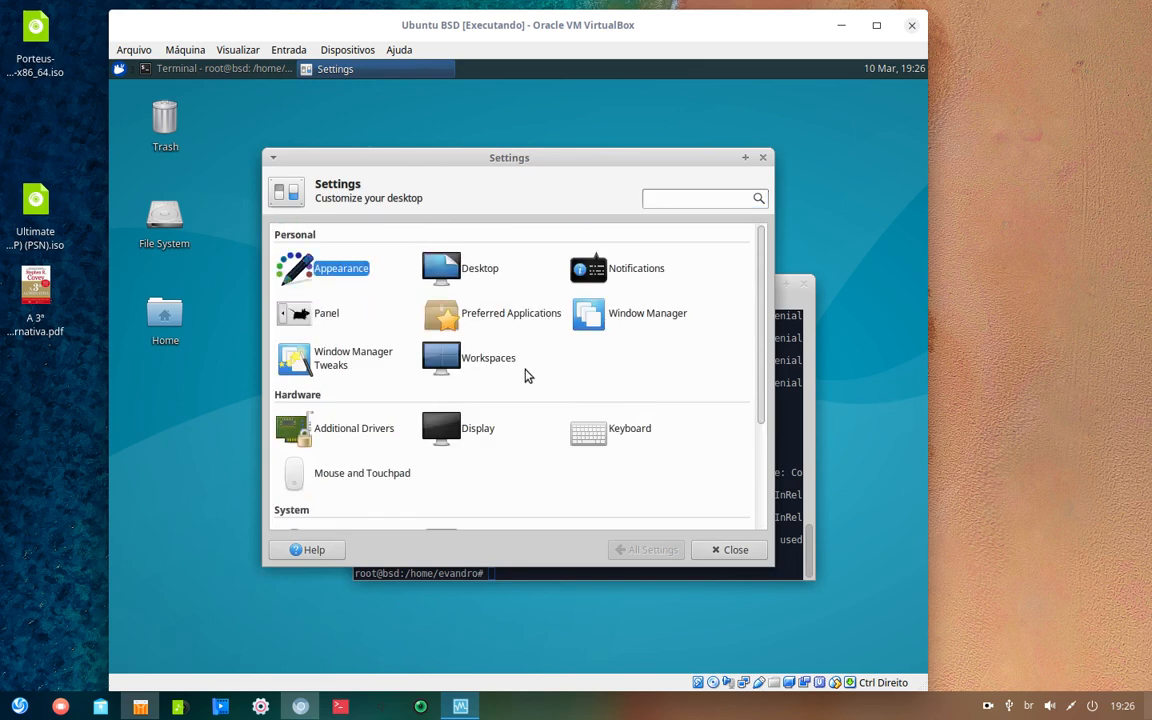
{"action": "left_click", "coordinate": [328, 270]}
{"action": "left_click", "coordinate": [356, 270]}
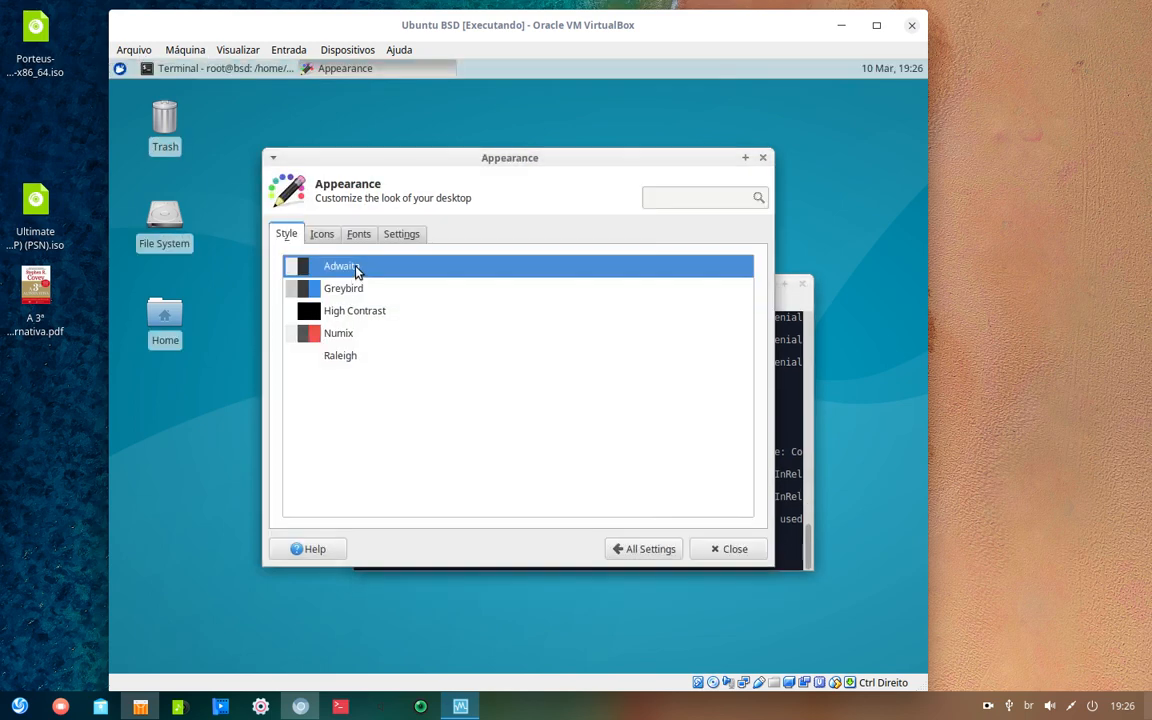
- Return to All Settings and open Software & Updates
{"action": "left_click", "coordinate": [640, 549]}
{"action": "scroll", "coordinate": [350, 380], "scroll_direction": "down", "scroll_amount": 3}
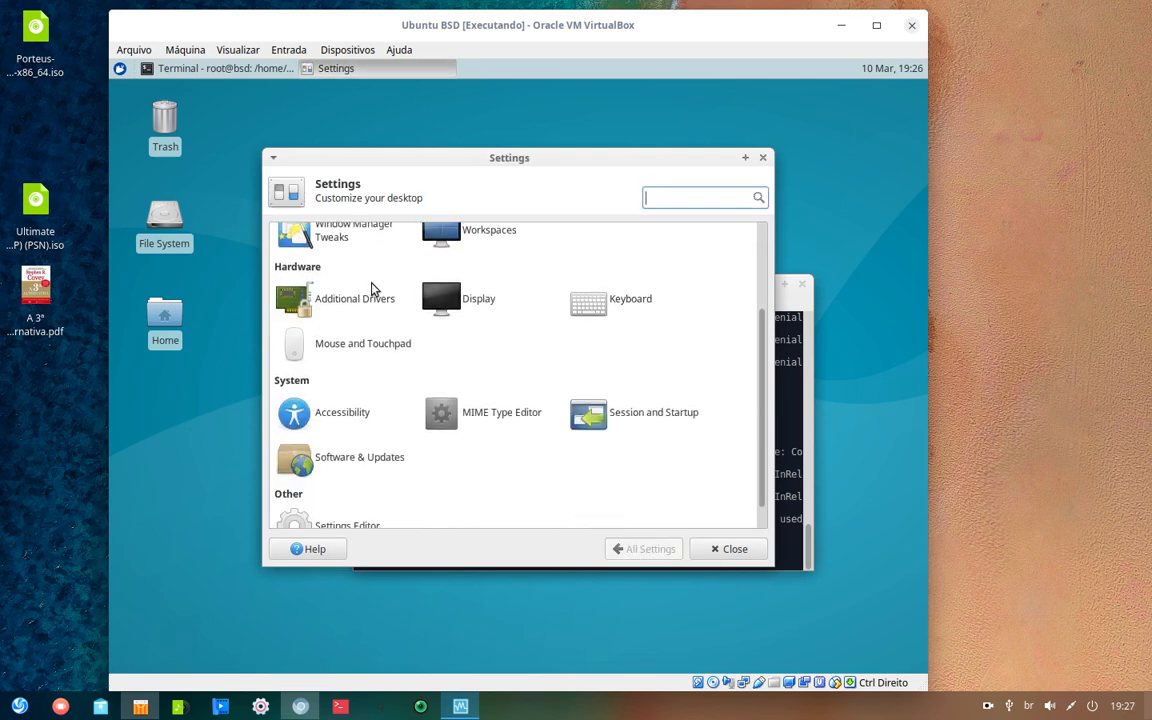
{"action": "left_click", "coordinate": [381, 466]}
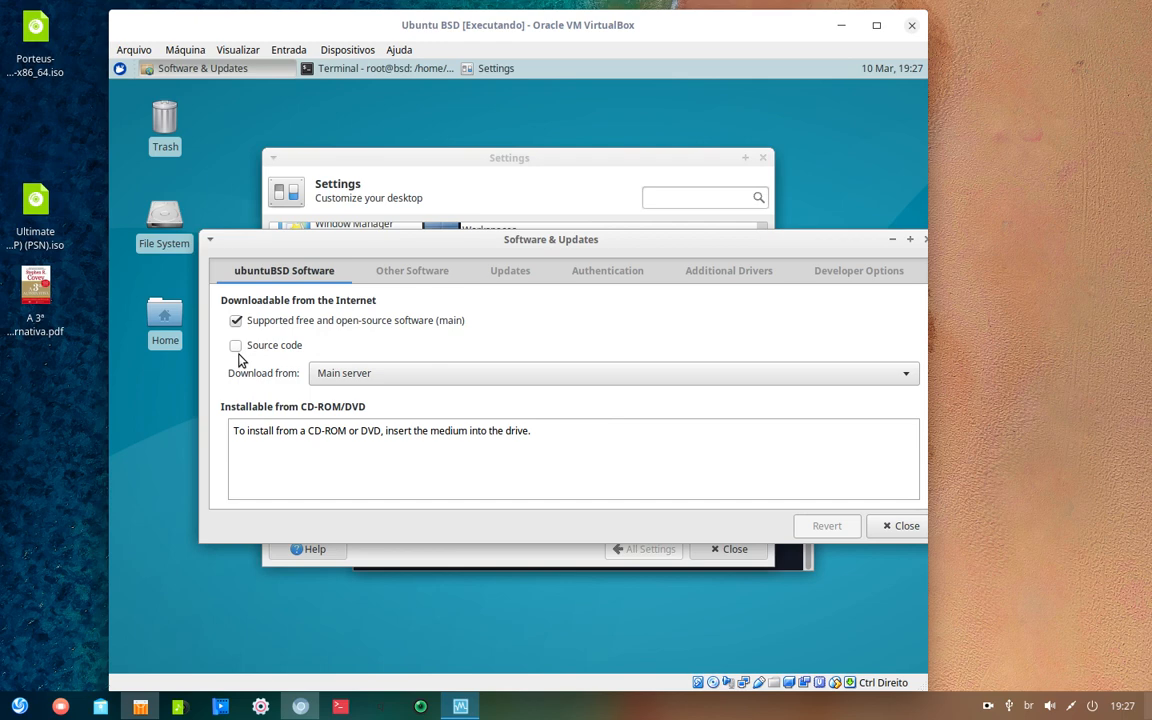
- Keep Main server as download source and enable xenial-updates main (Source Code), entering the admin password
{"action": "left_click", "coordinate": [903, 374]}
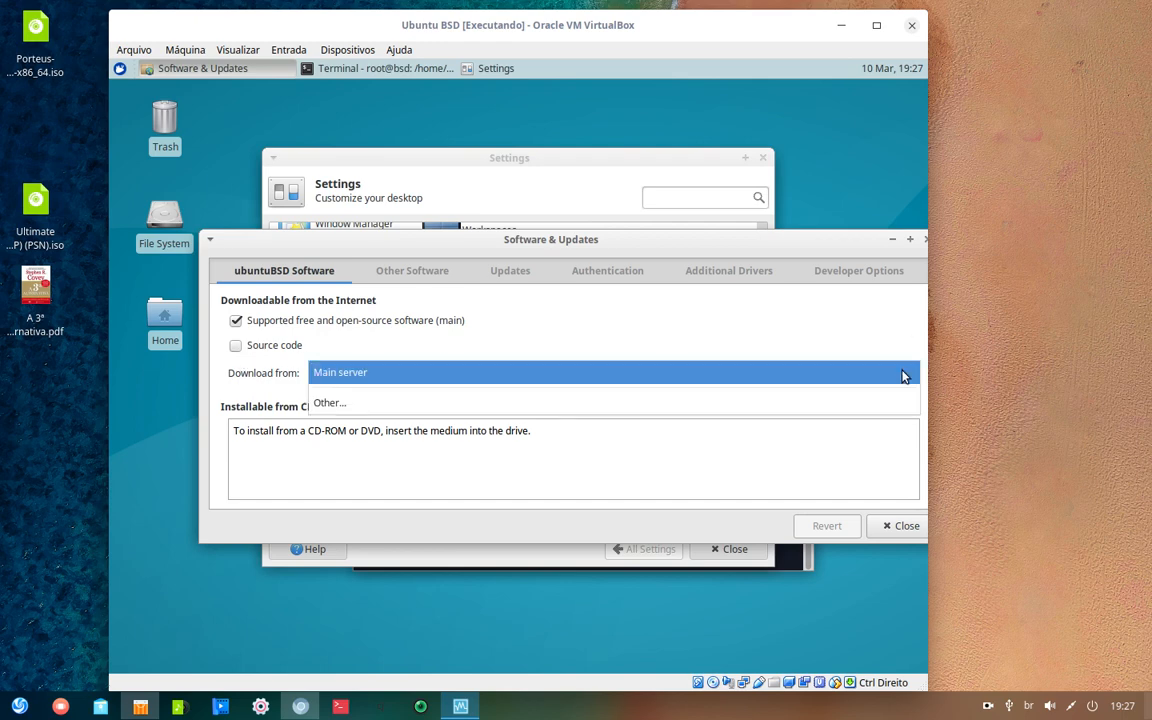
{"action": "left_click", "coordinate": [903, 374]}
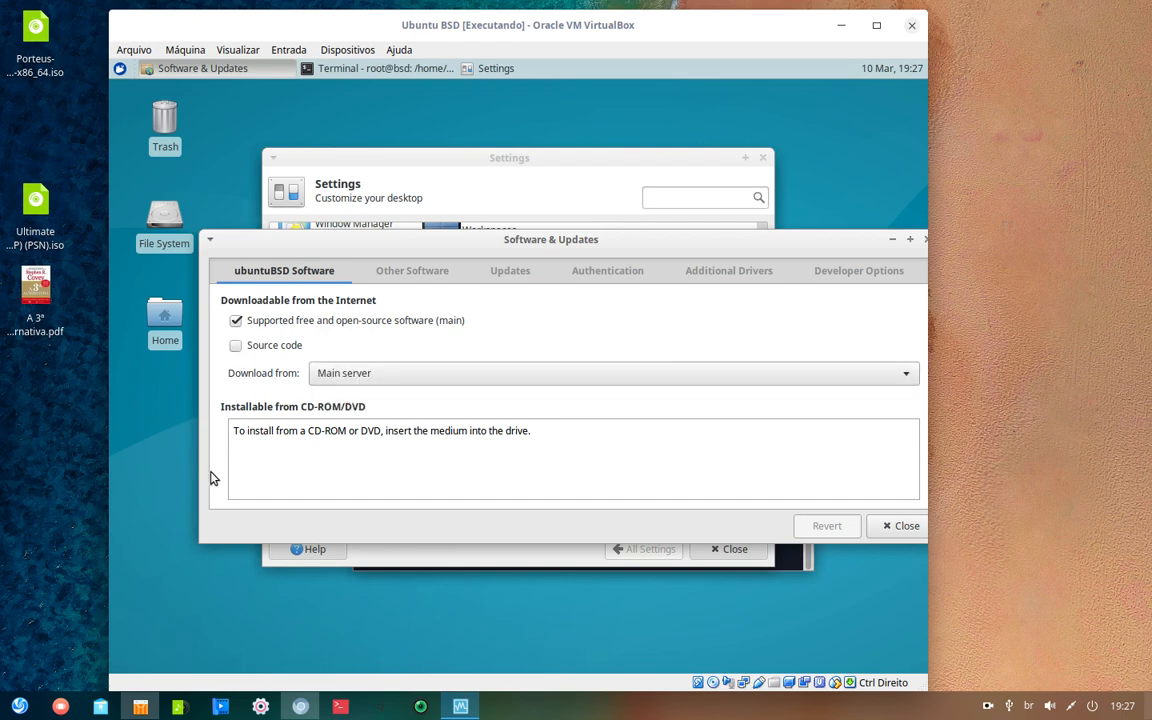
{"action": "left_click", "coordinate": [413, 278]}
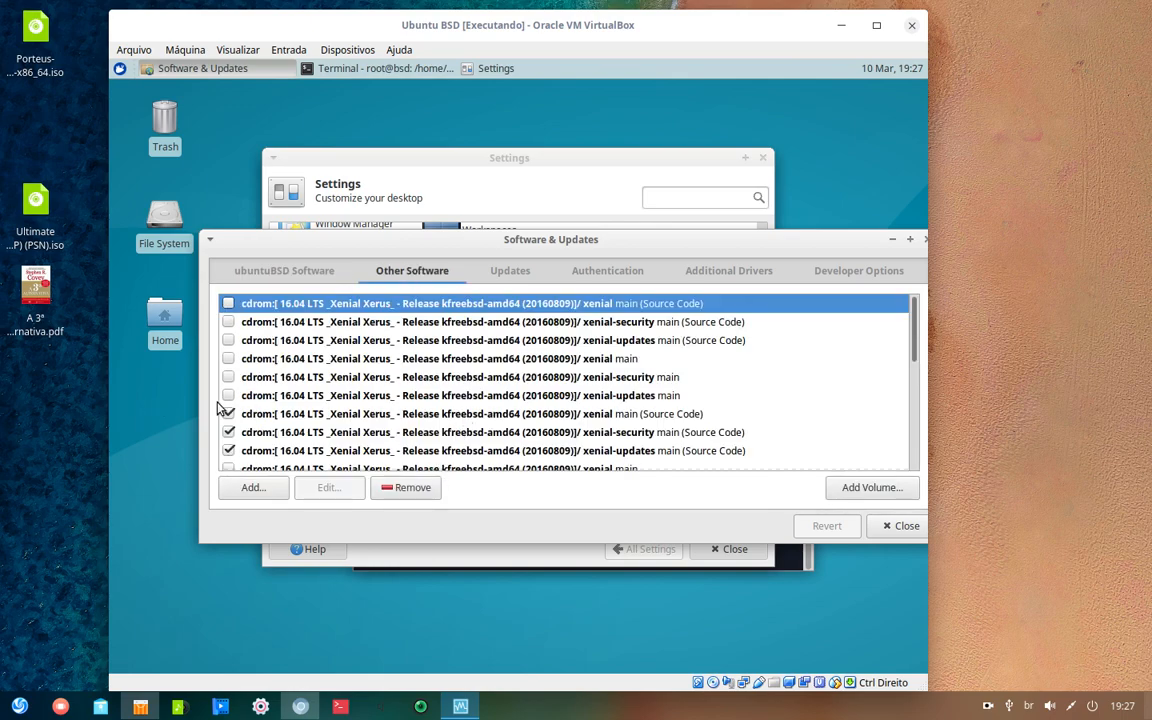
{"action": "scroll", "coordinate": [418, 386], "scroll_direction": "down", "scroll_amount": 1}
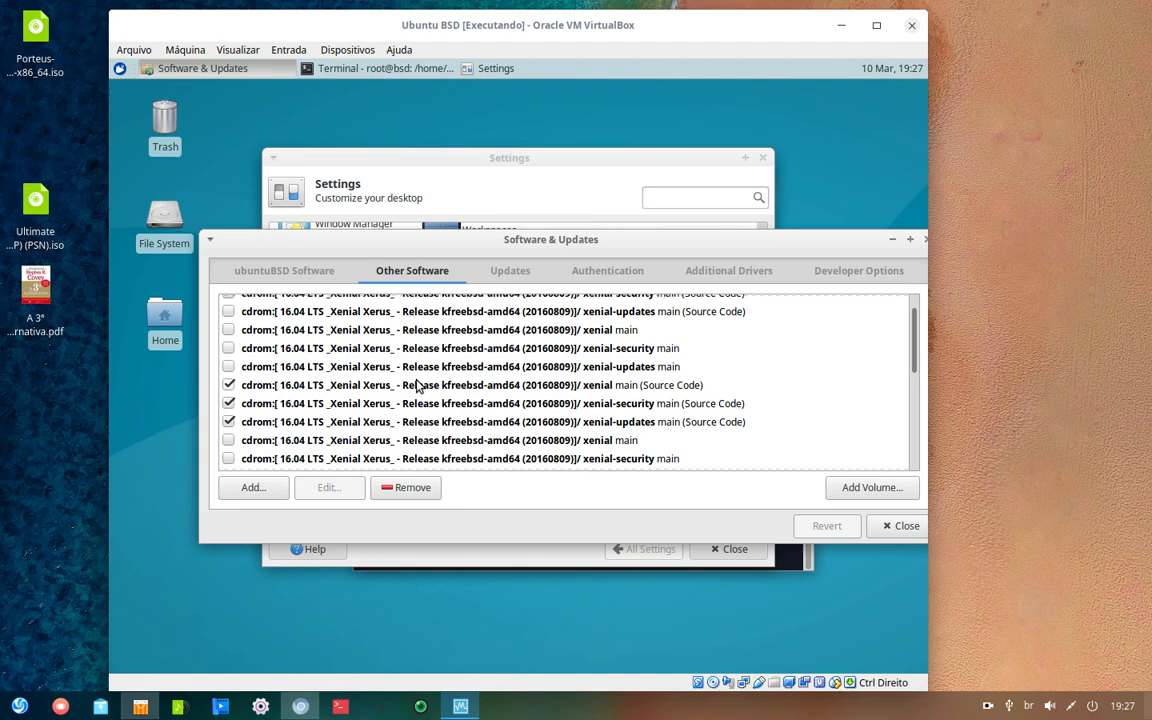
{"action": "scroll", "coordinate": [380, 447], "scroll_direction": "down", "scroll_amount": 2}
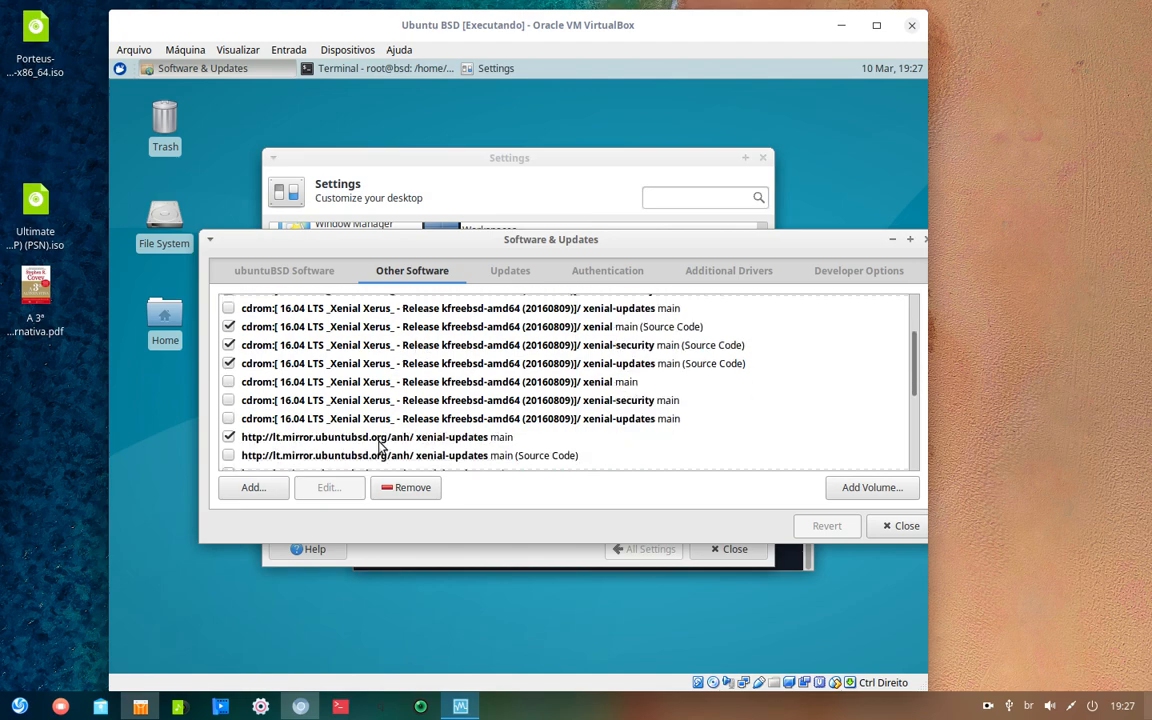
{"action": "scroll", "coordinate": [380, 447], "scroll_direction": "down", "scroll_amount": 2}
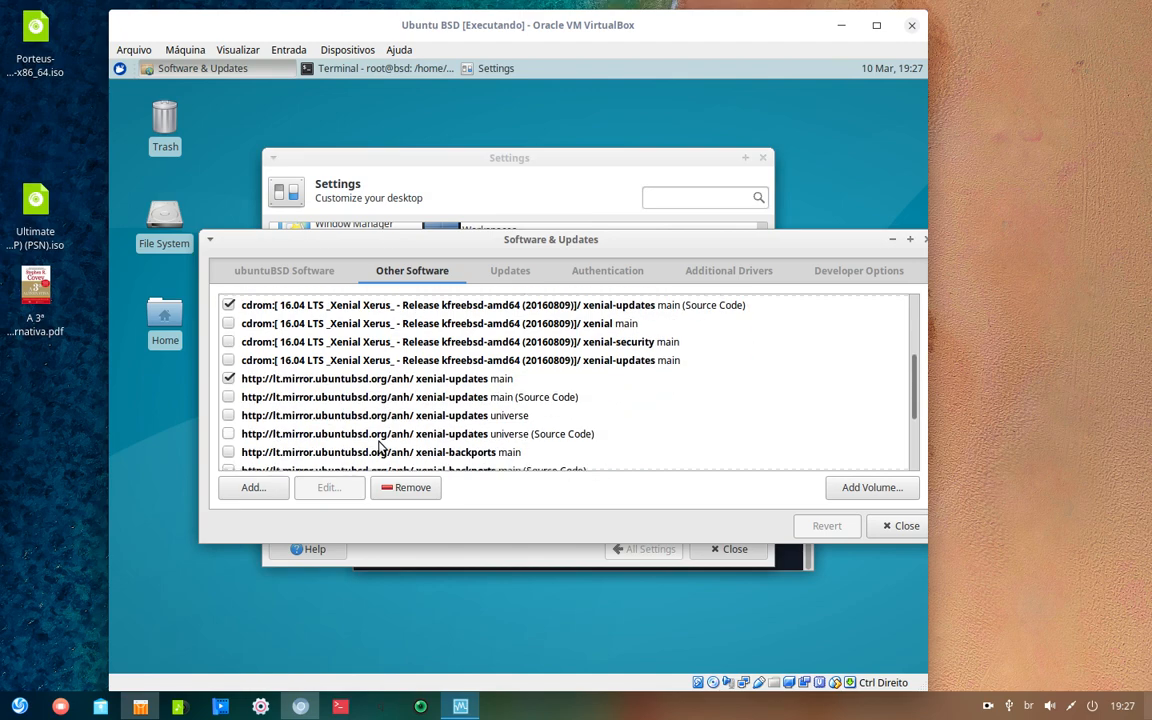
{"action": "left_click", "coordinate": [228, 397]}
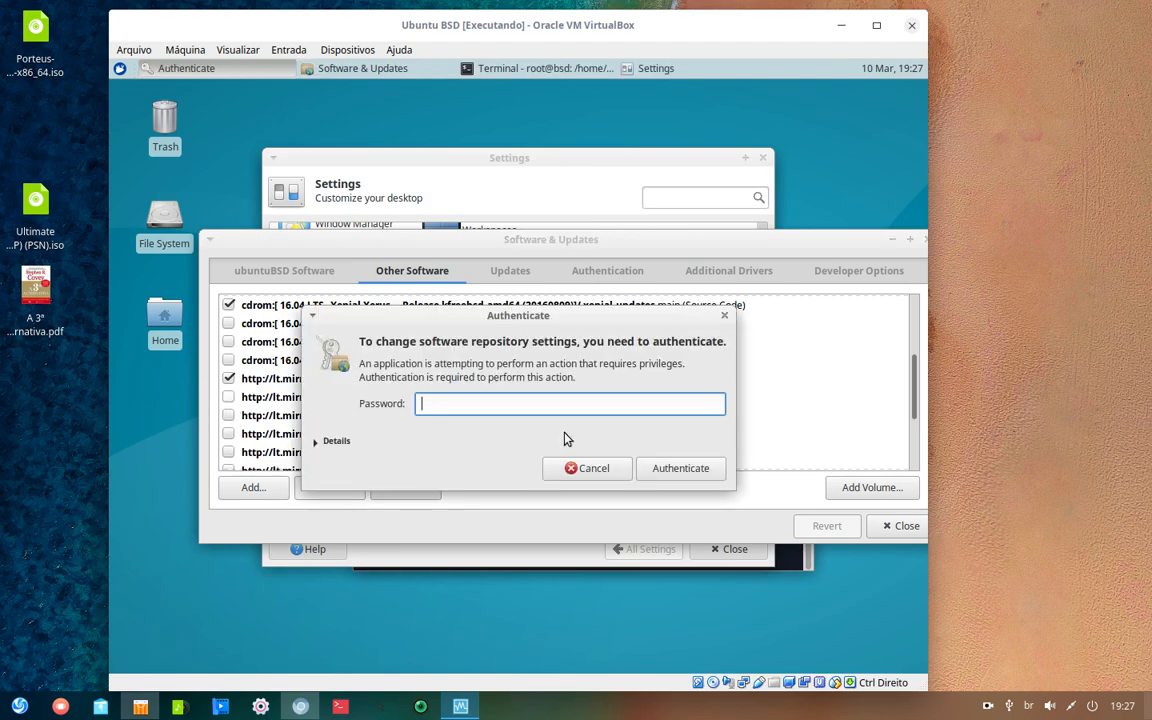
{"action": "type", "text": "***"}
{"action": "key", "text": "Return"}
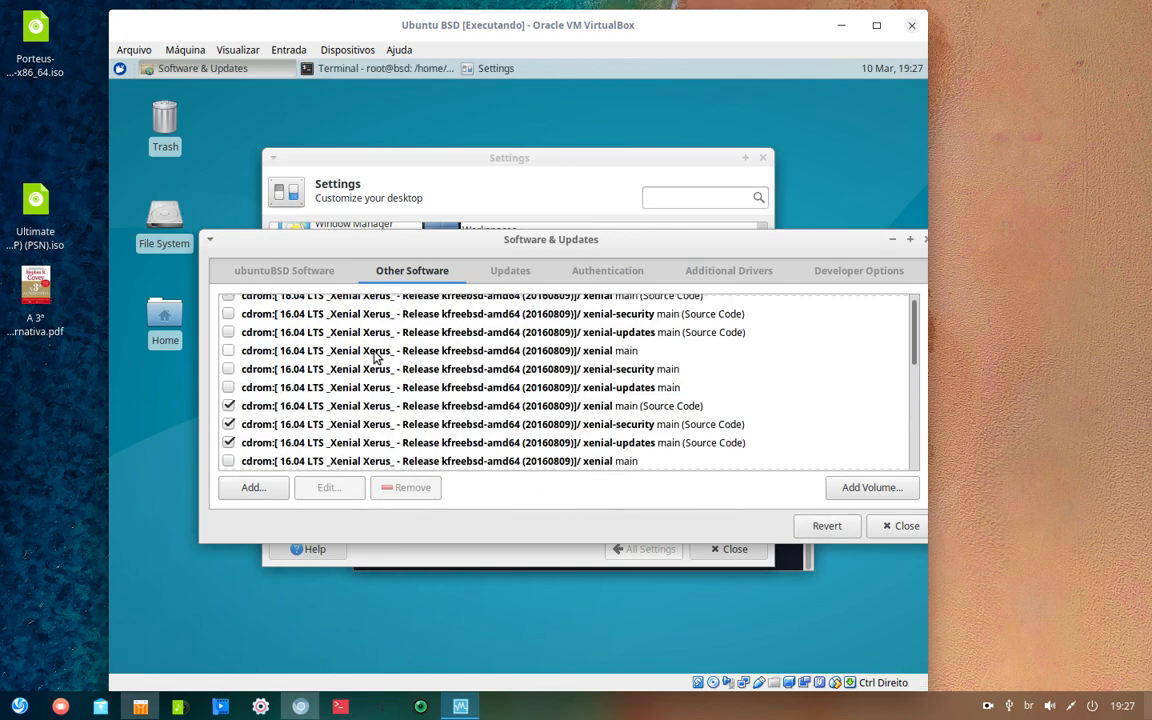
- Enable the xenial-updates universe and universe (Source Code) sources, authenticating each with the admin password
{"action": "scroll", "coordinate": [370, 370], "scroll_direction": "down", "scroll_amount": 1}
{"action": "scroll", "coordinate": [257, 406], "scroll_direction": "down", "scroll_amount": 3}
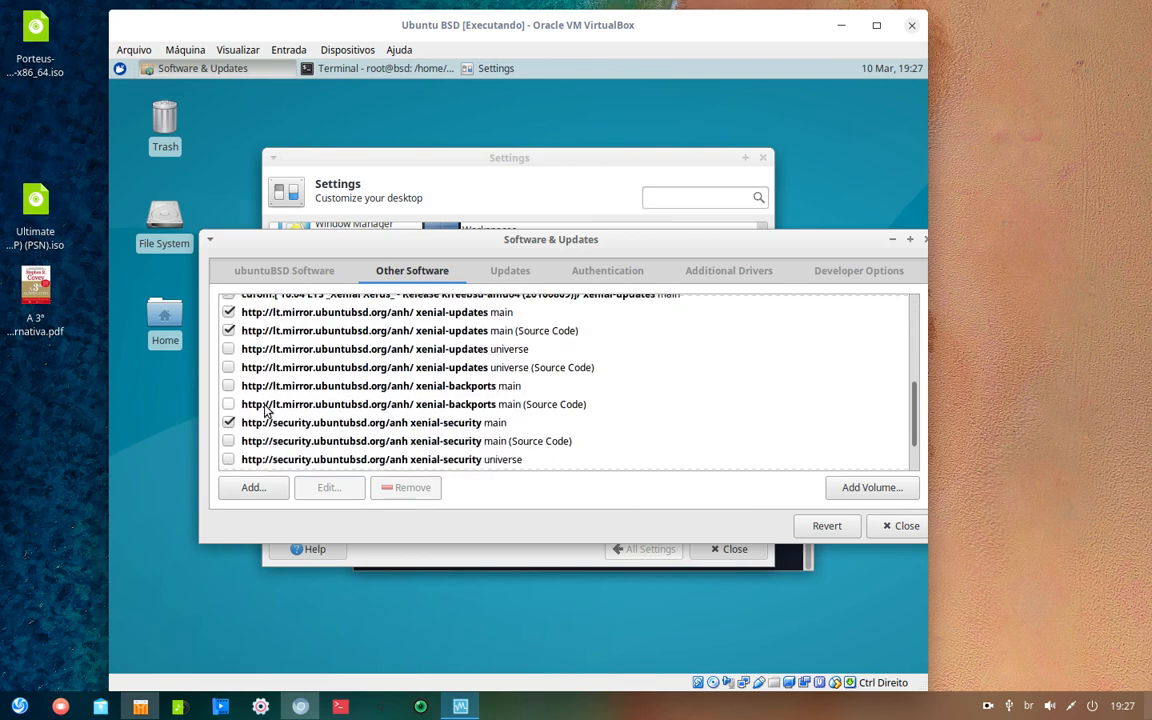
{"action": "left_click", "coordinate": [229, 350]}
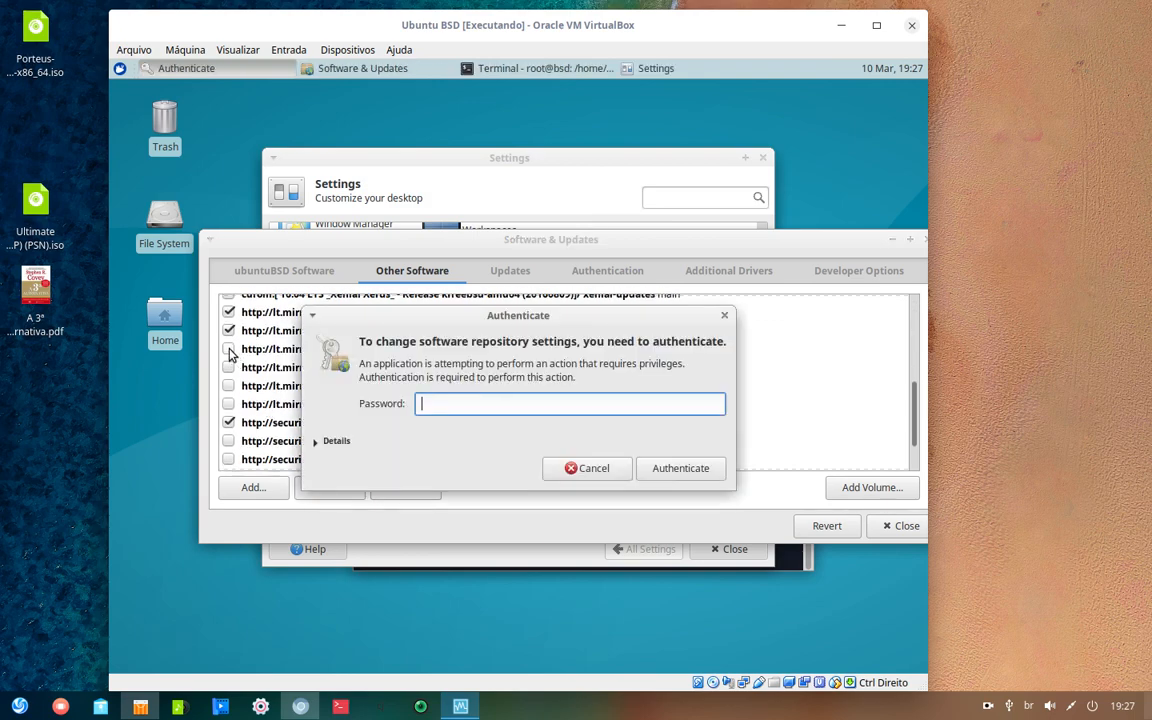
{"action": "type", "text": "•••"}
{"action": "key", "text": "Return"}
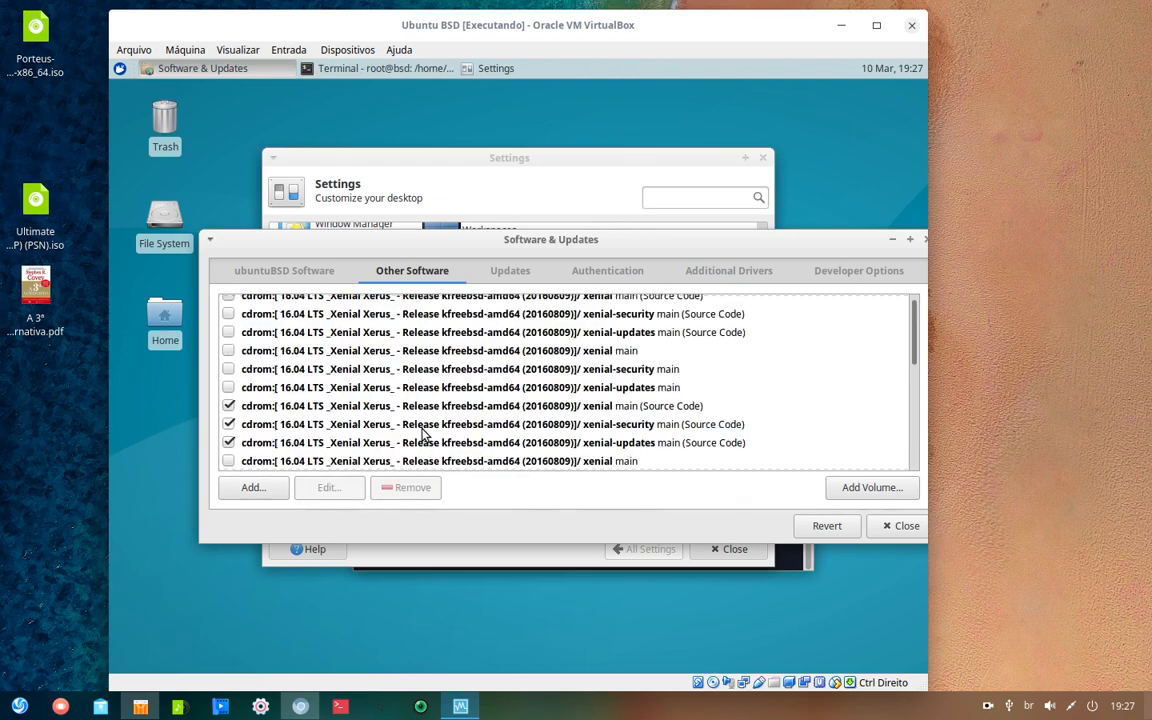
{"action": "scroll", "coordinate": [267, 384], "scroll_direction": "down", "scroll_amount": 3}
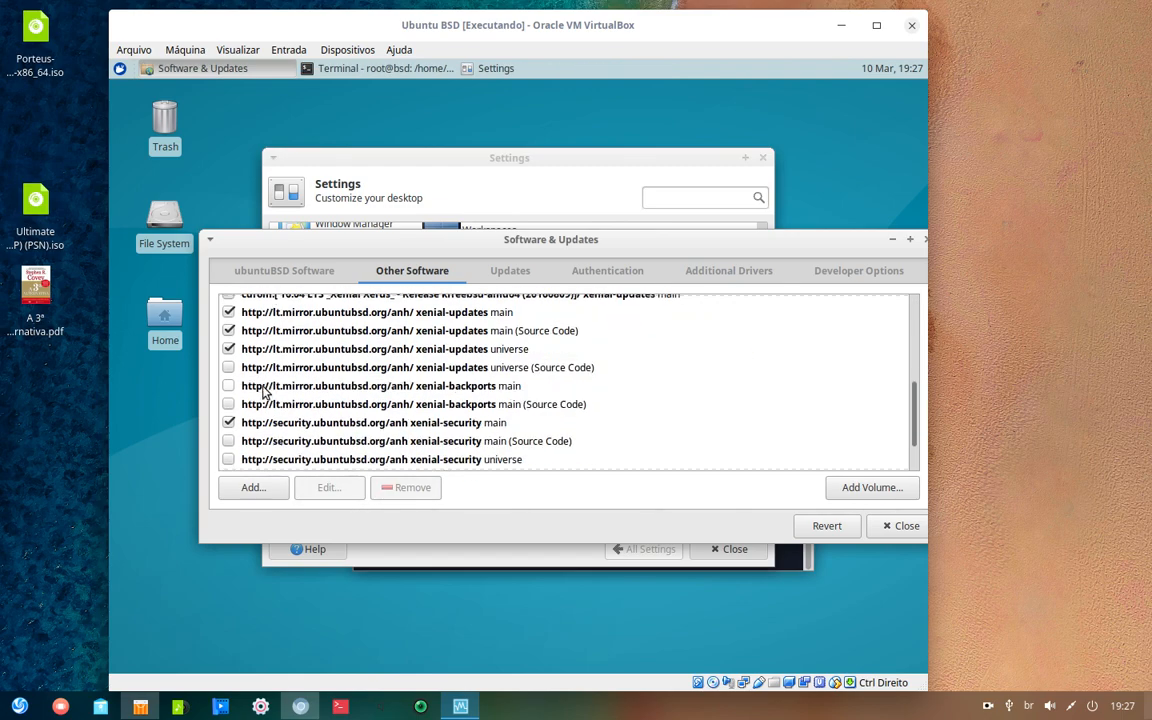
{"action": "left_click", "coordinate": [228, 368]}
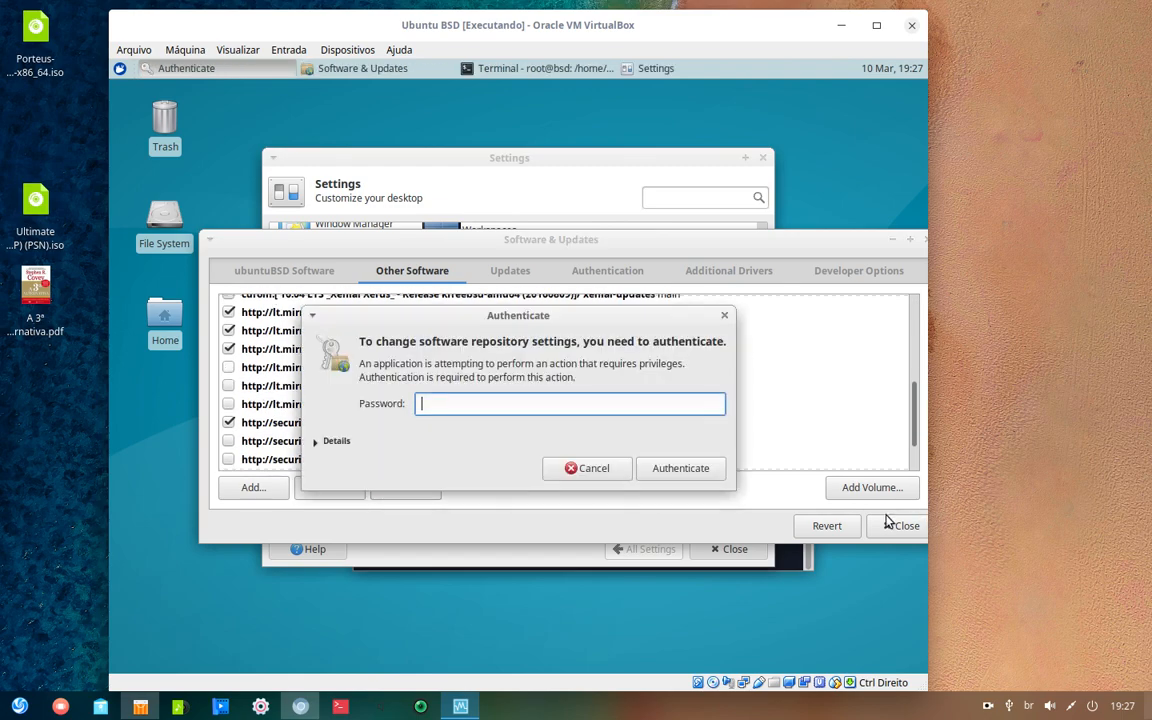
{"action": "type", "text": "•••"}
{"action": "key", "text": "Return"}
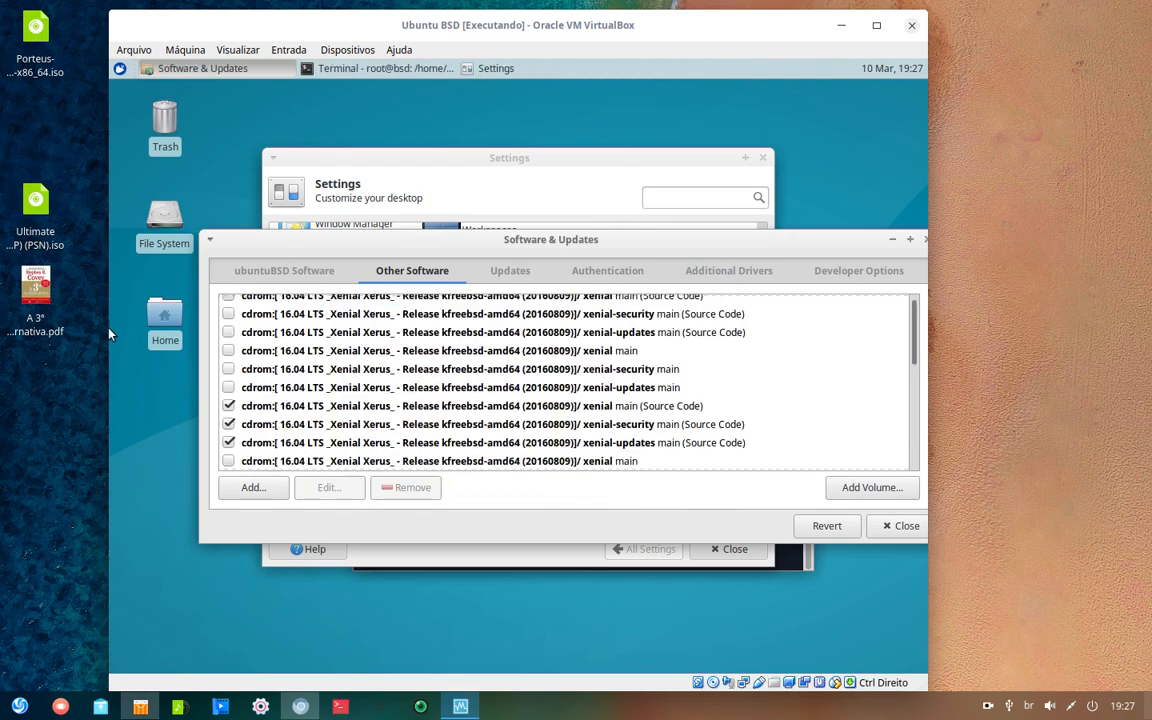
- Enable the xenial-security multiverse (Source Code) and multiverse sources, authenticating with the admin password
{"action": "scroll", "coordinate": [325, 385], "scroll_direction": "down", "scroll_amount": 3}
{"action": "scroll", "coordinate": [325, 385], "scroll_direction": "down", "scroll_amount": 4}
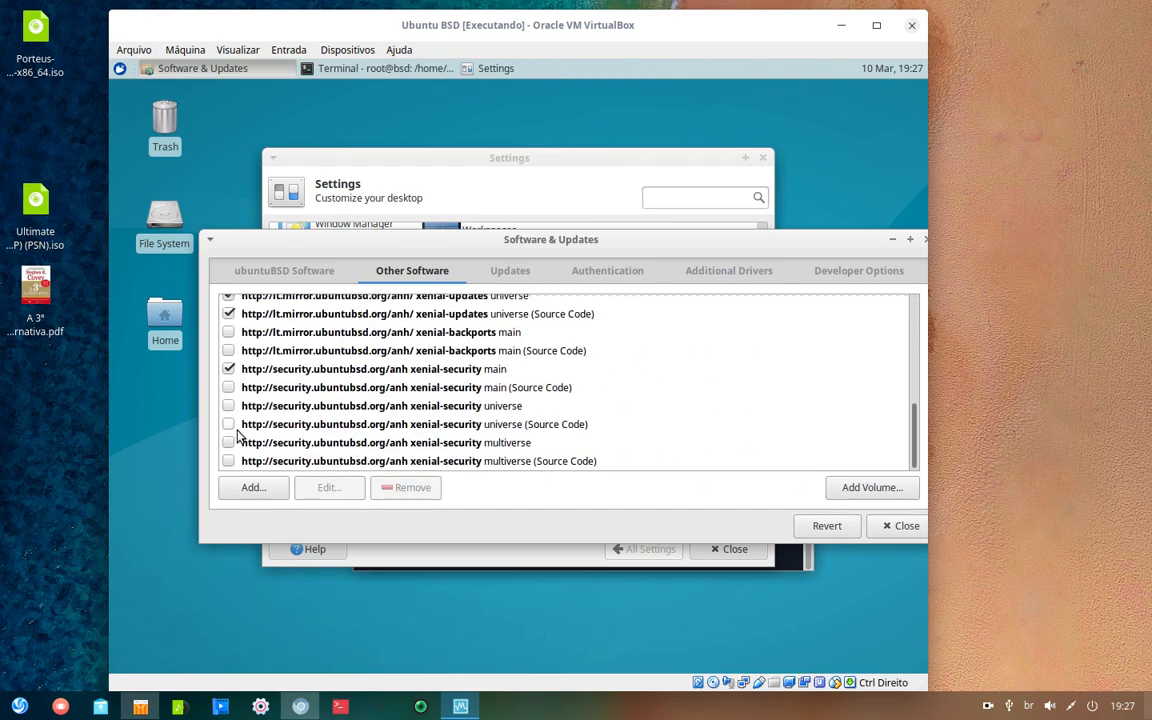
{"action": "left_click", "coordinate": [228, 462]}
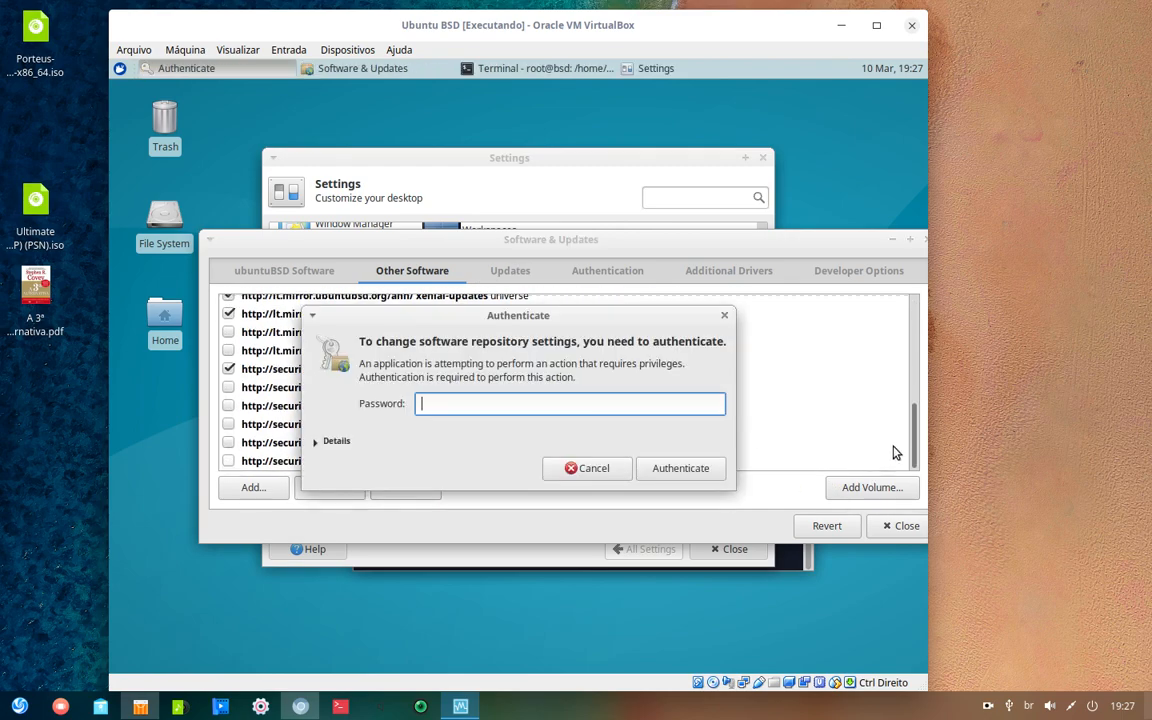
{"action": "type", "text": "bsd"}
{"action": "key", "text": "Return"}
{"action": "scroll", "coordinate": [280, 395], "scroll_direction": "down", "scroll_amount": 3}
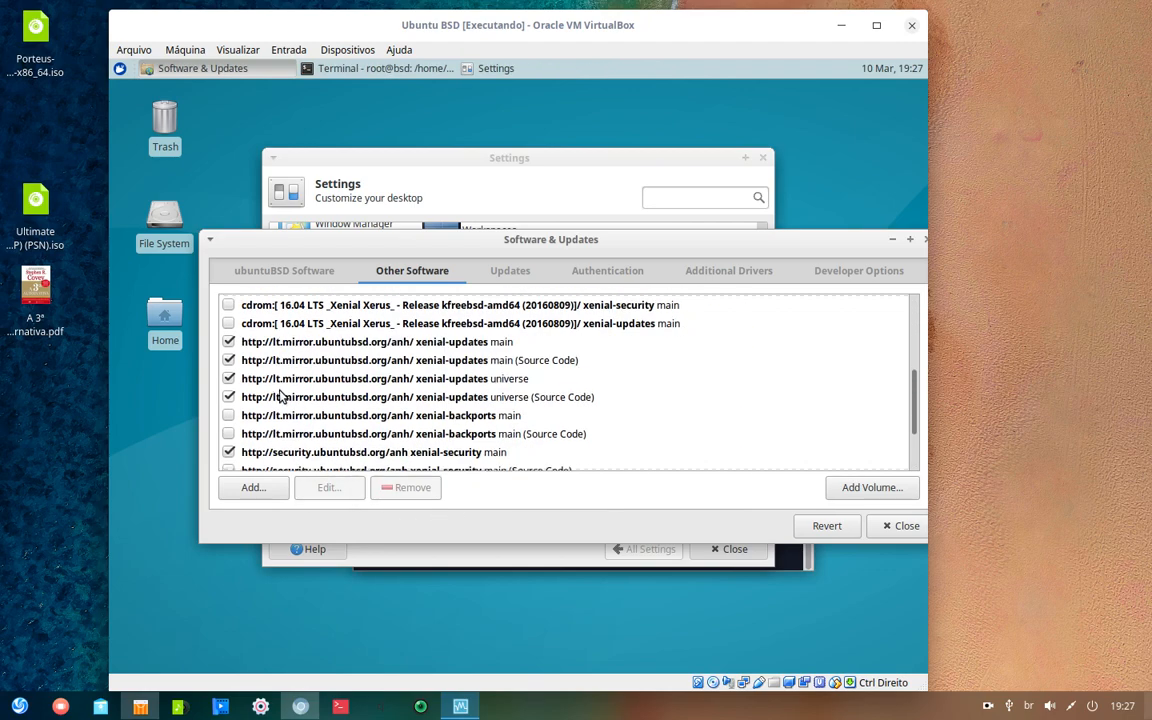
{"action": "scroll", "coordinate": [280, 395], "scroll_direction": "down", "scroll_amount": 3}
{"action": "left_click", "coordinate": [210, 400]}
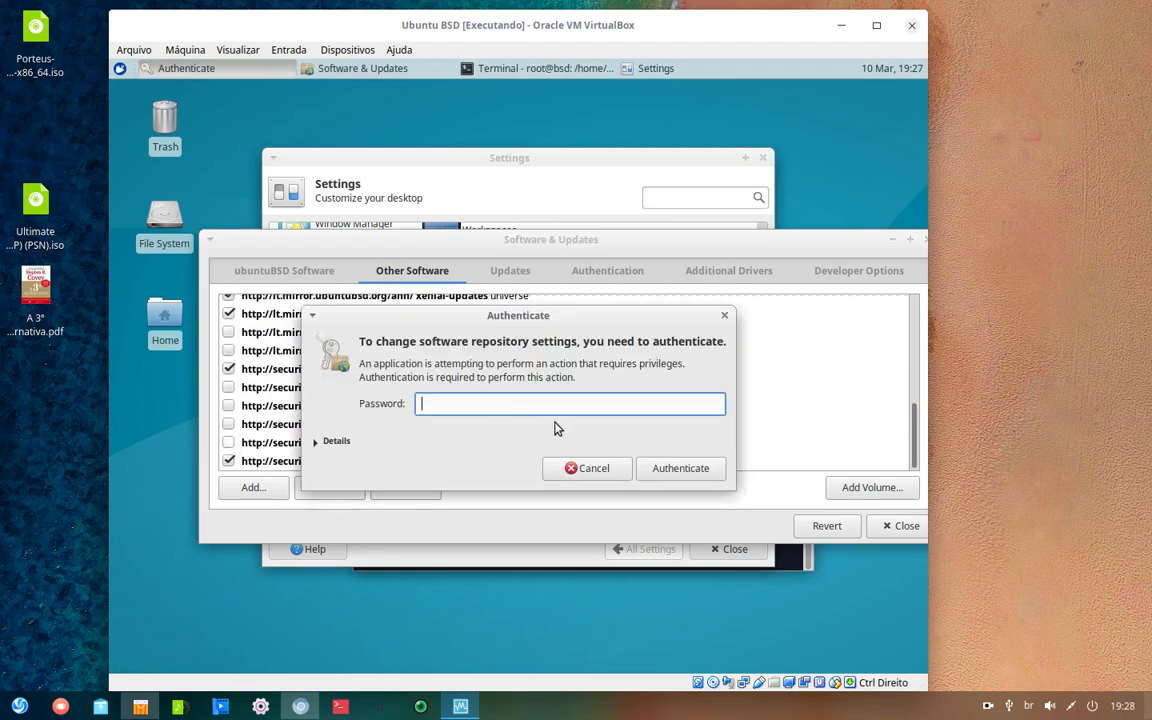
{"action": "type", "text": "bsd"}
{"action": "key", "text": "Return"}
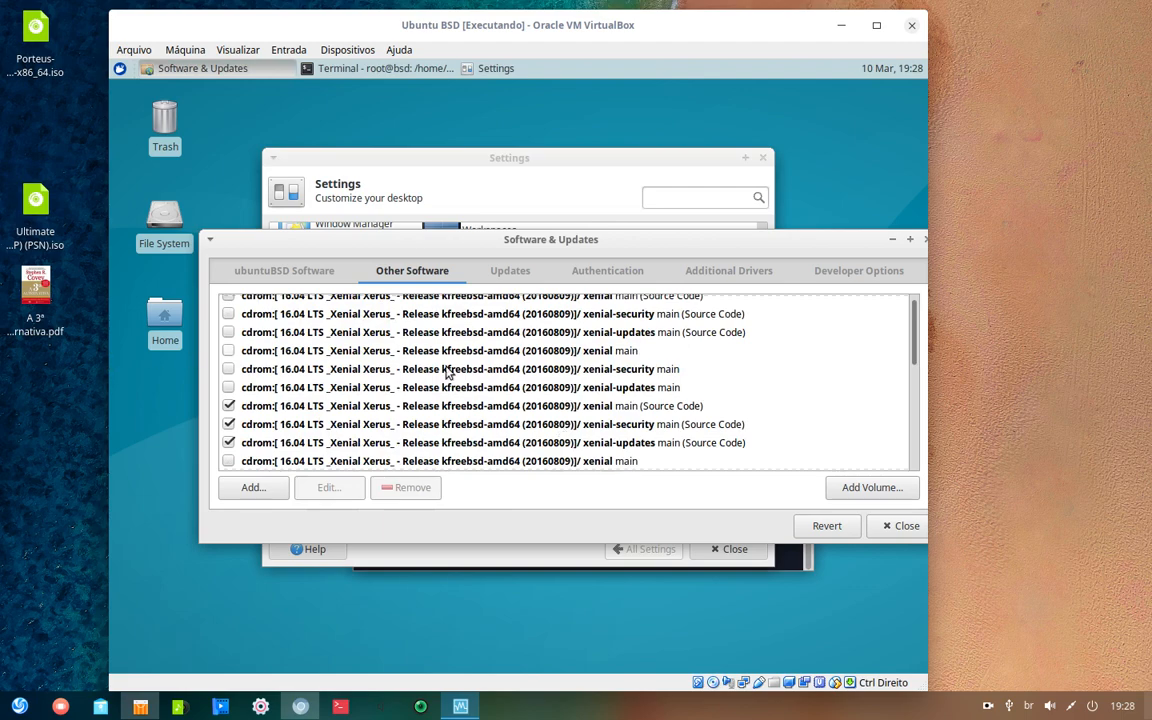
- Enable the xenial-security universe (Source Code) and universe sources, authenticating with the admin password
{"action": "scroll", "coordinate": [448, 373], "scroll_direction": "down", "scroll_amount": 6}
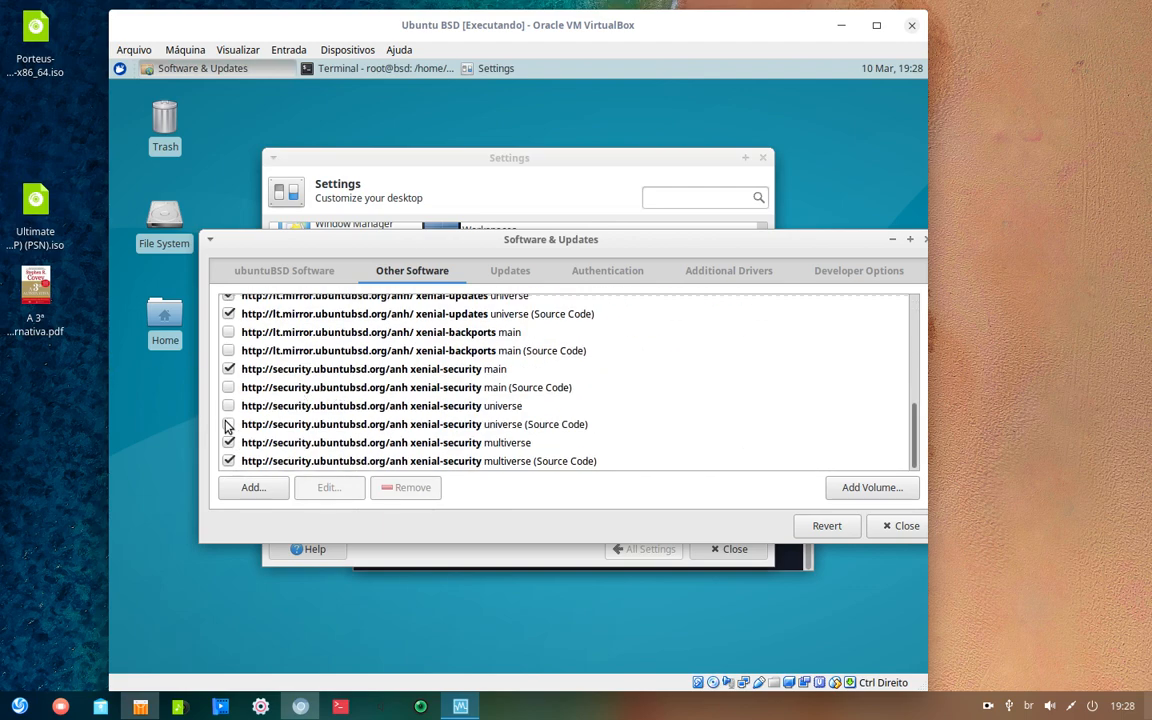
{"action": "left_click", "coordinate": [228, 424]}
{"action": "type", "text": "bsd"}
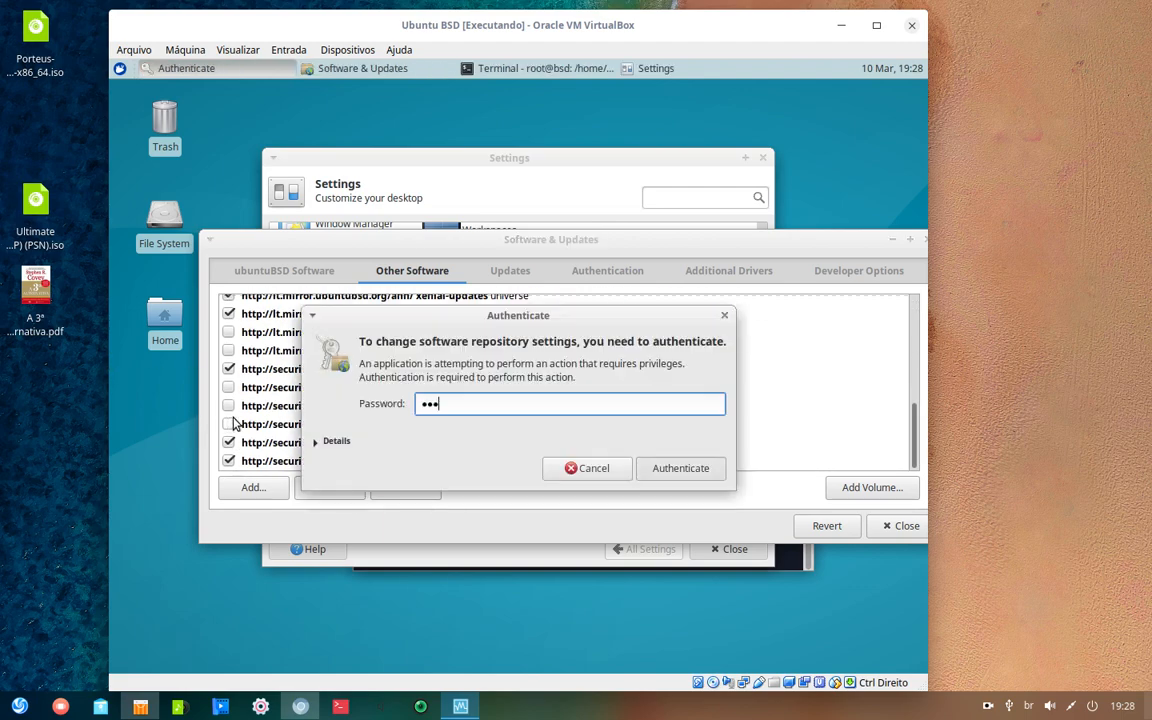
{"action": "key", "text": "Return"}
{"action": "scroll", "coordinate": [228, 417], "scroll_direction": "down", "scroll_amount": 6}
{"action": "left_click", "coordinate": [228, 406]}
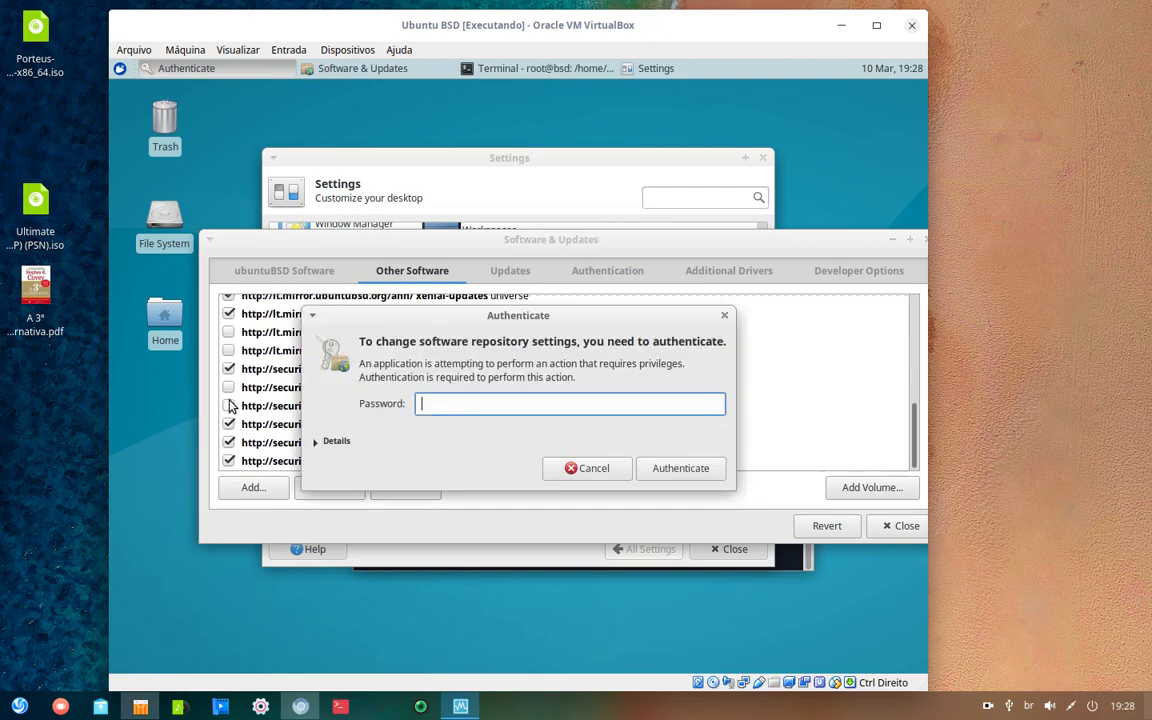
{"action": "type", "text": "bsd"}
{"action": "key", "text": "Return"}
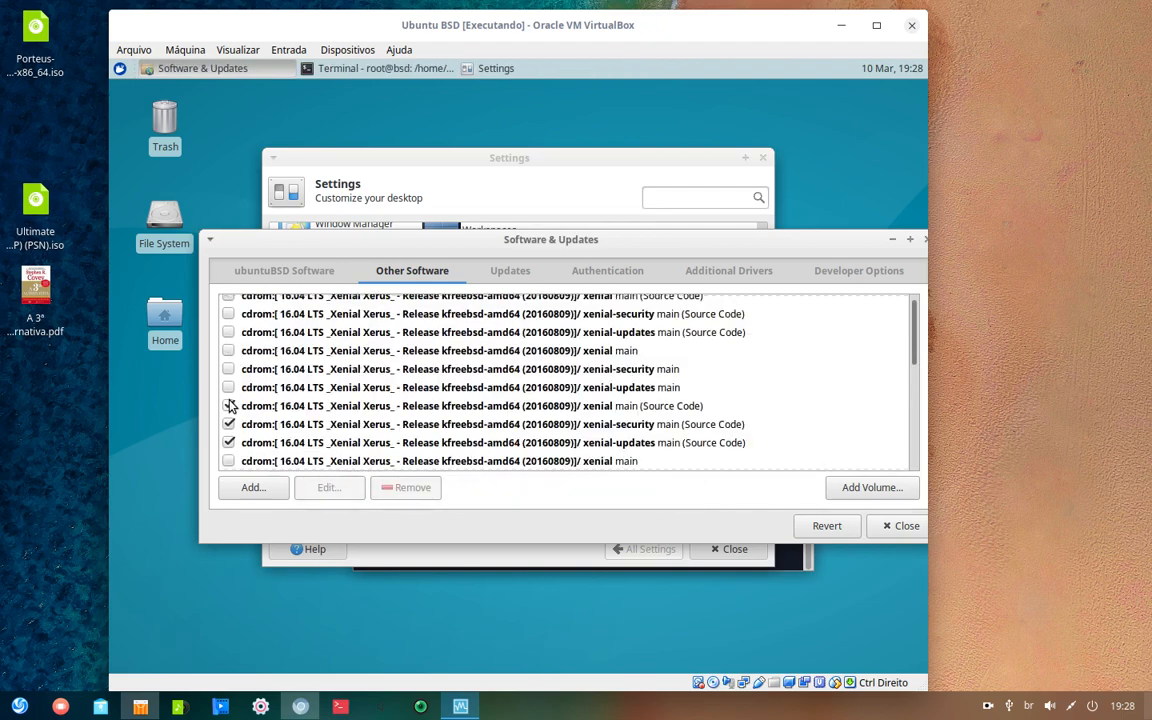
- Enable xenial-backports main, xenial-security main (Source Code) and xenial-backports main (Source Code), authenticating each time
{"action": "scroll", "coordinate": [229, 405], "scroll_direction": "down", "scroll_amount": 3}
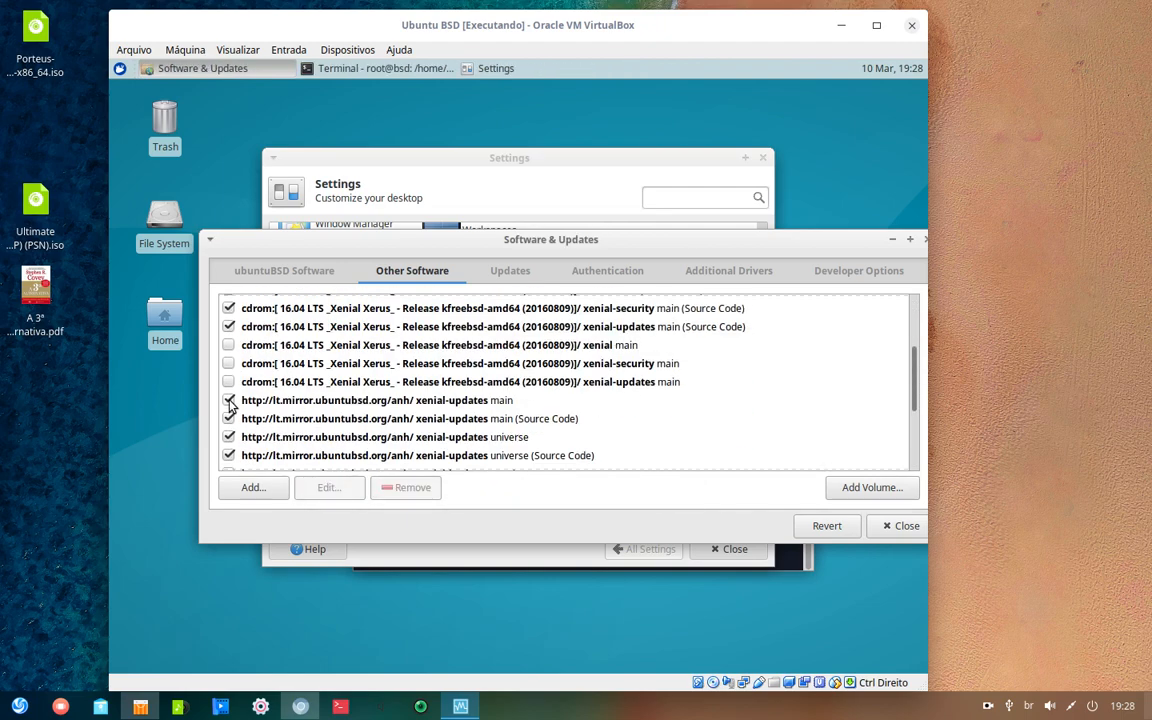
{"action": "scroll", "coordinate": [229, 400], "scroll_direction": "down", "scroll_amount": 5}
{"action": "left_click", "coordinate": [229, 334]}
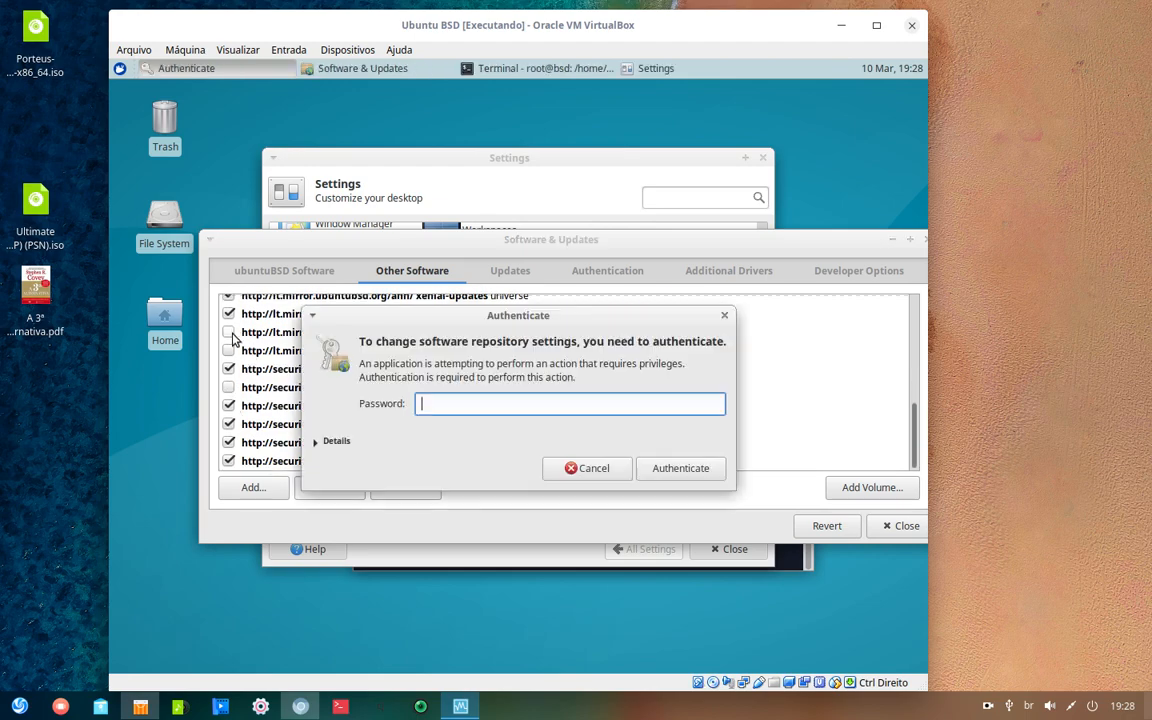
{"action": "type", "text": "bsd"}
{"action": "key", "text": "Return"}
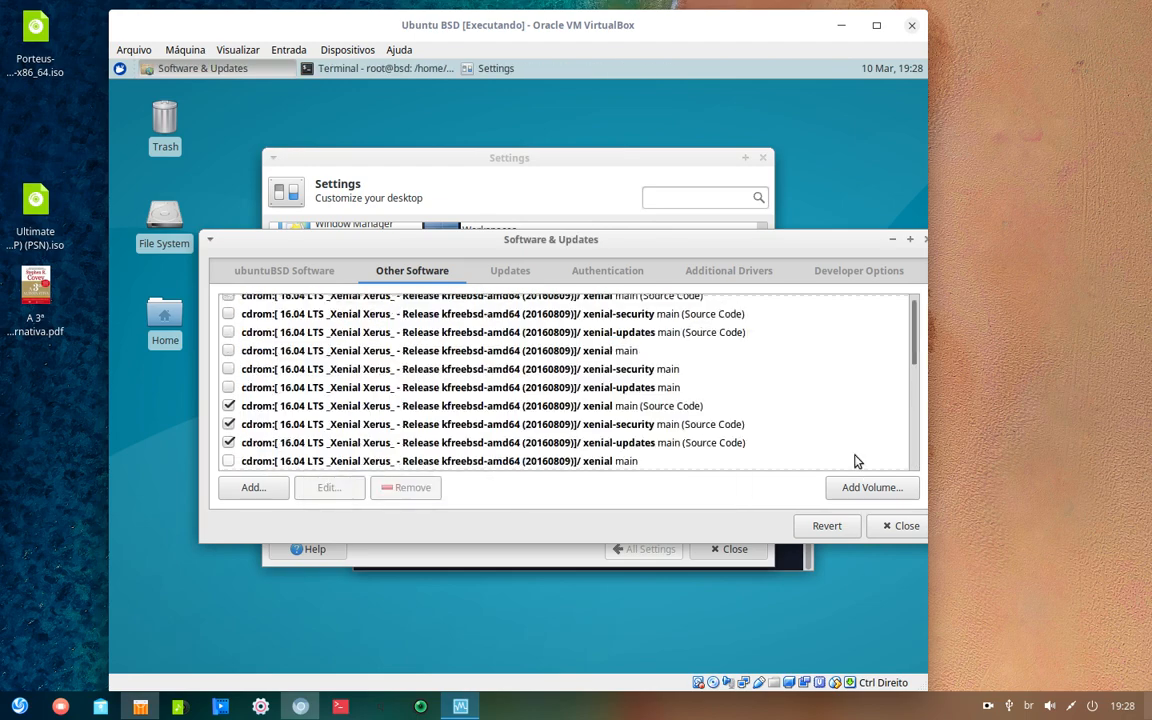
{"action": "scroll", "coordinate": [238, 398], "scroll_direction": "down", "scroll_amount": 8}
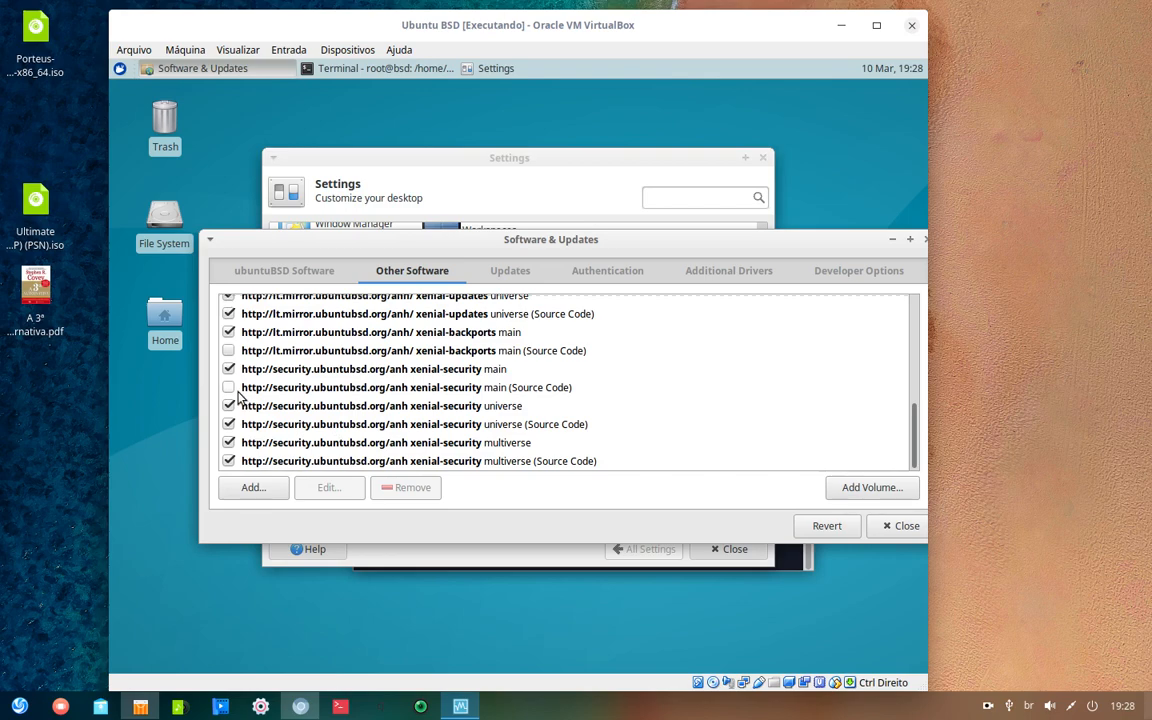
{"action": "left_click", "coordinate": [216, 350]}
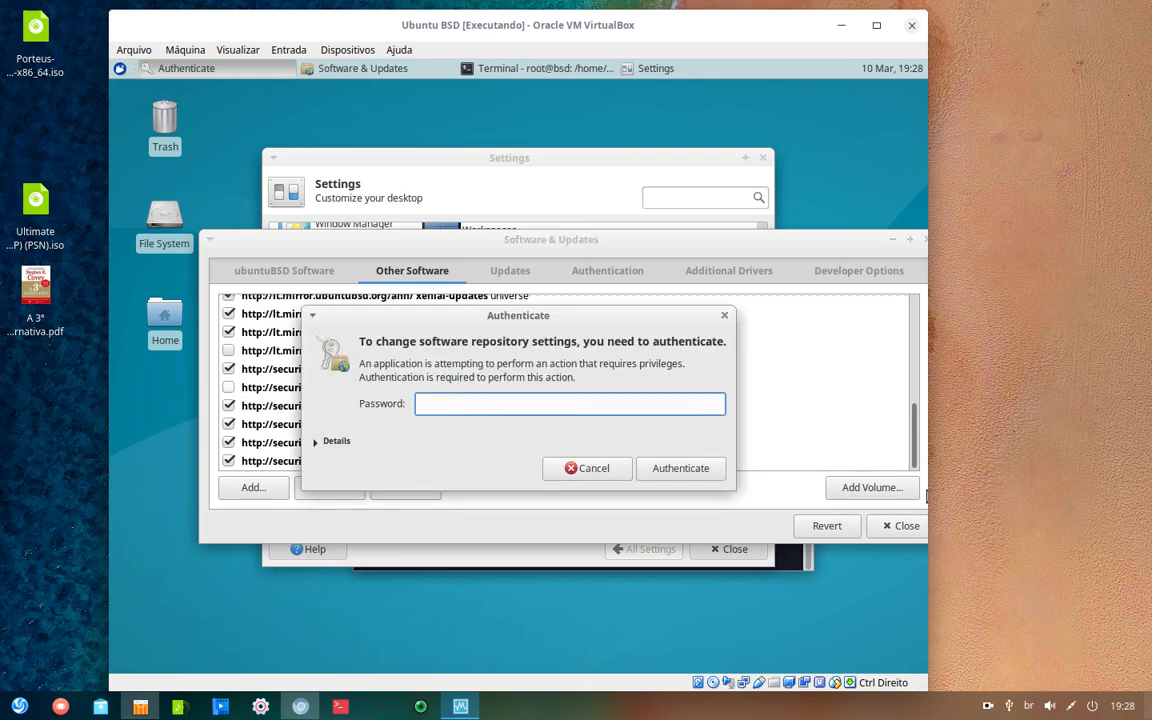
{"action": "type", "text": "bsd"}
{"action": "key", "text": "Return"}
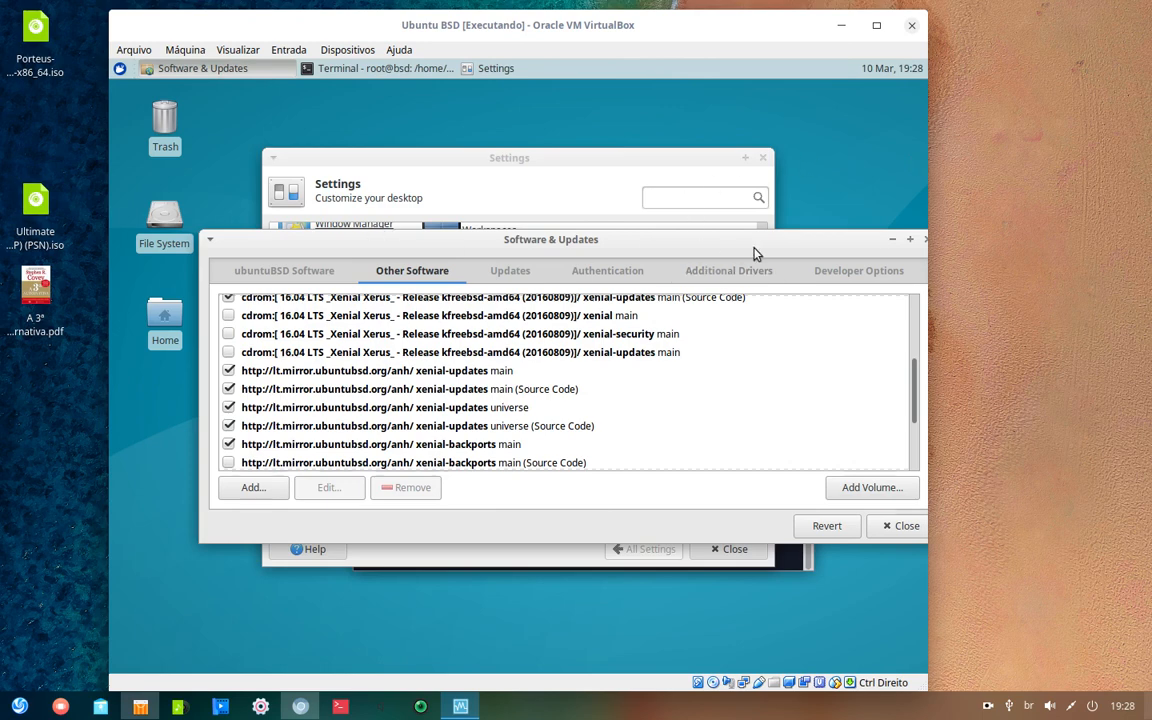
{"action": "scroll", "coordinate": [288, 414], "scroll_direction": "down", "scroll_amount": 3}
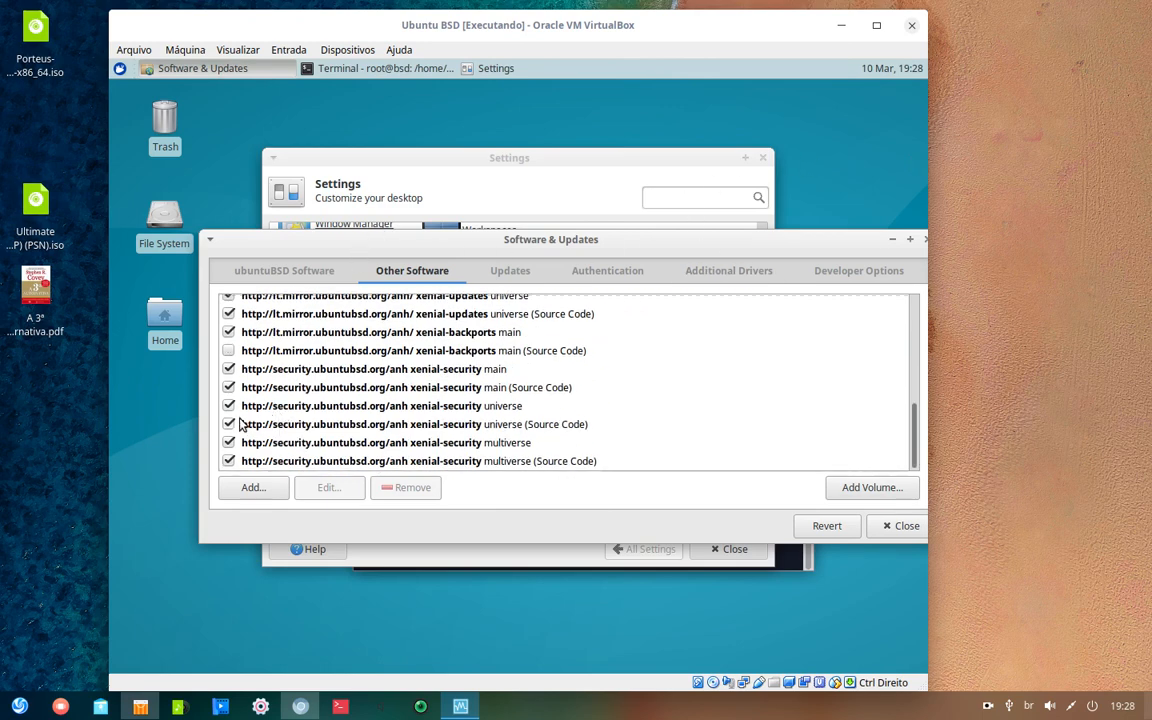
{"action": "left_click", "coordinate": [229, 352]}
{"action": "type", "text": "****"}
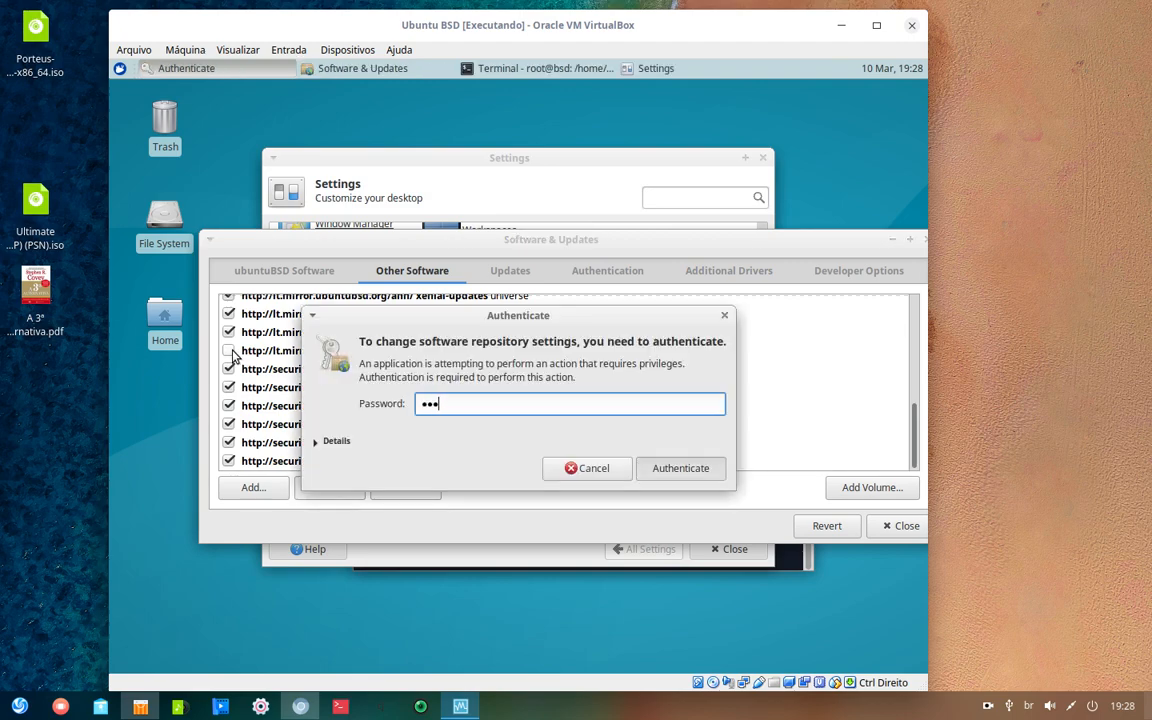
{"action": "key", "text": "Return"}
- Scroll through the Other Software list to check every source is enabled
{"action": "scroll", "coordinate": [260, 405], "scroll_direction": "down", "scroll_amount": 5}
{"action": "scroll", "coordinate": [255, 404], "scroll_direction": "down", "scroll_amount": 1}
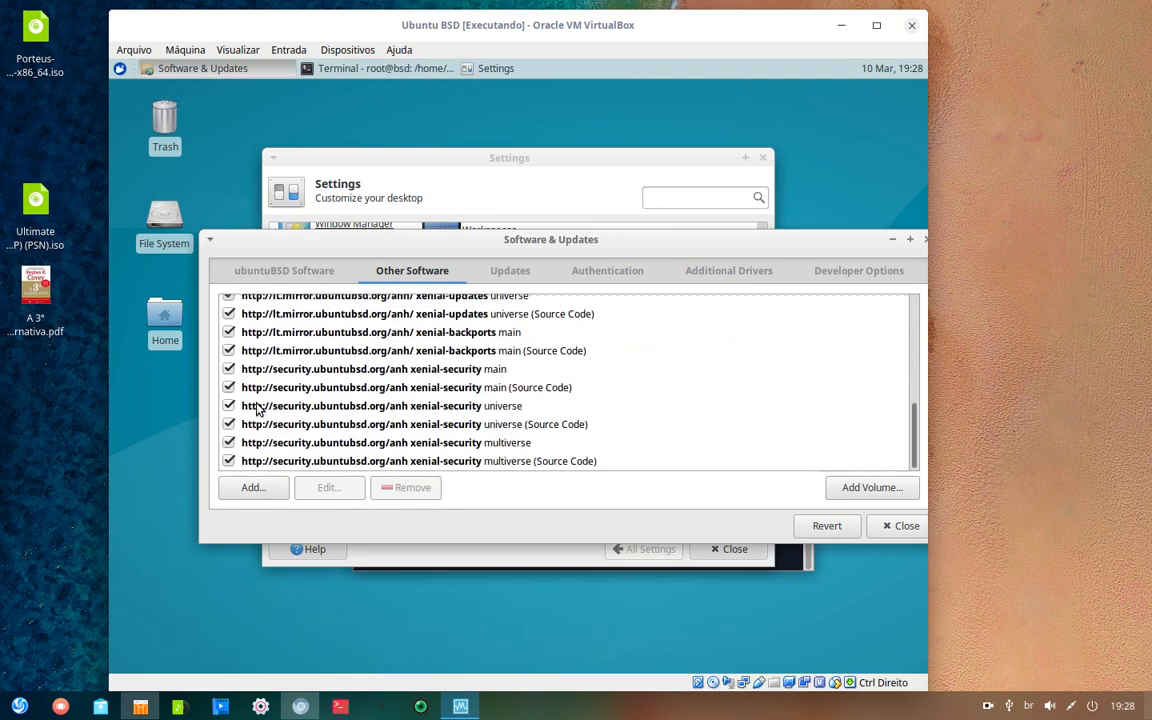
{"action": "scroll", "coordinate": [265, 405], "scroll_direction": "up", "scroll_amount": 5}
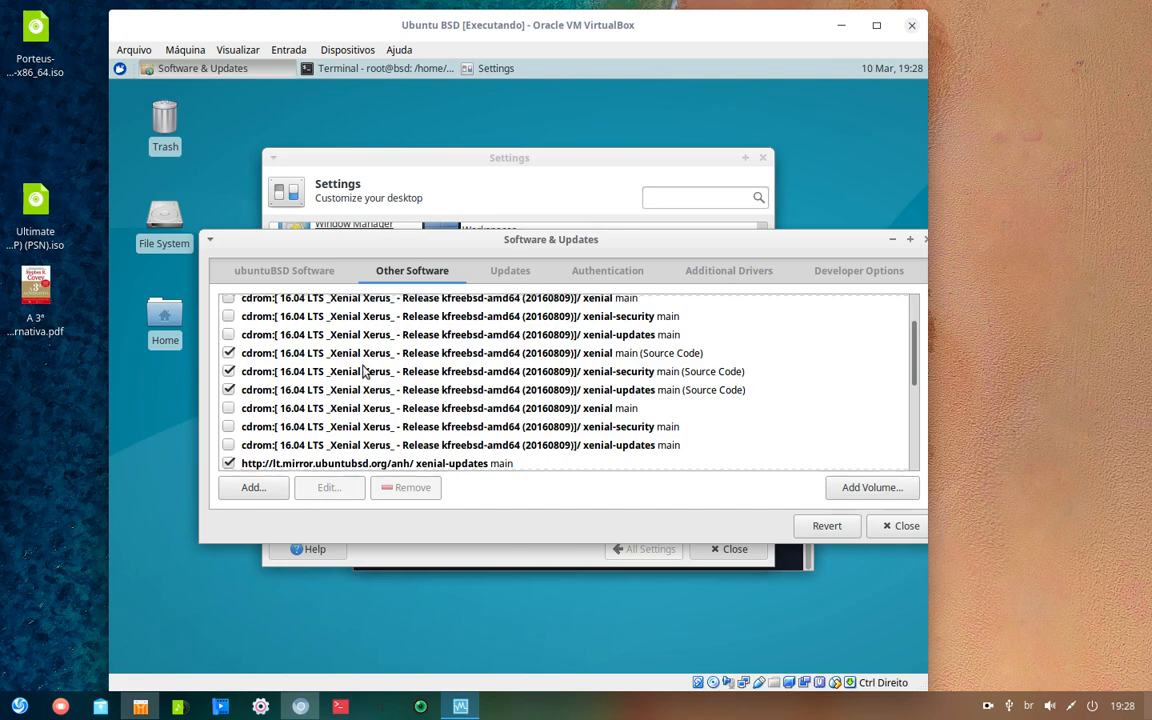
{"action": "scroll", "coordinate": [500, 418], "scroll_direction": "up", "scroll_amount": 1}
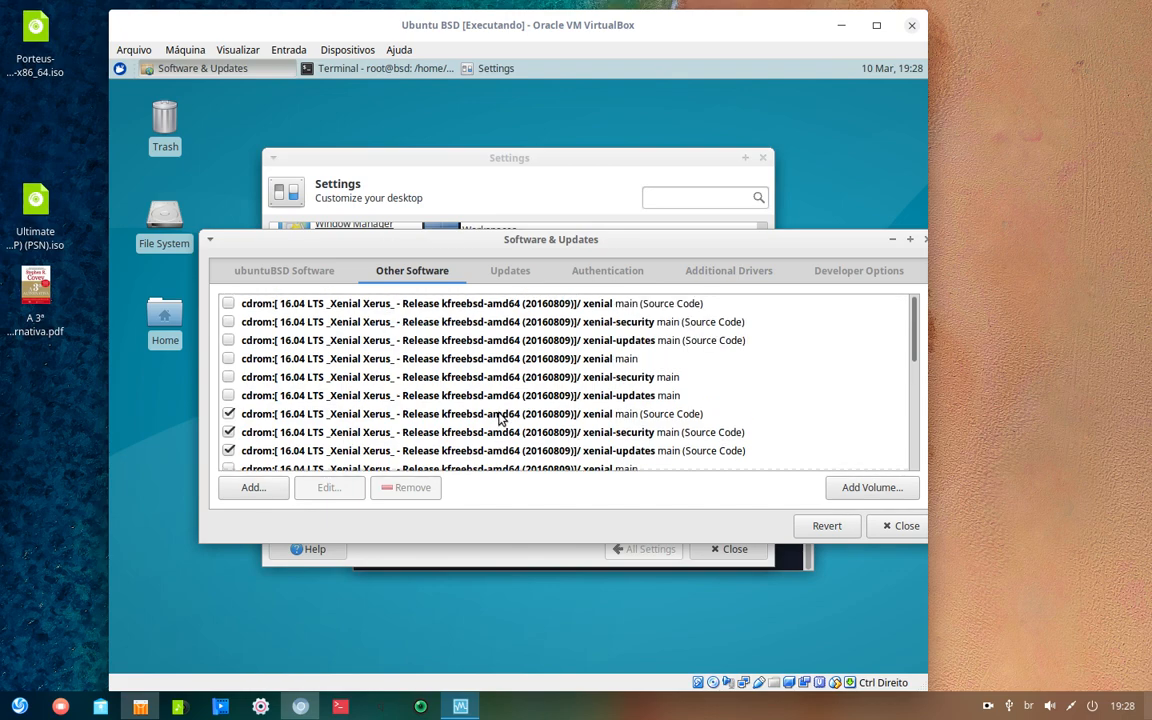
{"action": "scroll", "coordinate": [500, 418], "scroll_direction": "down", "scroll_amount": 10}
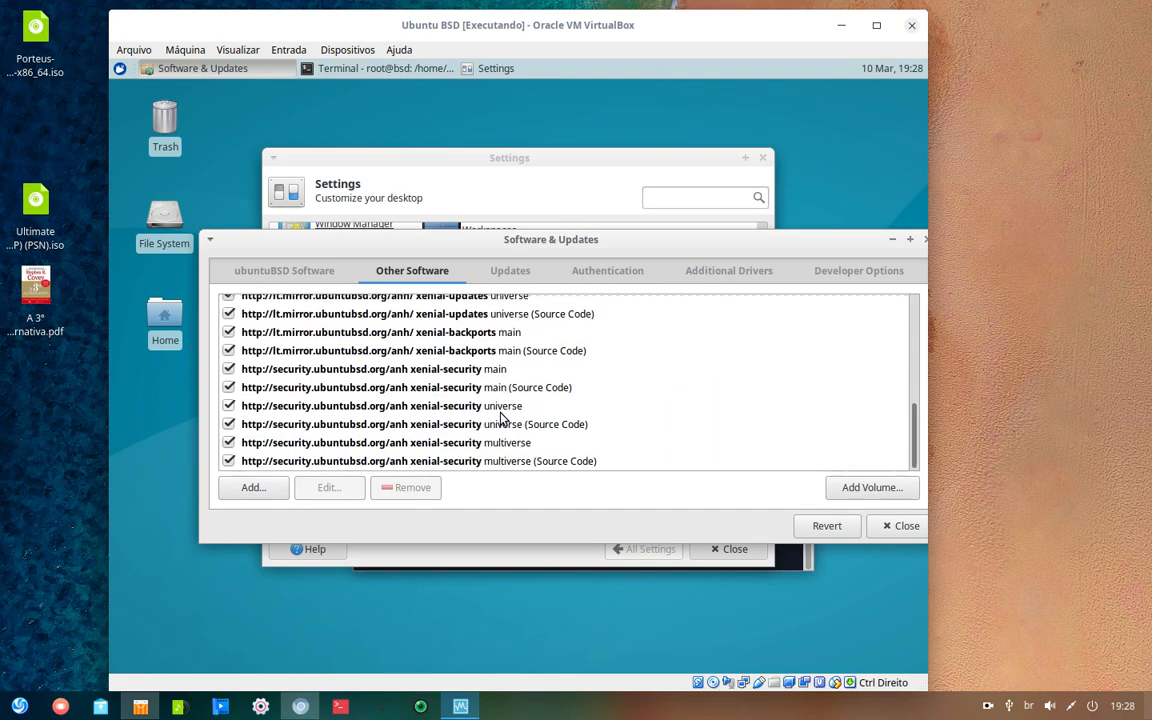
- Try Add Volume with the admin password, then dismiss the CD scanning error
{"action": "left_click", "coordinate": [884, 491]}
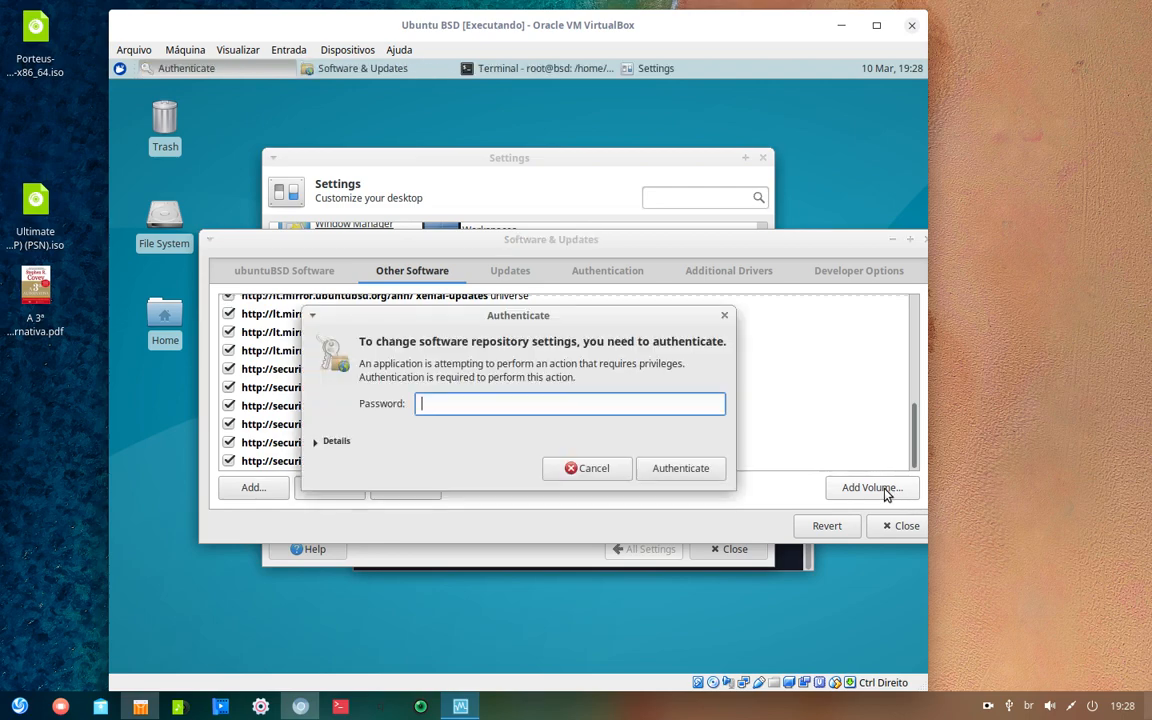
{"action": "type", "text": "****"}
{"action": "key", "text": "Return"}
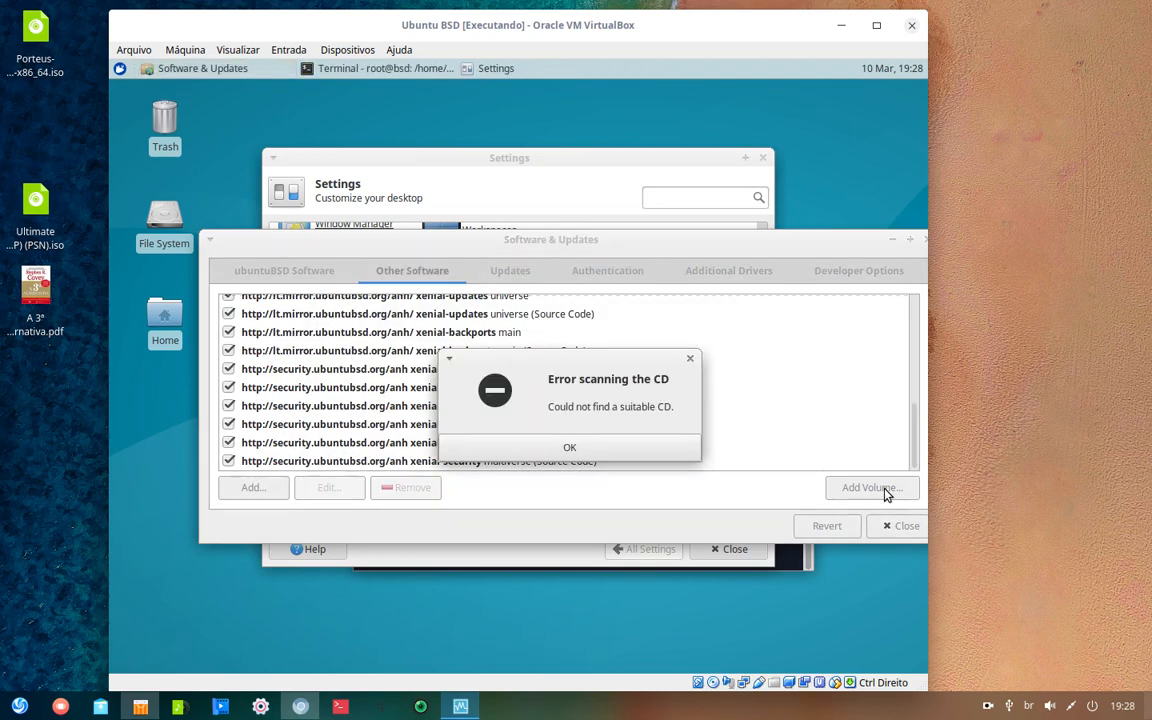
{"action": "left_click", "coordinate": [570, 447]}
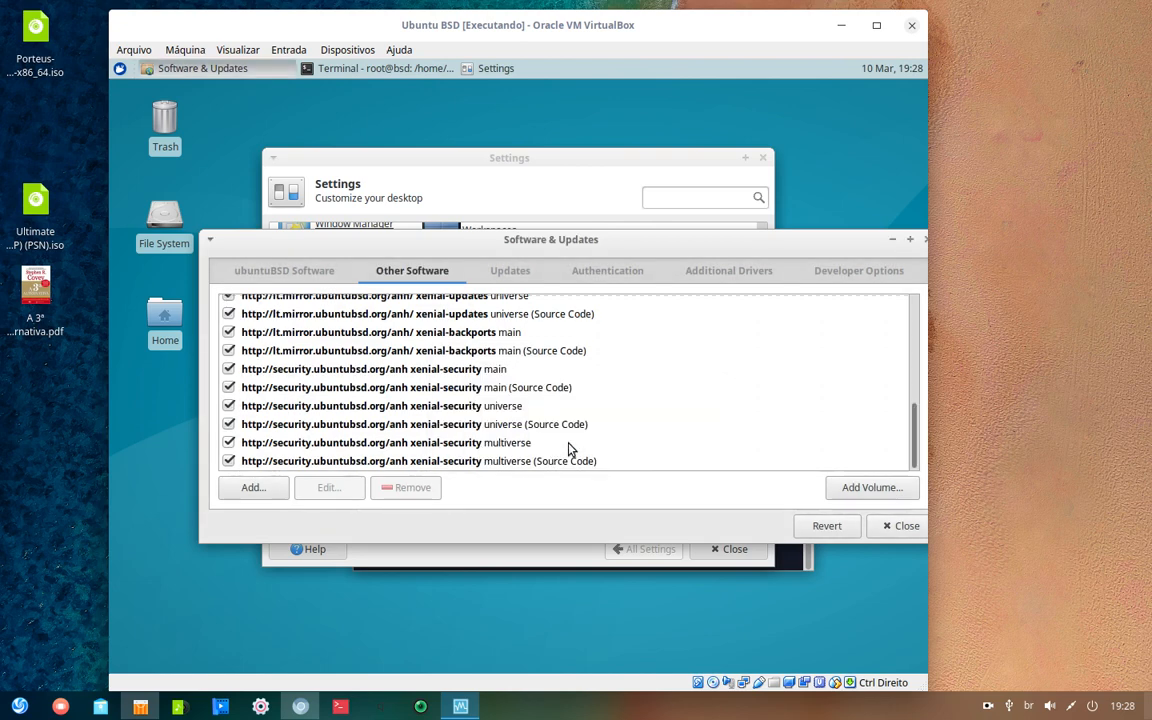
- Close Software & Updates and choose Reload, entering the admin password to refresh the catalog
{"action": "left_click", "coordinate": [895, 527]}
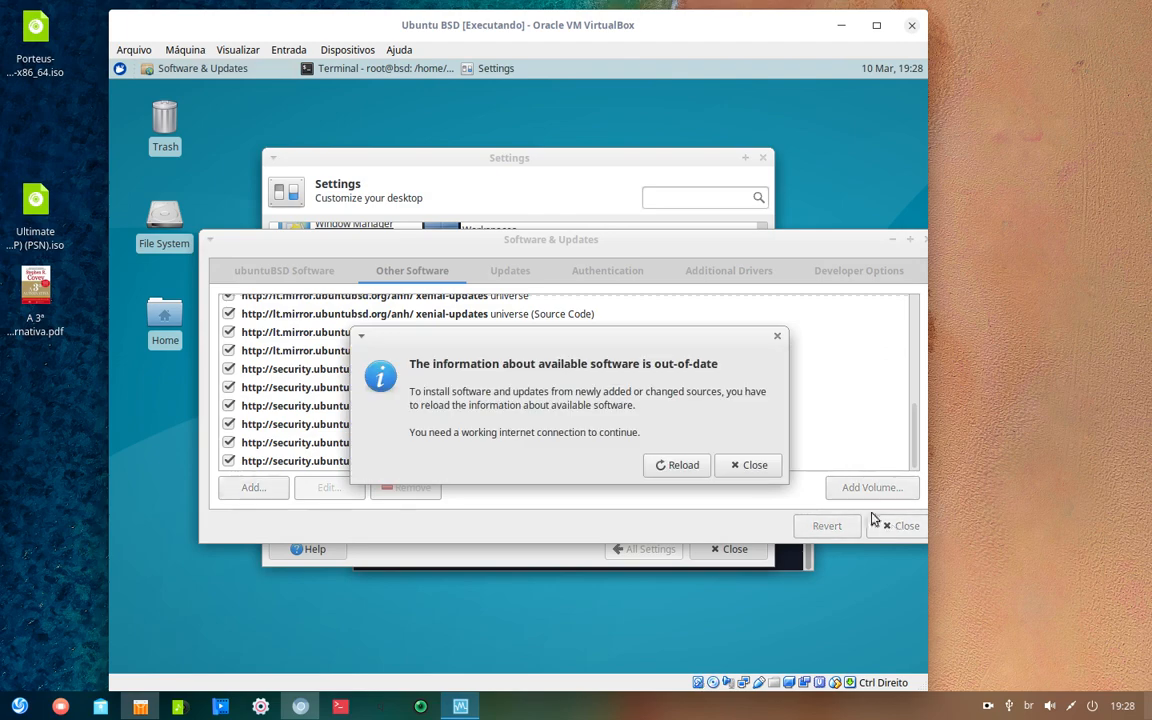
{"action": "left_click", "coordinate": [694, 466]}
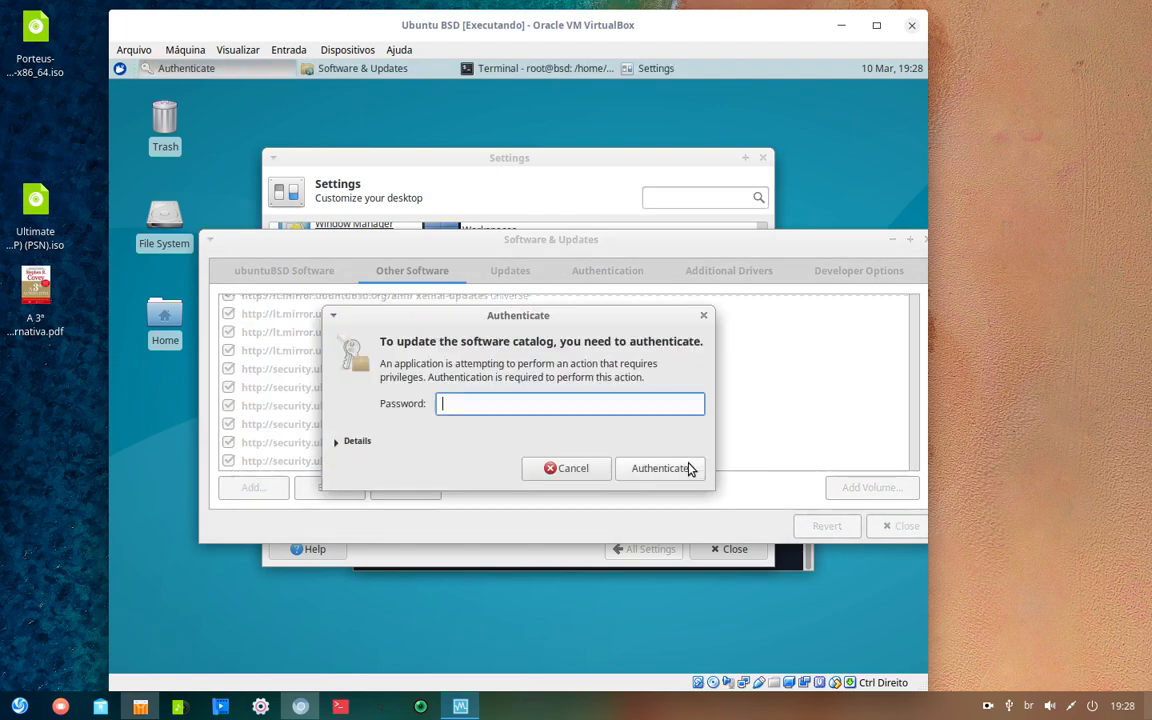
{"action": "type", "text": "***"}
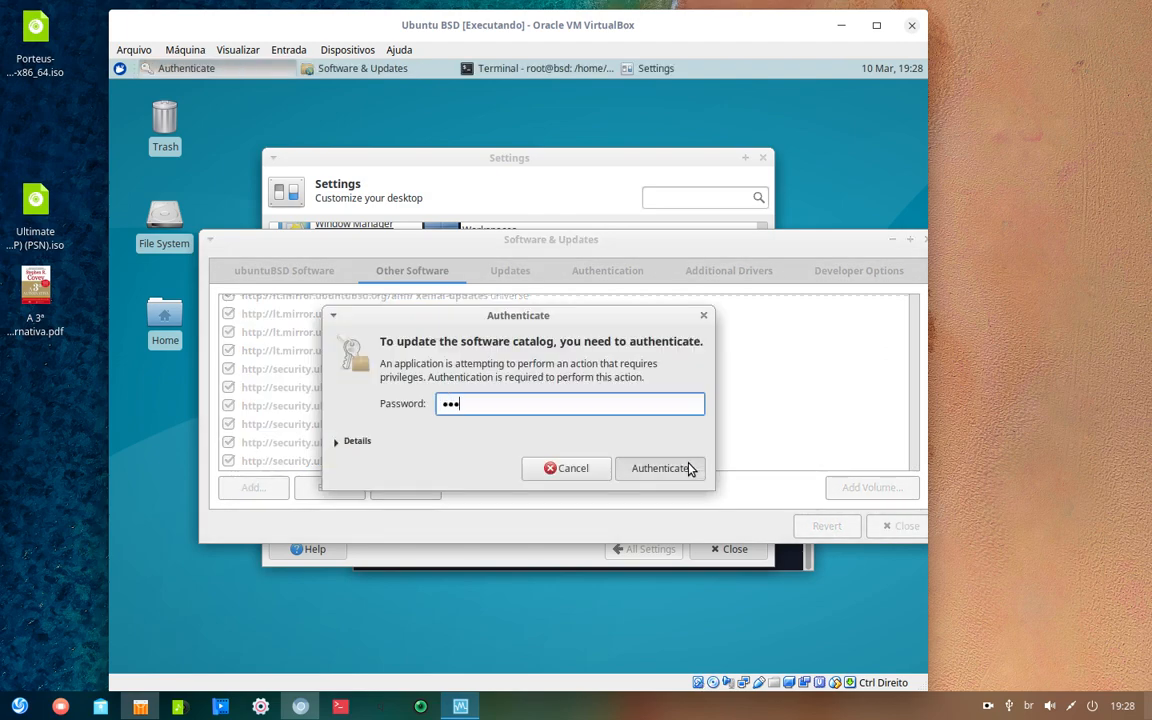
{"action": "key", "text": "Return"}
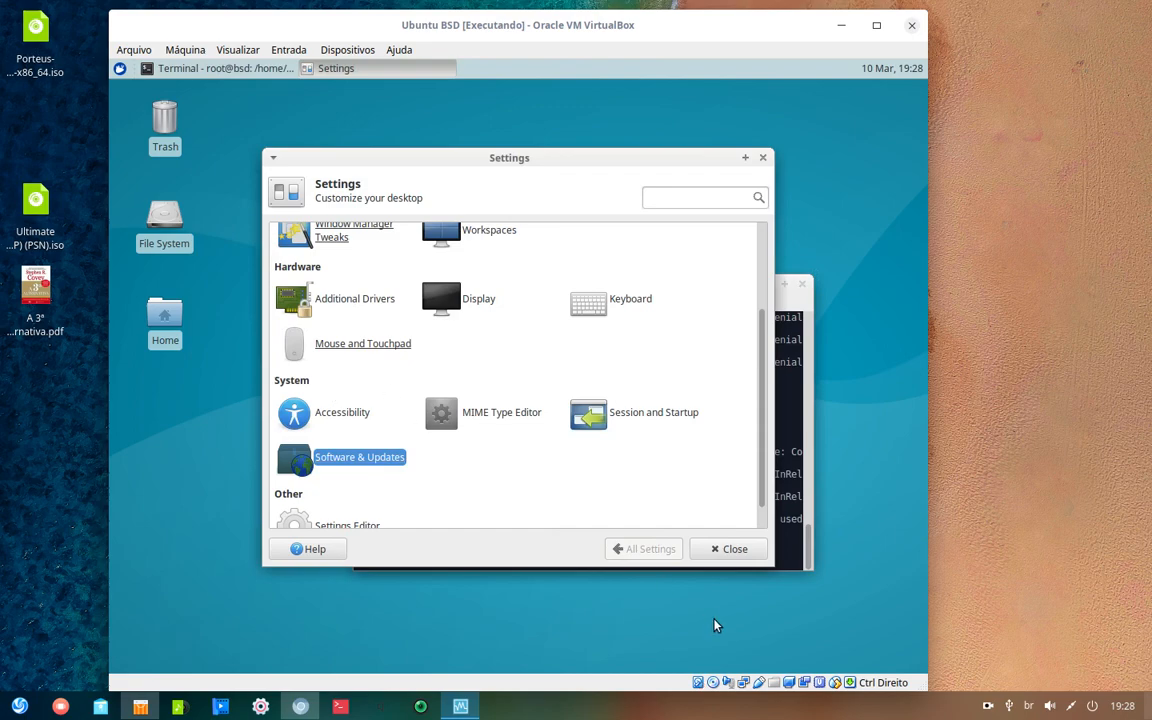
- Close the Settings window and run apt update and aptitude update in the terminal
{"action": "left_click", "coordinate": [745, 548]}
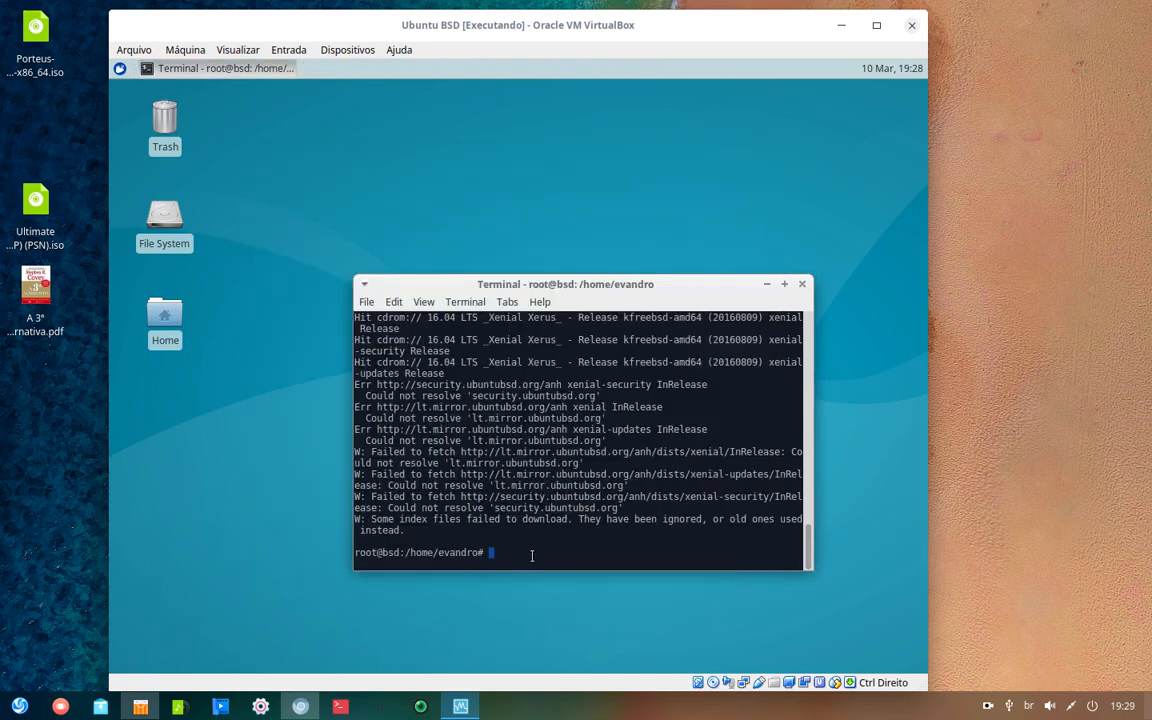
{"action": "type", "text": "apt "}
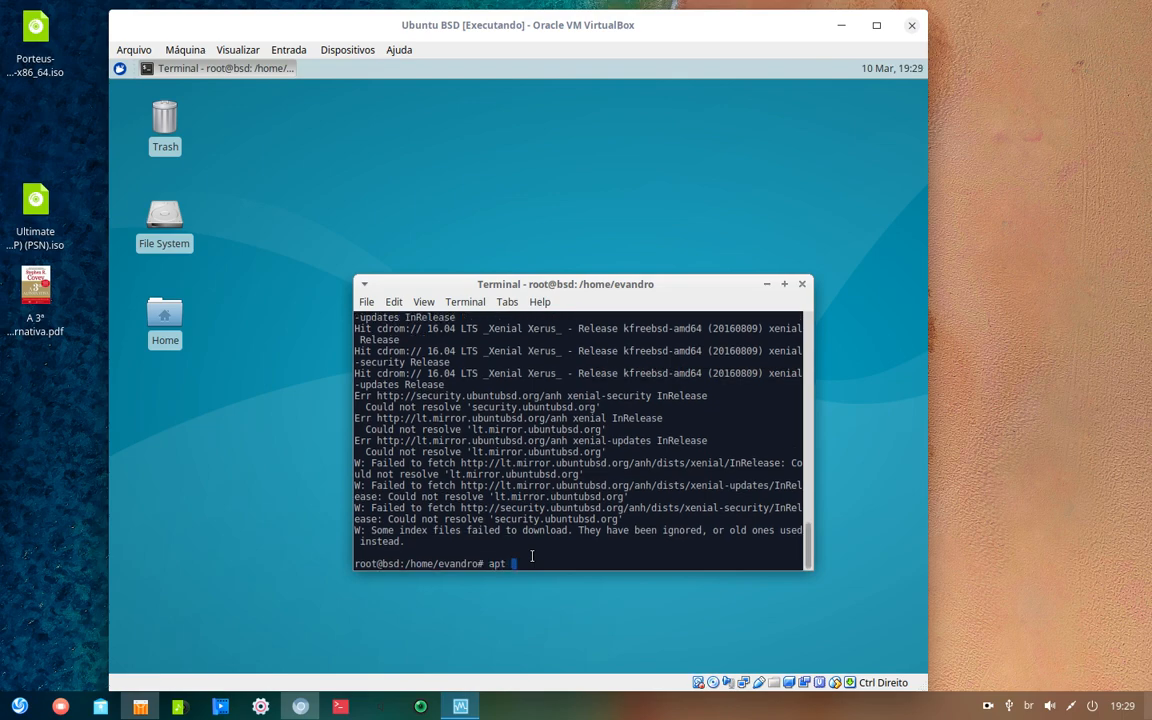
{"action": "type", "text": "update"}
{"action": "key", "text": "Return"}
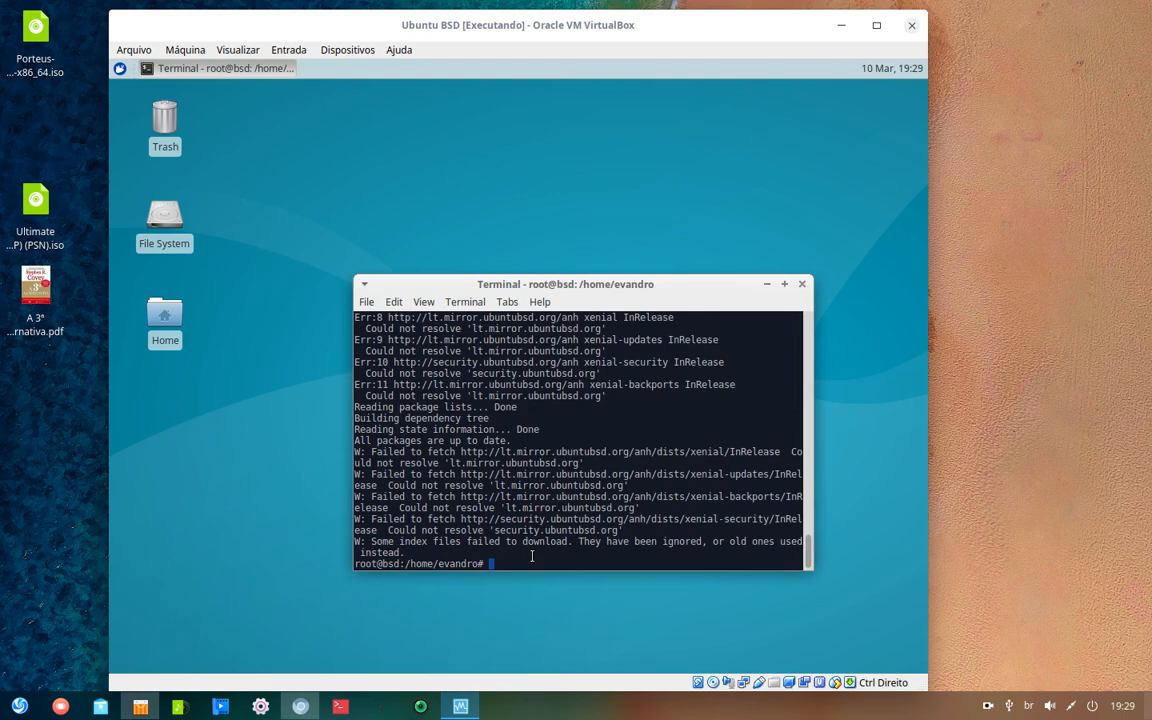
{"action": "type", "text": "aptitude update"}
{"action": "key", "text": "Return"}
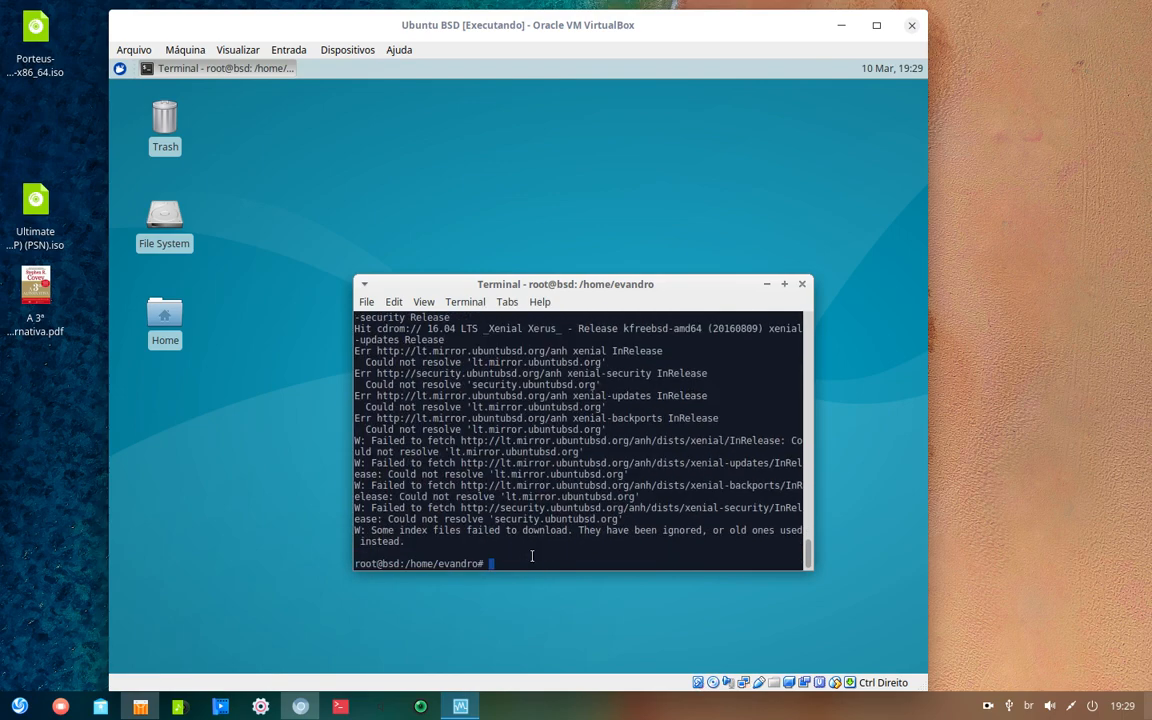
- Run apt upgrade, retyping after the 'ugprade' typo; it reports 0 upgraded
{"action": "type", "text": "apt ugprade"}
{"action": "key", "text": "Return"}
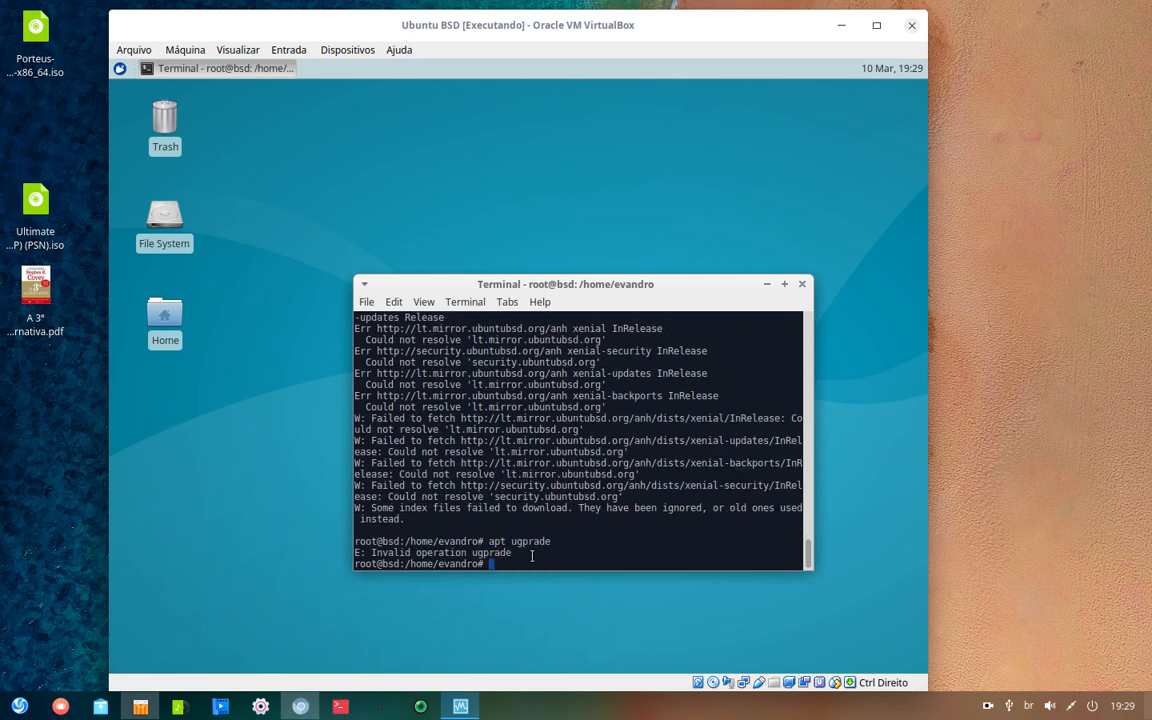
{"action": "type", "text": "apt upgrade"}
{"action": "key", "text": "Return"}
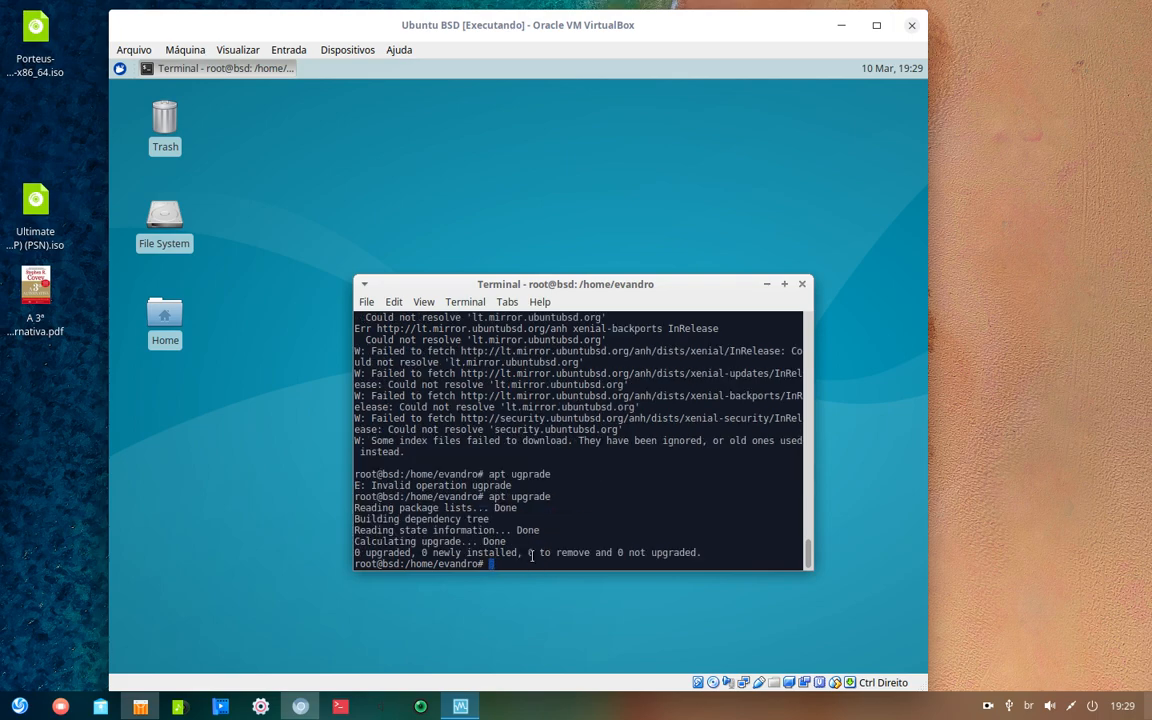
- Bring up the Whisker menu's log out and shutdown options, then cancel them
{"action": "left_click", "coordinate": [120, 68]}
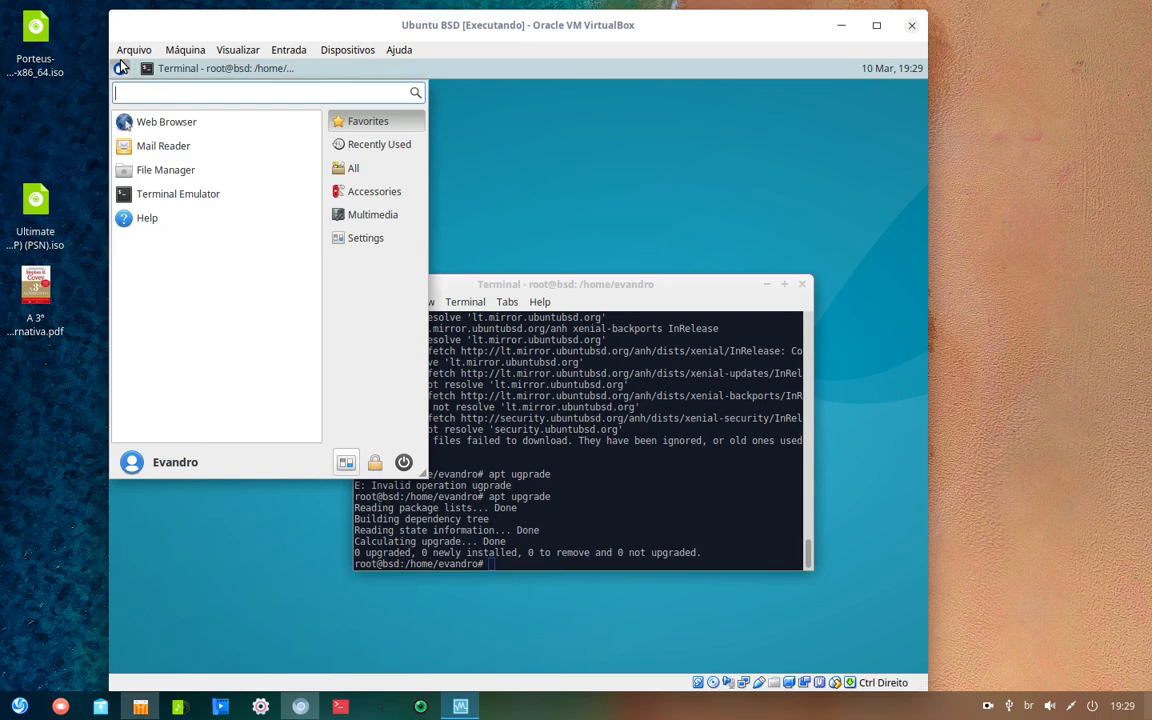
{"action": "left_click", "coordinate": [404, 462]}
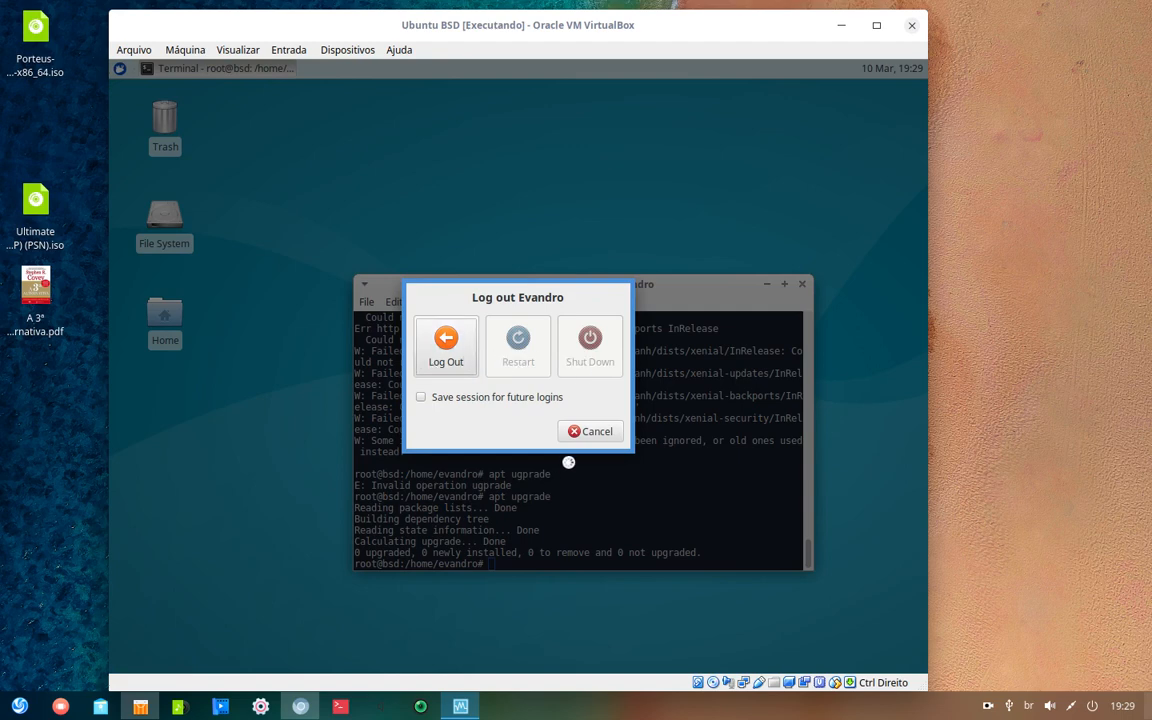
{"action": "left_click", "coordinate": [585, 433]}
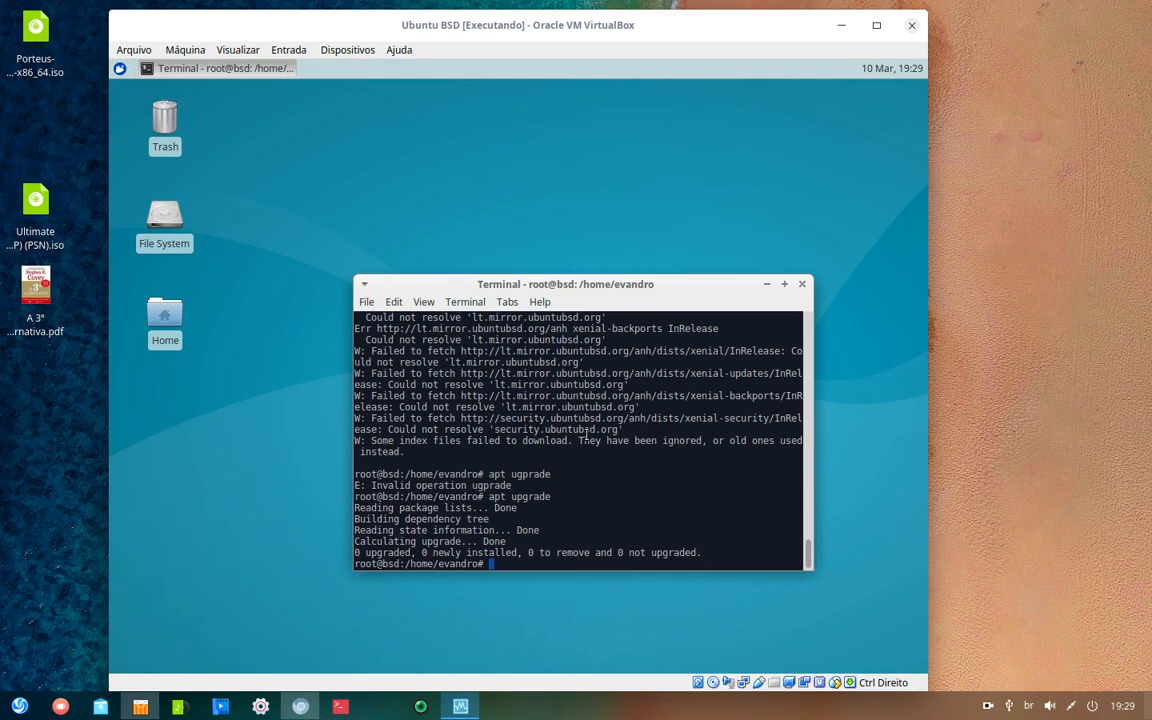
- Try shutdow -h now, then restart the guest with the reboot command
{"action": "type", "text": "shutdow -h now"}
{"action": "key", "text": "Return"}
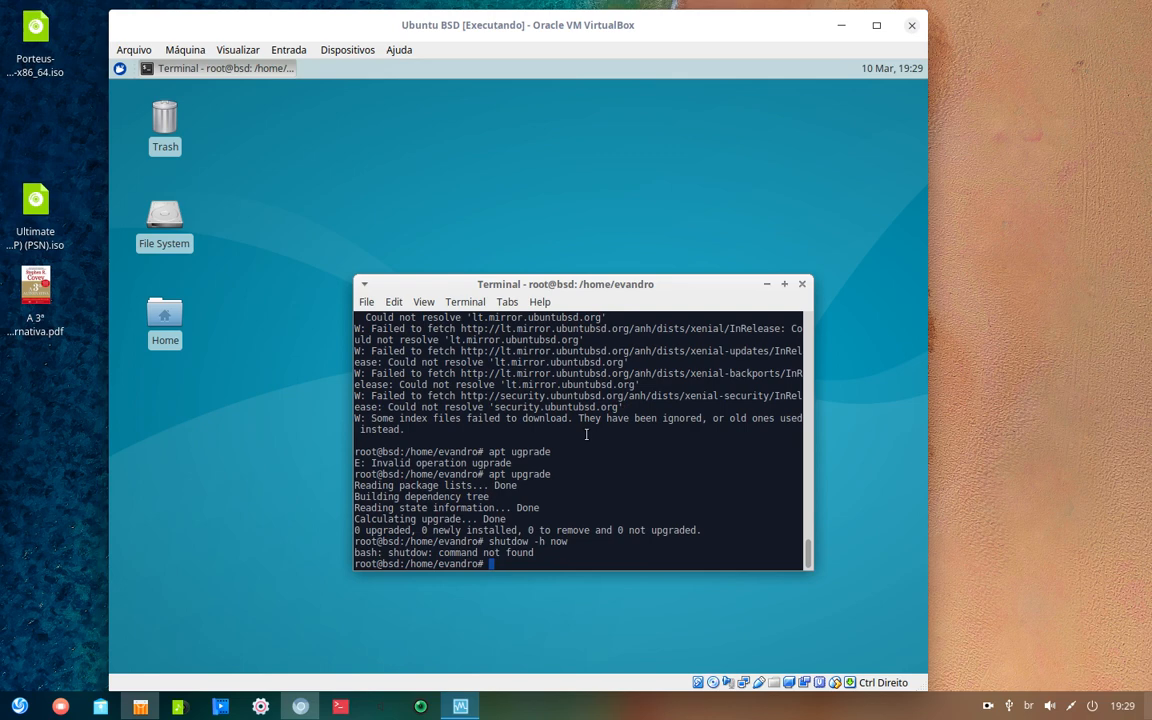
{"action": "type", "text": "rebppt"}
{"action": "key", "text": "BackSpace"}
{"action": "key", "text": "BackSpace"}
{"action": "key", "text": "BackSpace"}
{"action": "type", "text": "oot"}
{"action": "key", "text": "Return"}
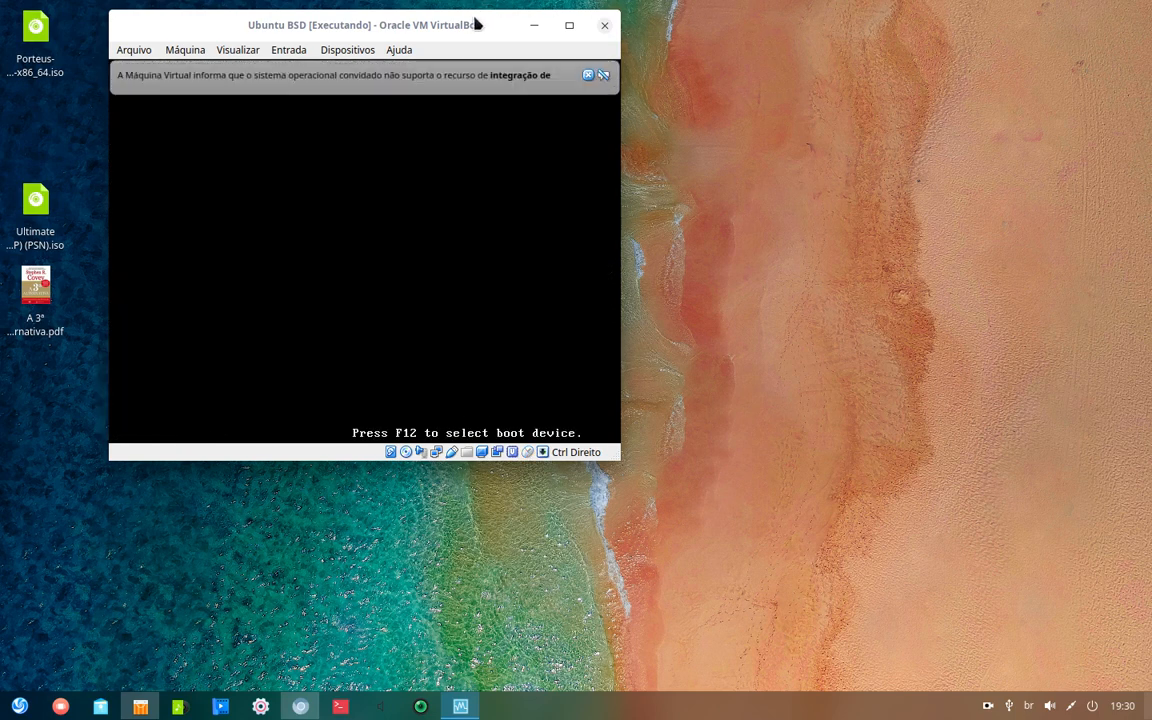
- Drag the VM window to the right and bring up its Fechar a Máquina Virtual dialog
{"action": "left_click_drag", "start_coordinate": [476, 22], "coordinate": [905, 103]}
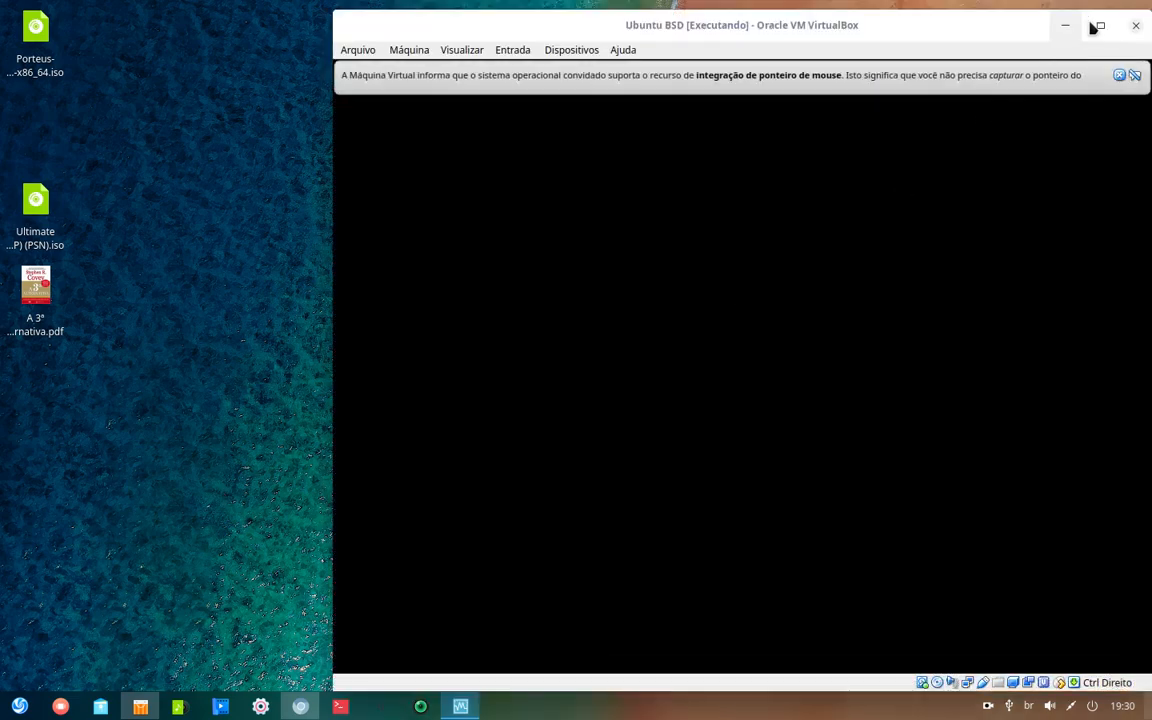
{"action": "left_click", "coordinate": [1134, 26]}
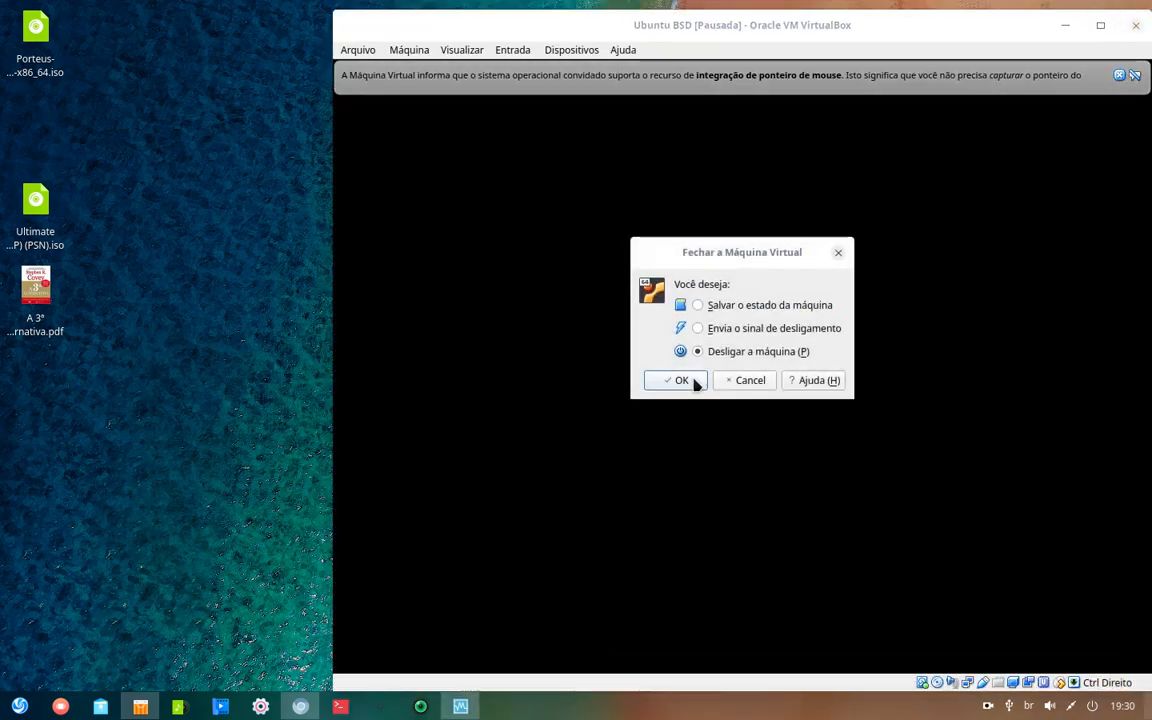
- Confirm Desligar a máquina with OK to power off the Ubuntu BSD machine
{"action": "left_click", "coordinate": [694, 384]}
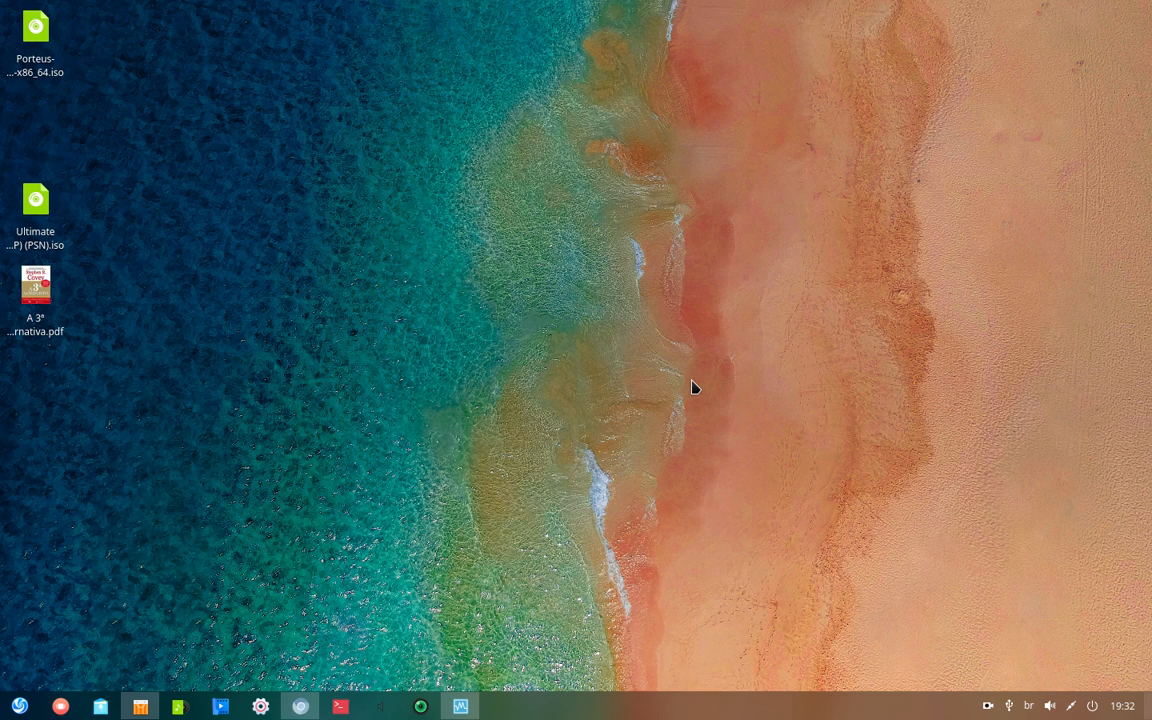
{"action": "right_click", "coordinate": [986, 701]}
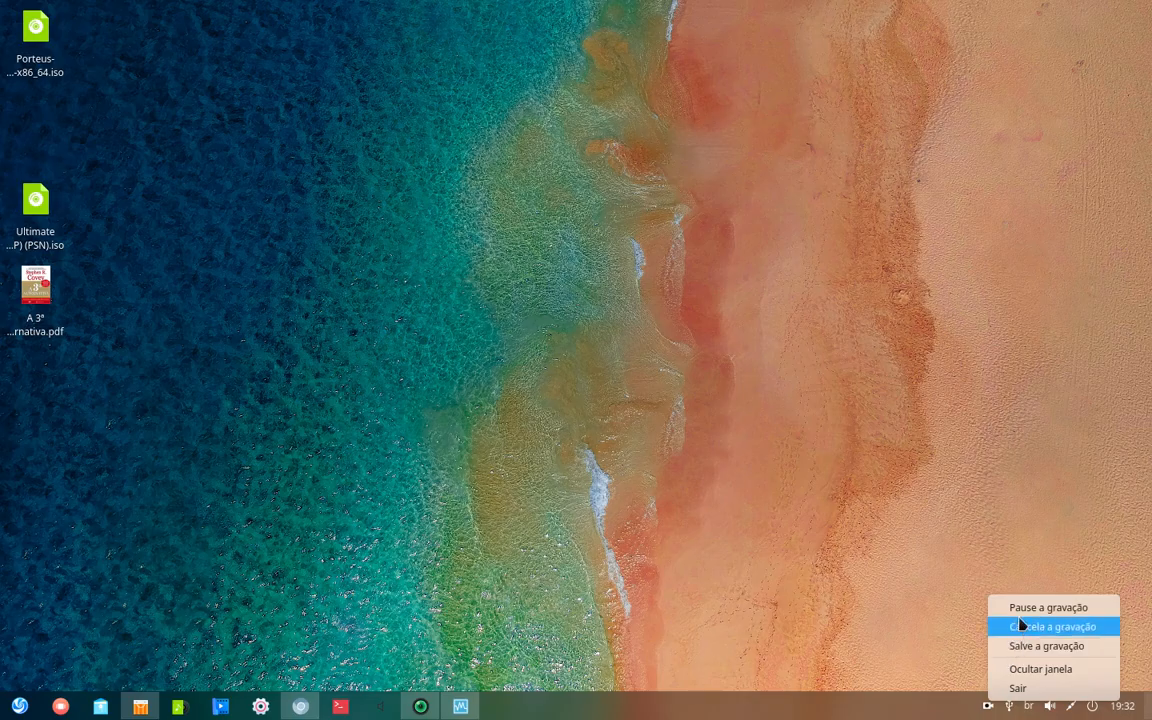